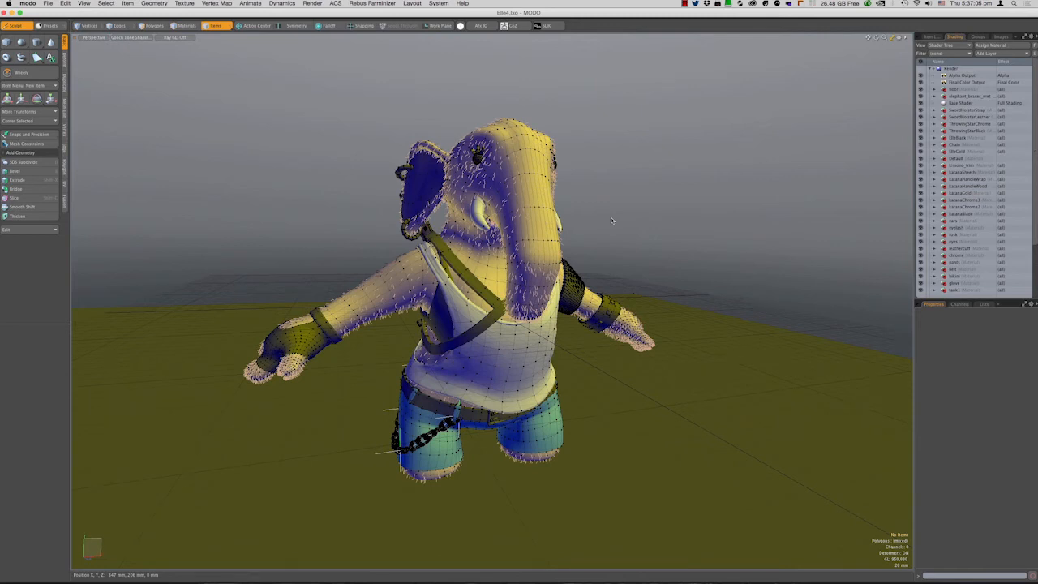
Reveal the layout switcher and change to the Setup layout, with the elephant character in view
alt+drag(611, 218, 569, 221)
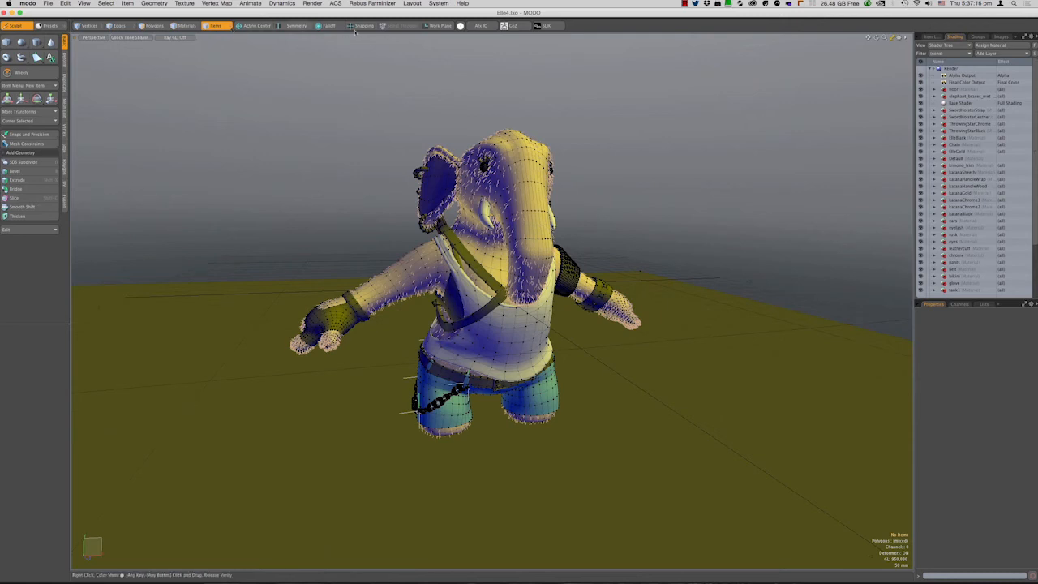
click(428, 20)
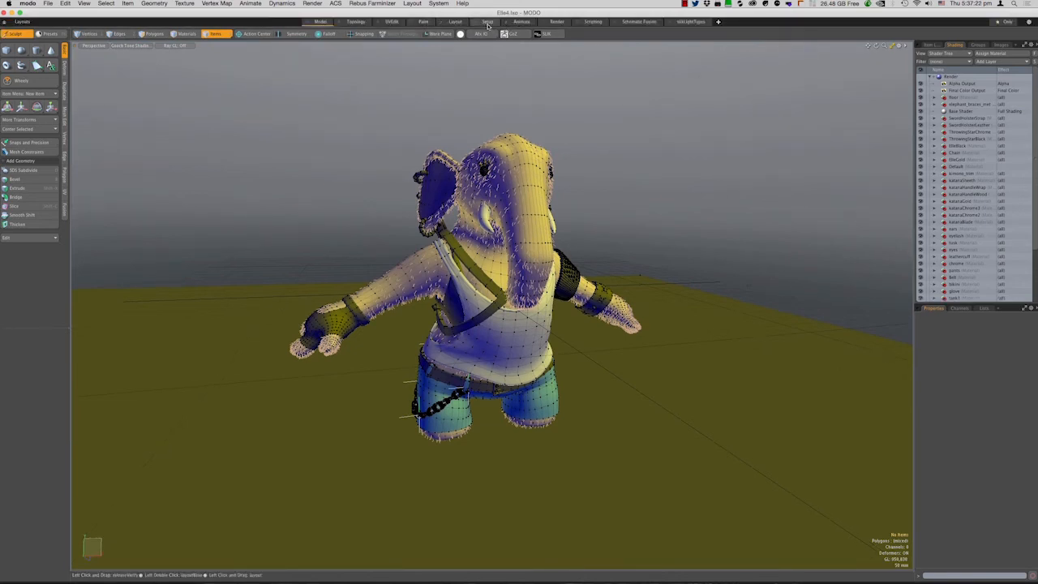
click(488, 22)
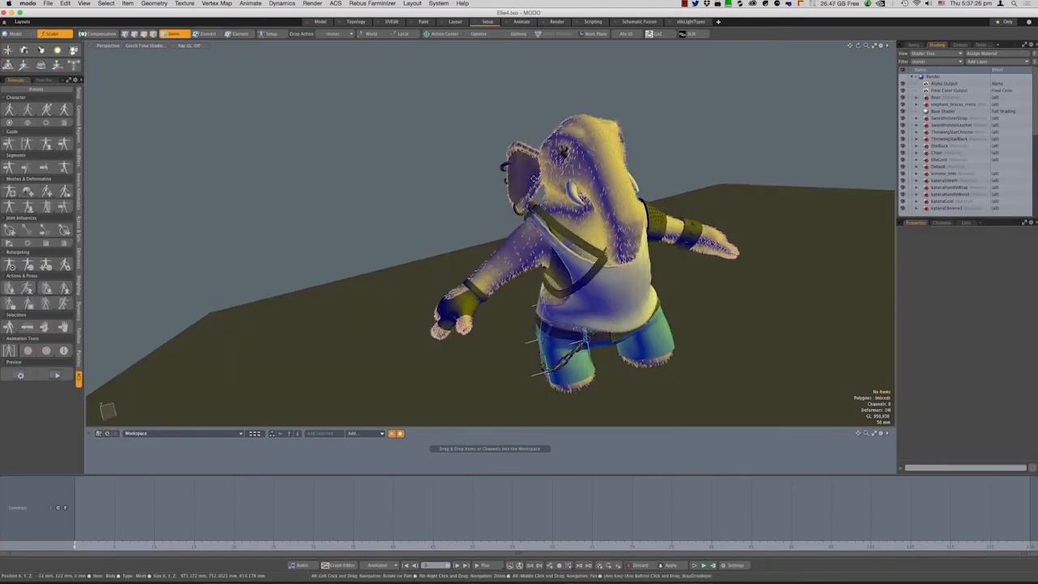
alt+drag(534, 178, 234, 161)
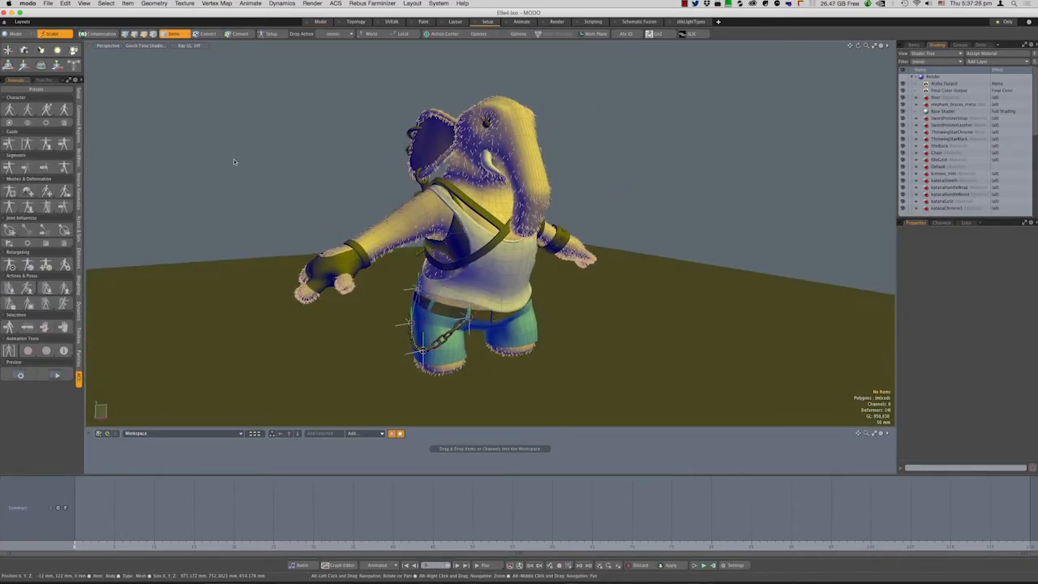
Add the Biped rig from the ACS Assemblies presets to the scene and close the preset browser
click(36, 89)
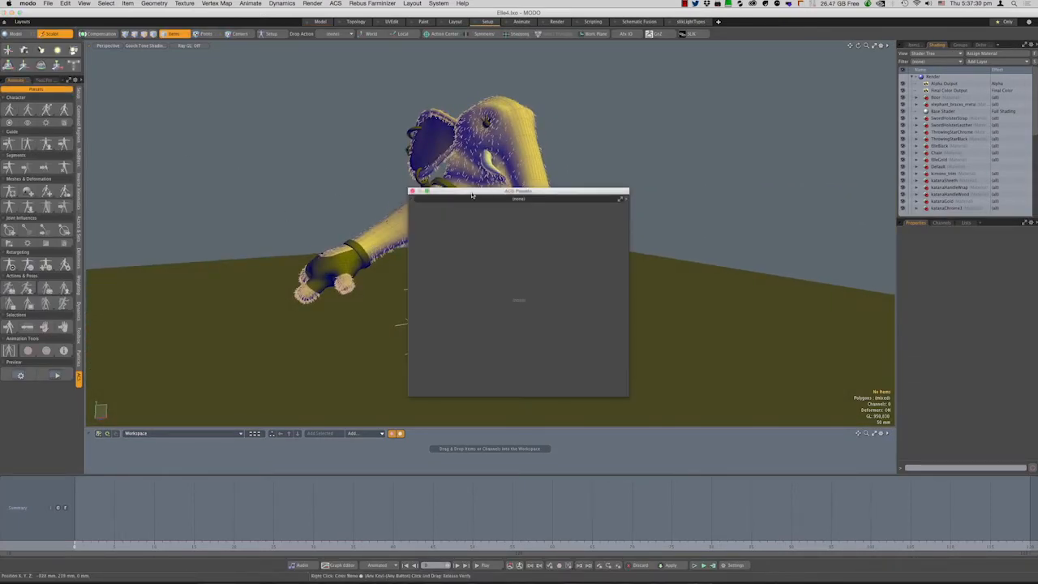
click(492, 237)
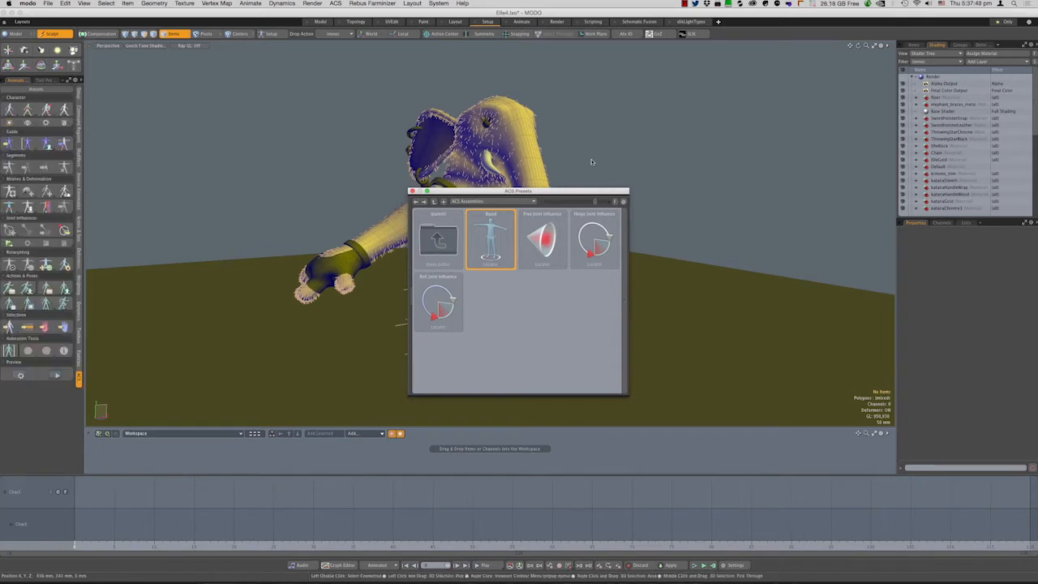
click(412, 192)
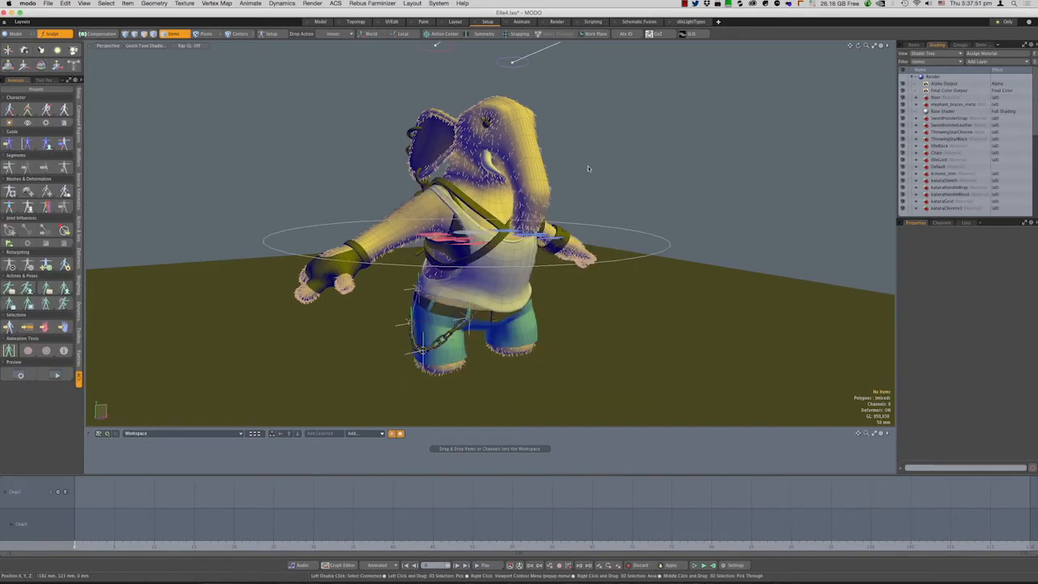
Toggle Show Grid in the visibility options of the 3D viewport properties
alt+drag(589, 169, 501, 310)
scroll(545, 180, down, 5)
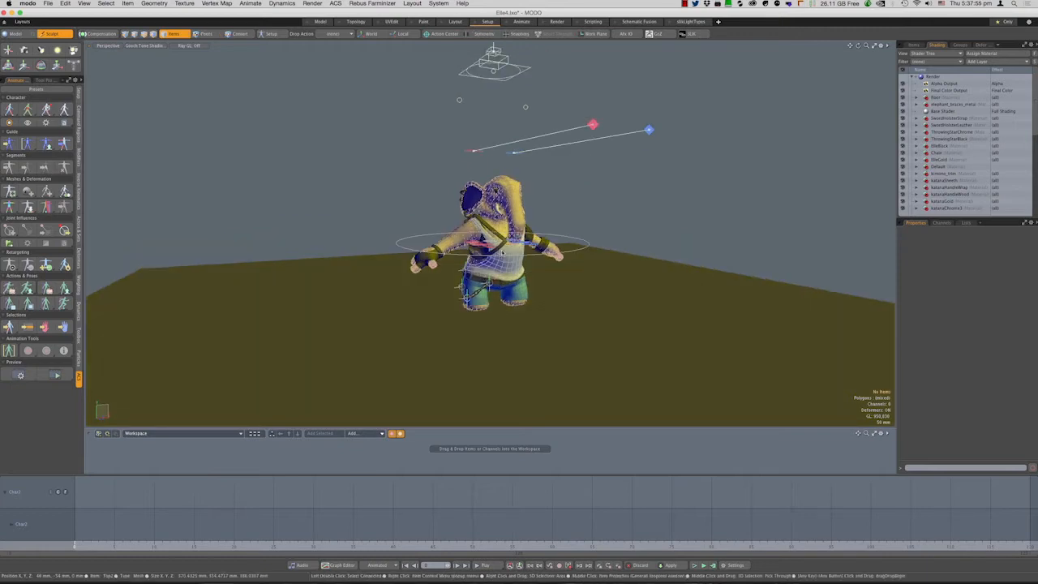
alt+drag(502, 254, 564, 234)
key(o)
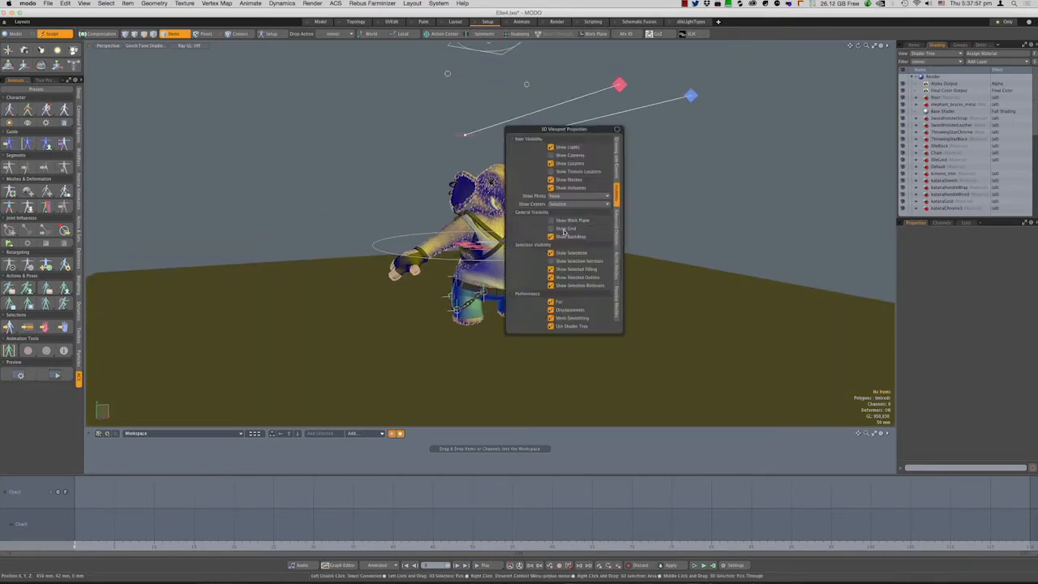
click(555, 229)
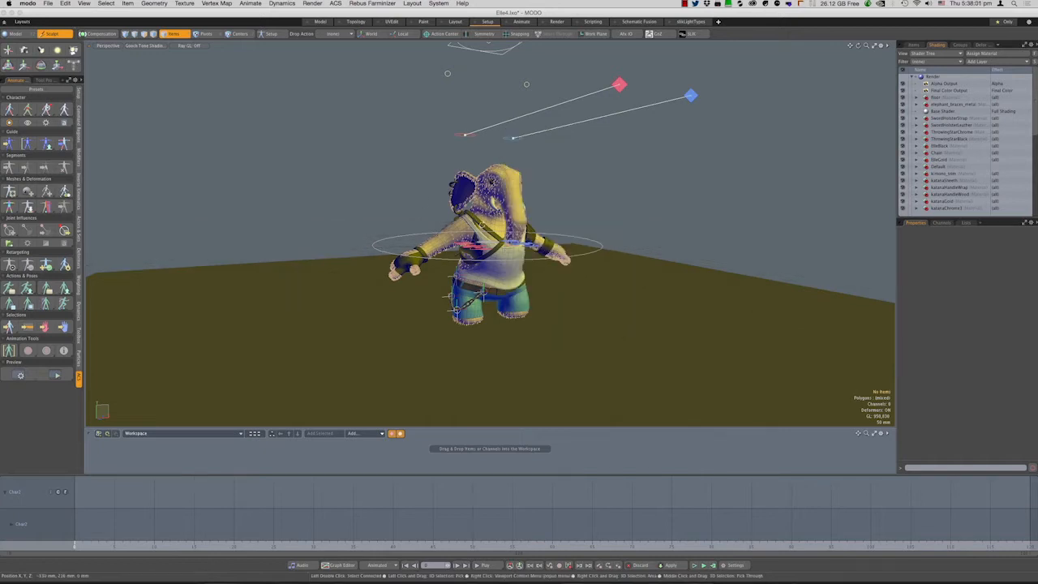
Select the elephant's Body mesh, and after it the rig's Master controller circle
scroll(502, 254, up, 2)
click(503, 255)
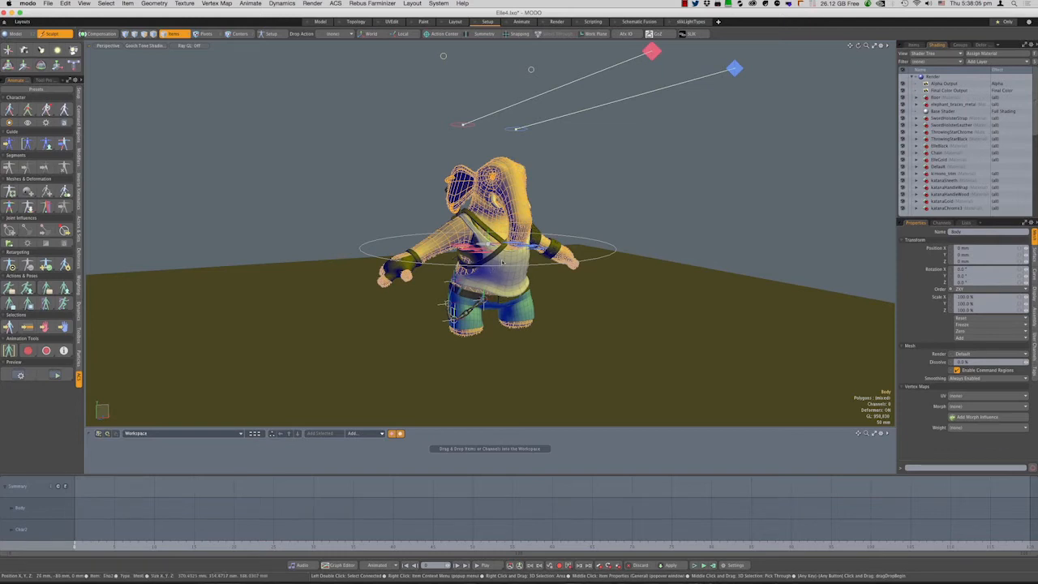
click(529, 269)
click(578, 240)
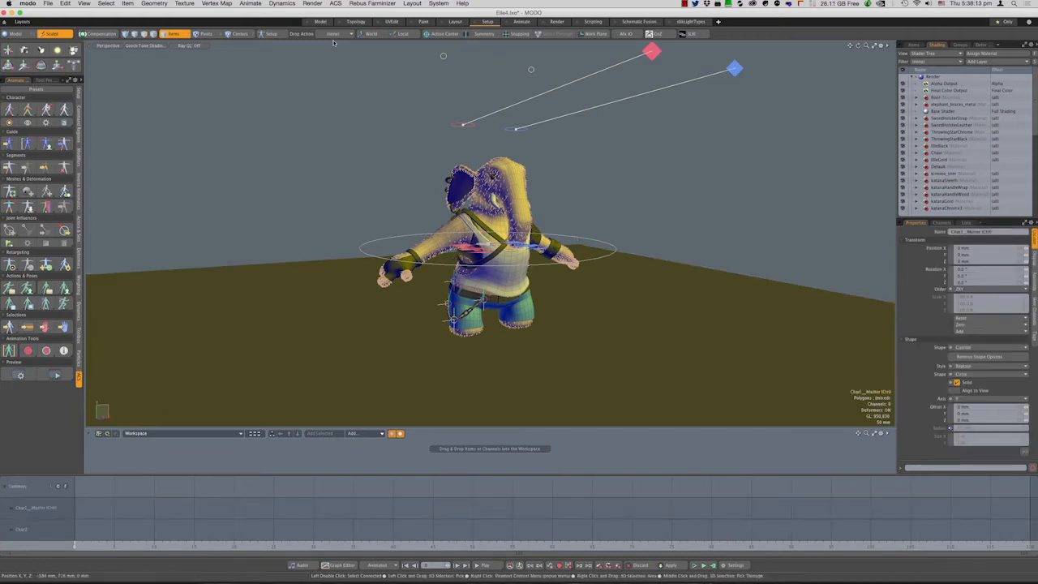
Start guide editing for the biped rig and bring the whole guide skeleton into view
click(10, 111)
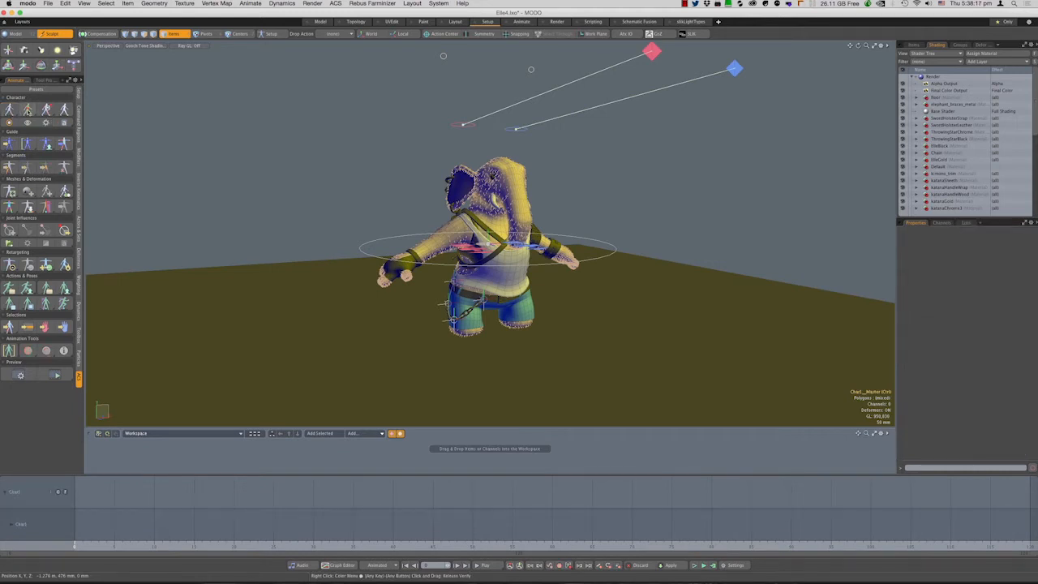
click(9, 144)
alt+drag(454, 243, 516, 235)
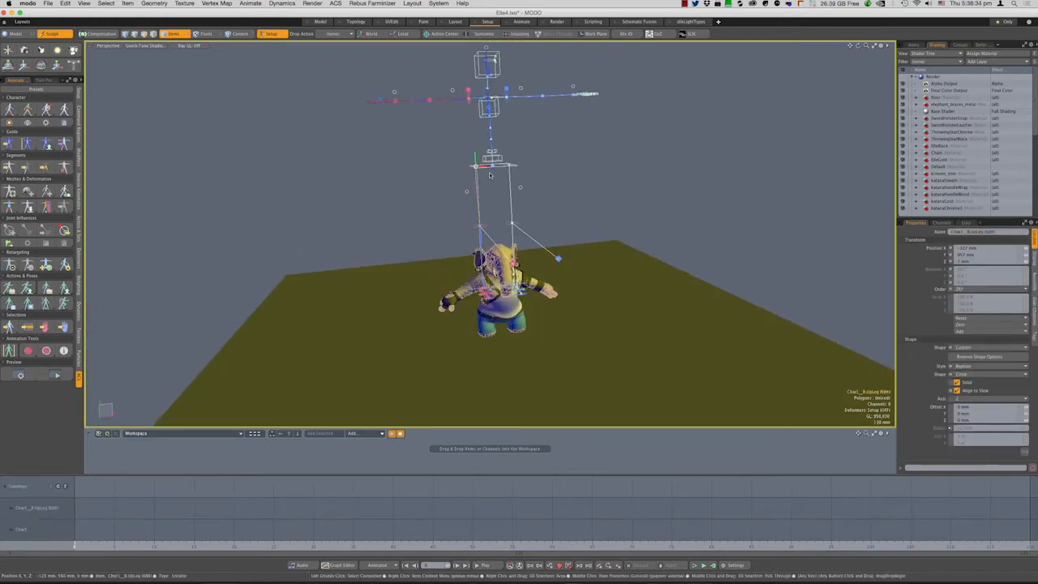
Try to move the right upper-leg guide down to the elephant's hip
click(490, 167)
drag(490, 166, 480, 315)
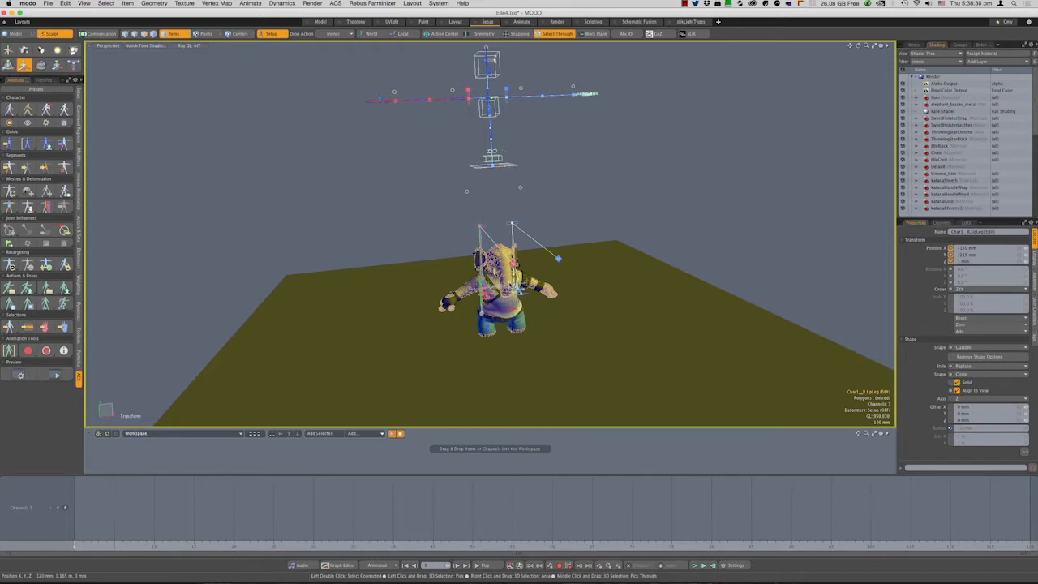
key(q)
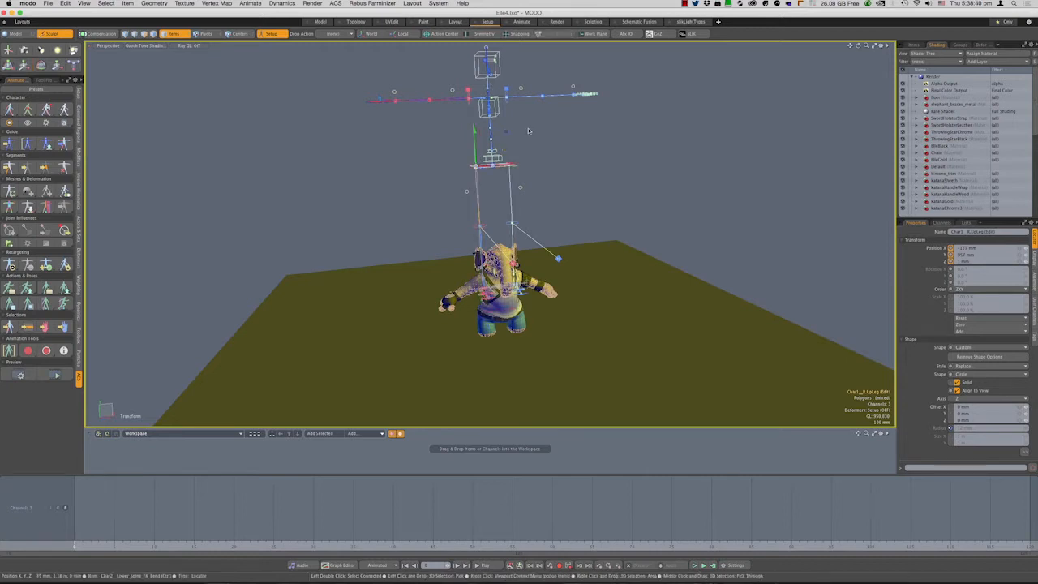
Check the current guide height in the Set Guide Size dialog
scroll(528, 133, down, 2)
alt+shift+drag(529, 133, 520, 166)
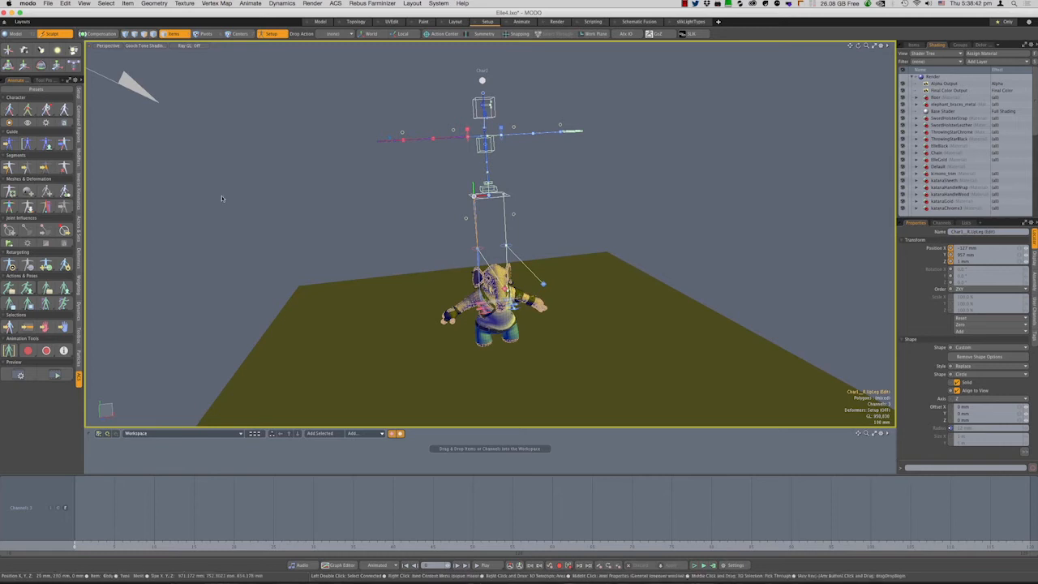
click(27, 144)
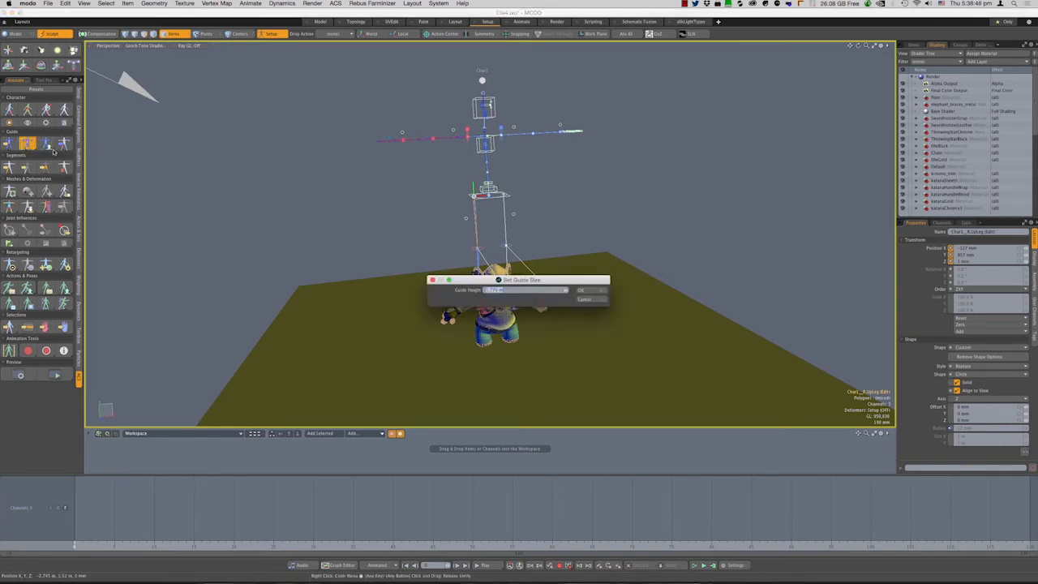
click(582, 290)
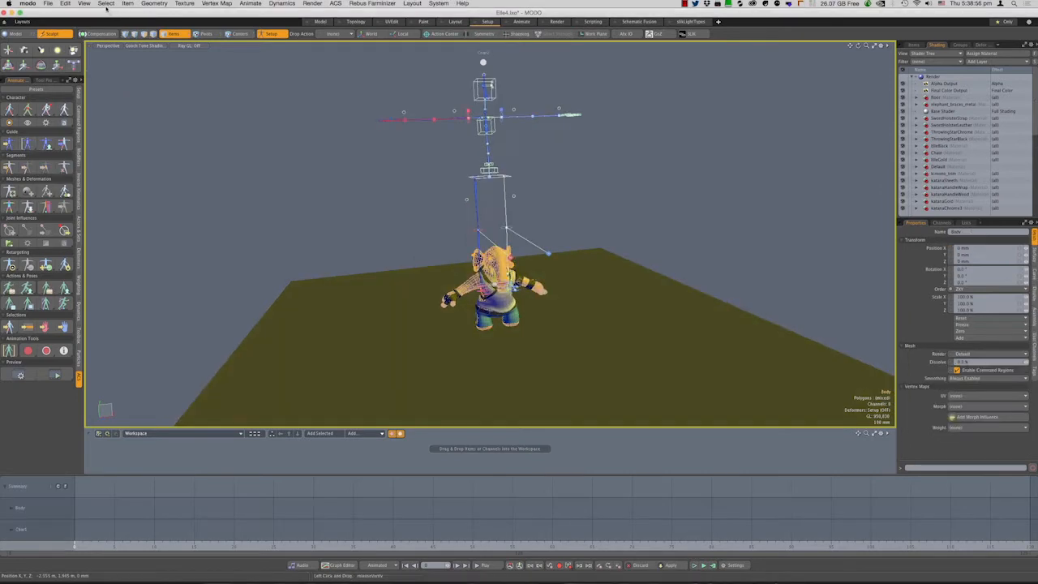
Measure the Body mesh with the Dimensions Tool and set the guide height to 750 mm
click(84, 3)
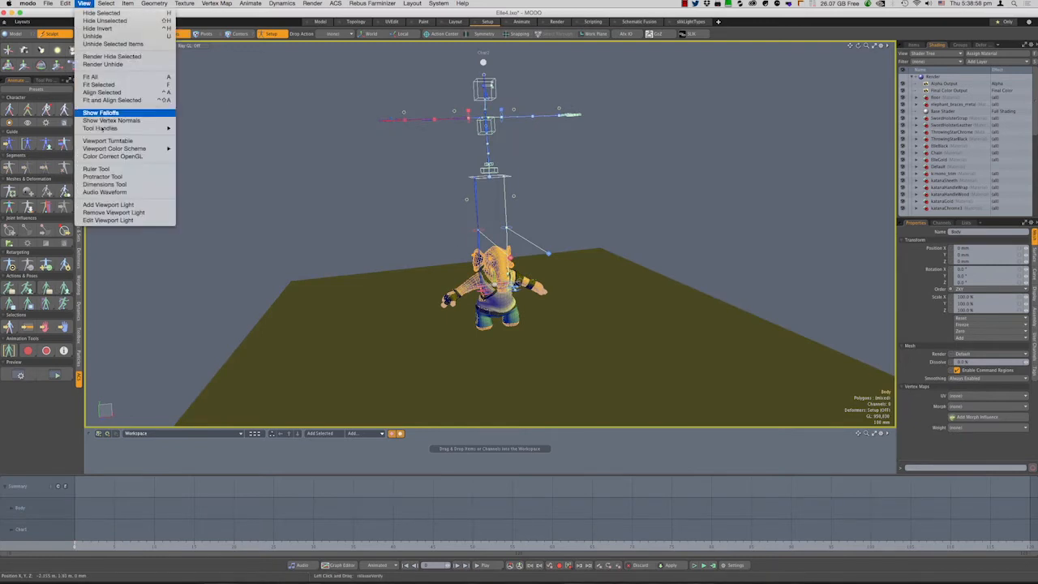
click(105, 184)
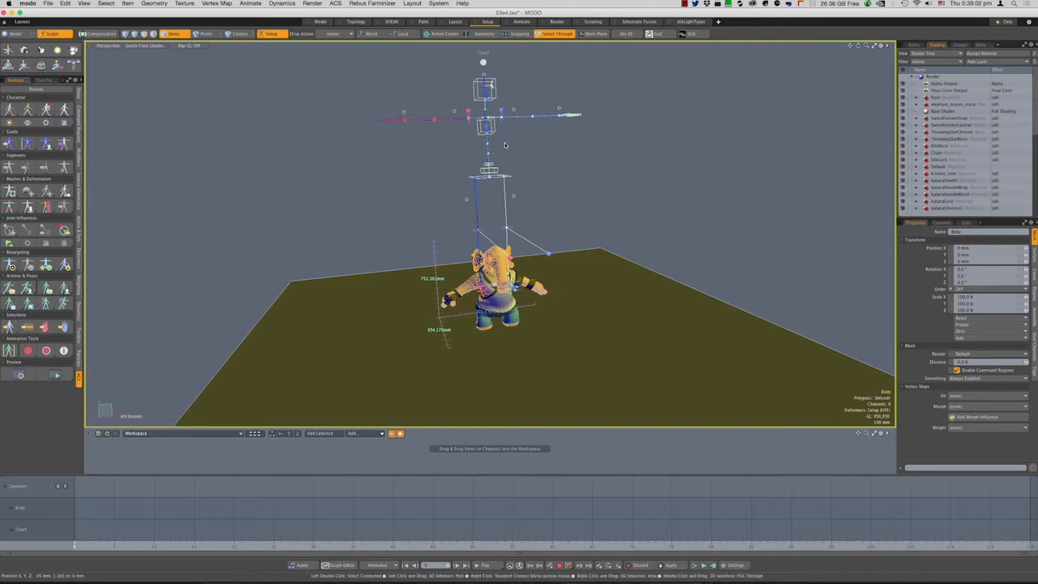
click(27, 142)
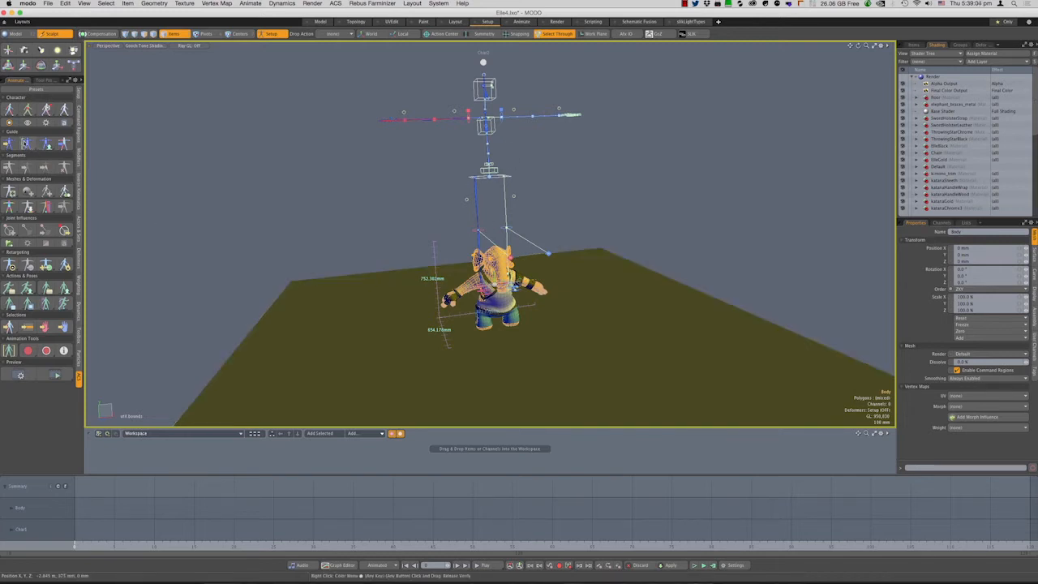
text(750mm)
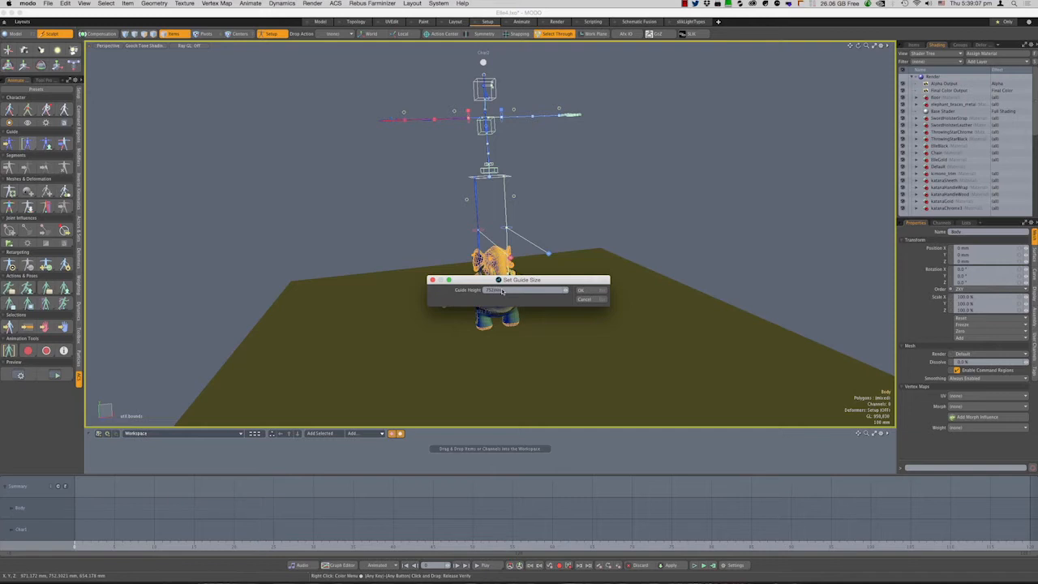
key(Return)
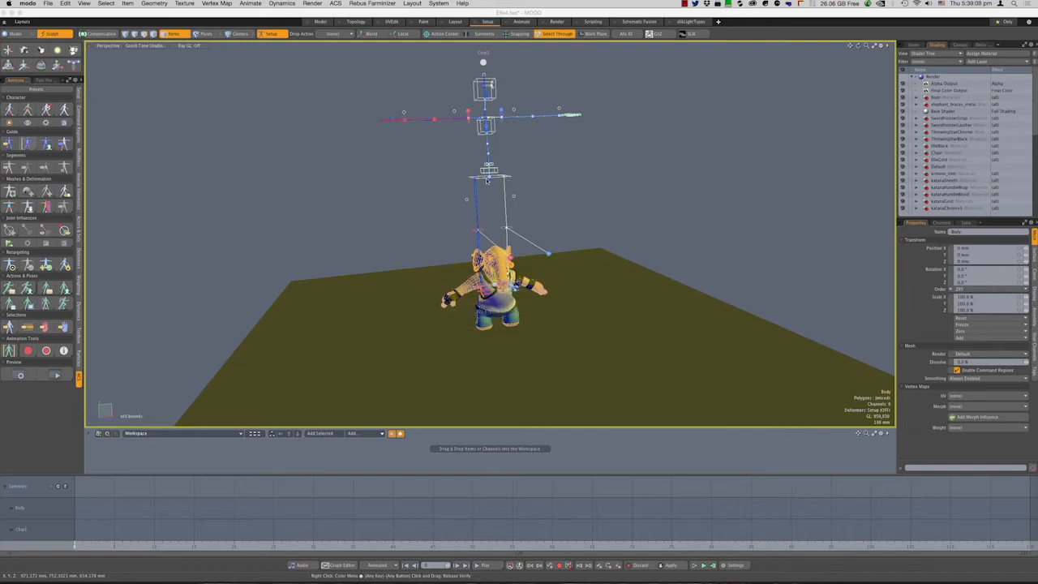
Compare the resized guide with the elephant and select the right upper-leg guide
mouse_move(544, 201)
alt+mouse_down()
mouse_move(545, 137)
mouse_move(540, 182)
alt+mouse_up()
alt+drag(506, 234, 545, 191)
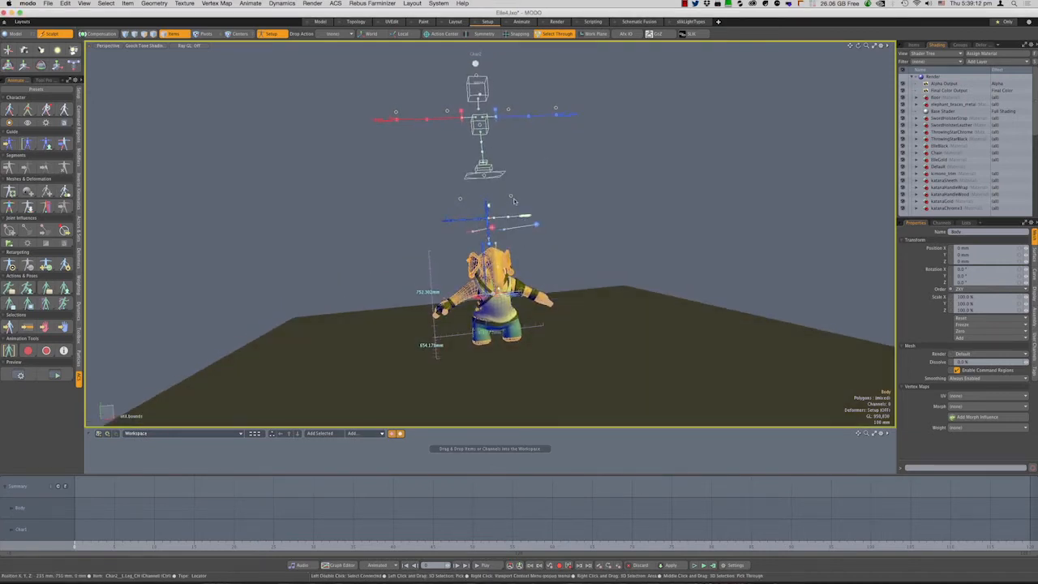
scroll(545, 192, up, 5)
alt+drag(480, 236, 521, 186)
click(466, 275)
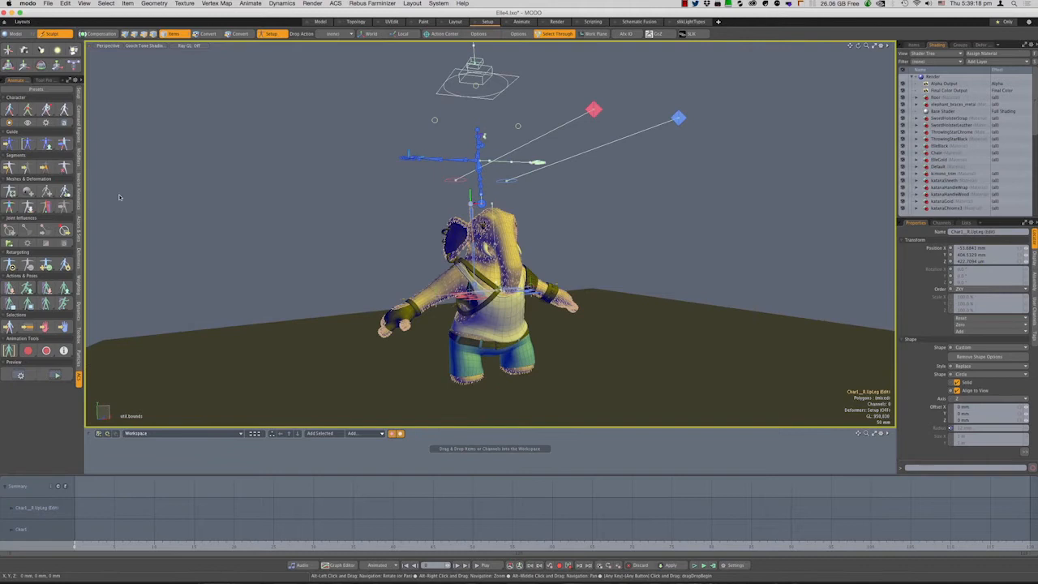
Leave guide editing for the character and start it again
click(64, 144)
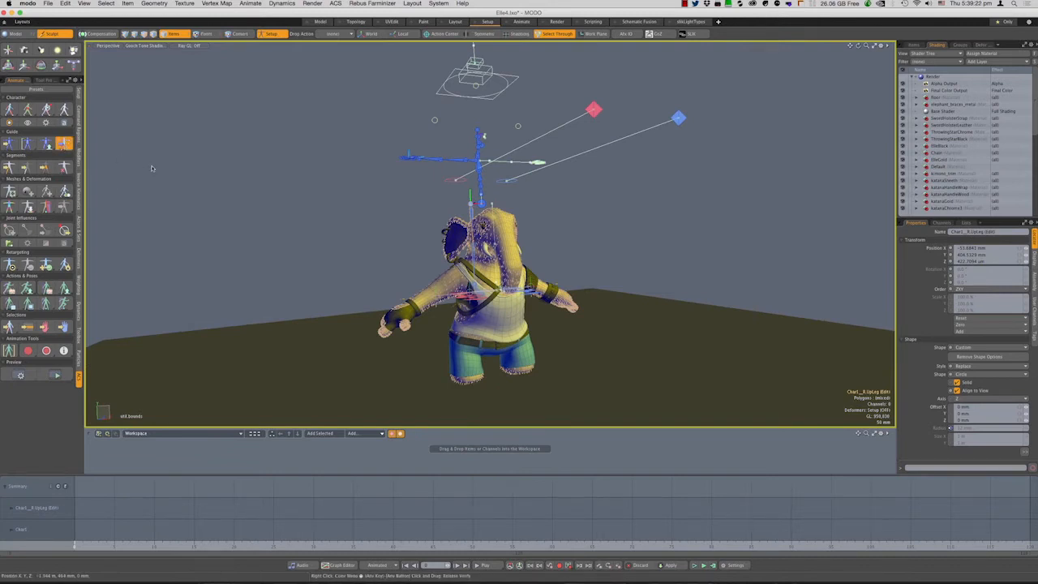
click(283, 193)
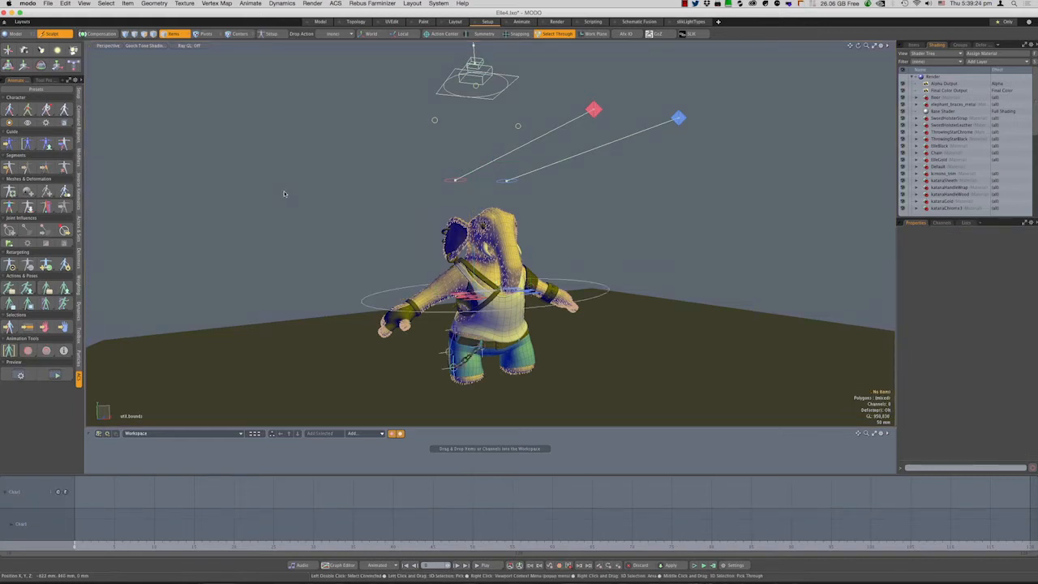
click(12, 144)
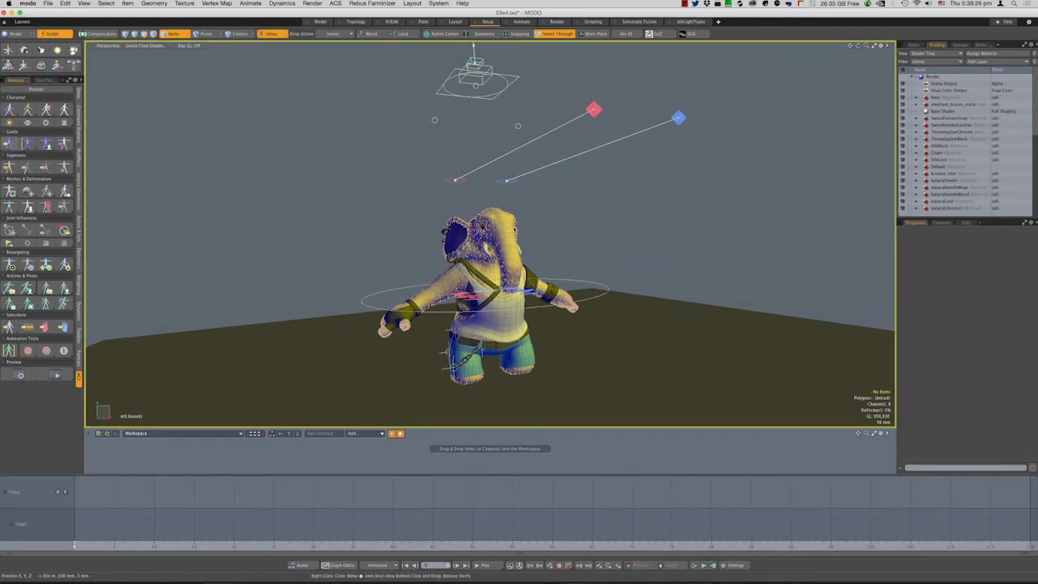
Examine the guide's joints by selecting the right lower-leg guide and the right arm guide
alt+drag(530, 225, 475, 146)
click(484, 221)
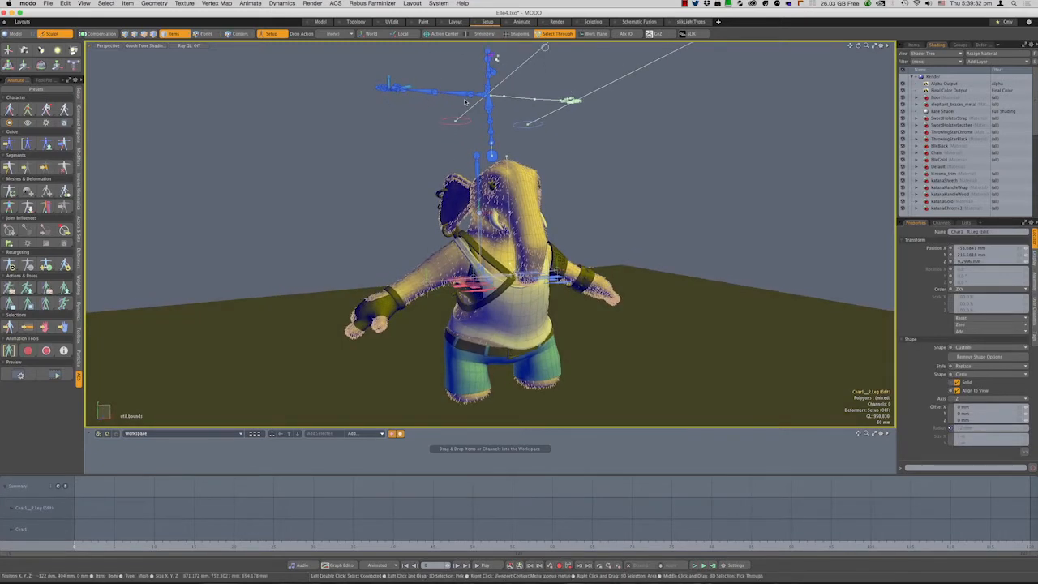
click(470, 98)
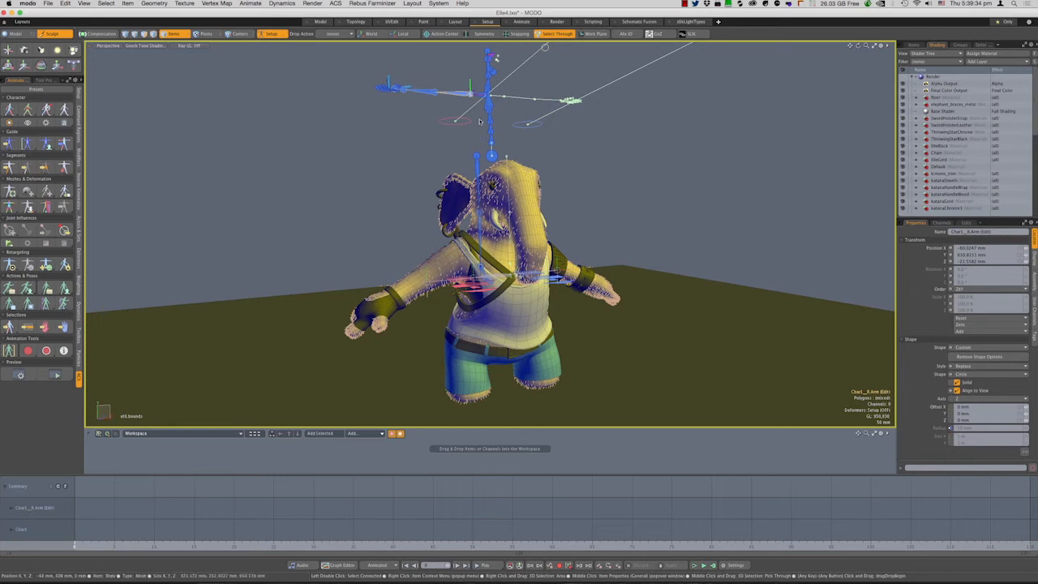
In the Front view, move the right upper-leg guide down onto the elephant's right hip, just below the belt
key(ctrl+space)
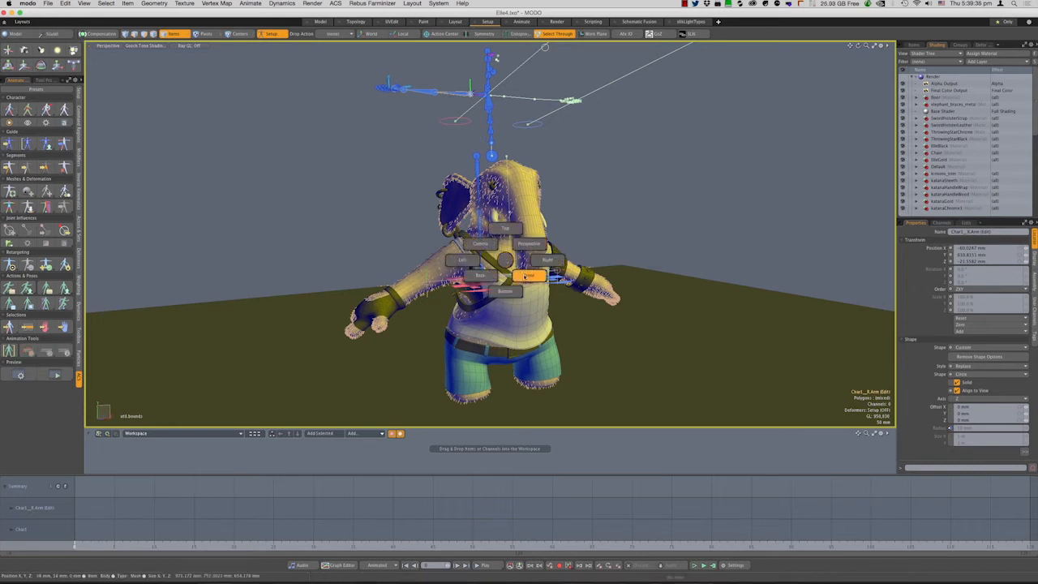
click(526, 275)
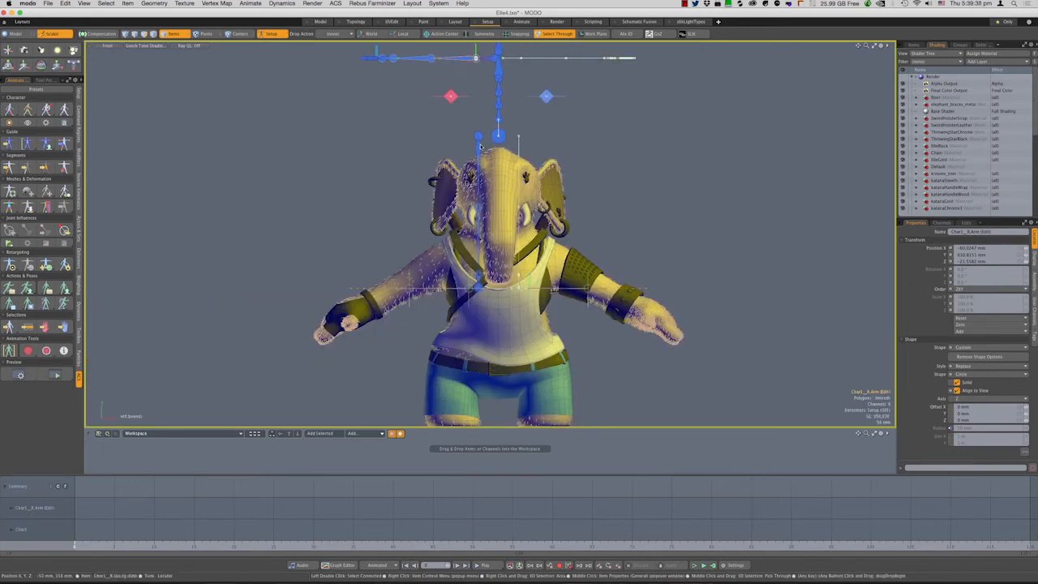
click(479, 138)
key(y)
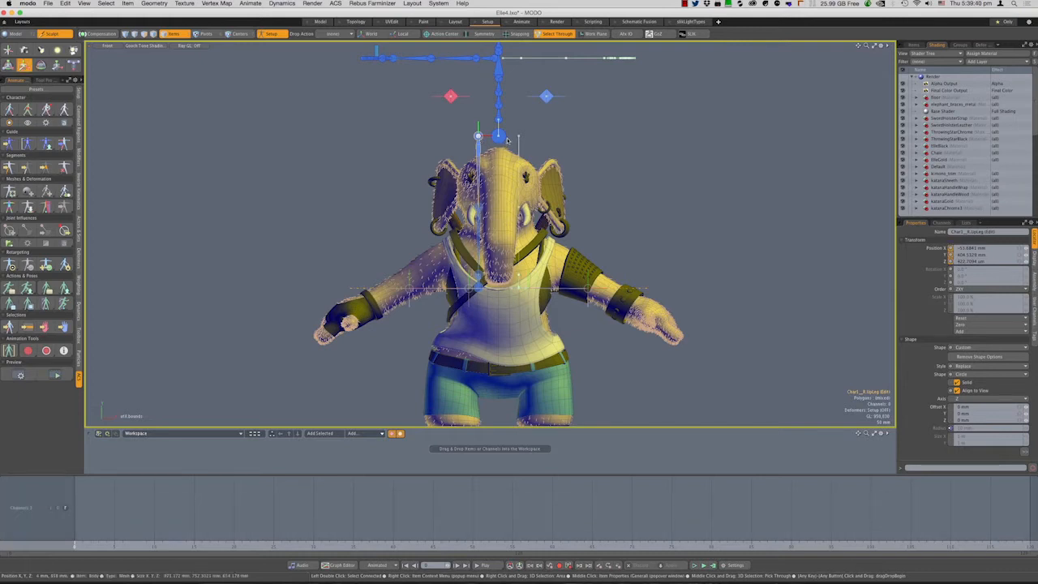
drag(479, 135, 454, 378)
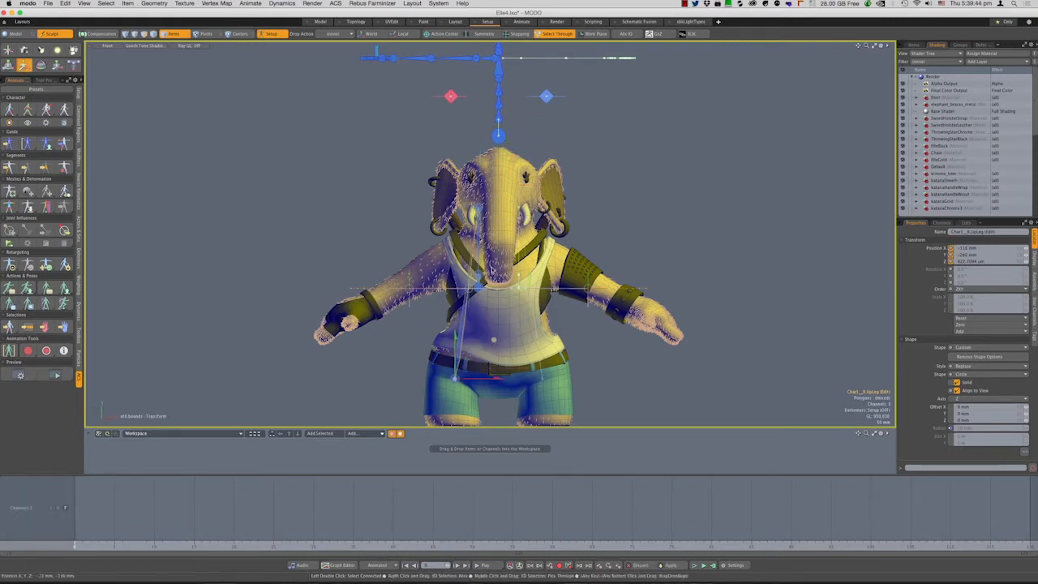
Move the right lower-leg guide down onto the elephant's right knee
key(space)
click(478, 208)
alt+drag(539, 212, 549, 180)
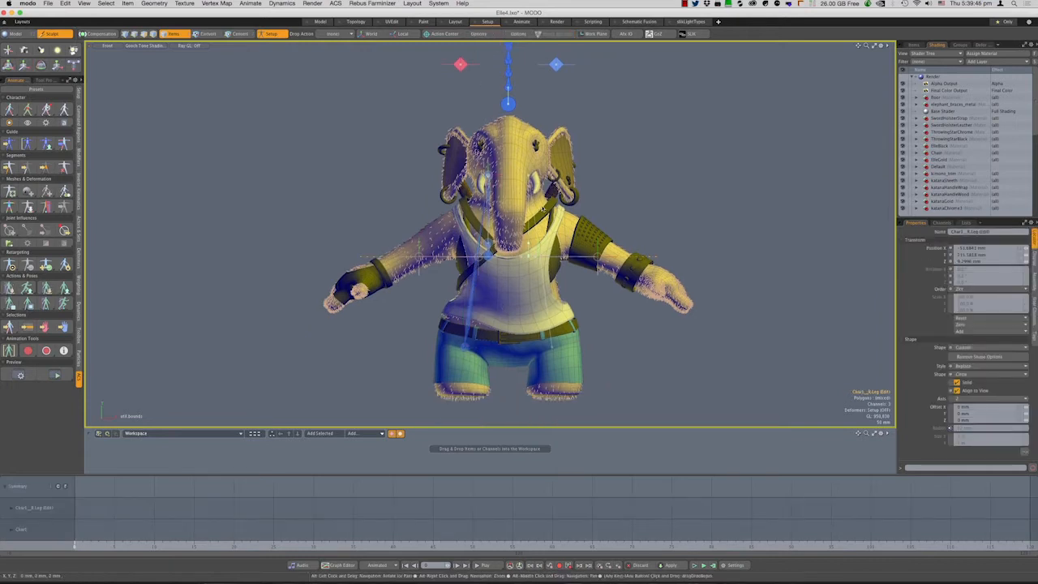
key(y)
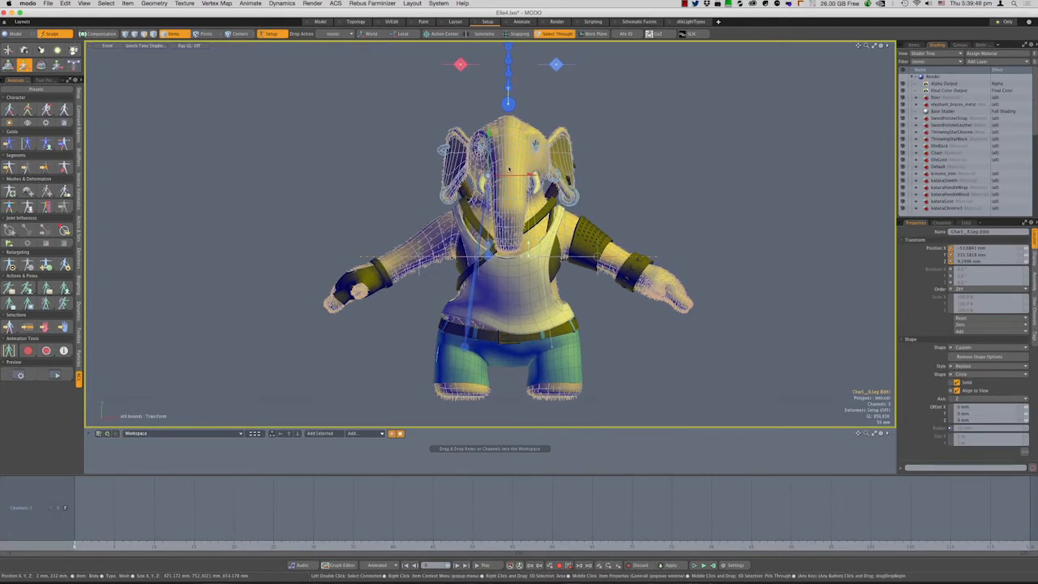
drag(530, 138, 504, 333)
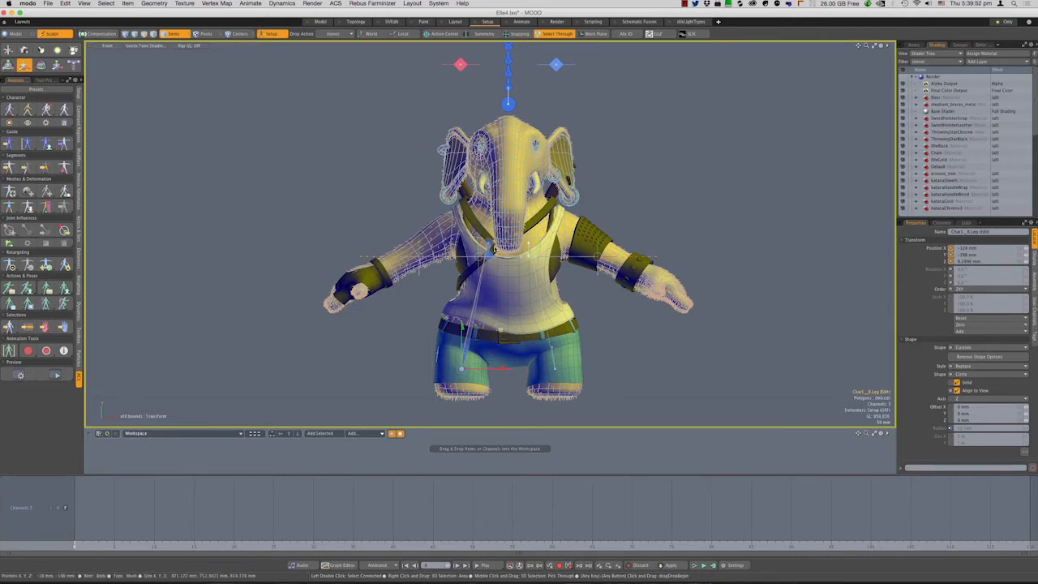
Move the right foot guide straight down to the elephant's ground level and leave the transform tool
click(489, 244)
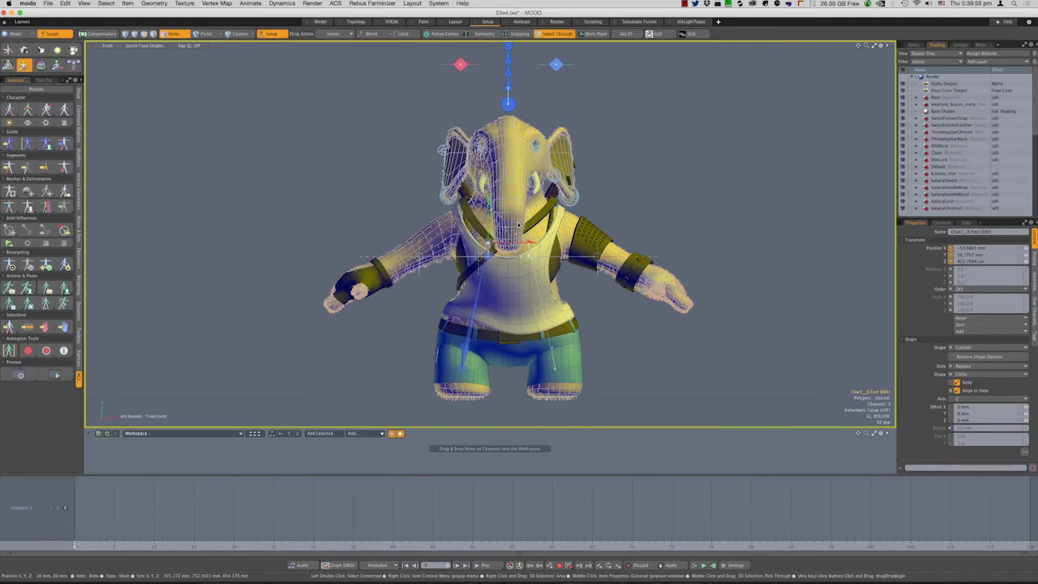
drag(489, 242, 488, 401)
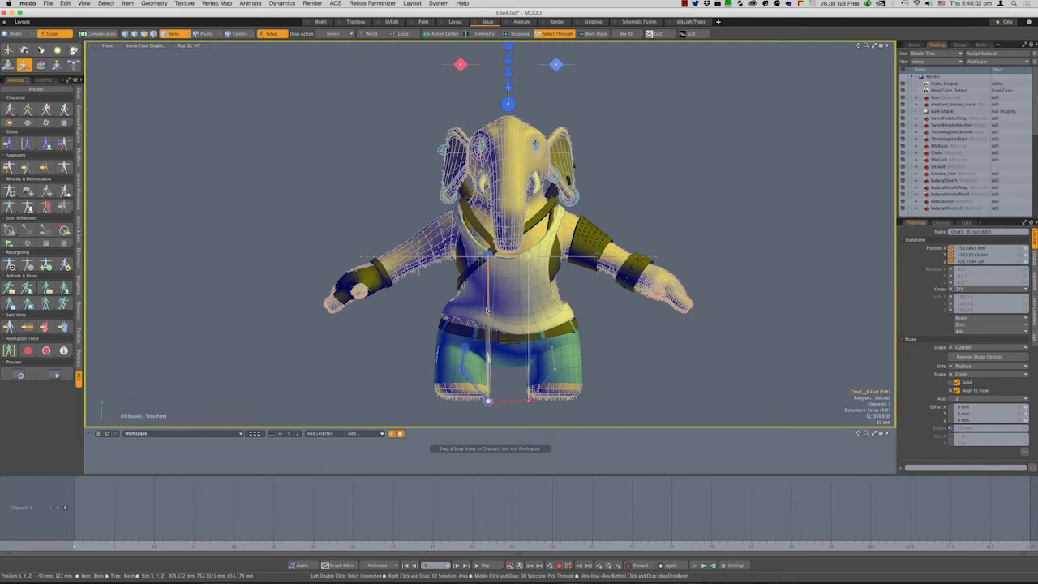
key(q)
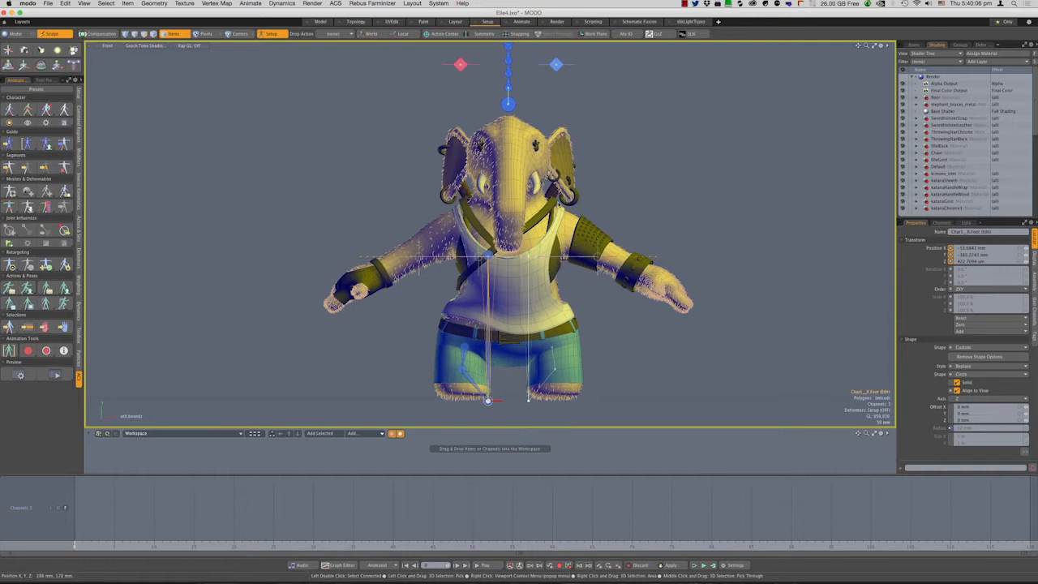
mouse_move(267, 580)
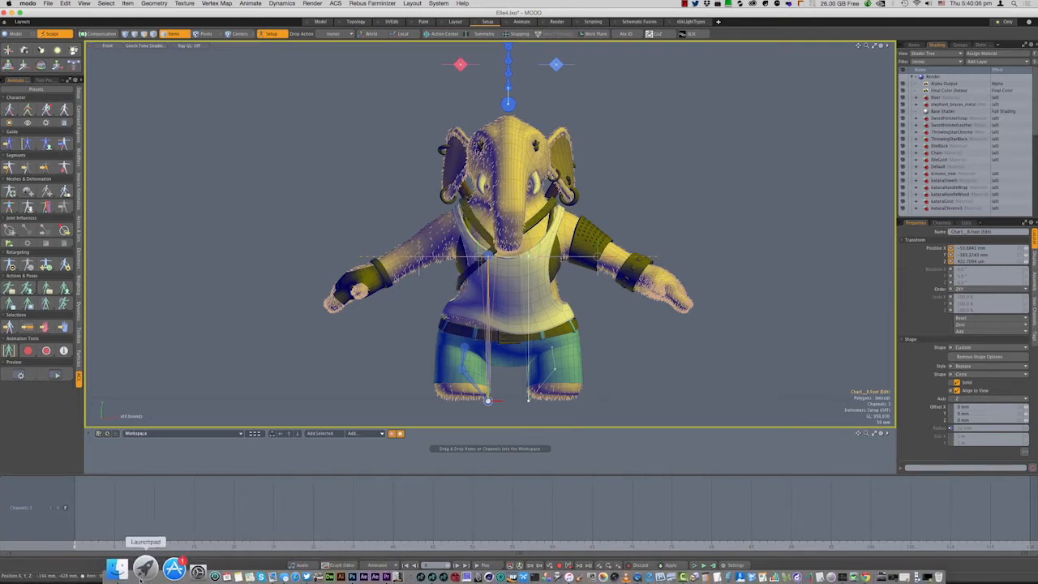
click(118, 571)
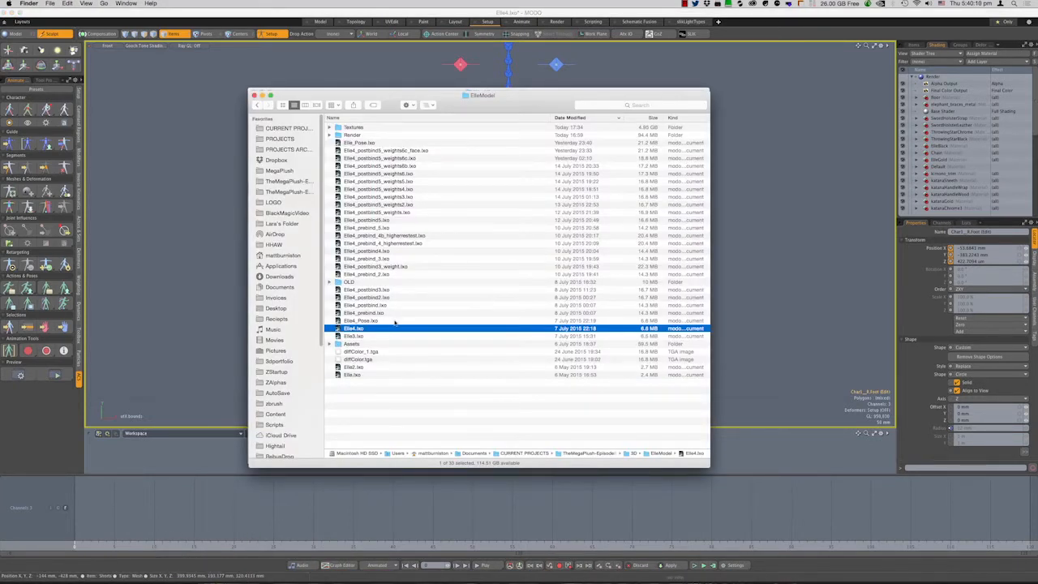
click(831, 215)
Show the item list, collapse the current scene and make Elle4_prebind_5.lxo the active scene
click(916, 47)
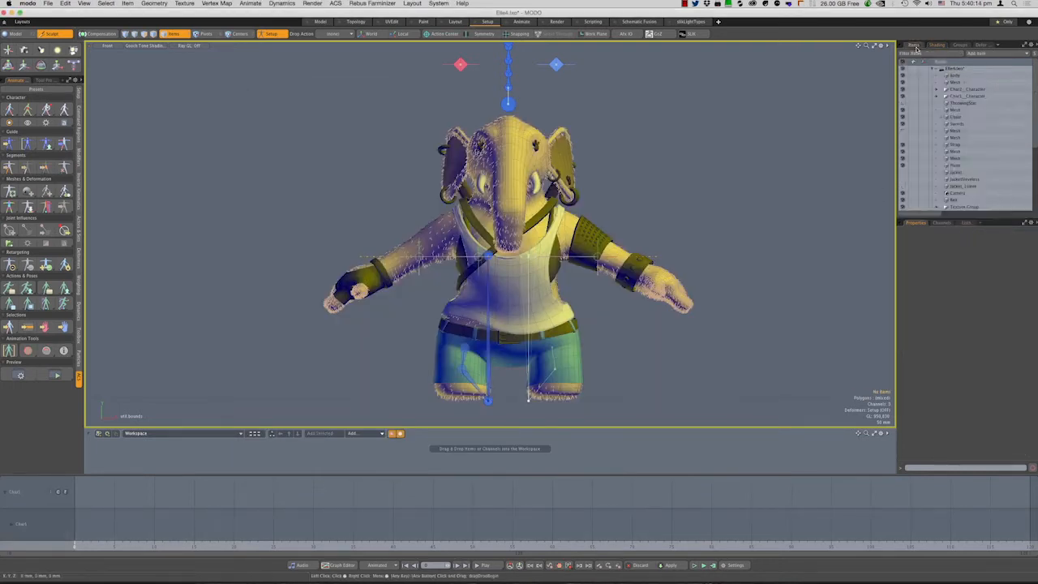
click(932, 69)
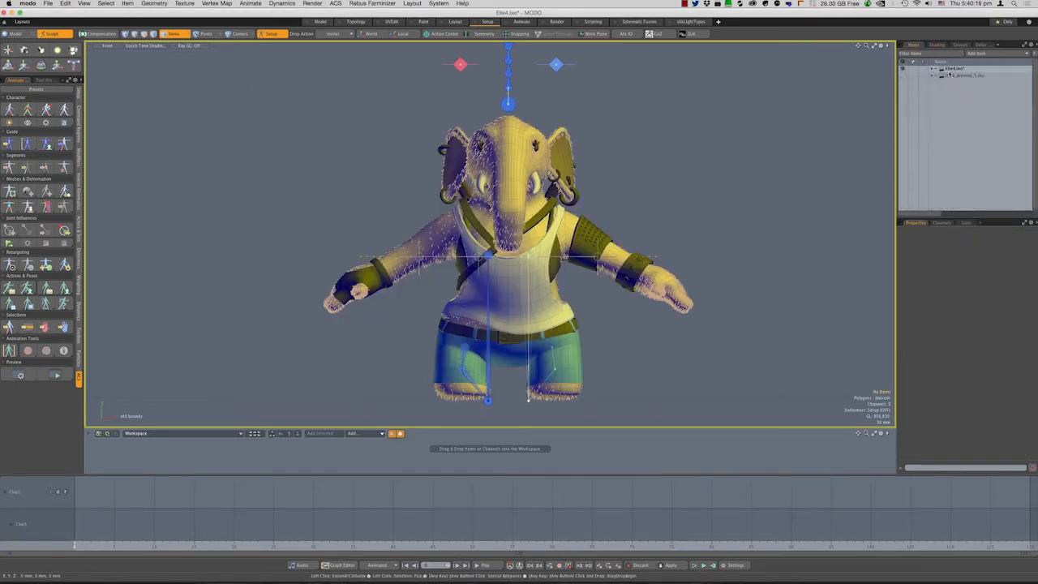
click(953, 76)
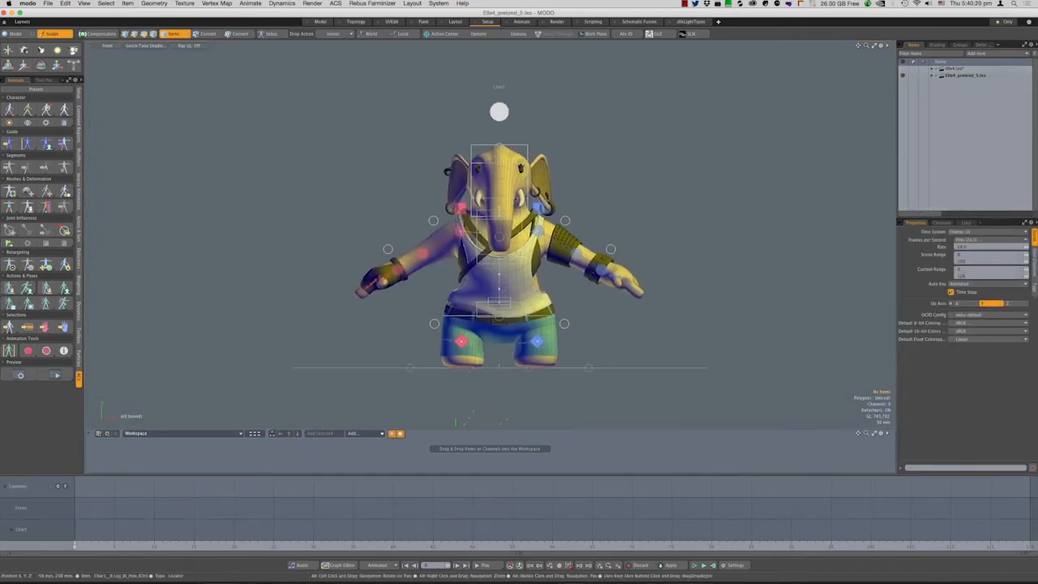
Start guide editing in the prebind scene and examine how the fitted guide joints sit in the Front and Right views
click(9, 146)
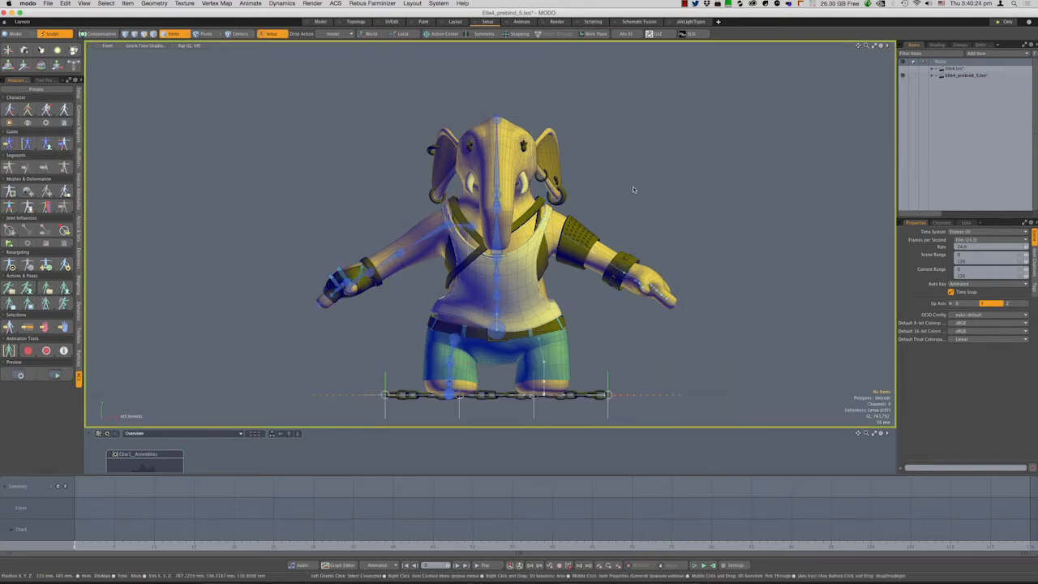
alt+shift+drag(635, 190, 635, 176)
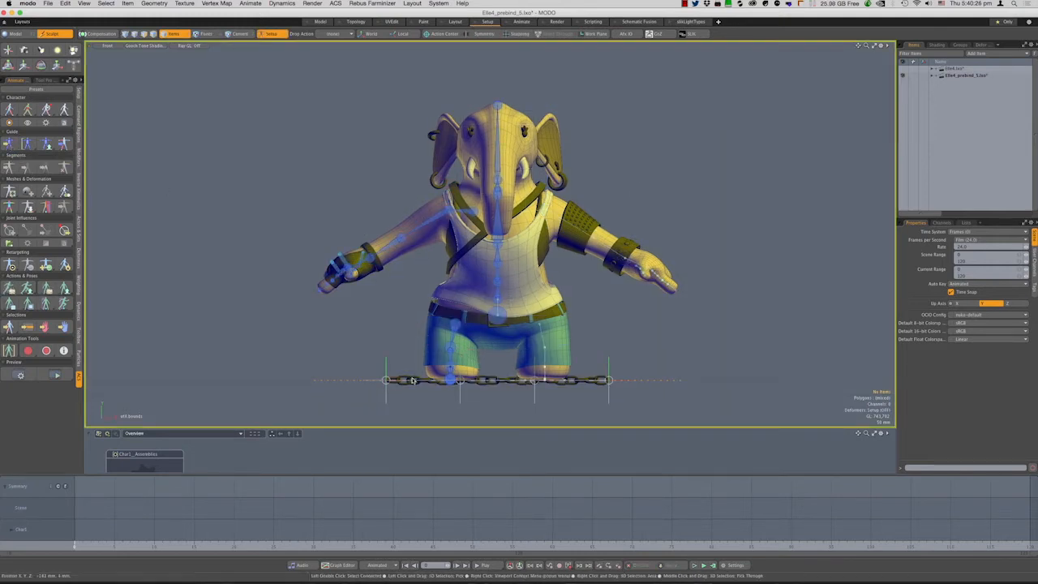
click(455, 325)
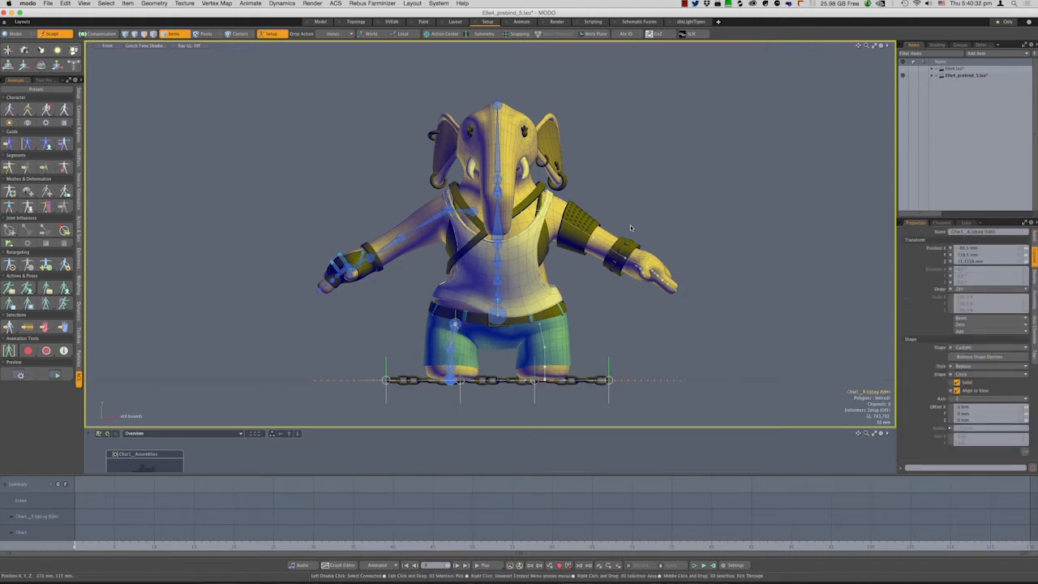
key(ctrl+space)
click(667, 229)
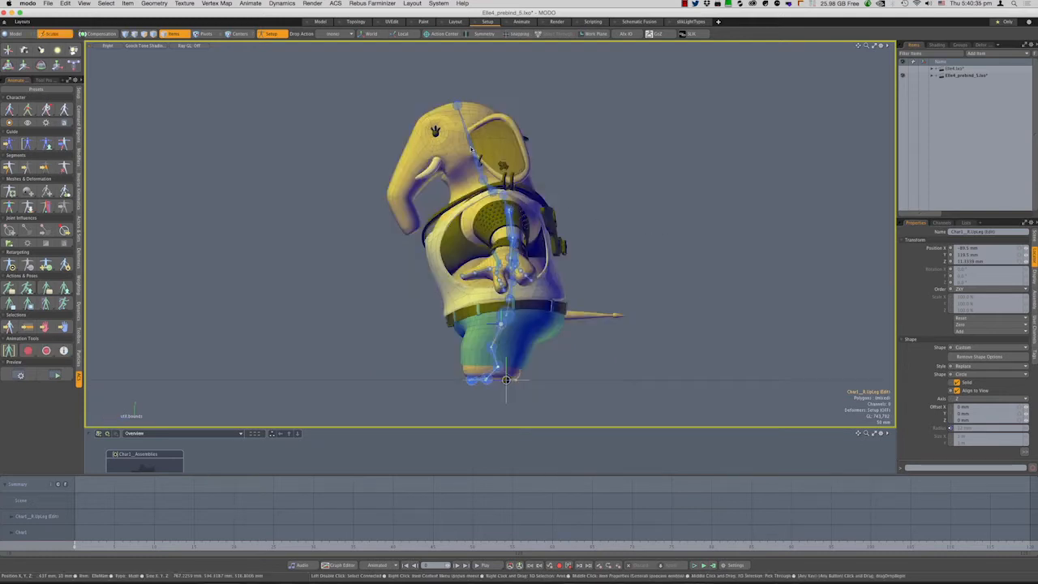
key(ctrl+space)
click(610, 227)
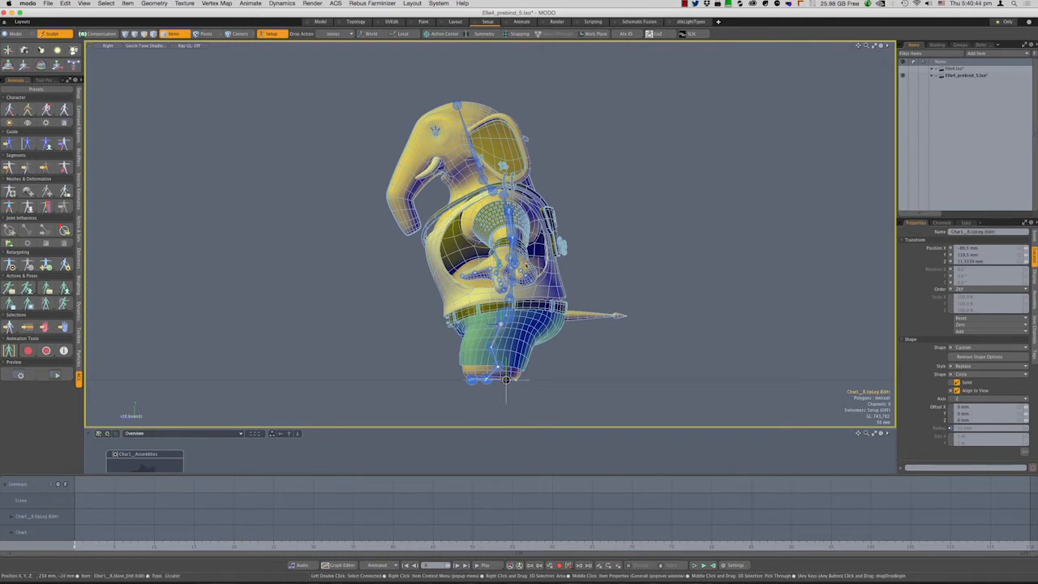
key(ctrl+space)
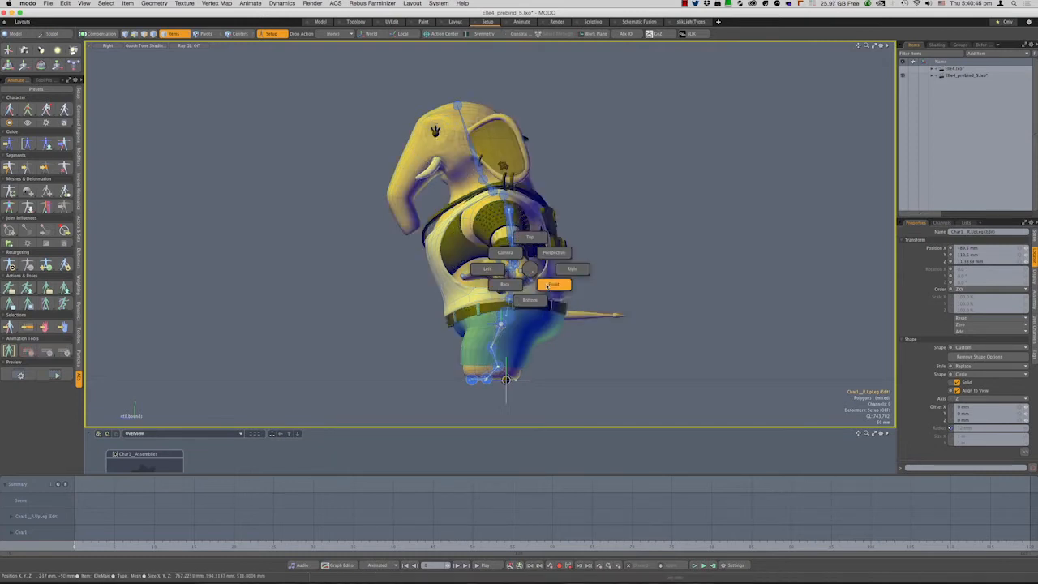
click(550, 285)
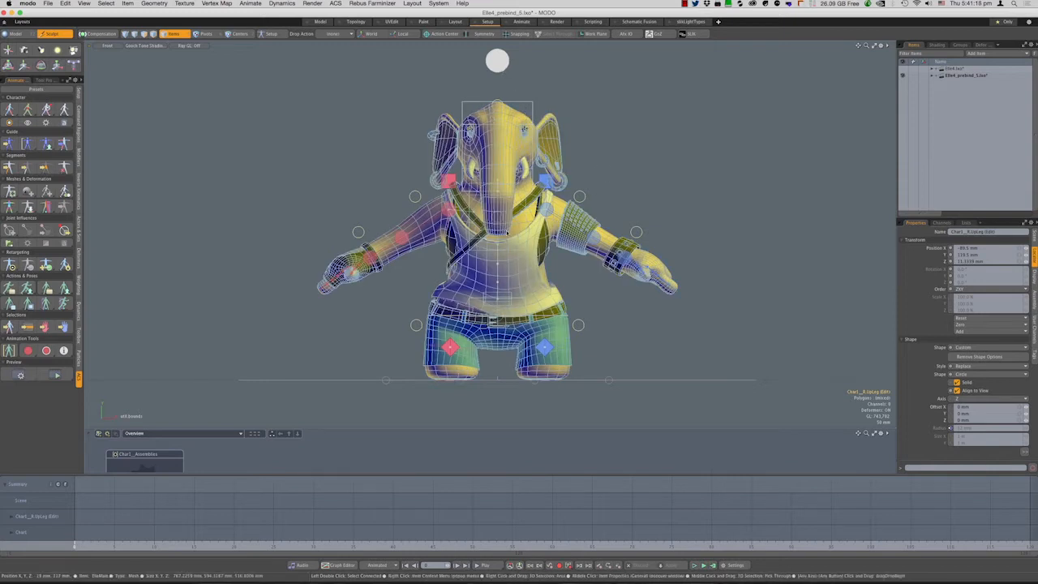
Select the elephant's main body mesh and inspect its right hand up close in the Perspective view
click(622, 183)
alt+right_drag(497, 61, 515, 60)
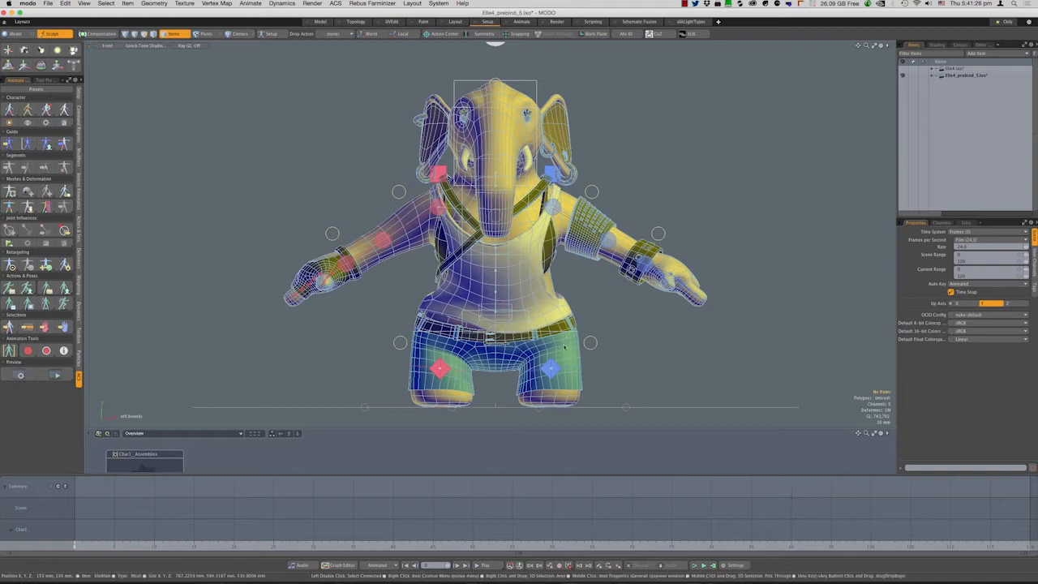
click(558, 397)
alt+drag(558, 396, 556, 280)
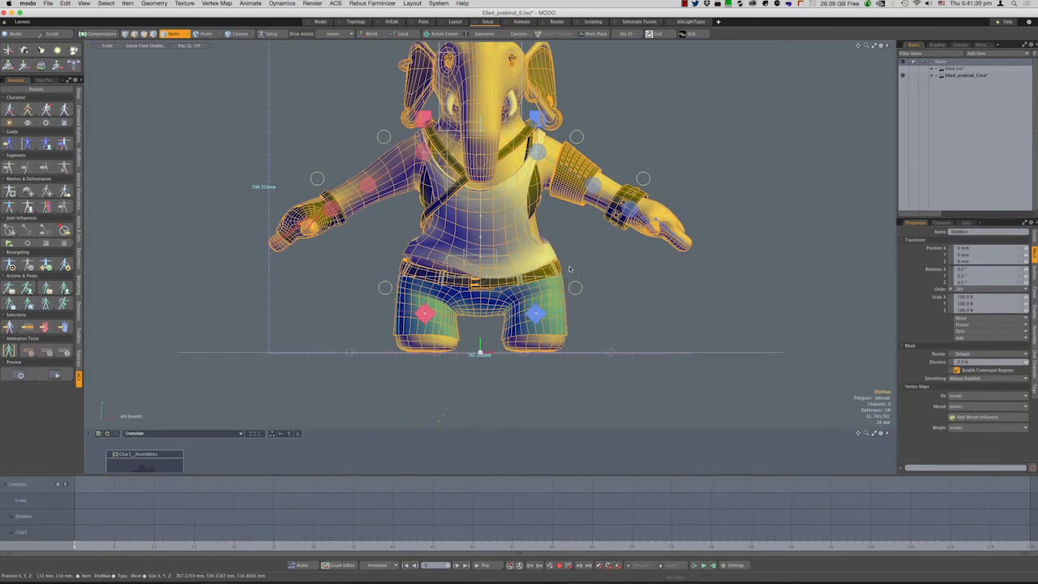
key(0)
scroll(491, 236, up, 3)
alt+drag(568, 235, 593, 232)
scroll(491, 236, up, 2)
scroll(491, 235, up, 3)
alt+drag(490, 235, 503, 268)
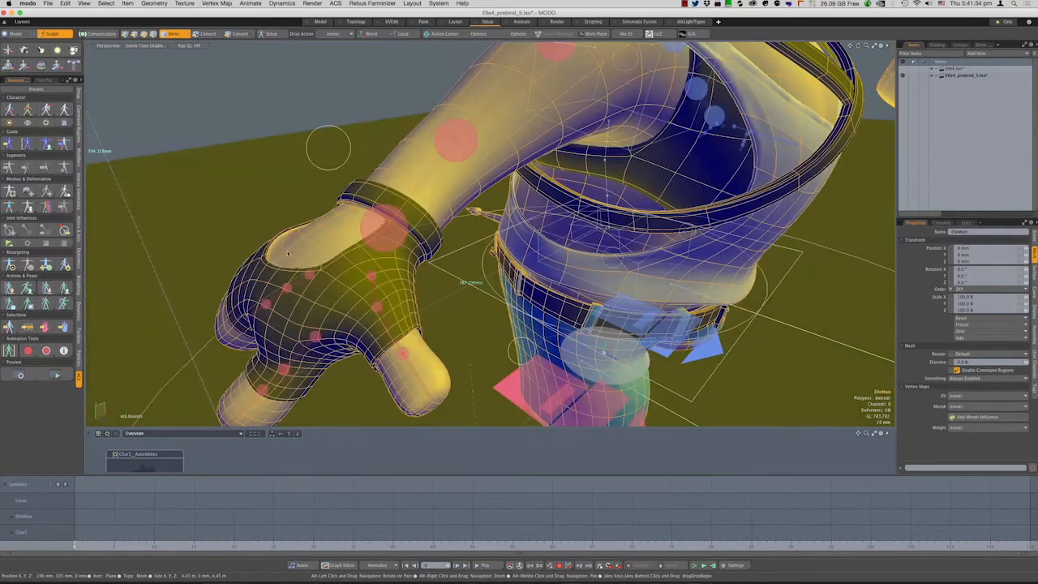
In polygon mode, inspect the back of the right hand by selecting single polygons and a polygon loop at the glove opening
key(3)
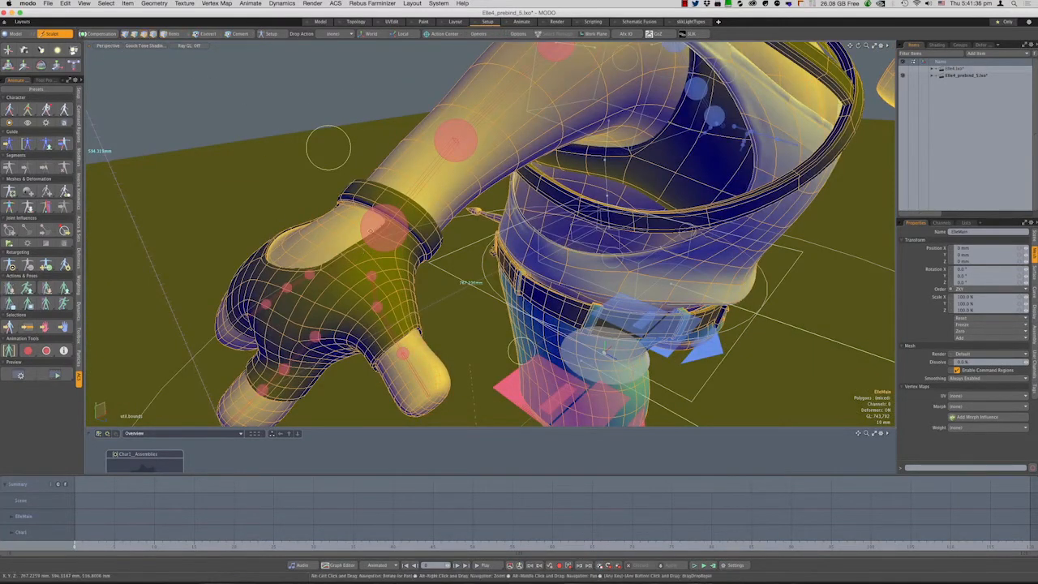
alt+drag(357, 253, 370, 317)
scroll(322, 251, up, 2)
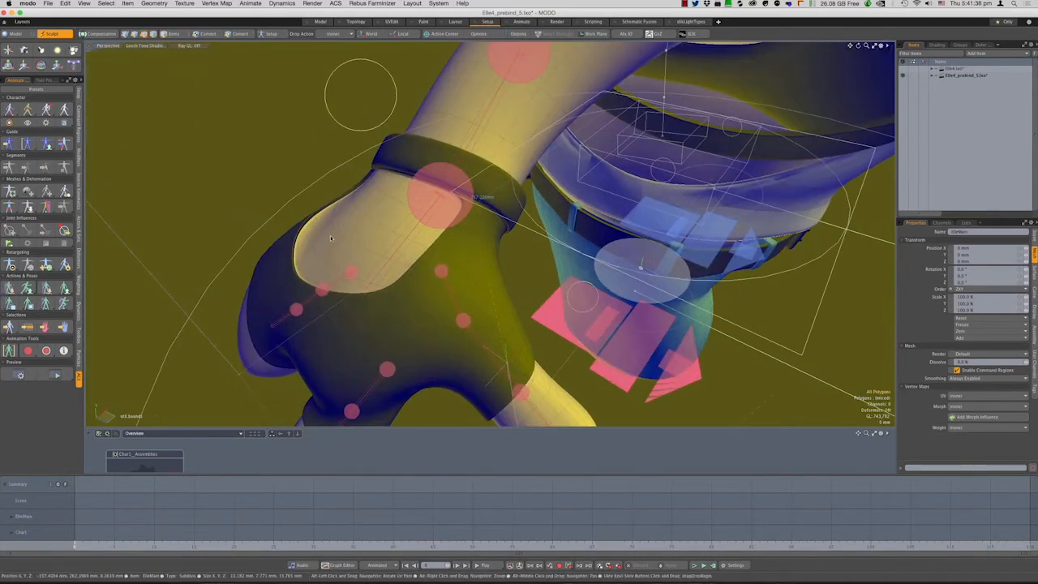
click(353, 245)
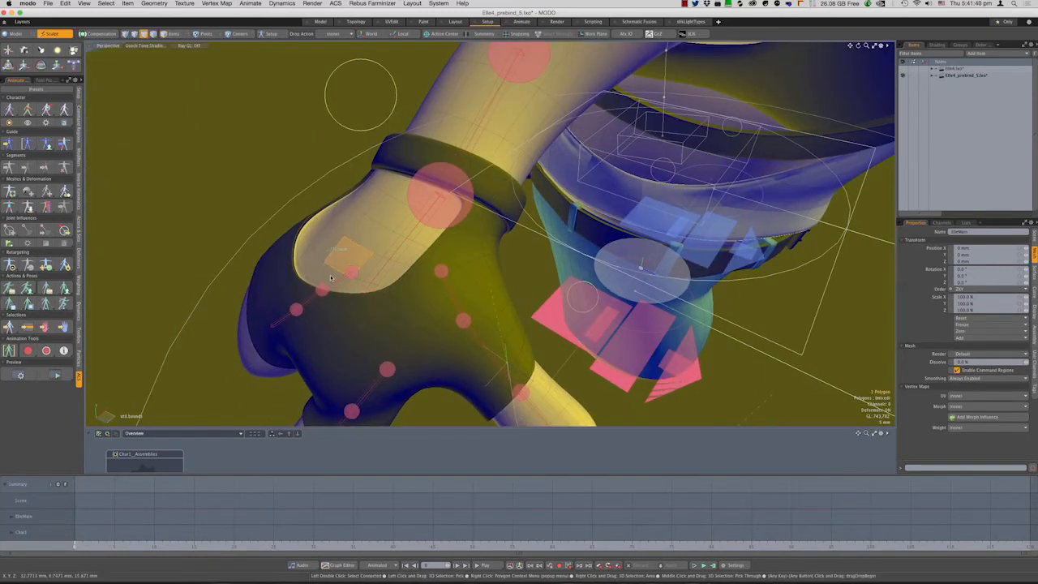
click(294, 169)
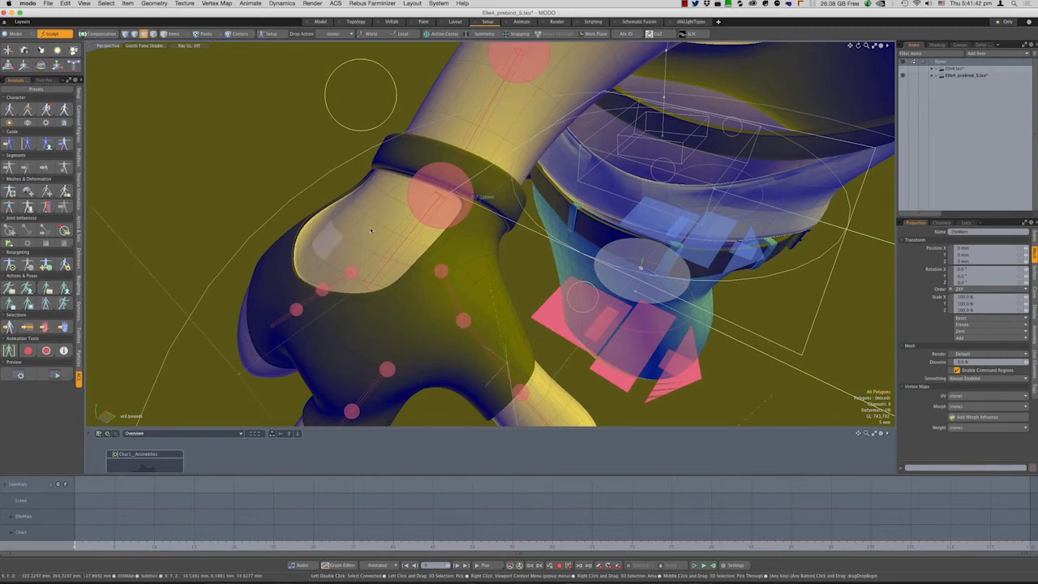
alt+drag(369, 227, 308, 245)
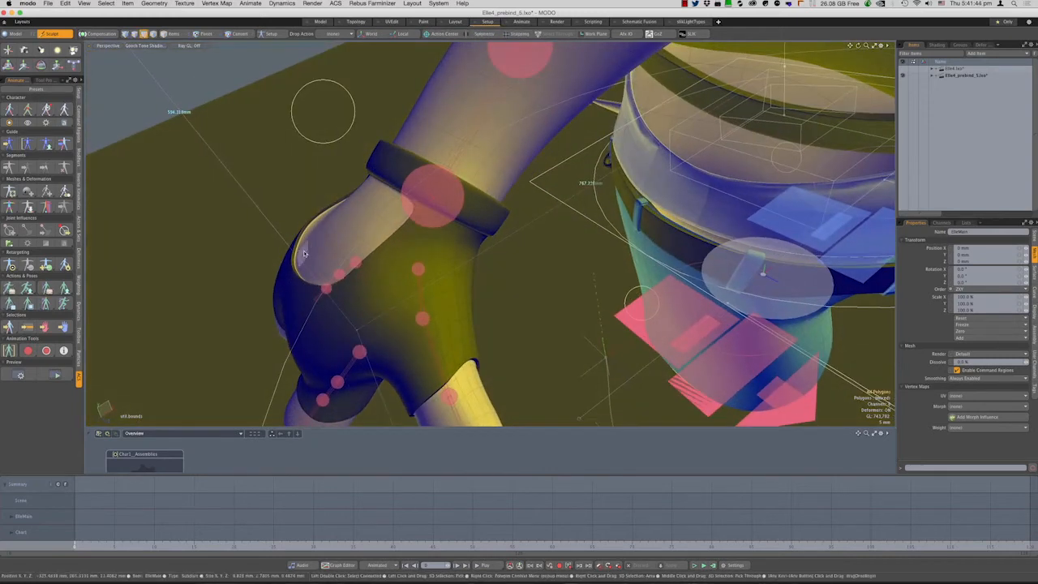
double_click(308, 266)
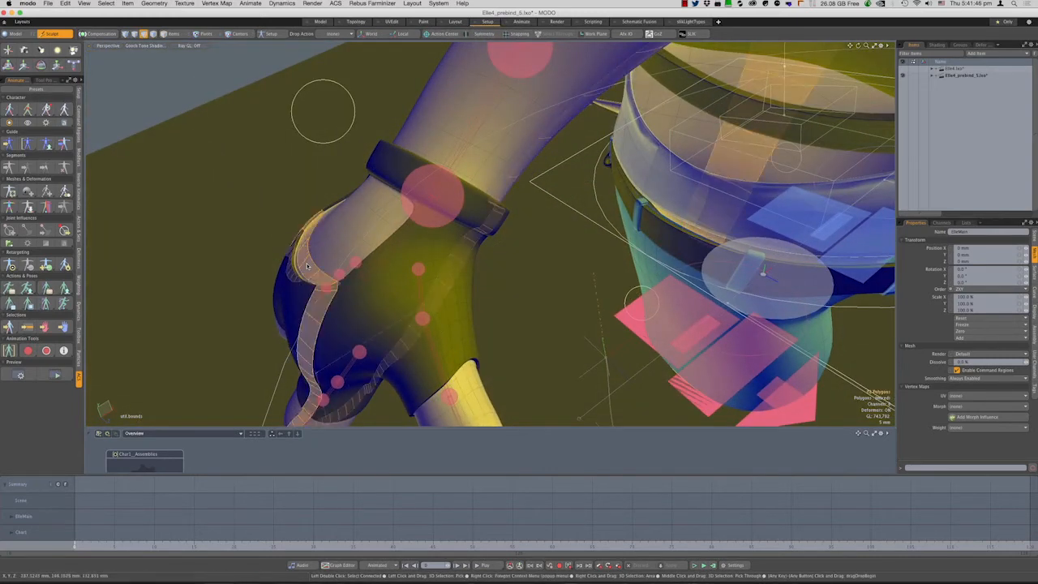
Select a polygon near the right wrist at the glove opening and repeatedly grow the selection across the glove
click(398, 230)
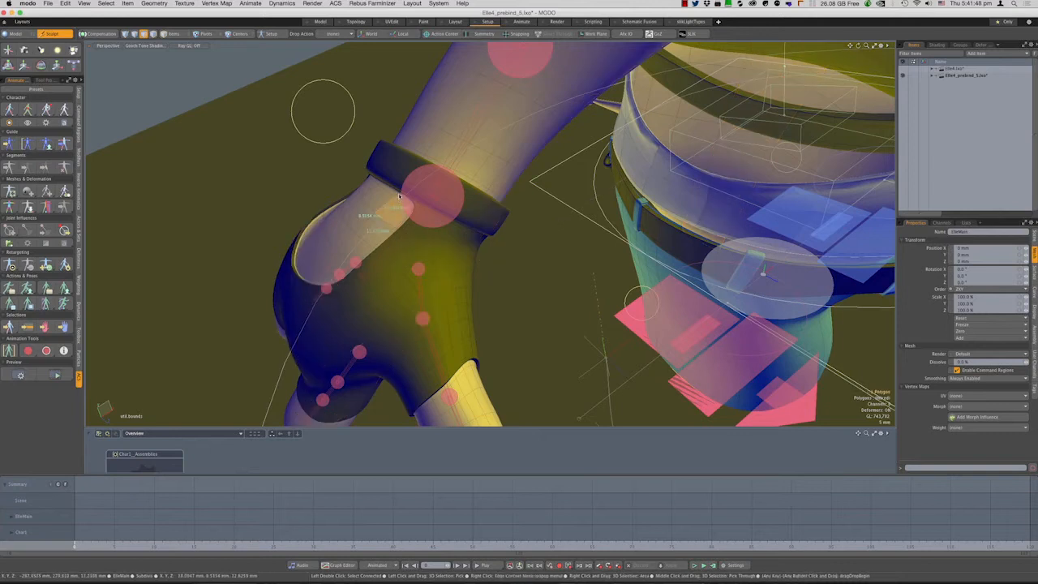
click(398, 234)
key(shift+Up)
key(shift+Up)
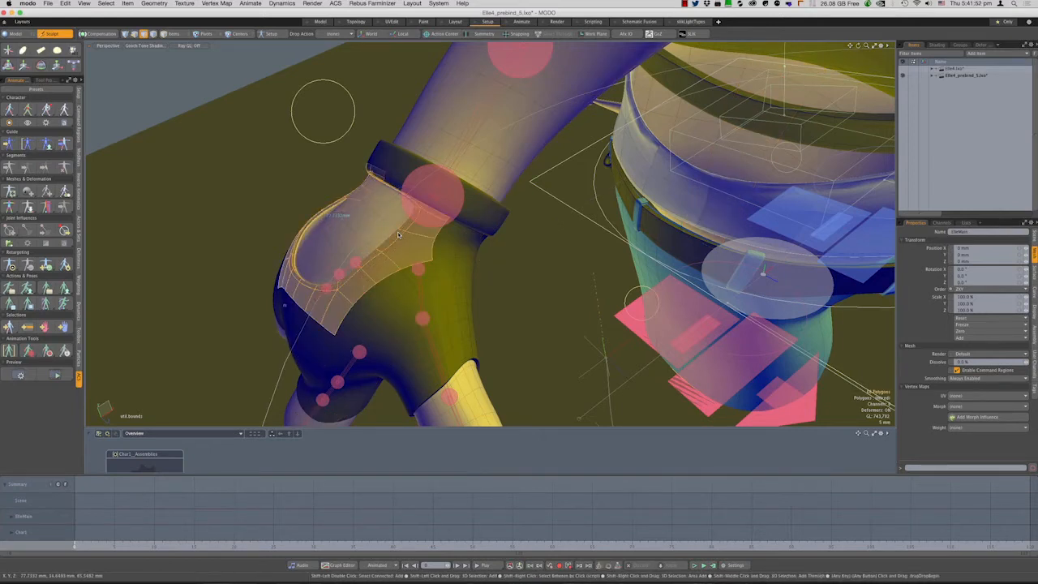
key(shift+Up)
key(shift+Up)
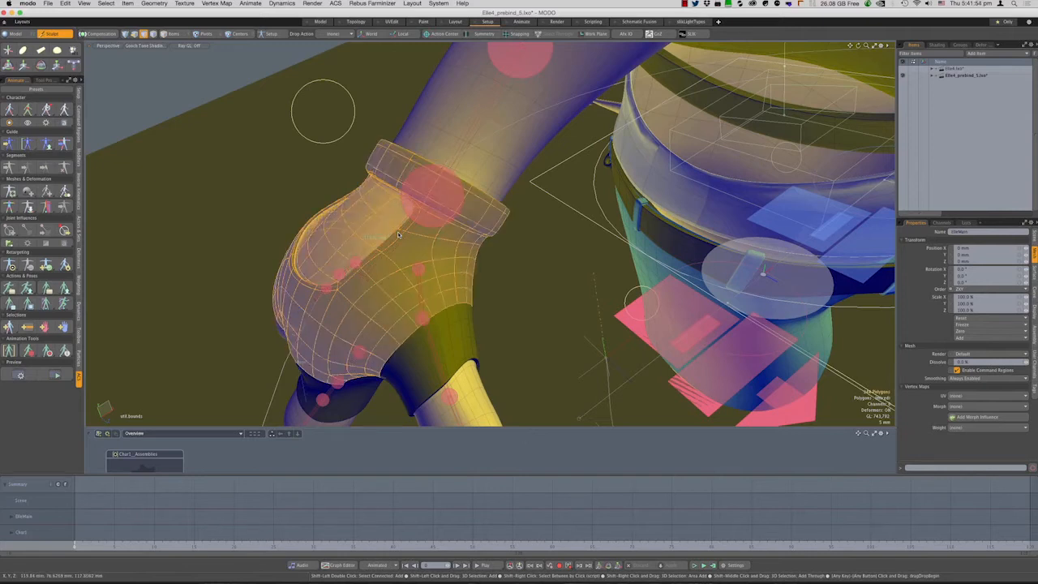
Examine the mesh where the thumb leaves the glove, and around the tank top and left armband
alt+drag(412, 226, 420, 195)
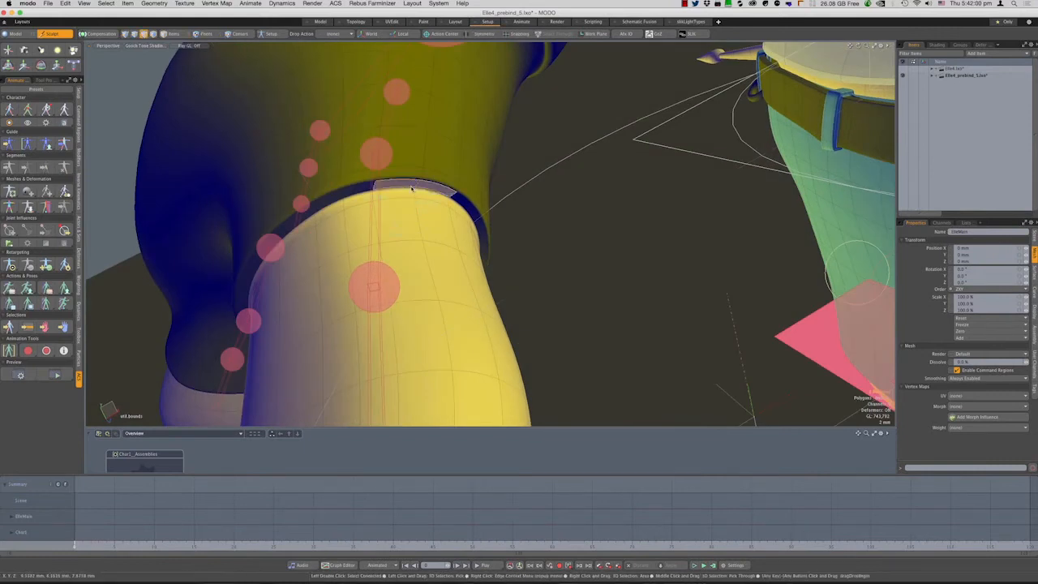
alt+drag(541, 188, 482, 223)
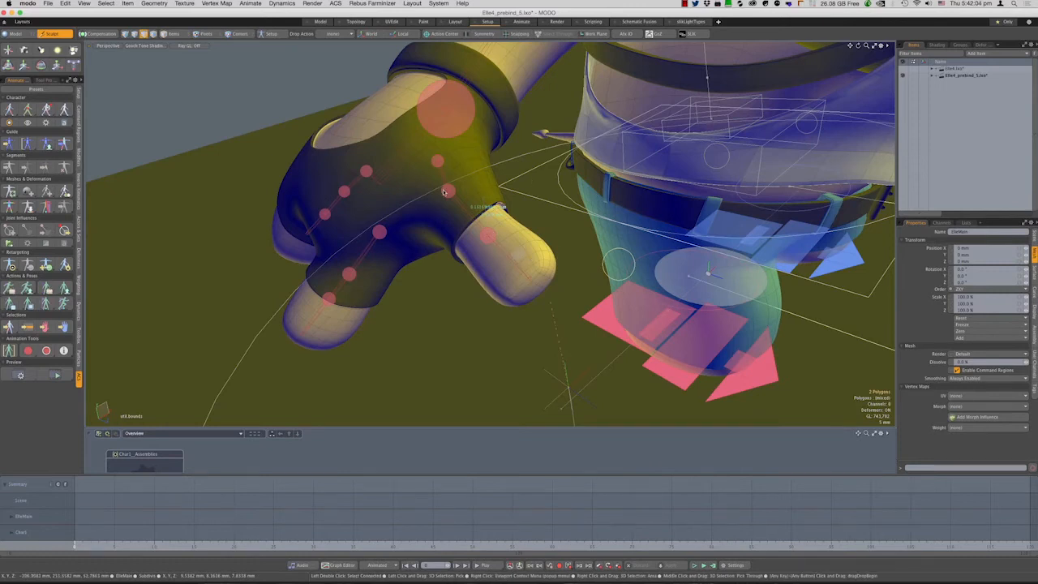
alt+drag(515, 254, 495, 262)
alt+right_drag(494, 261, 509, 264)
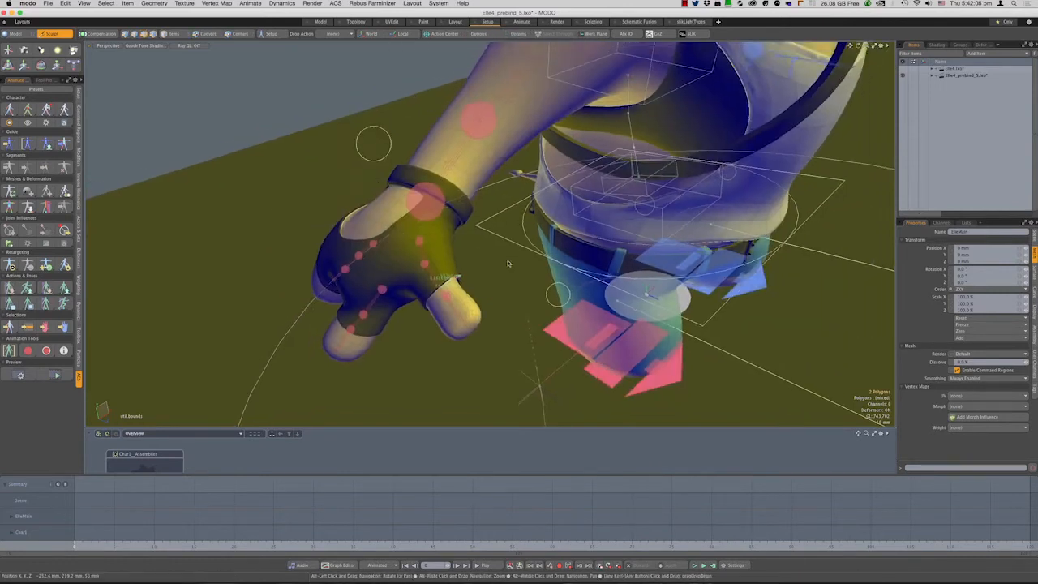
alt+drag(510, 263, 442, 237)
alt+right_drag(442, 237, 431, 238)
alt+drag(430, 238, 515, 232)
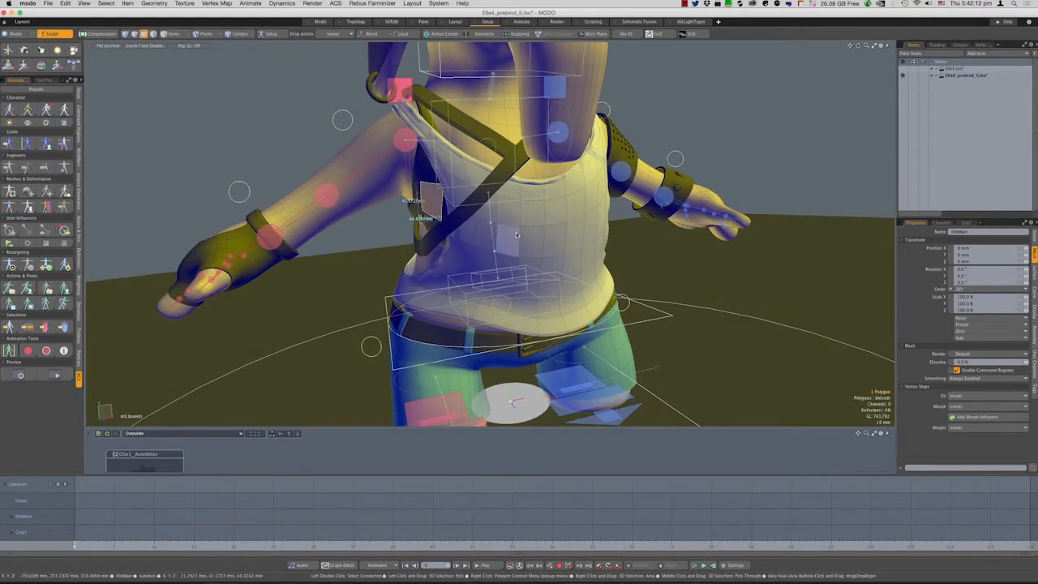
click(508, 239)
alt+drag(684, 109, 468, 174)
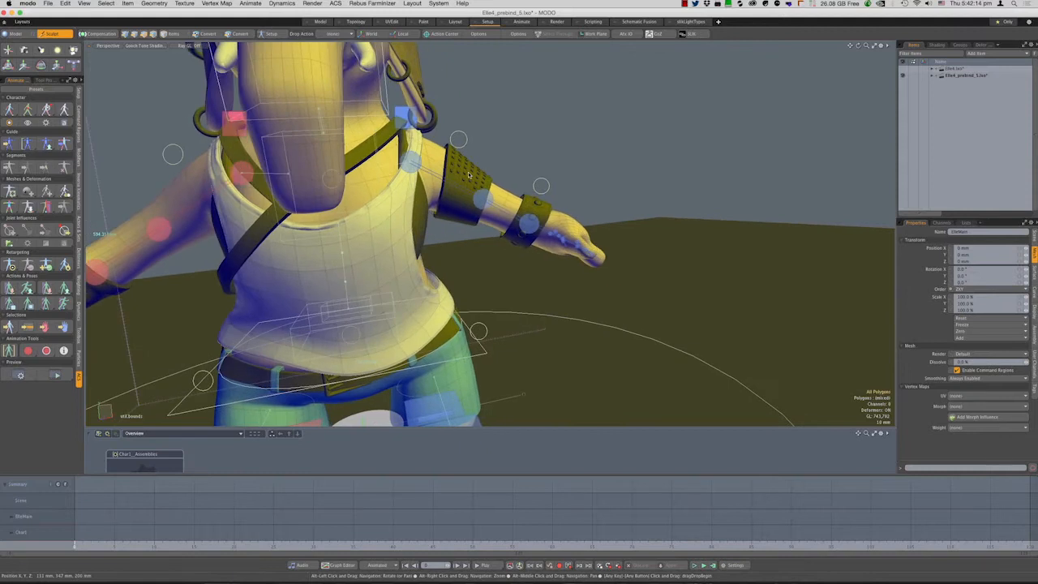
Select the connected polygons of the left armband and wristband in turn, clear the selection and inspect the left arm up close
double_click(468, 174)
double_click(539, 215)
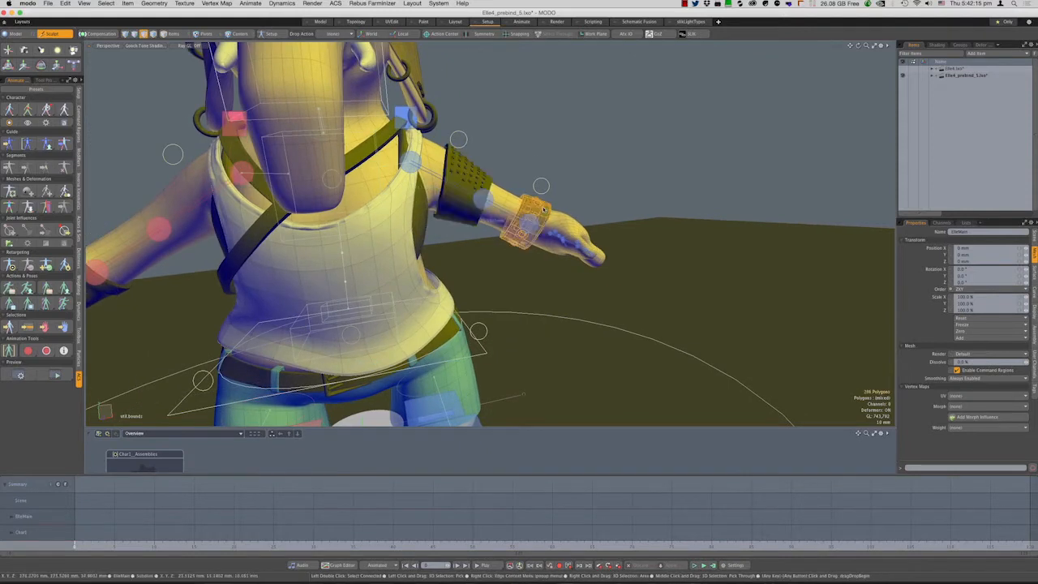
click(522, 176)
ctrl+alt+drag(495, 164, 582, 161)
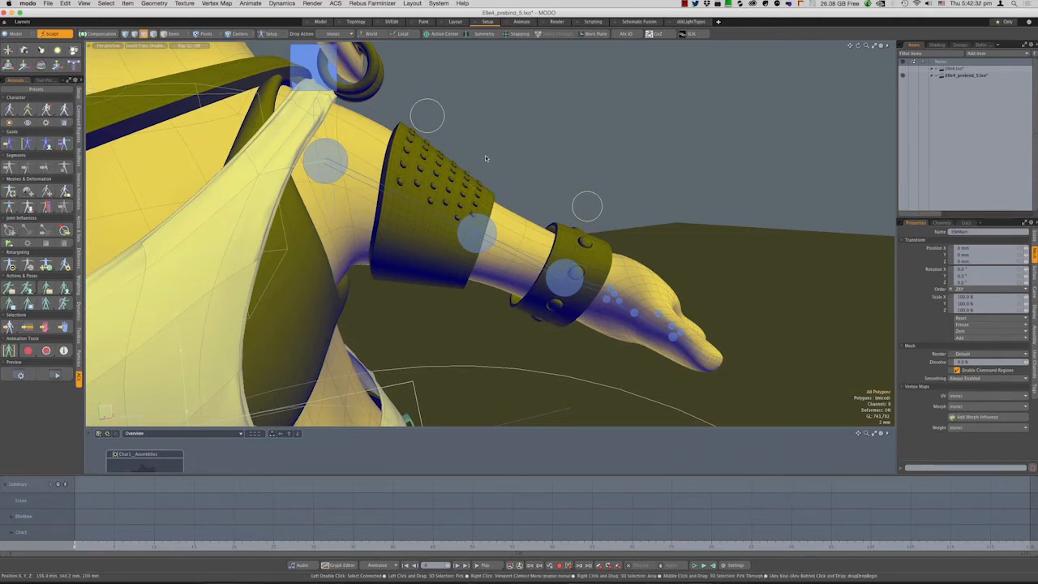
Select the connected polygons of the elephant's upper body and examine where that skin ends beneath the tank top and belt
alt+drag(459, 264, 334, 227)
scroll(381, 257, up, 5)
click(410, 257)
scroll(397, 294, up, 3)
scroll(332, 278, down, 5)
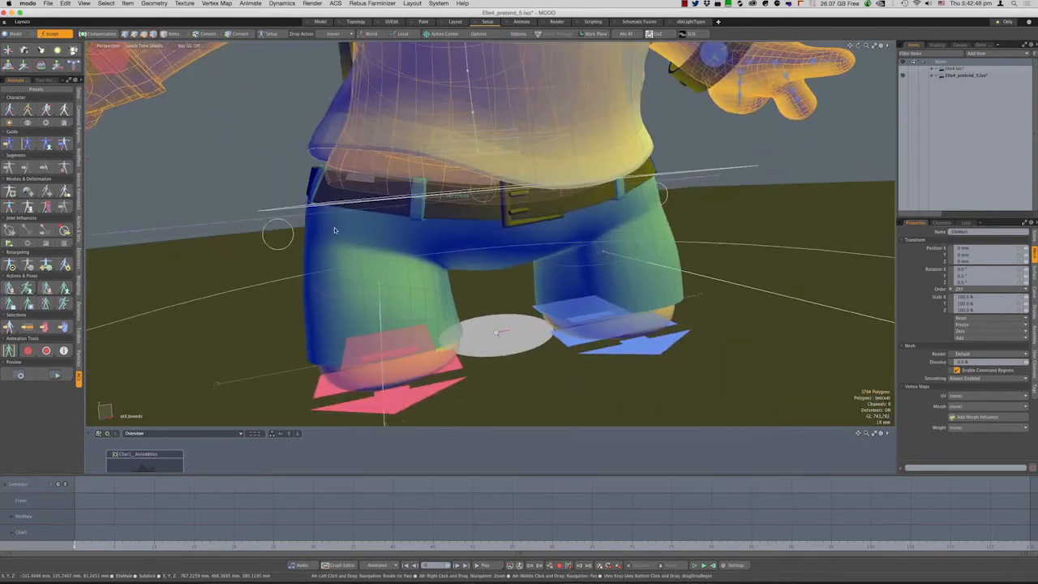
mouse_move(466, 265)
alt+mouse_down()
mouse_move(430, 251)
mouse_move(455, 253)
alt+mouse_up()
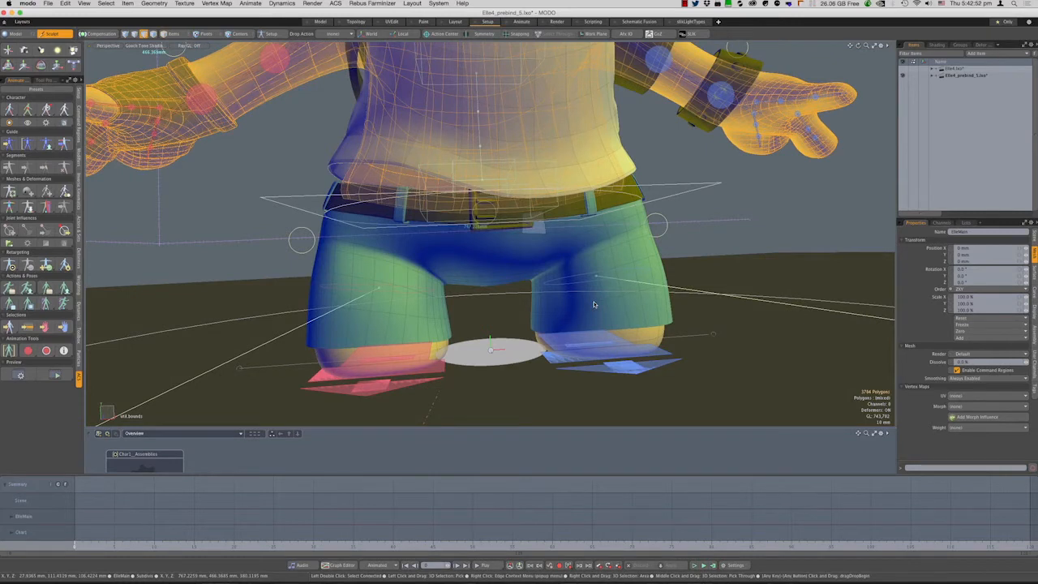
Examine the hips and pants from several sides, including the separate leg polygons inside the trouser openings
alt+drag(596, 279, 462, 272)
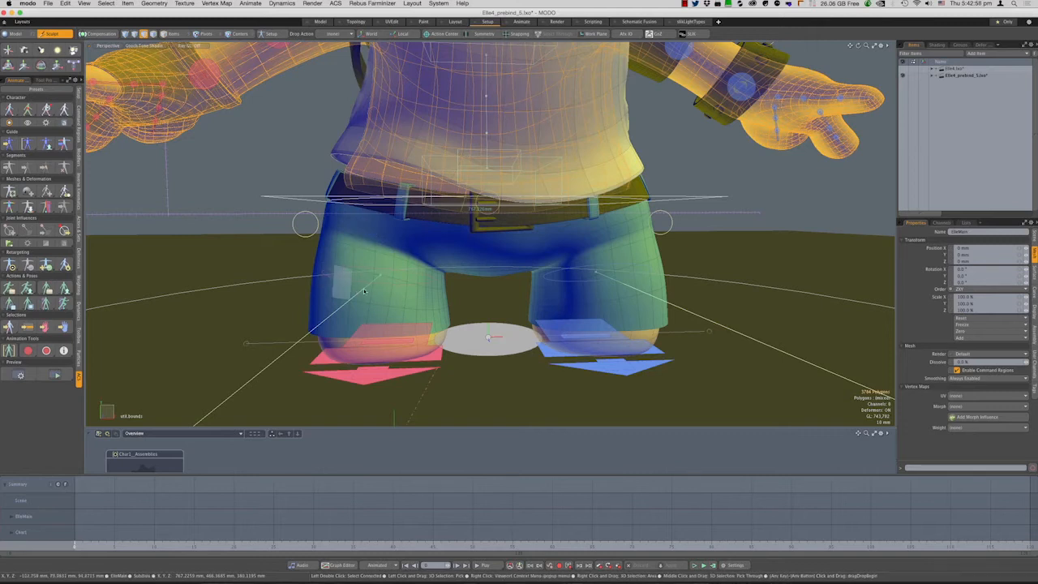
alt+drag(374, 281, 519, 291)
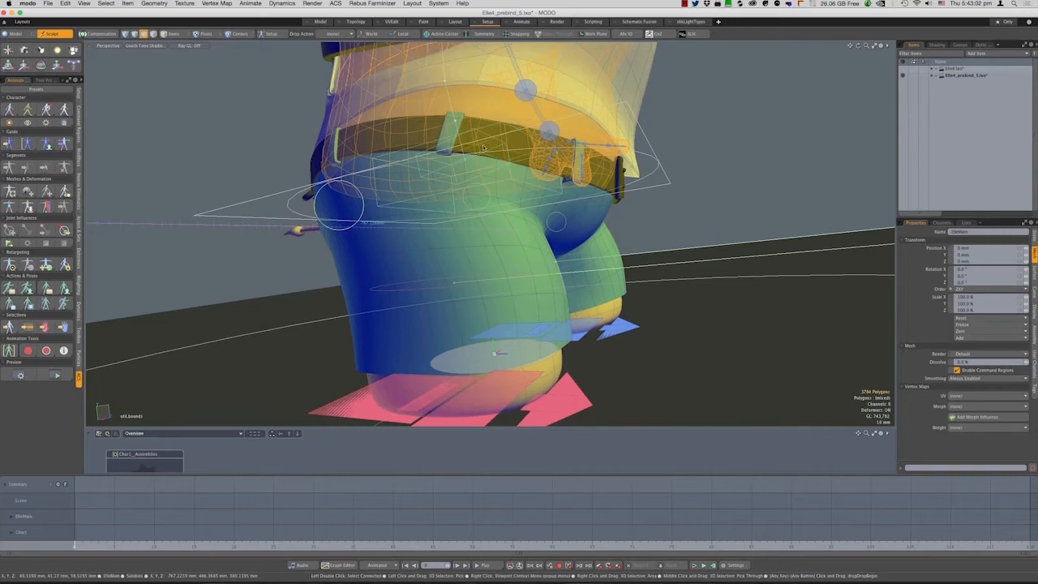
alt+drag(566, 284, 502, 321)
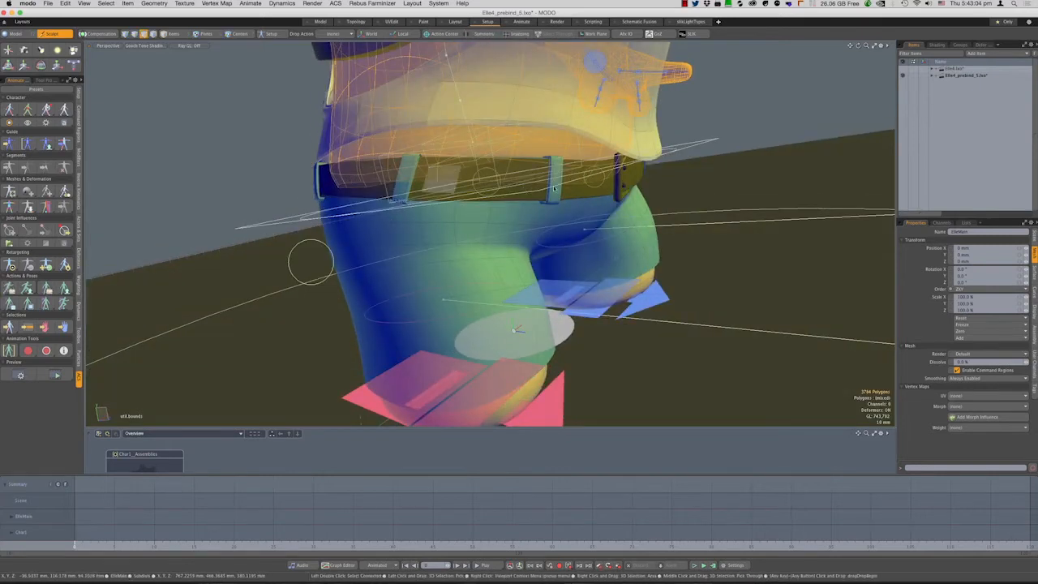
alt+drag(519, 182, 341, 256)
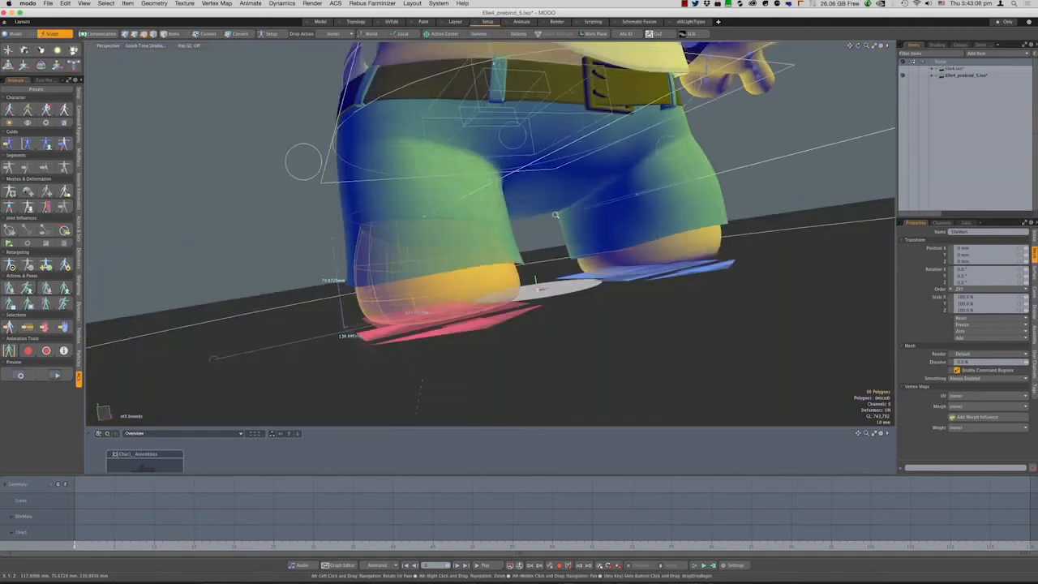
alt+shift+drag(600, 162, 438, 240)
scroll(625, 263, down, 3)
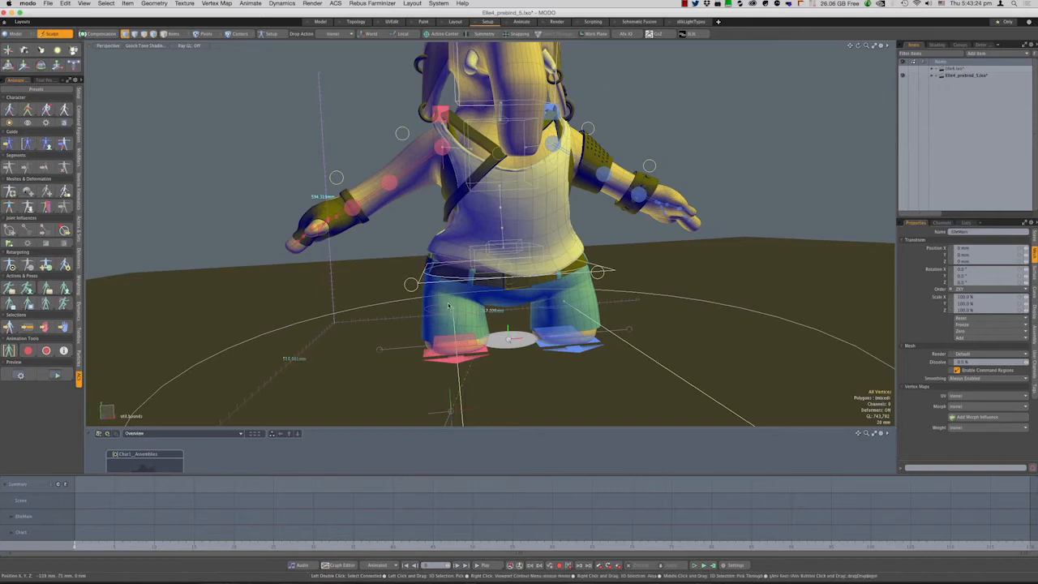
Select the elephant's main mesh in item mode, assign it as a bind mesh and clear the selection
key(3)
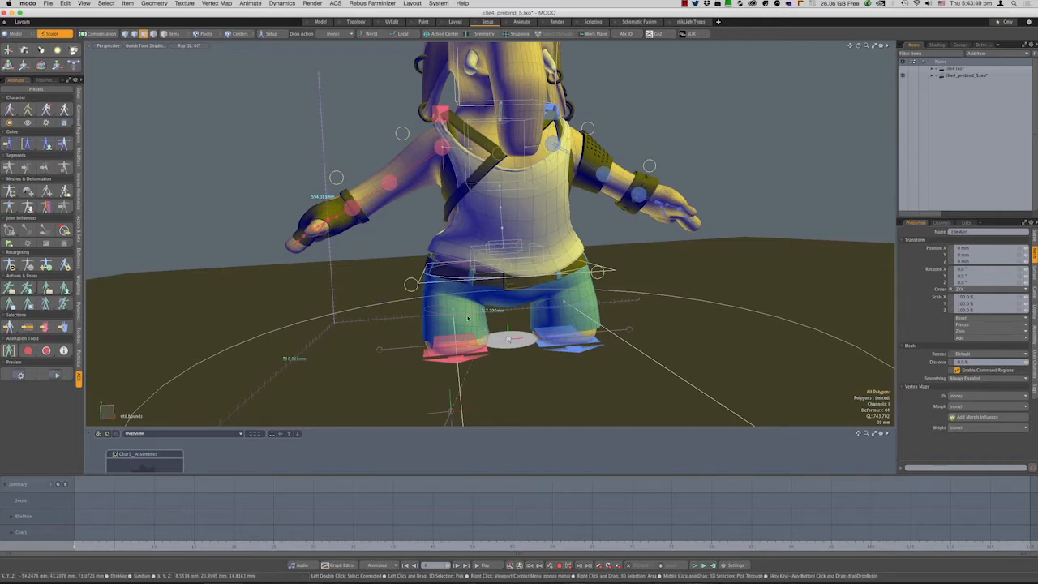
alt+drag(485, 329, 468, 228)
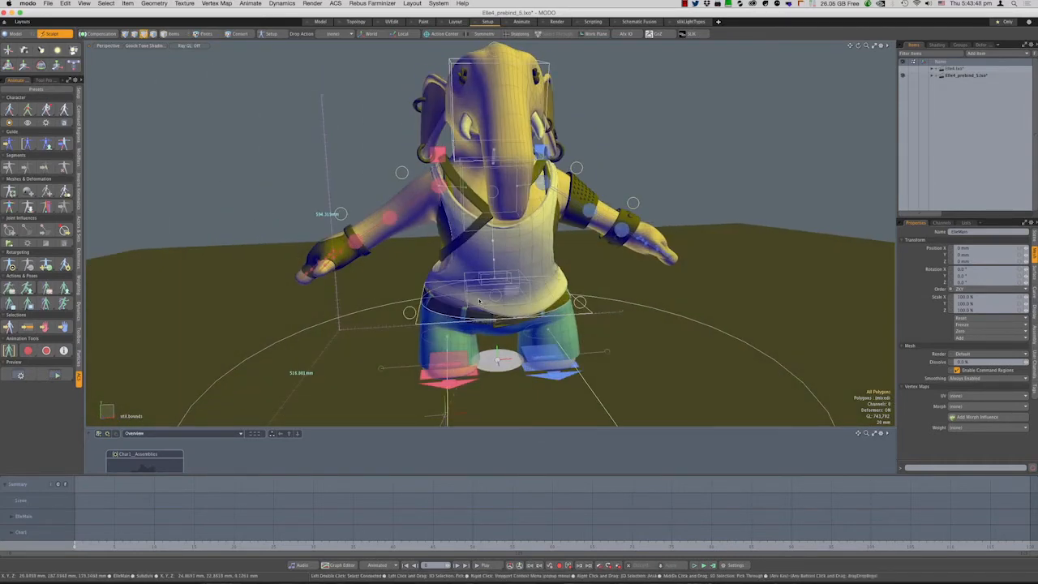
scroll(348, 106, down, 1)
click(174, 34)
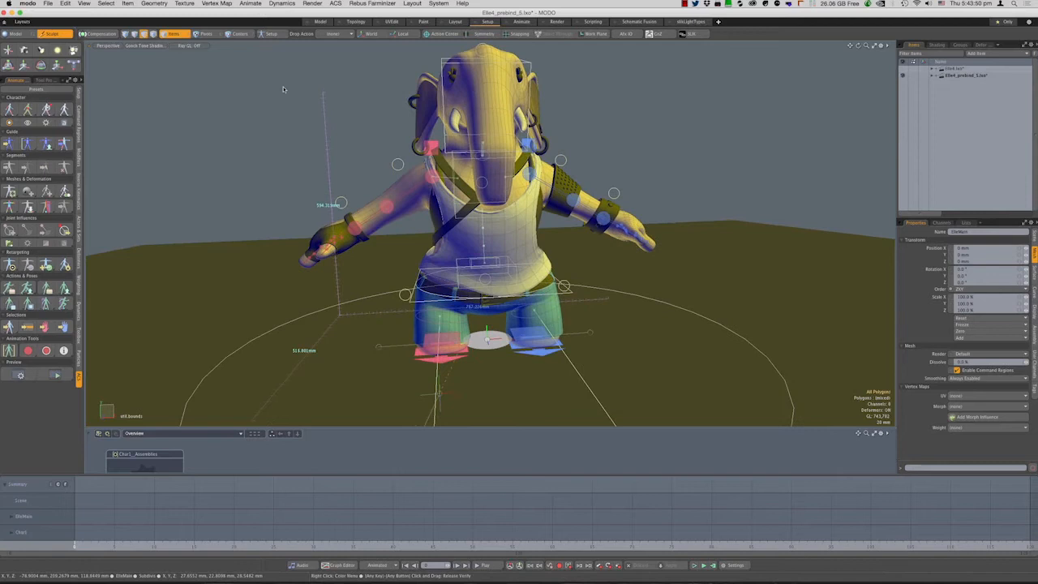
click(434, 187)
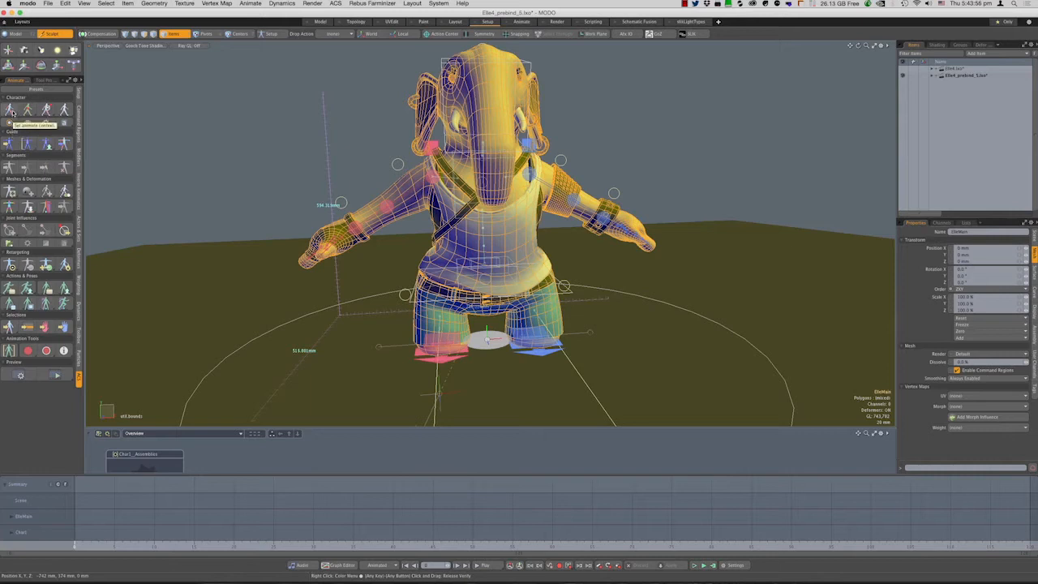
click(9, 192)
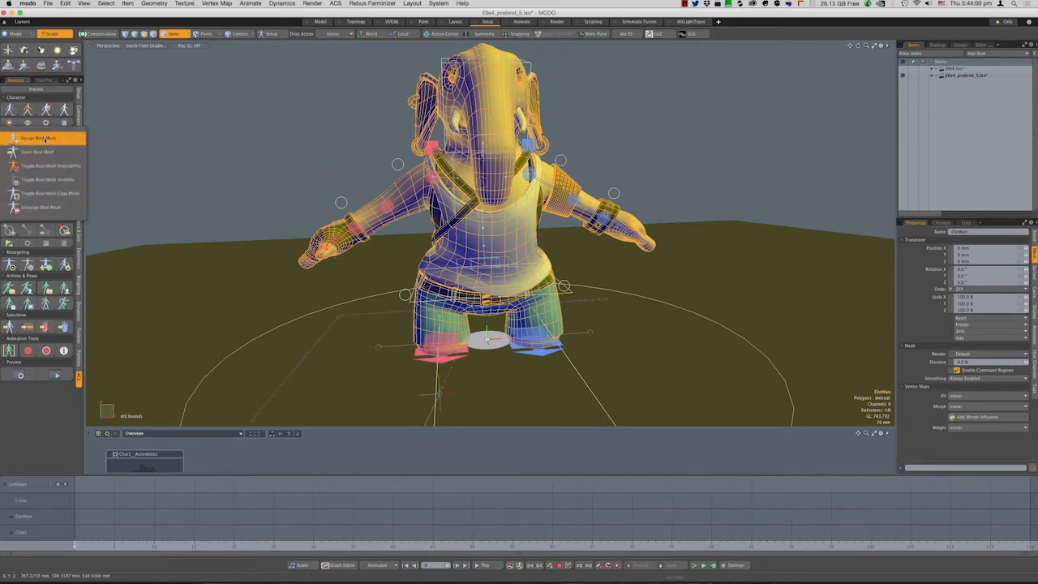
click(45, 139)
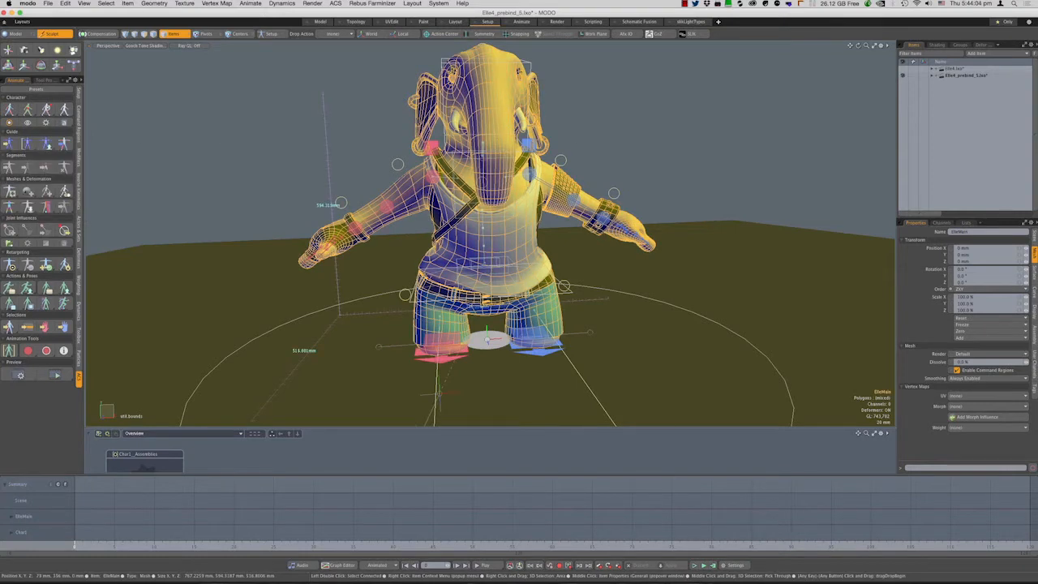
click(263, 194)
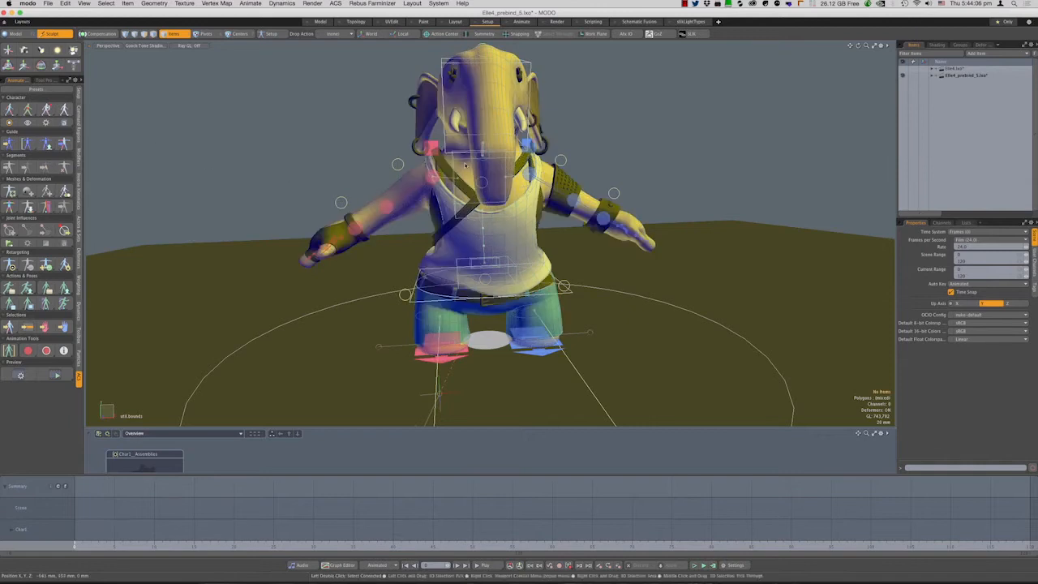
Bind the assigned mesh to the rig using the Smooth (Distance) bind type
alt+drag(490, 190, 359, 162)
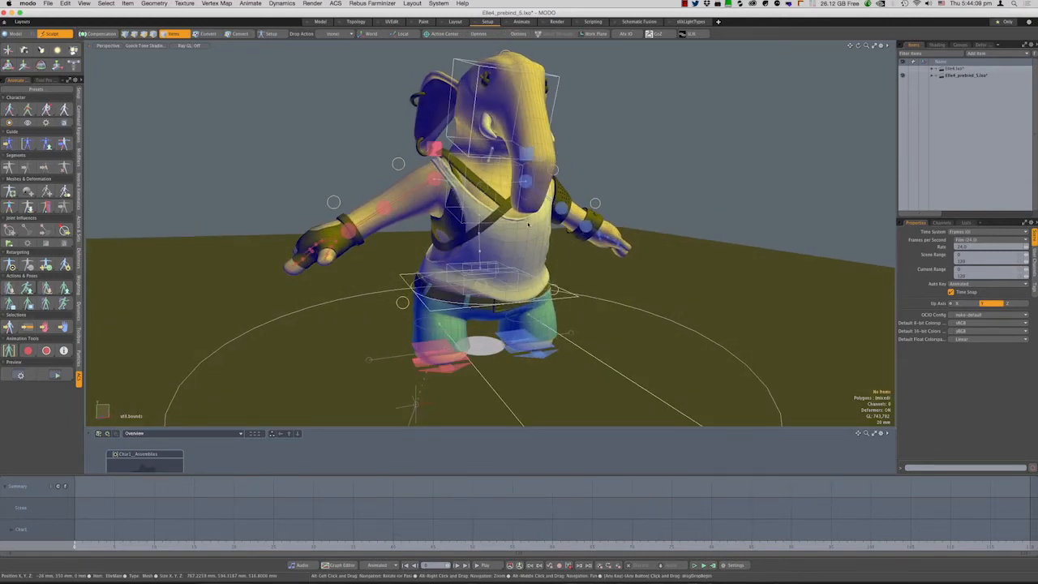
click(10, 207)
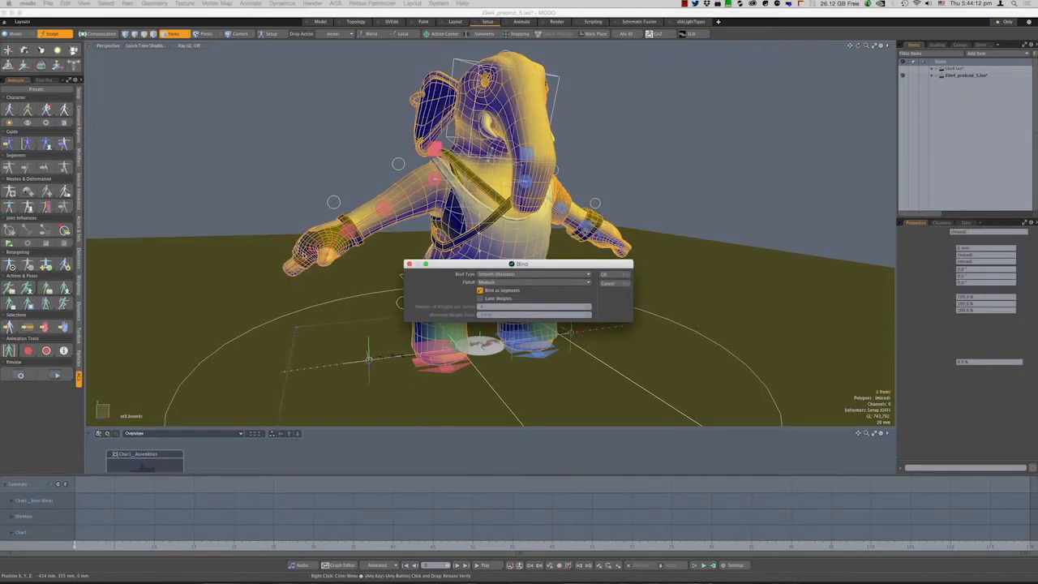
drag(464, 265, 431, 202)
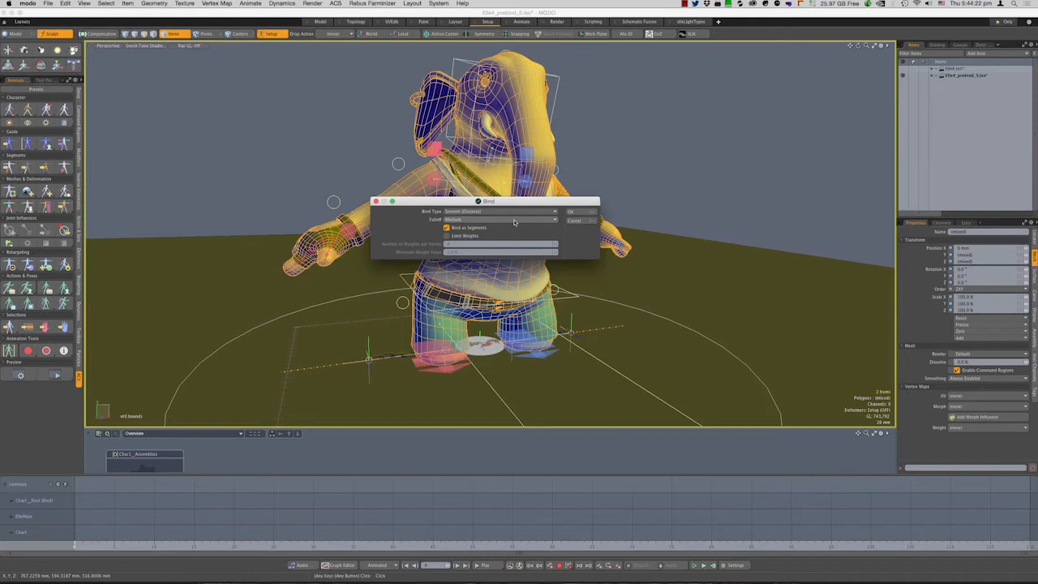
click(516, 211)
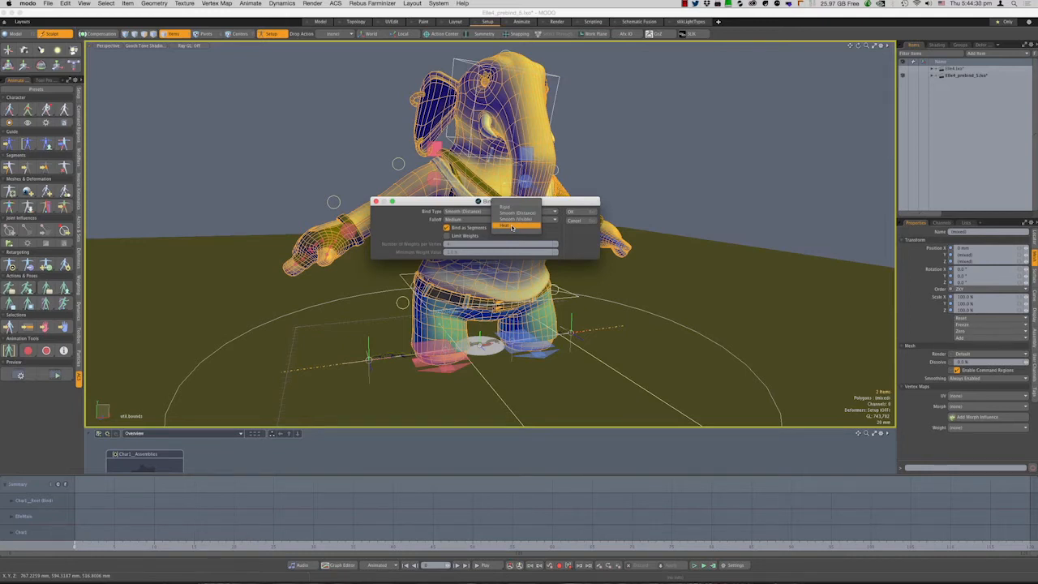
click(511, 227)
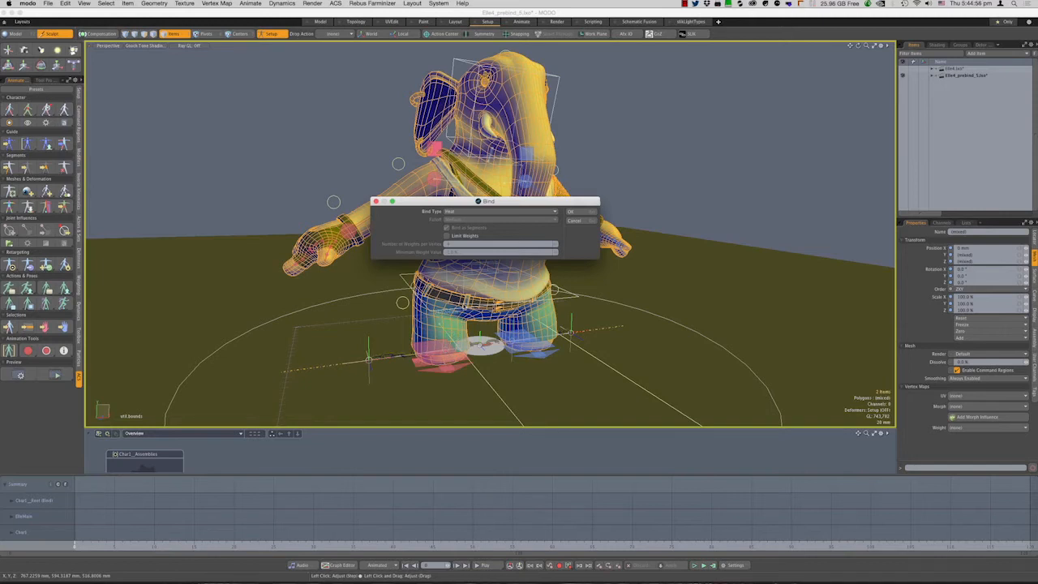
click(478, 212)
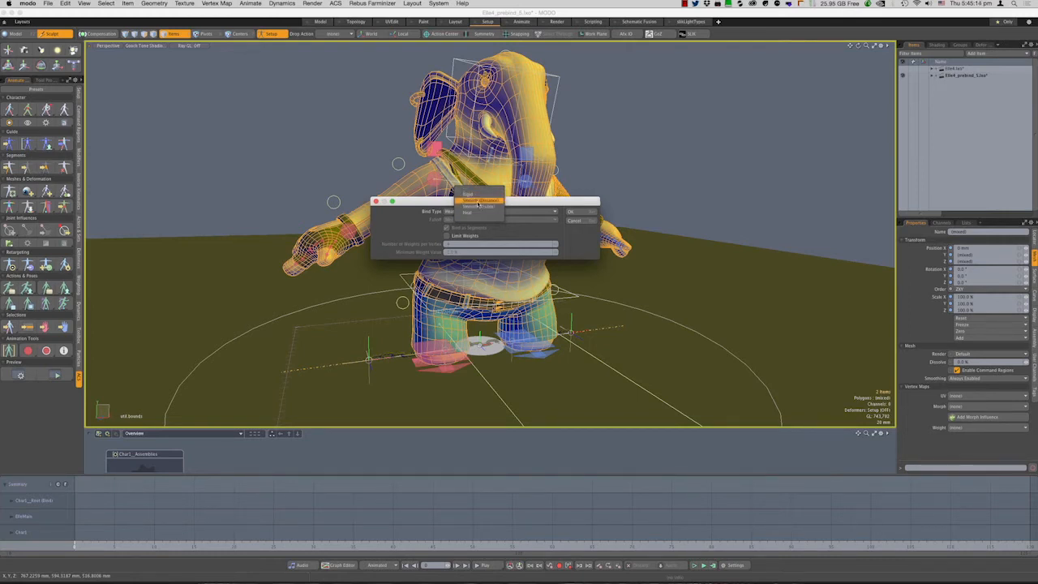
click(478, 200)
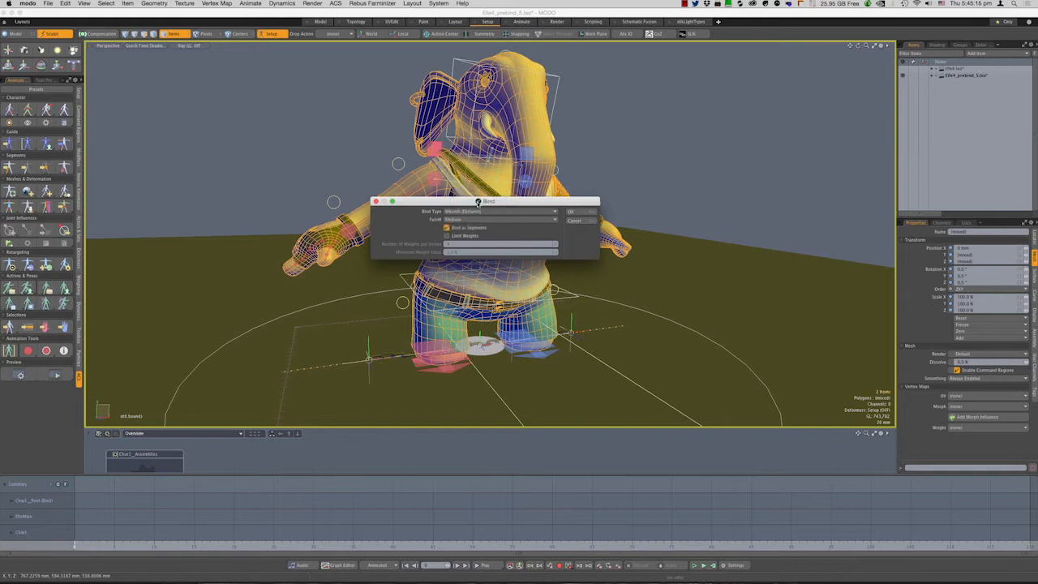
click(454, 229)
click(592, 214)
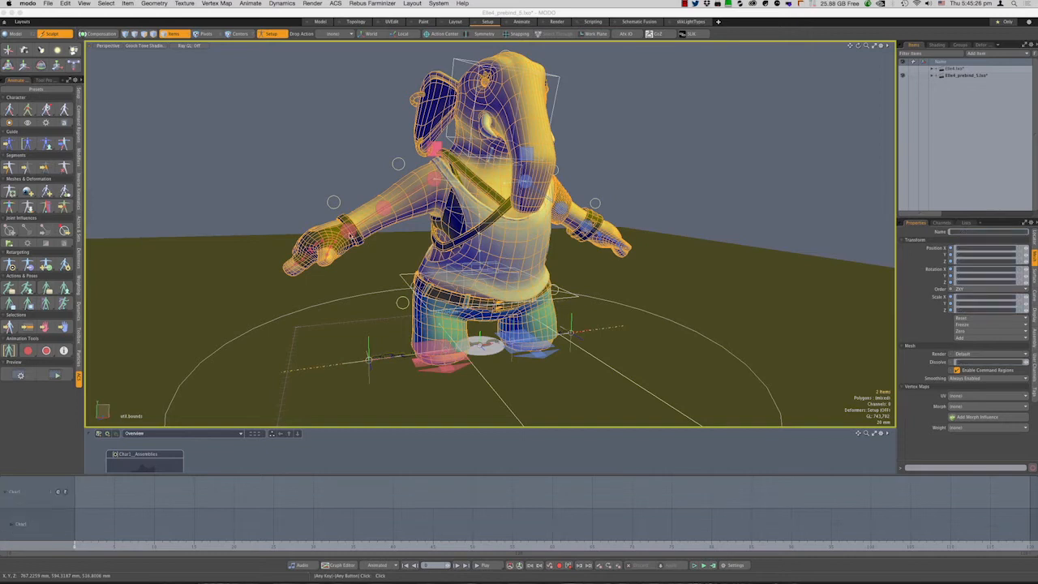
Select the right hand's FK control and rotate it around the Y axis to test the mesh deformation
click(369, 243)
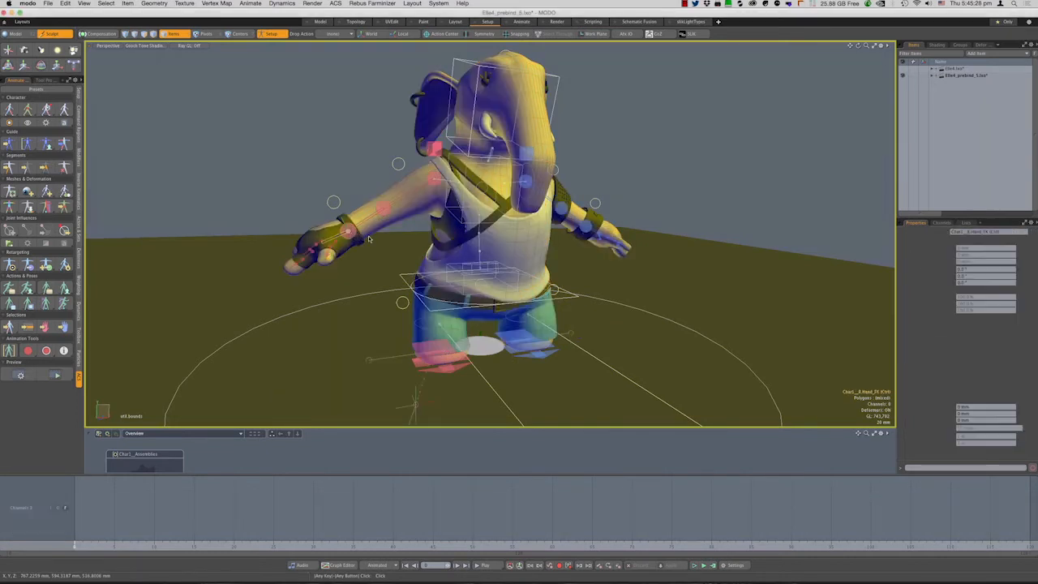
key(e)
alt+drag(378, 245, 353, 254)
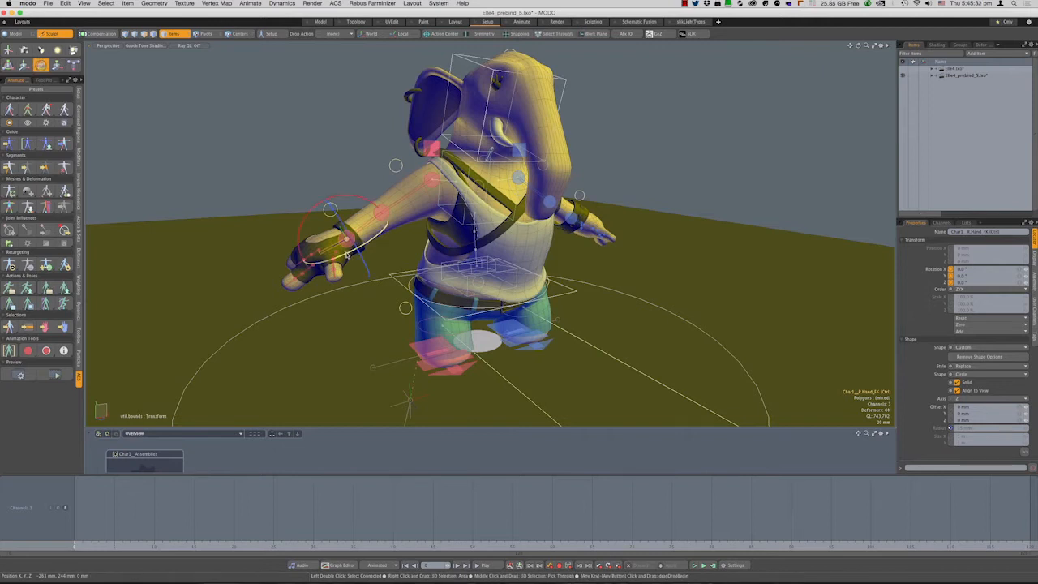
drag(347, 255, 400, 253)
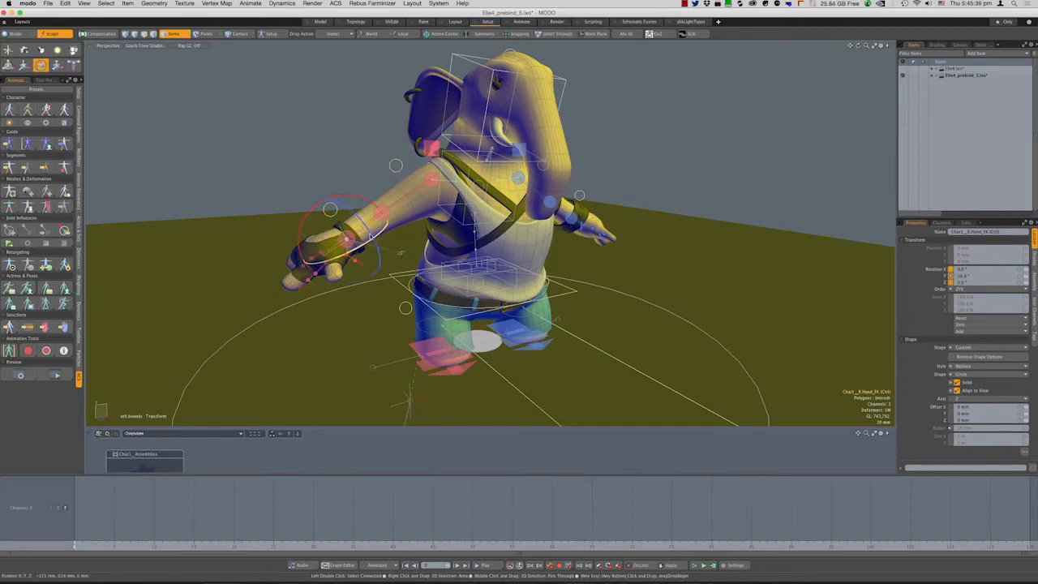
Set the Perspective viewport shading to Vertex Map and display the character's bind joints
click(143, 45)
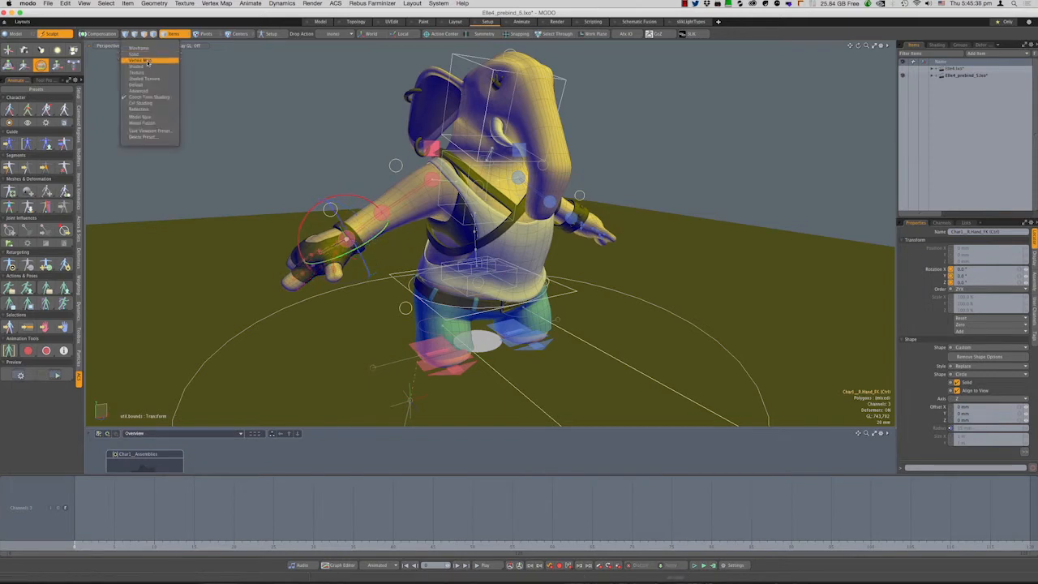
click(148, 62)
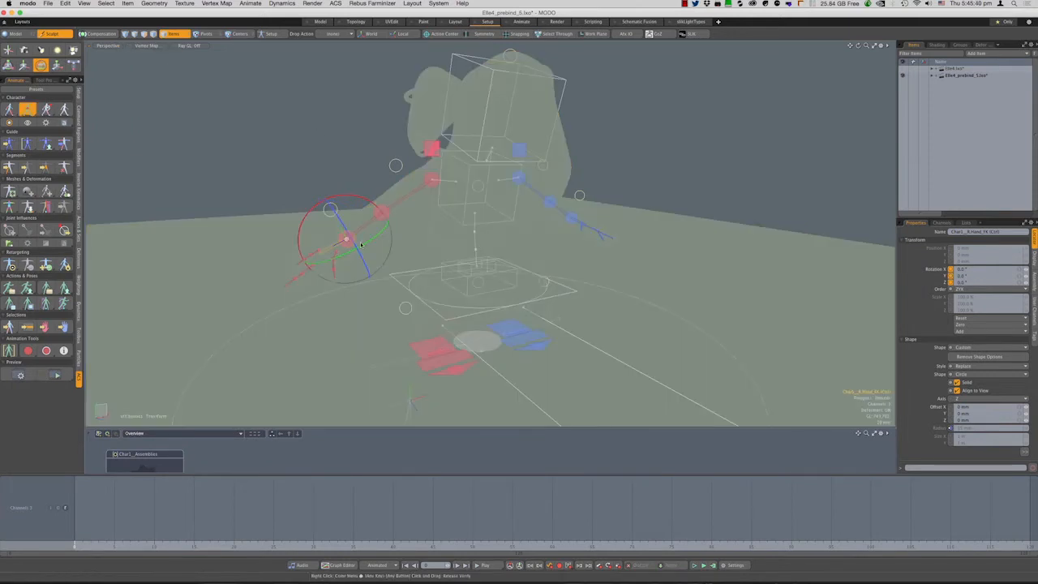
key(super+z)
key(super+z)
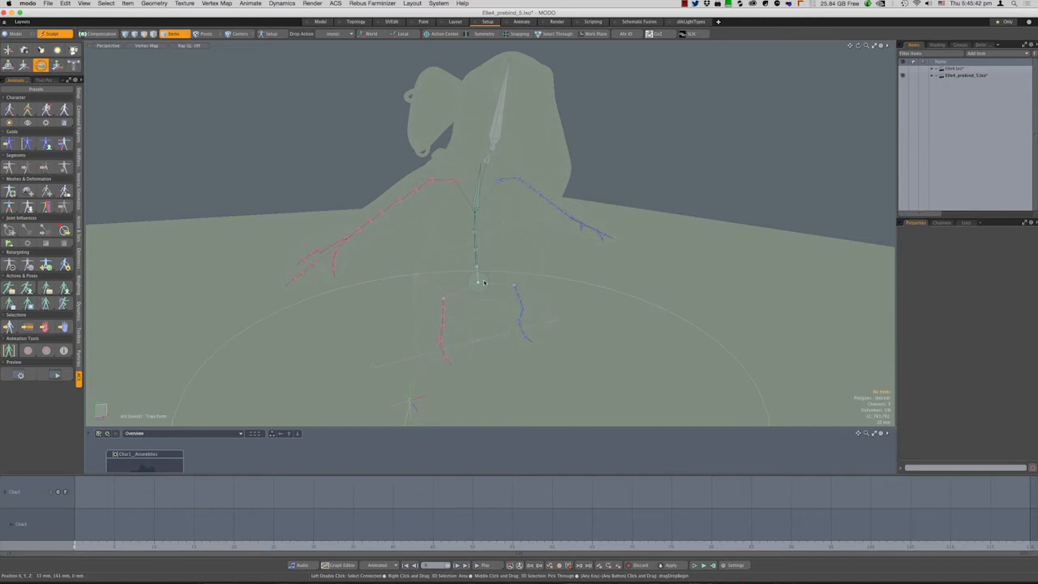
Drop the transform tool, examine the weights of the root and second spine bind joints, and clear the selection
key(q)
click(479, 281)
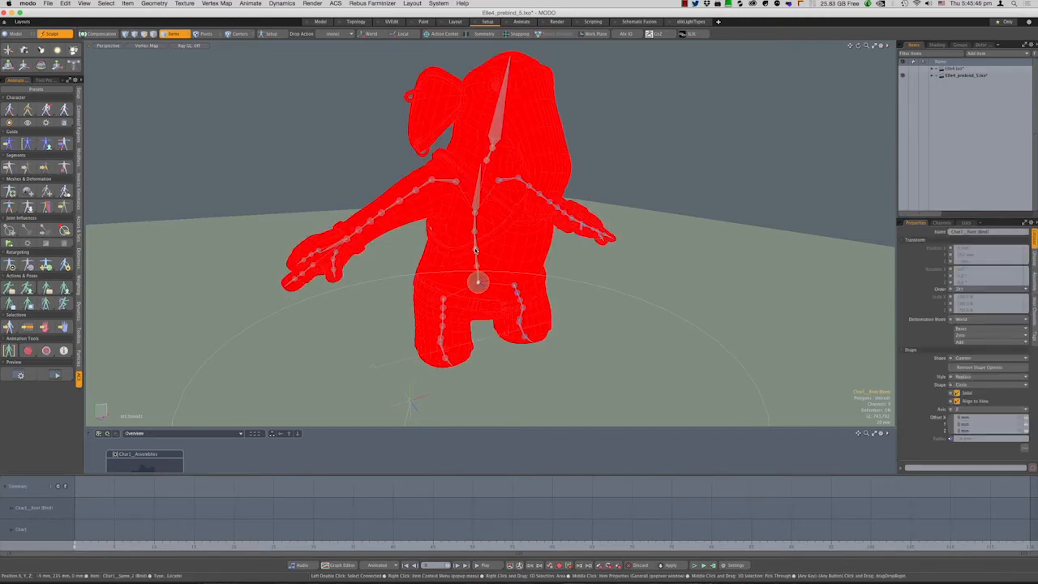
click(474, 232)
click(475, 226)
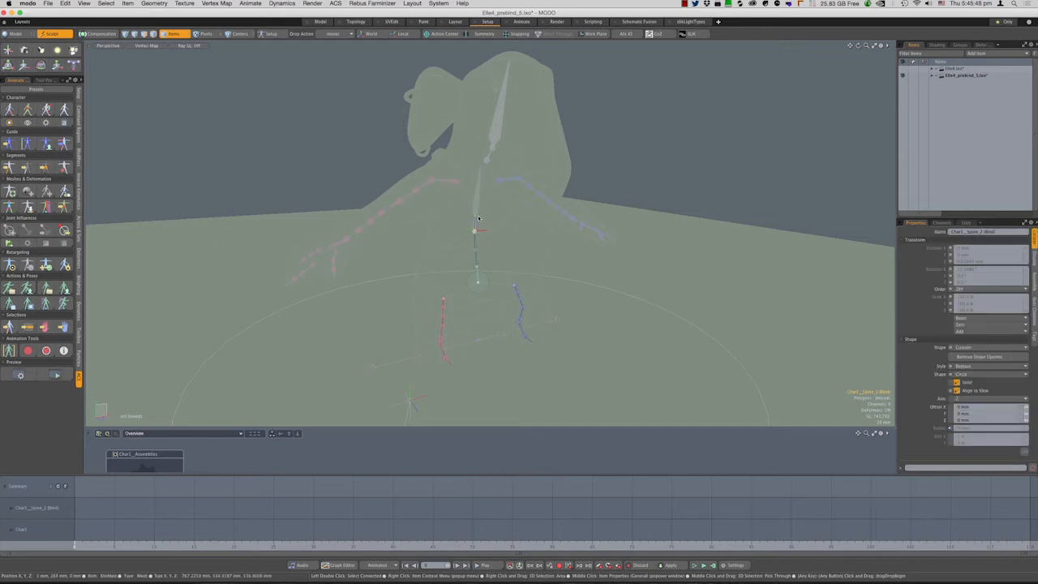
click(594, 188)
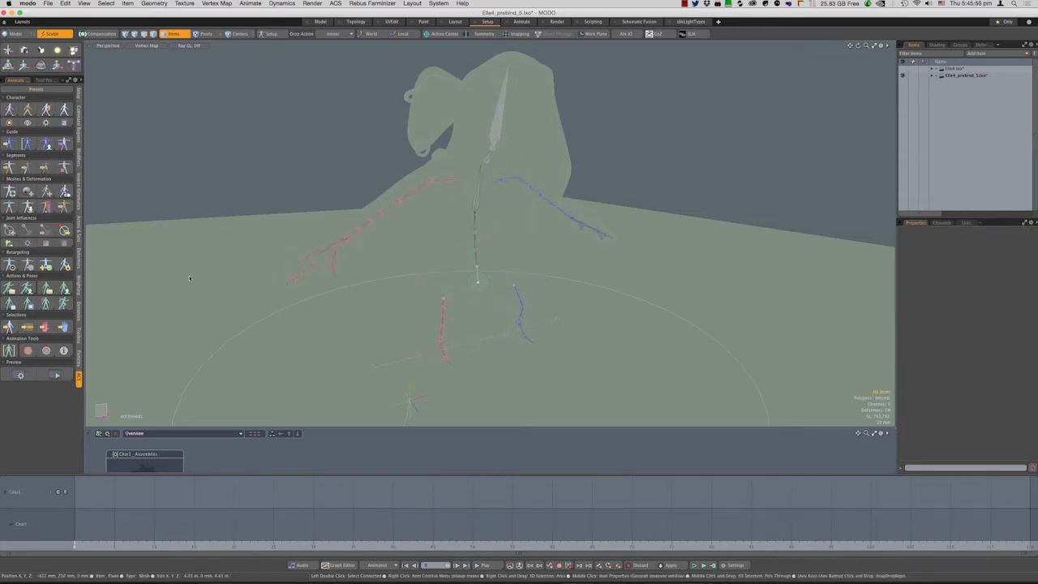
Undo the most recent selection changes on the bind joints
key(super+z)
key(super+z)
key(super+z)
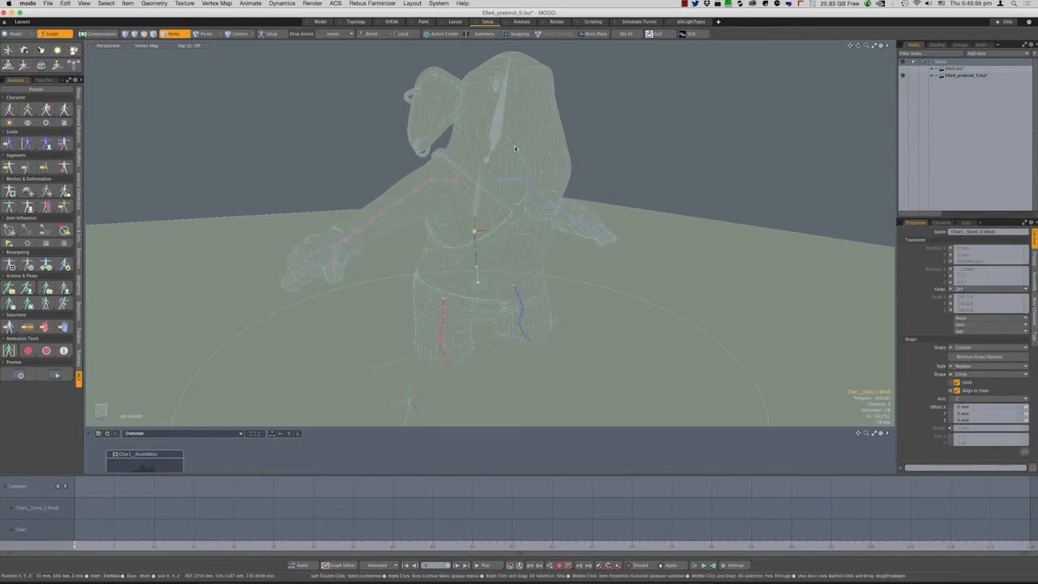
key(super+z)
key(super+z)
key(super+z)
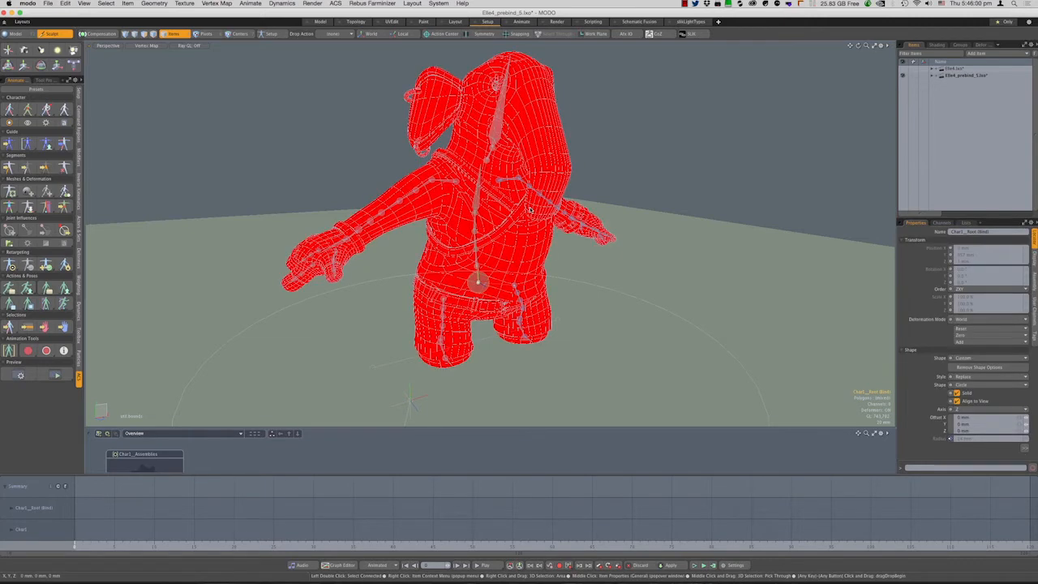
Clear the bind joint selection and display the scene's list of deformers
click(952, 97)
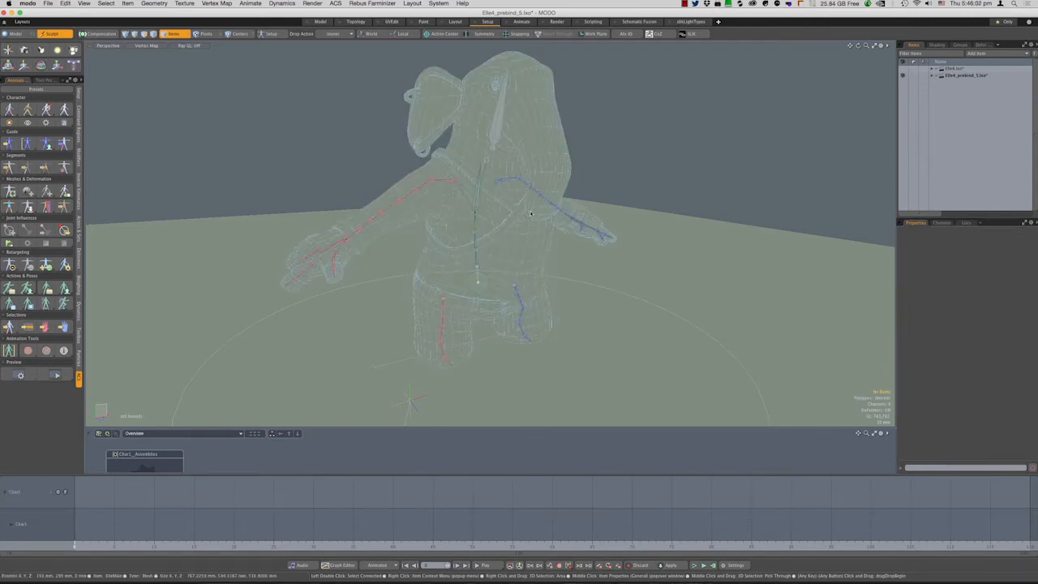
click(981, 45)
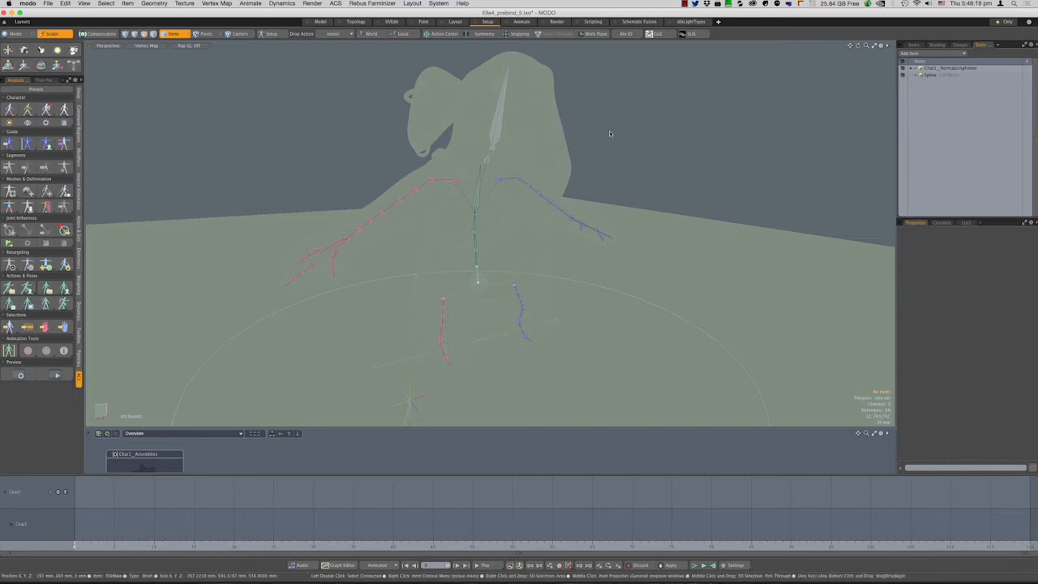
click(48, 3)
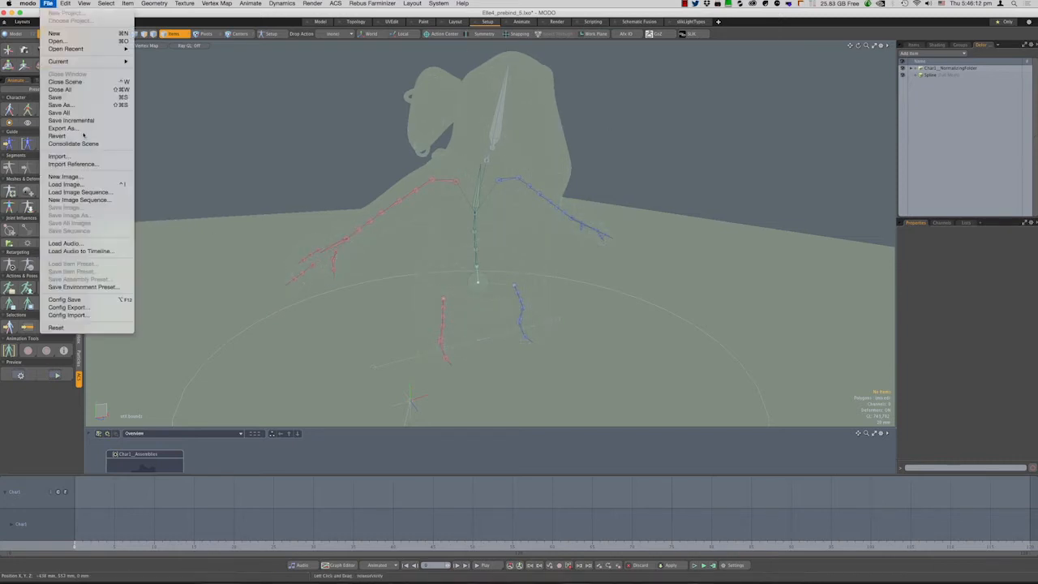
click(209, 129)
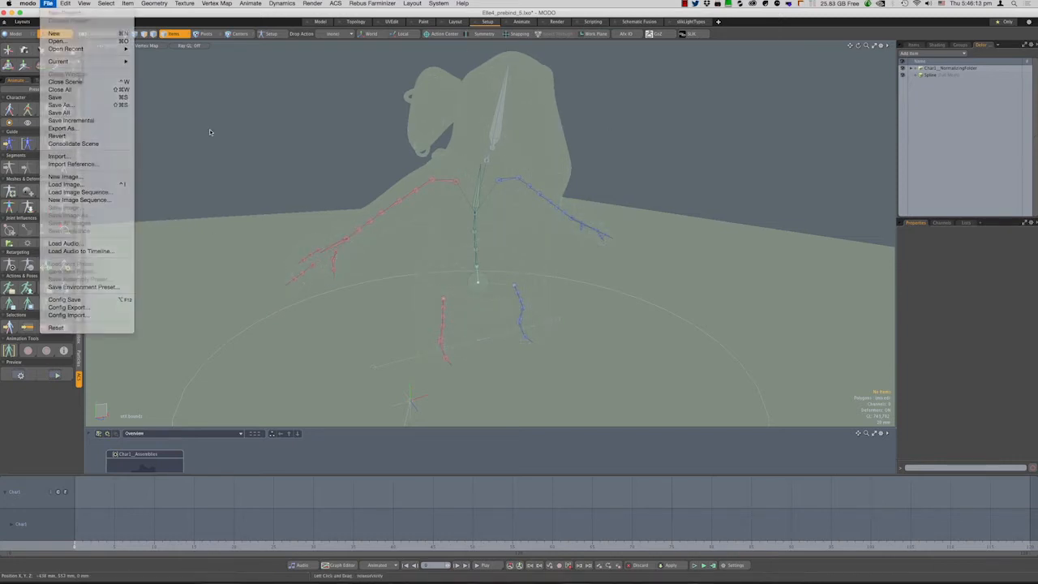
Try to bind the character again, and revert the scene to its last saved version
click(10, 207)
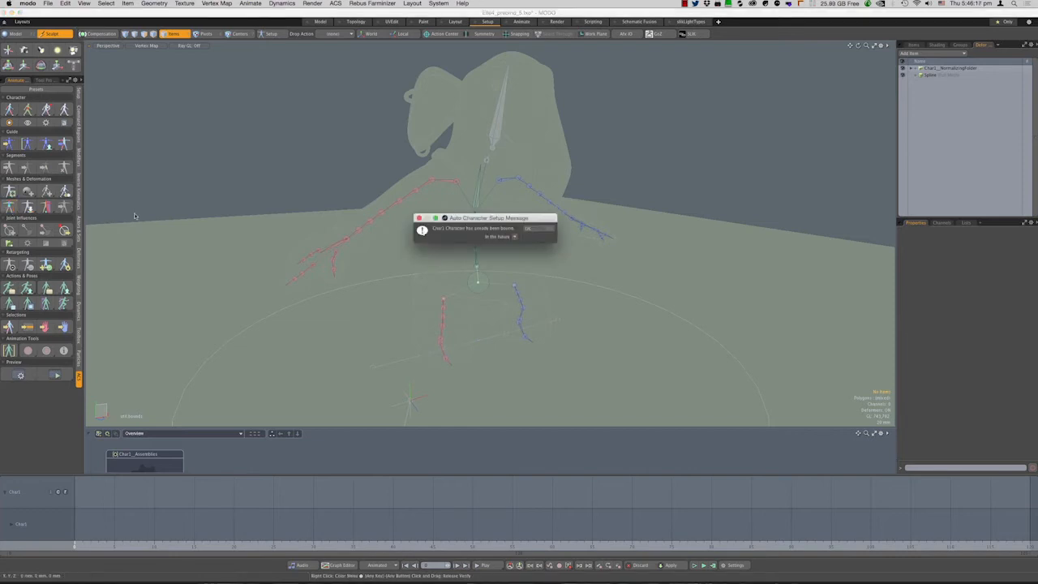
click(527, 228)
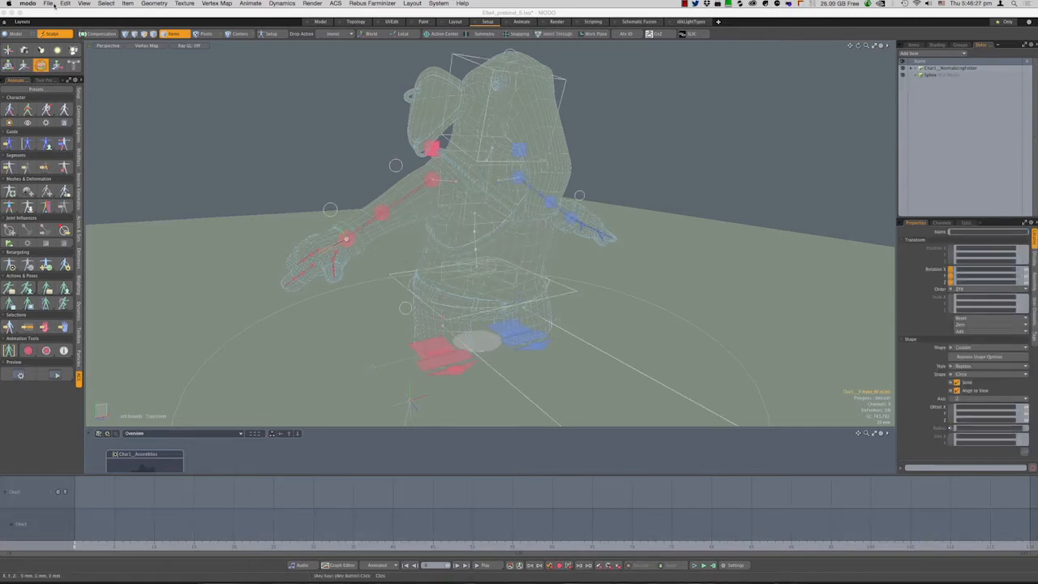
click(48, 3)
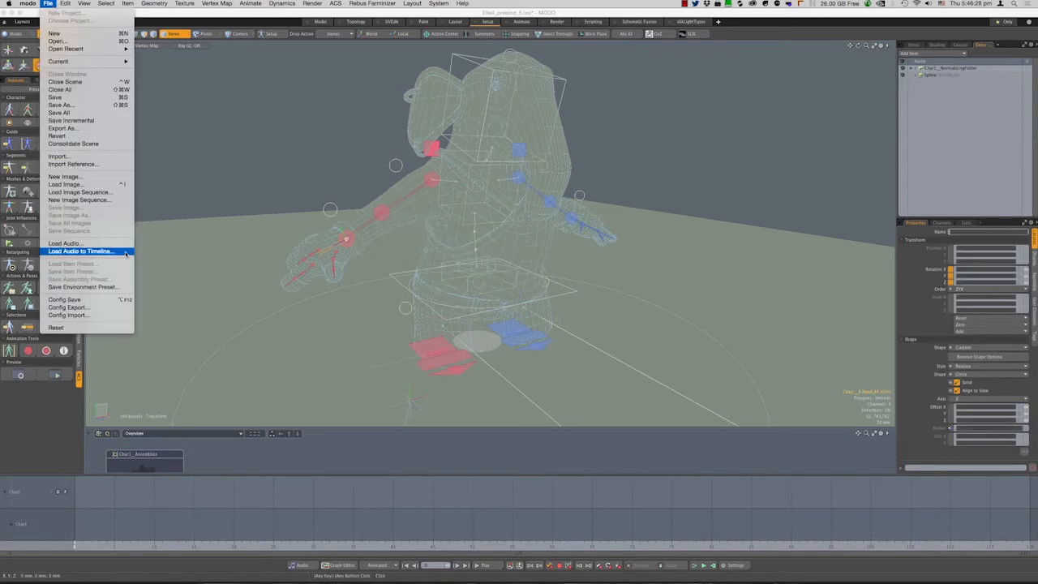
click(69, 136)
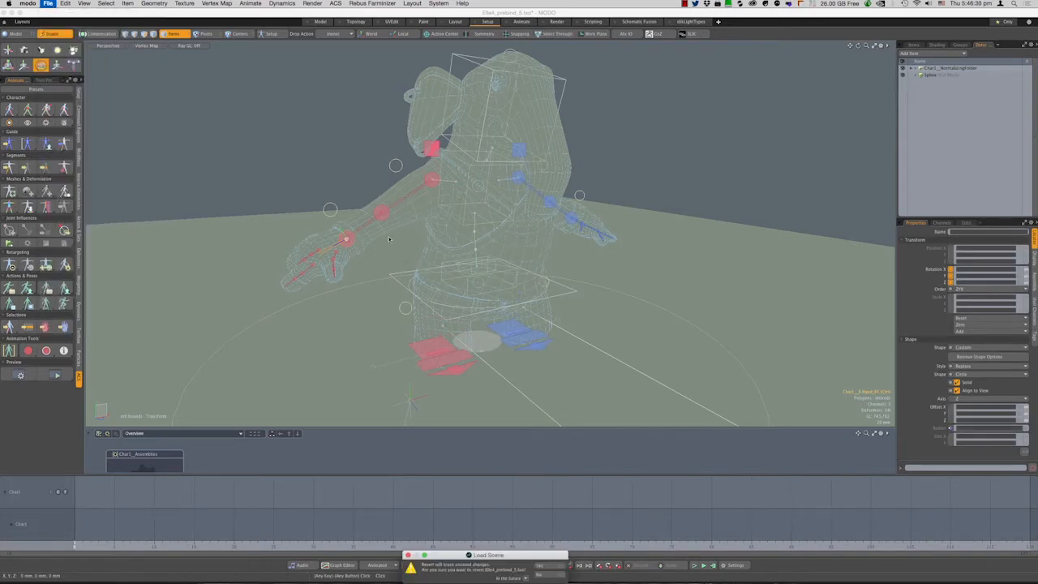
click(389, 239)
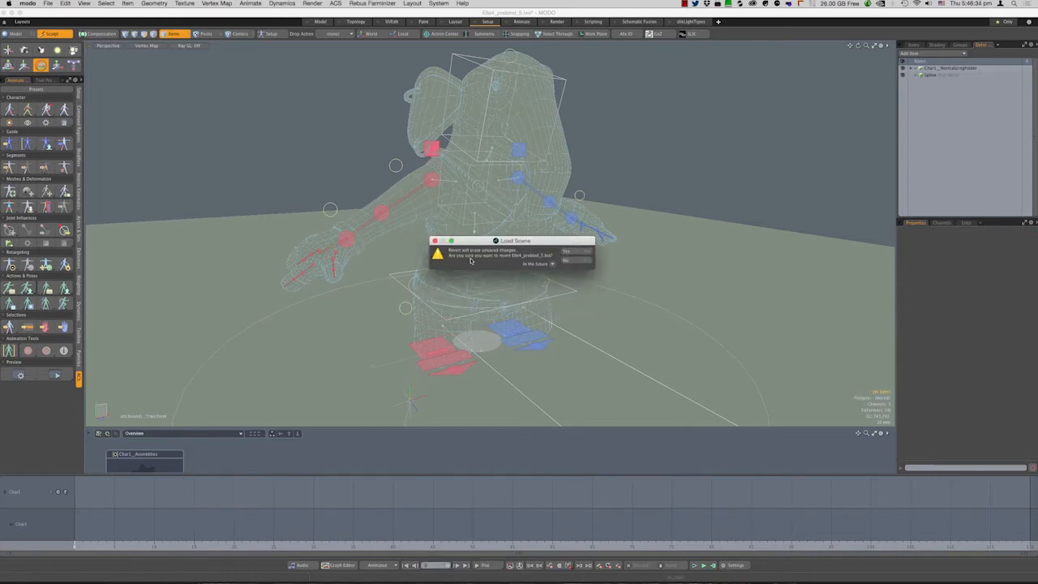
click(574, 251)
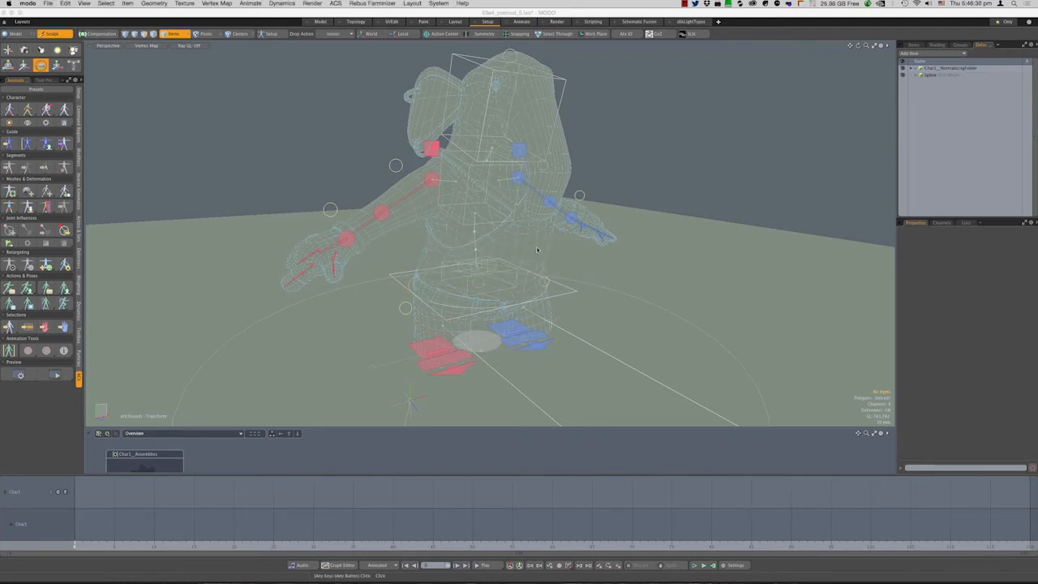
Start binding the character's mesh and set the bind type to Smooth (Visible)
click(10, 209)
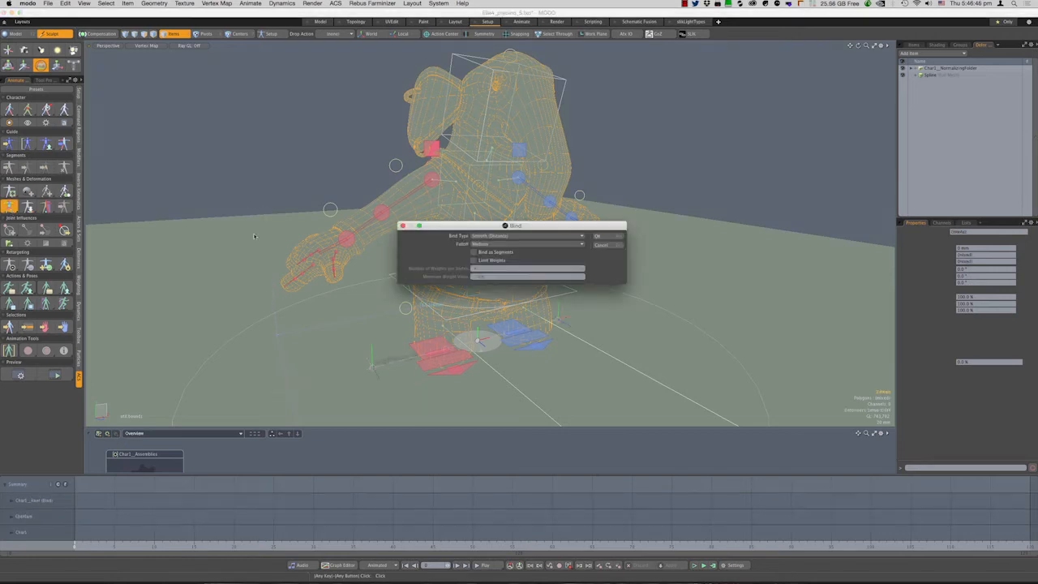
click(523, 237)
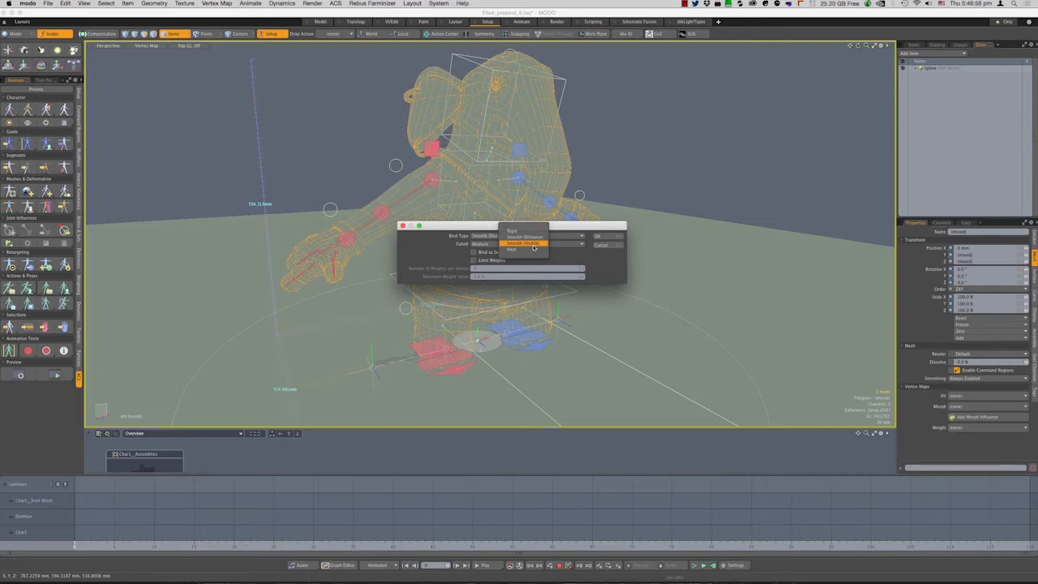
click(533, 244)
drag(504, 227, 474, 315)
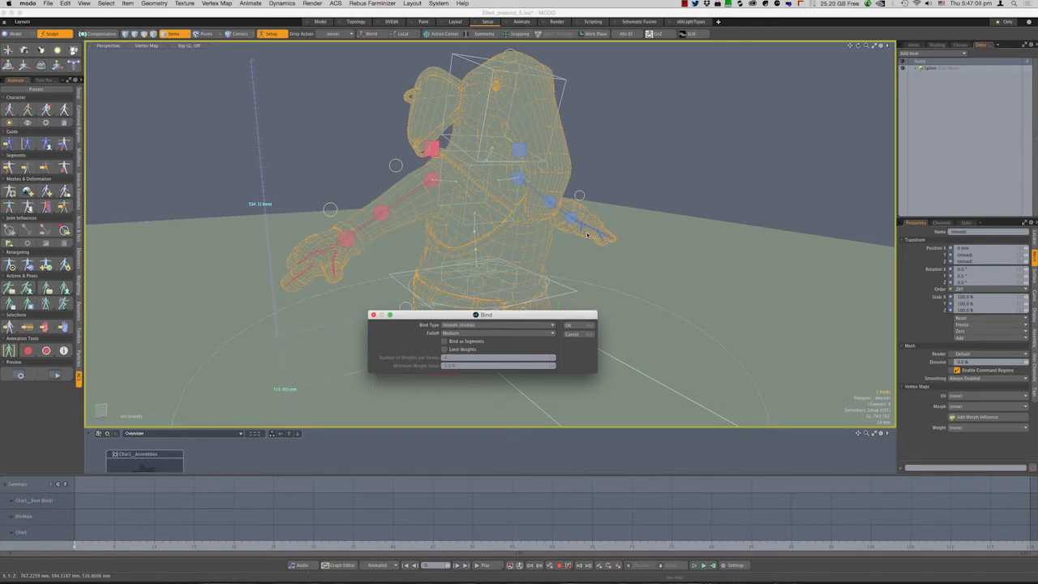
drag(502, 314, 465, 268)
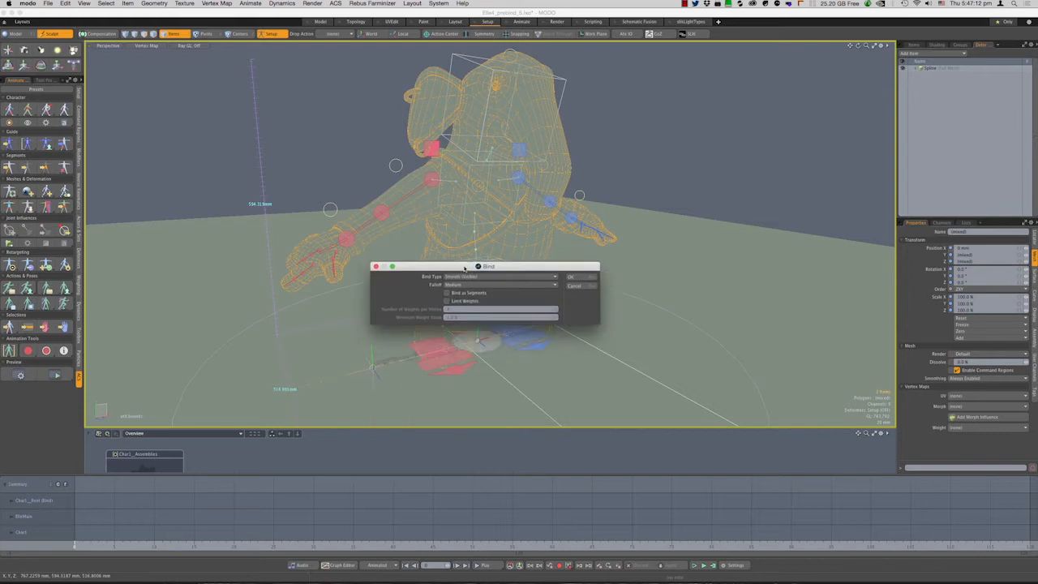
click(490, 277)
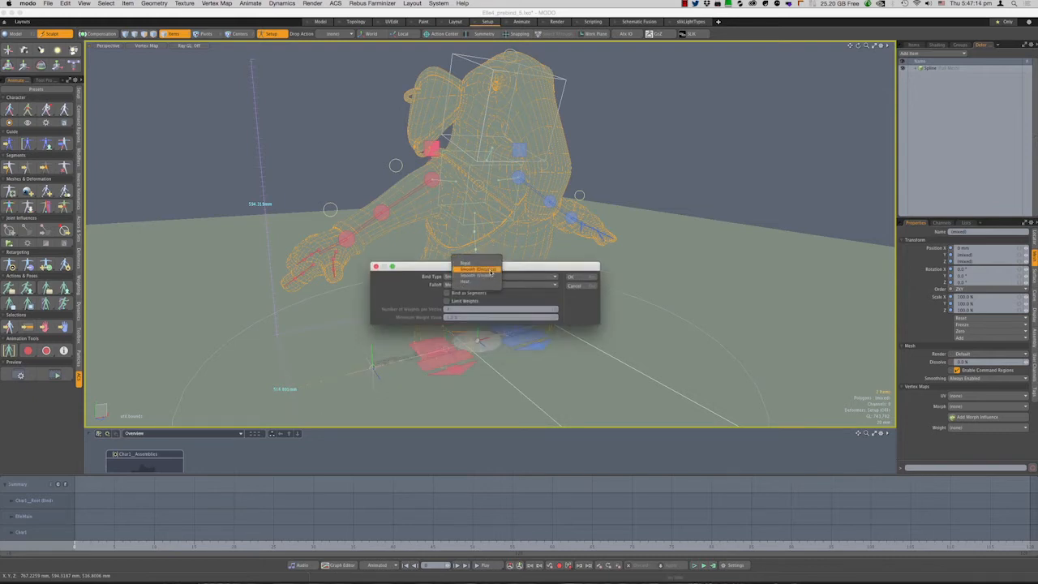
click(490, 272)
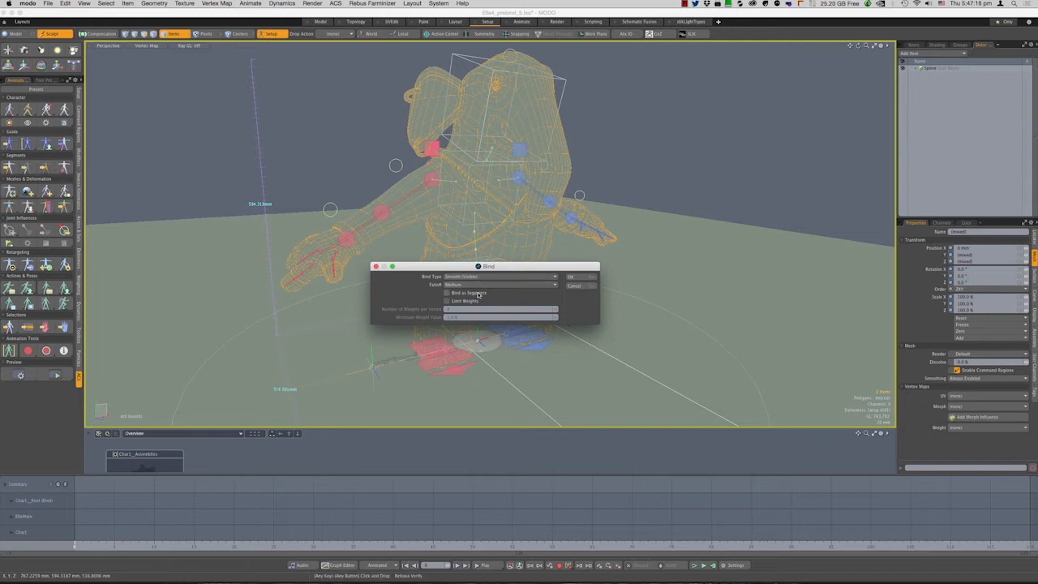
Enable Bind as Segments, set the falloff to Medium, and bind the mesh
click(479, 294)
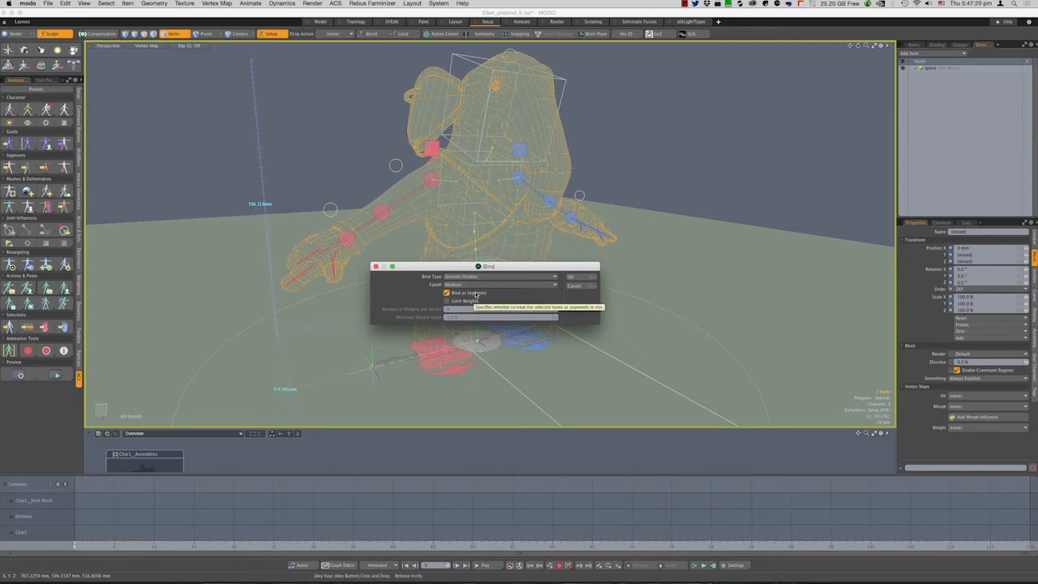
click(479, 285)
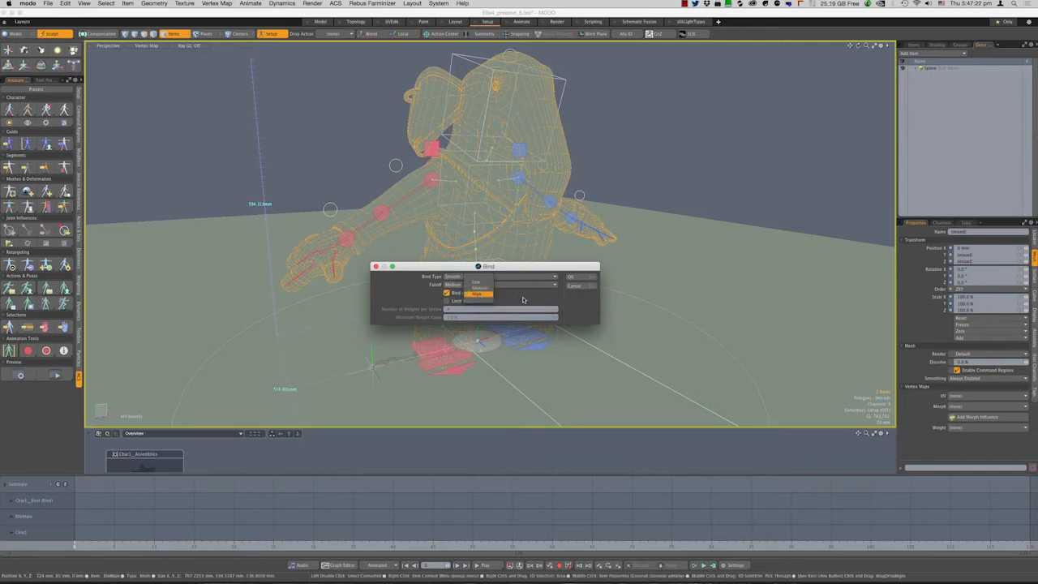
click(478, 288)
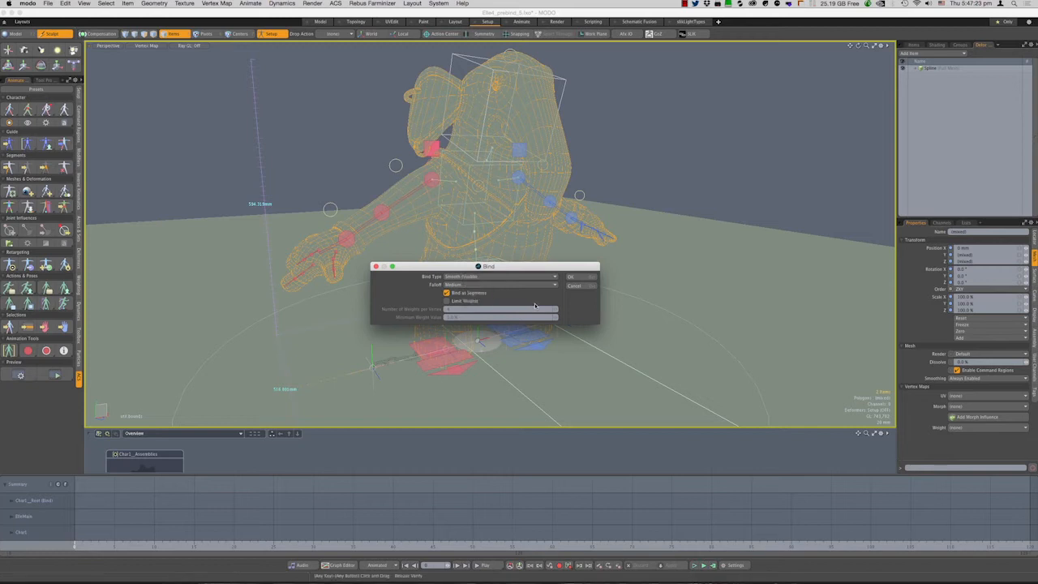
click(572, 278)
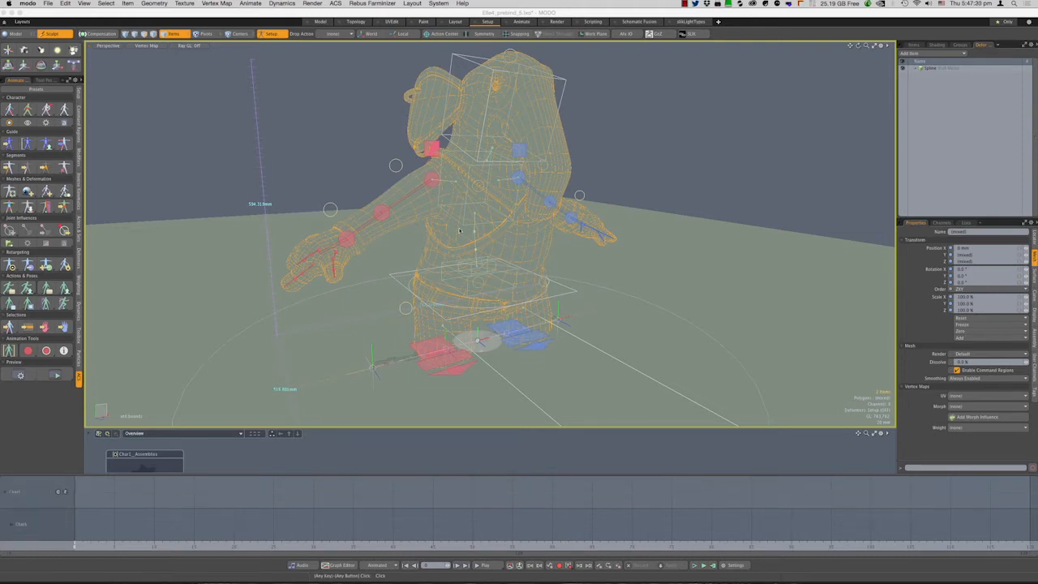
Rotate the right hand's FK control slightly to test the new binding, and clear the selection
click(347, 240)
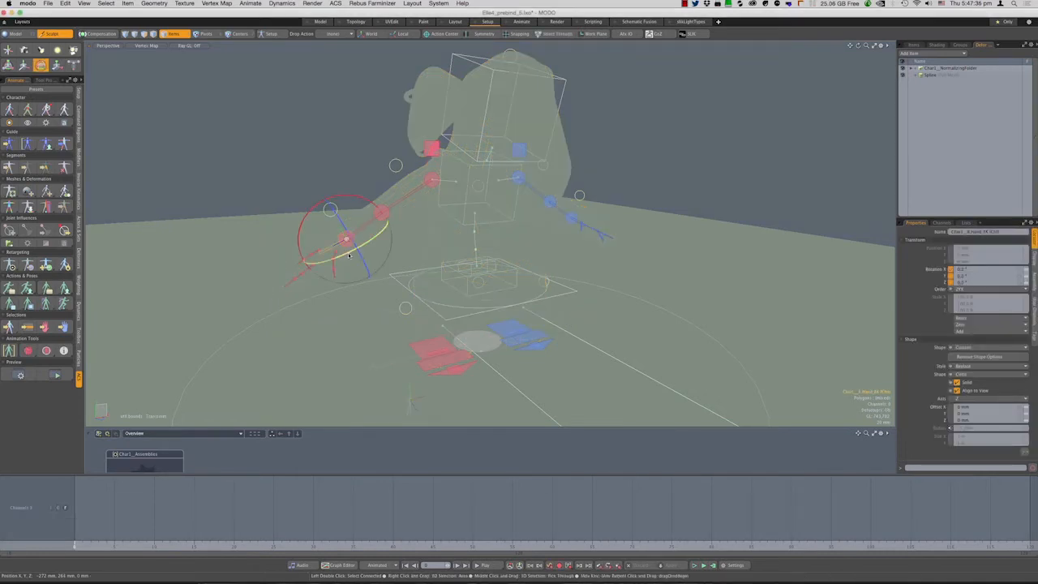
mouse_move(347, 254)
mouse_down()
mouse_move(375, 240)
mouse_move(339, 256)
mouse_up()
click(385, 184)
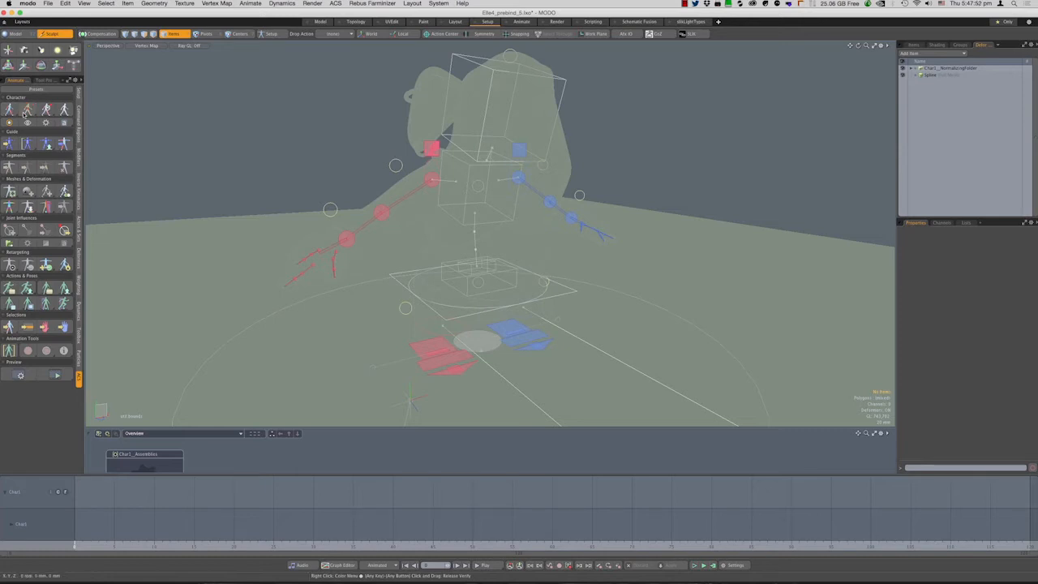
Display the character's bind joints and examine the weights of the right arm, forearm, and hand joints
click(27, 112)
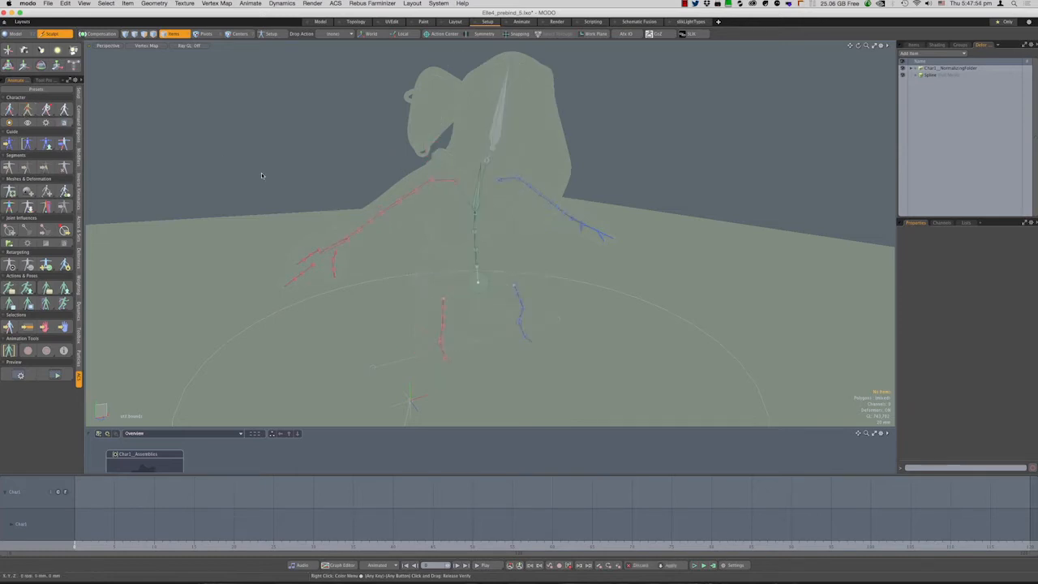
click(431, 181)
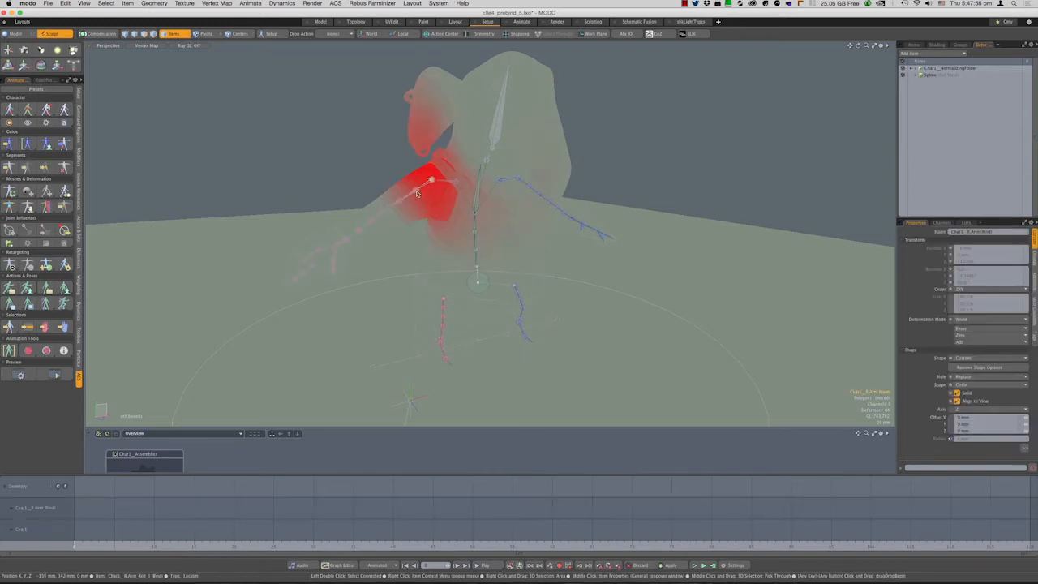
click(405, 200)
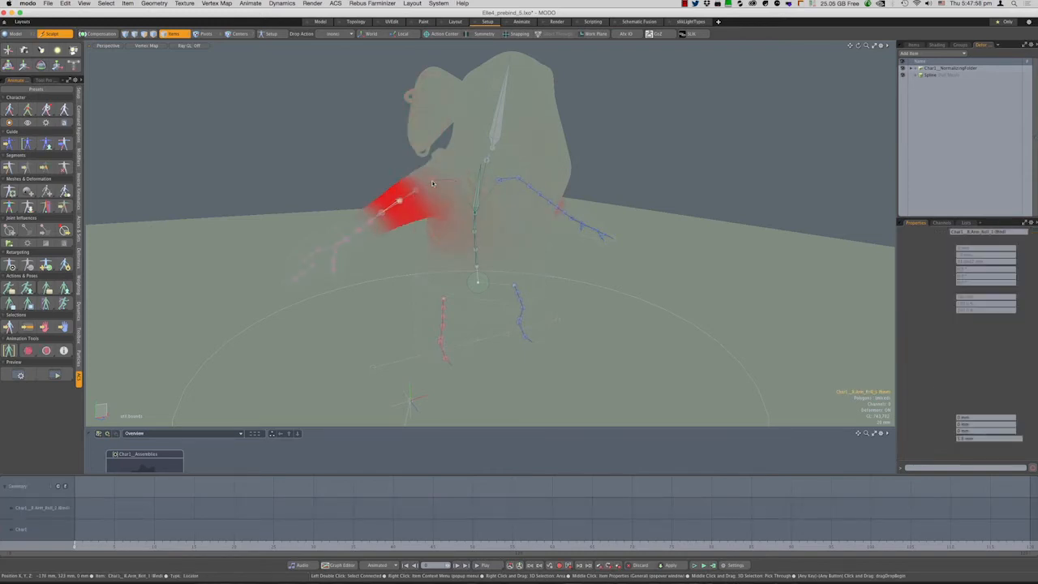
click(432, 182)
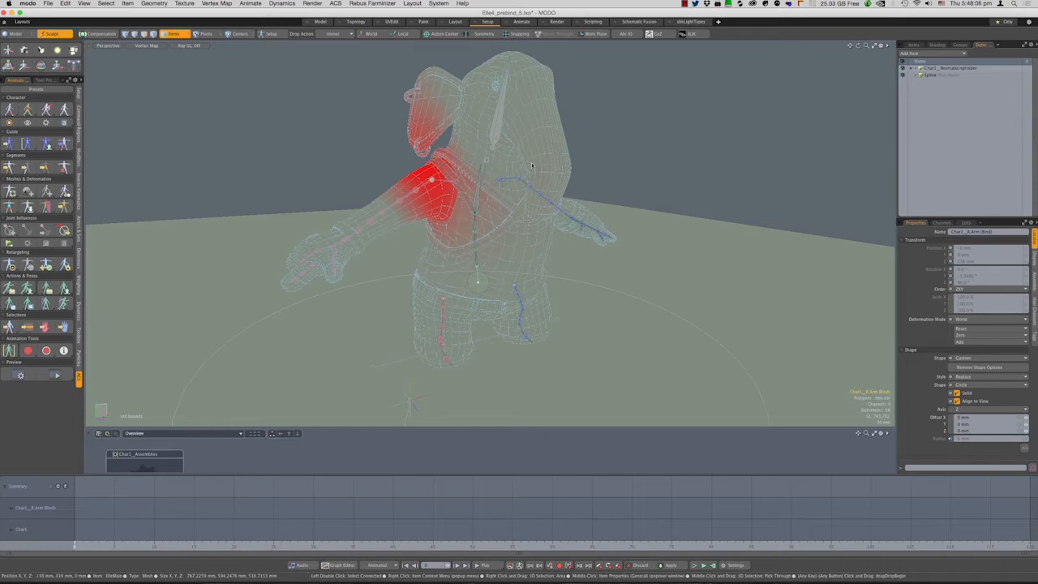
click(348, 243)
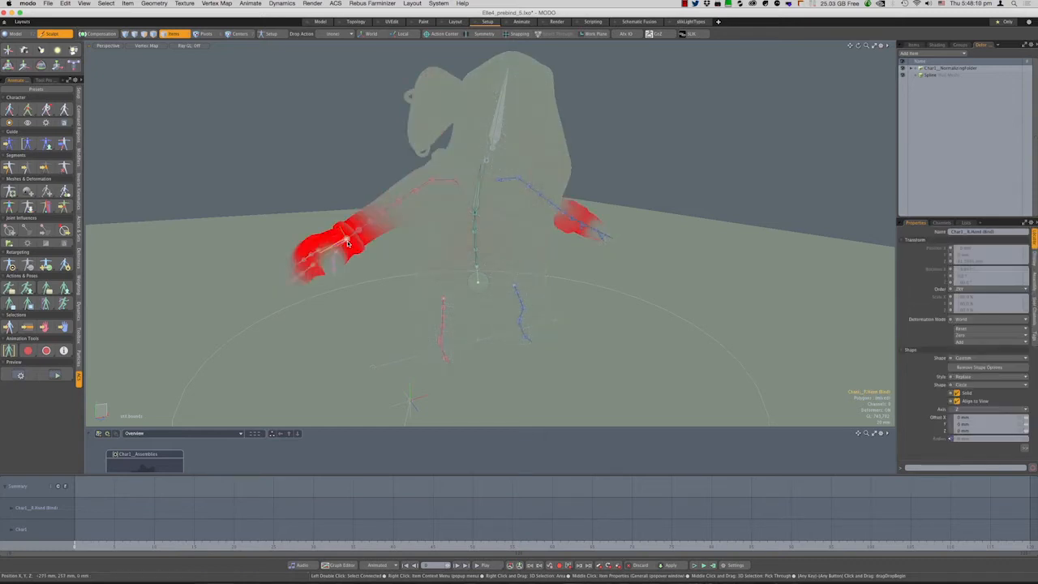
alt+drag(634, 275, 603, 217)
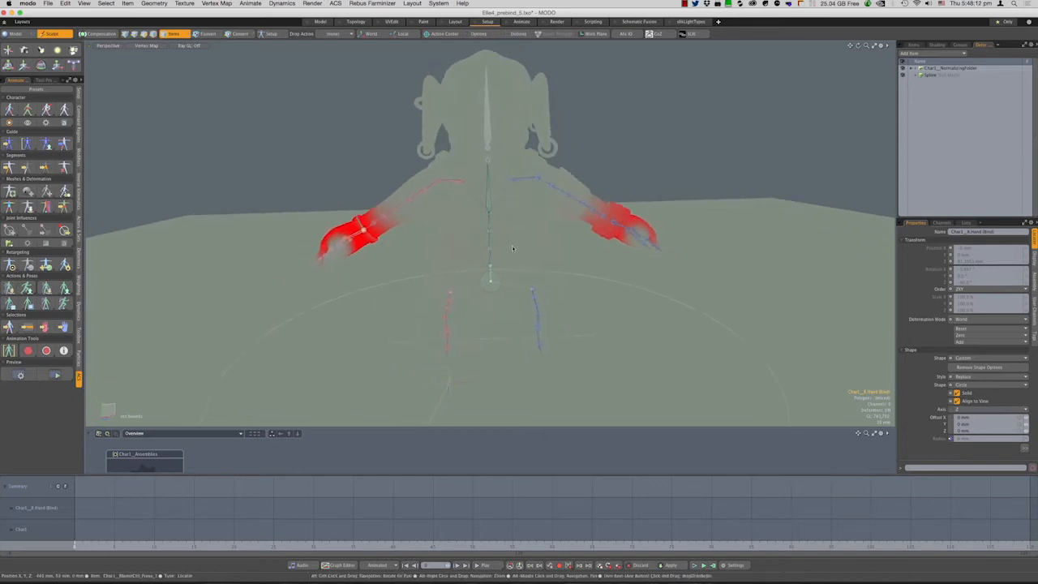
click(385, 215)
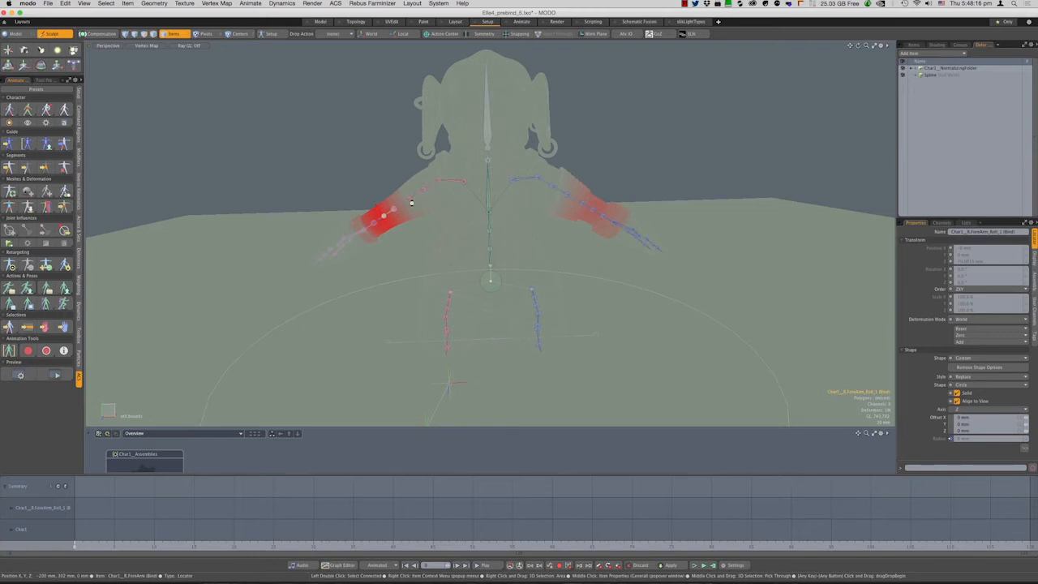
click(410, 200)
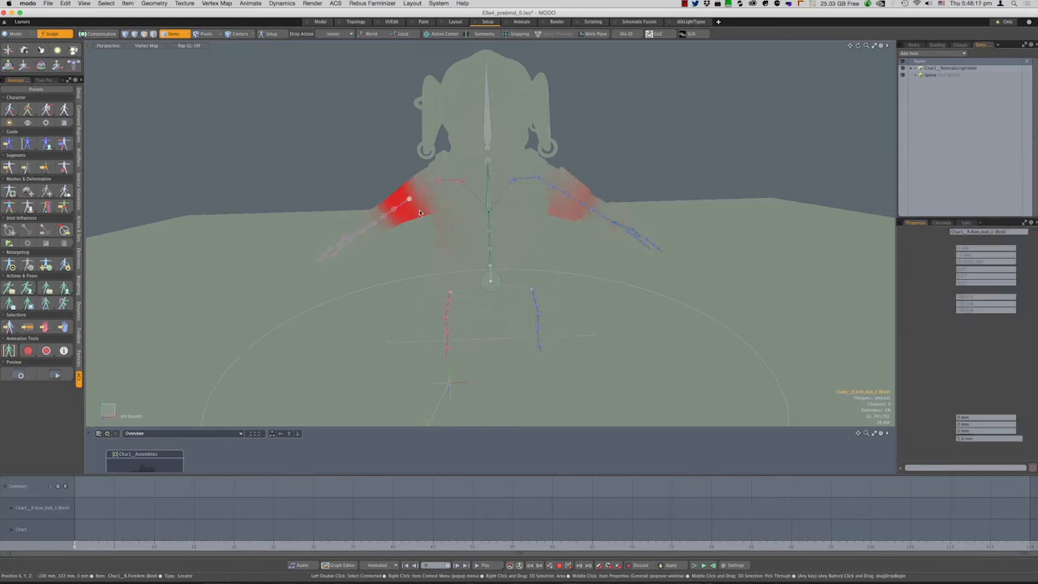
Examine the weights of the right and left upper leg bind joints and the first spine bind joint
click(447, 331)
click(449, 312)
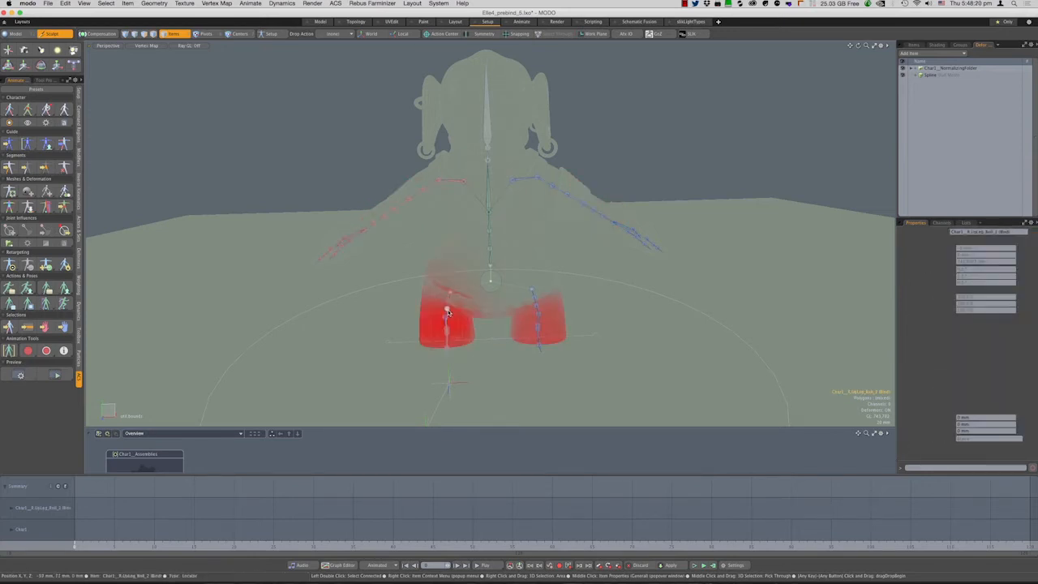
click(541, 316)
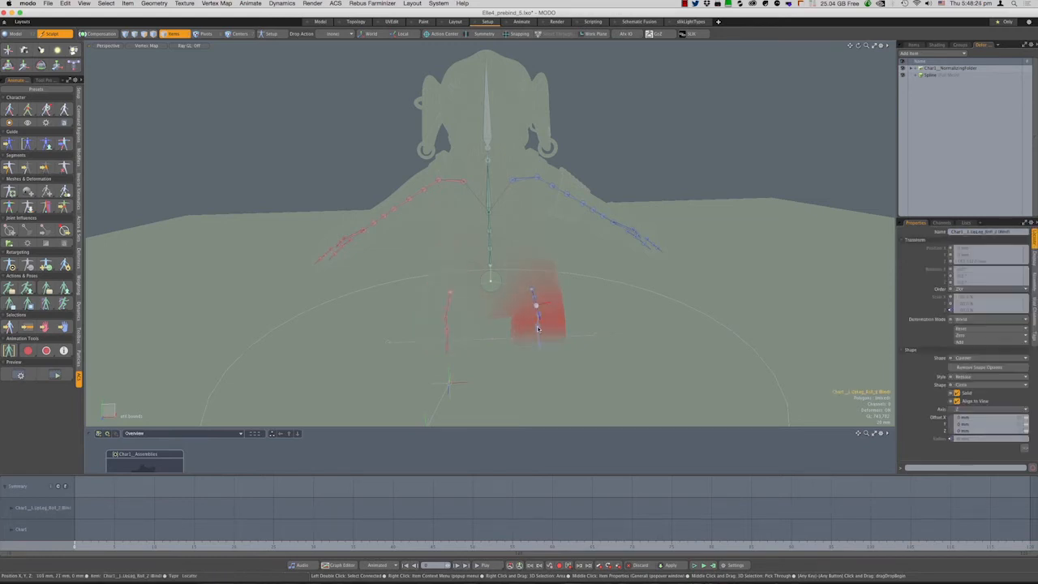
click(511, 253)
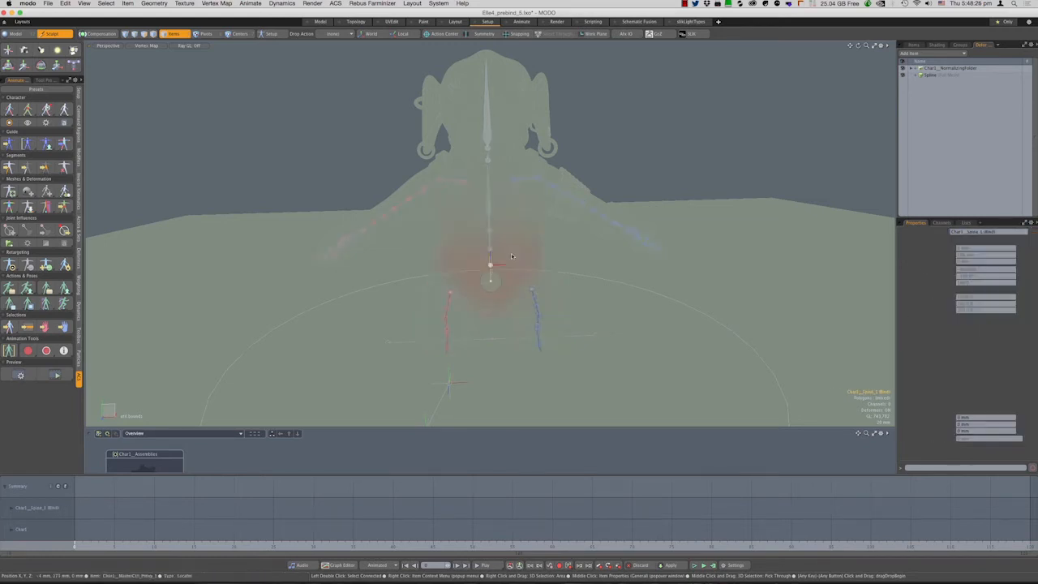
alt+drag(465, 224, 508, 195)
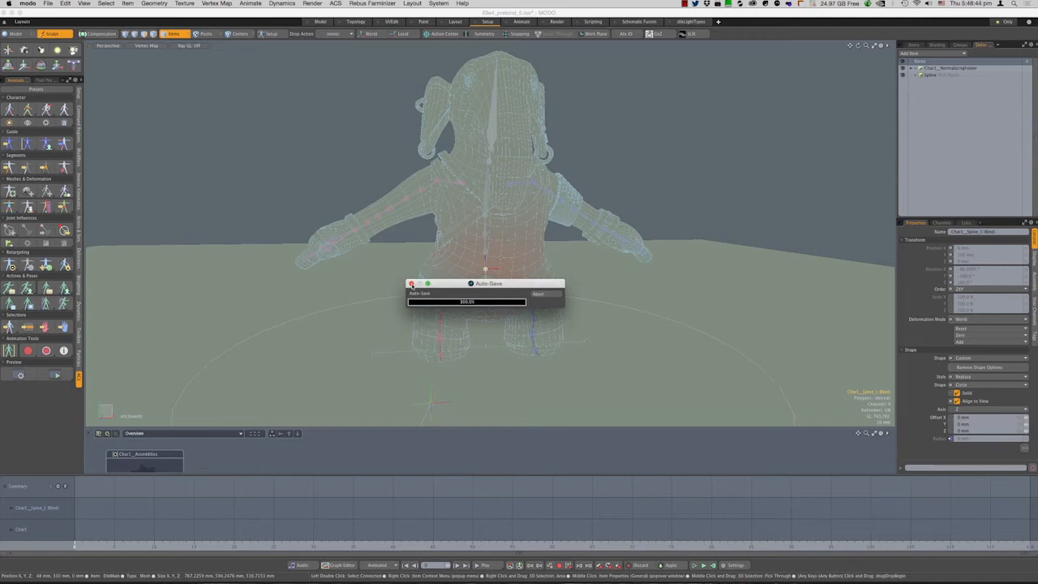
click(411, 285)
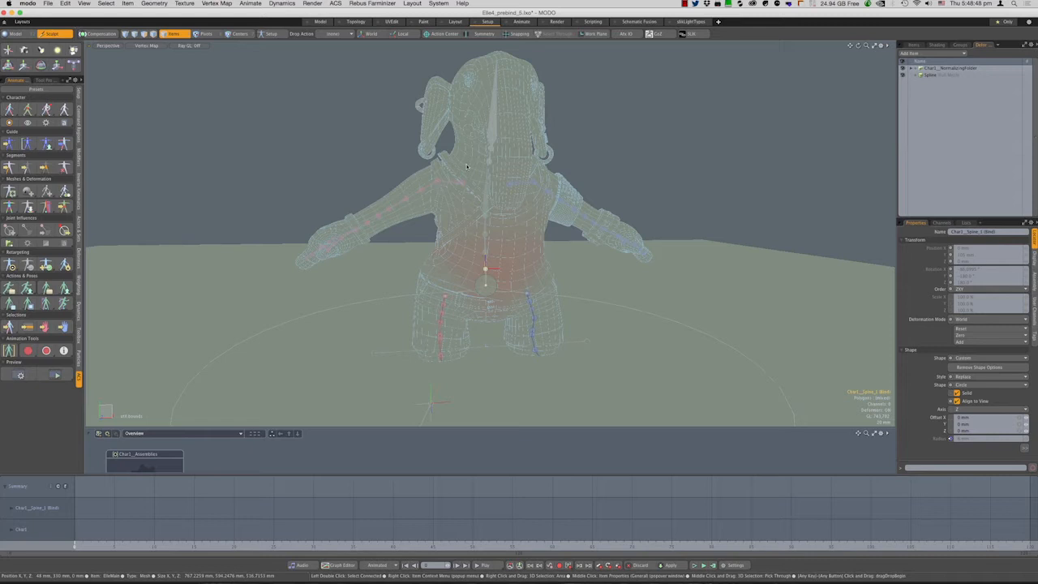
Examine the weights of the right arm and head bind joints
click(484, 197)
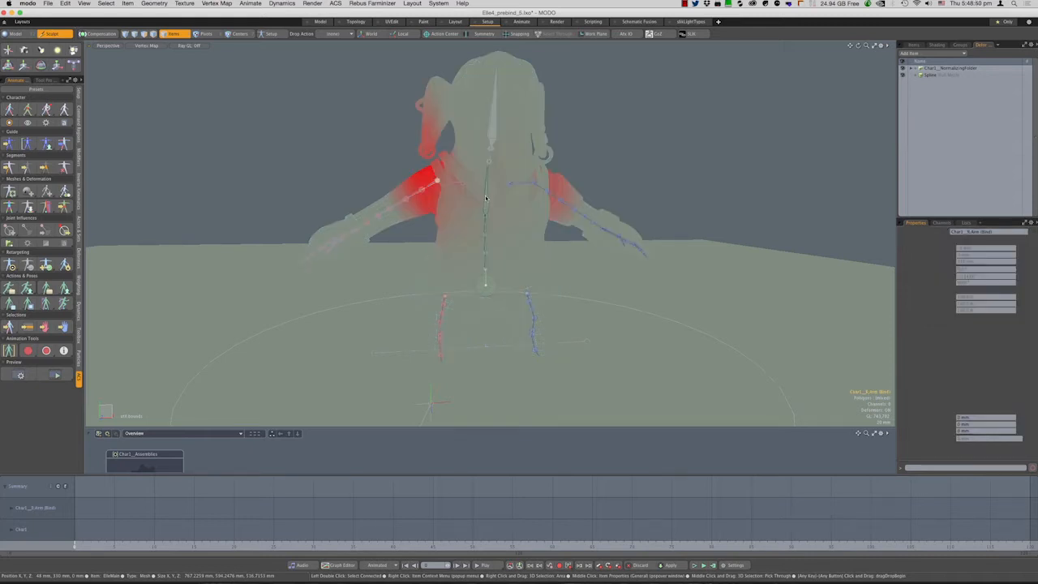
alt+drag(484, 199, 494, 188)
click(487, 161)
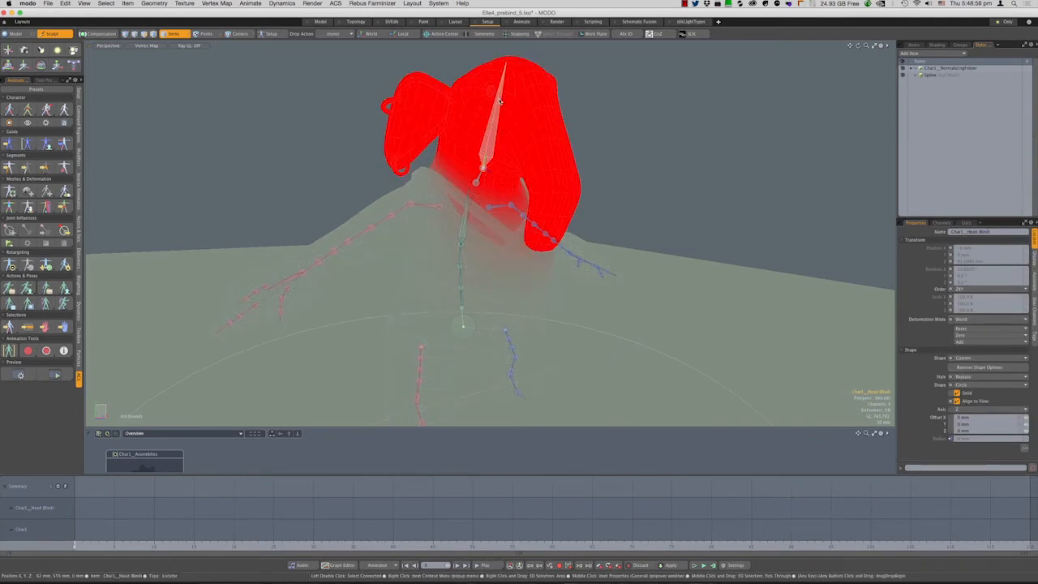
Try the Adjust Weights tool from the weighting tools on the right arm's roll bind joint and drop it
click(79, 290)
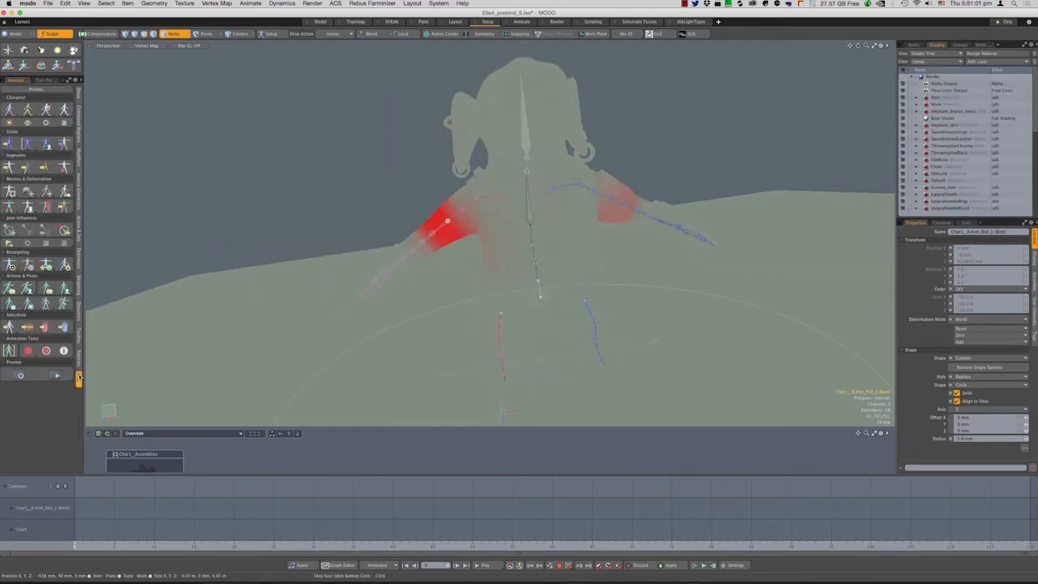
click(80, 285)
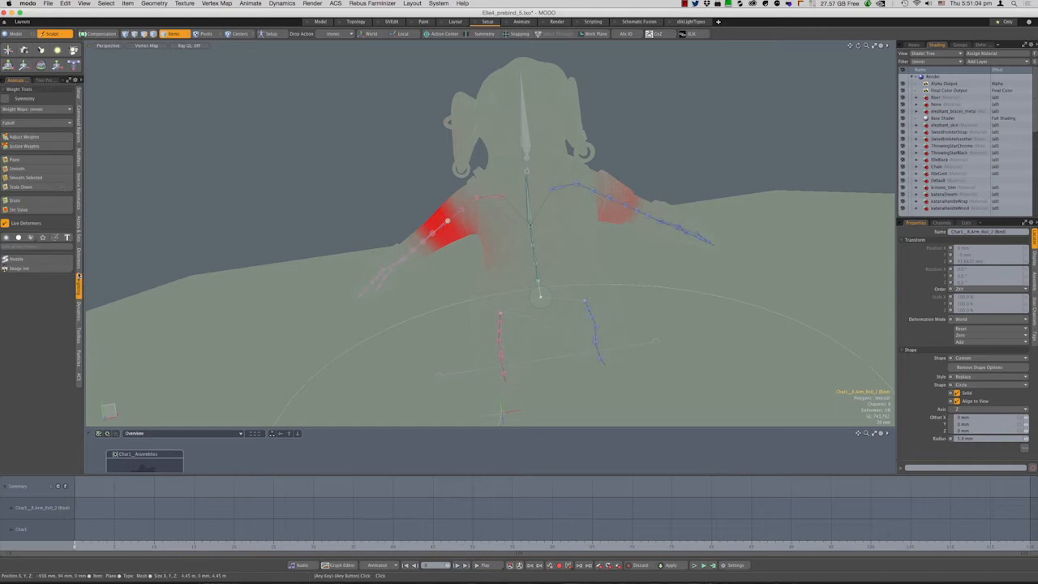
click(45, 138)
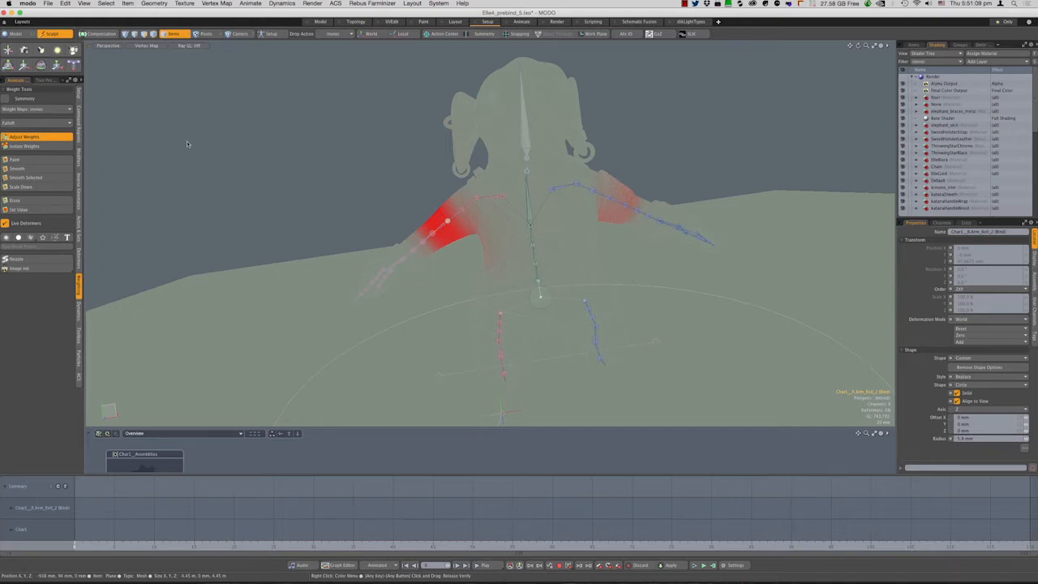
key(space)
click(245, 154)
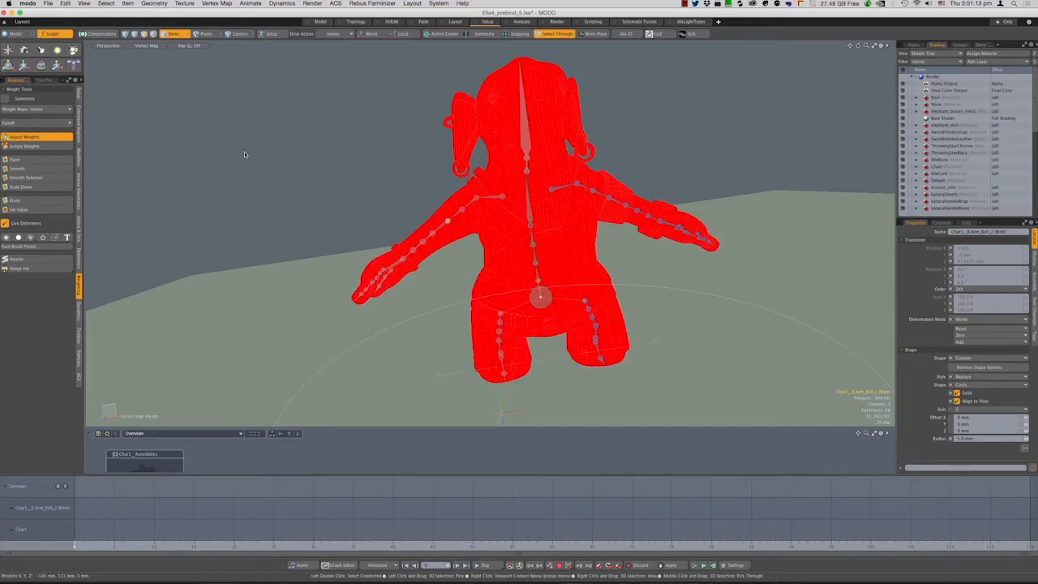
key(space)
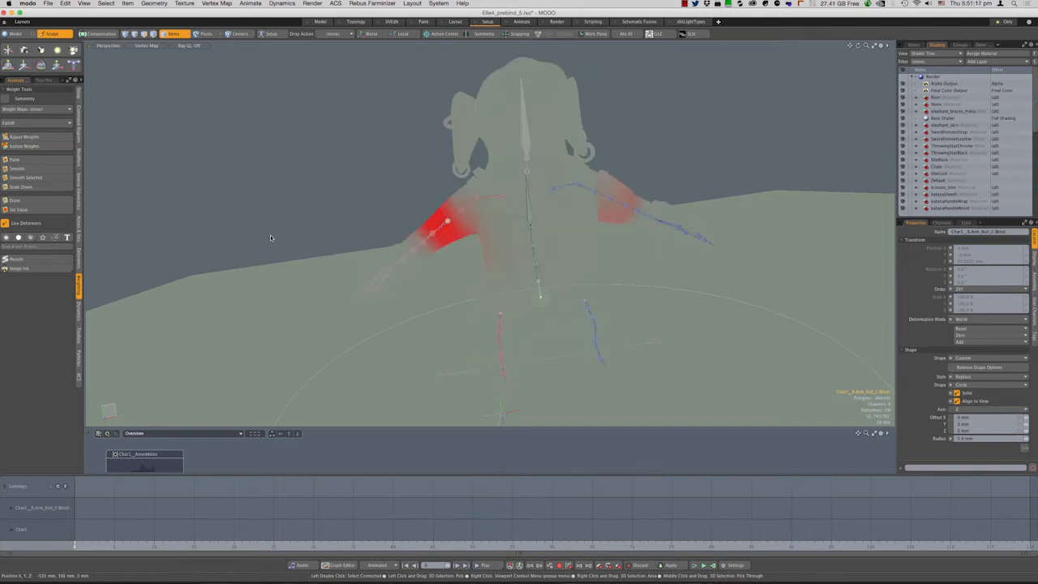
Place the floating tool properties palette beside the toolbox and change the right arm roll joint's weights with the Adjust Weights tool
click(78, 377)
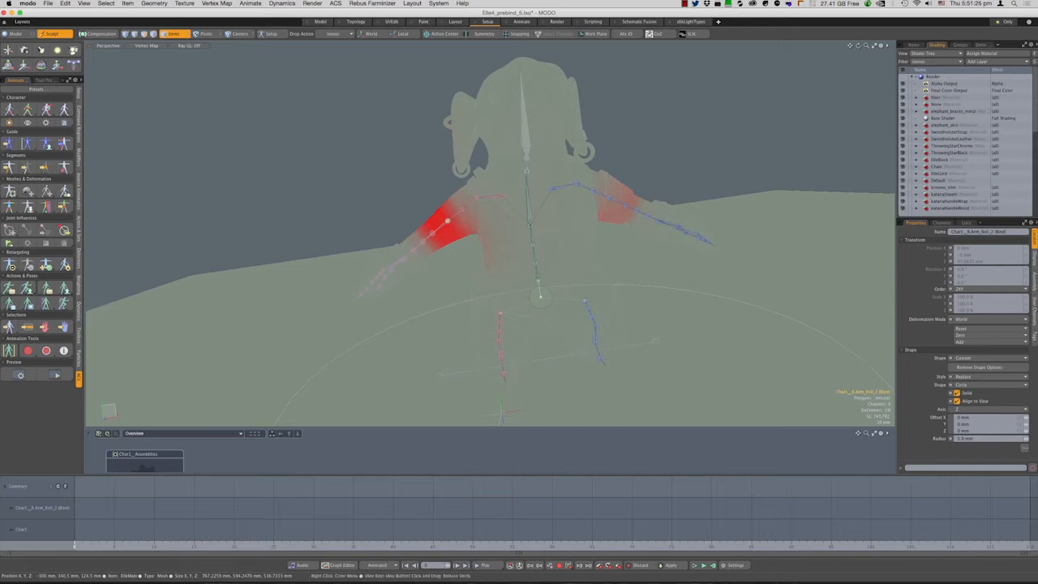
drag(774, 336, 136, 60)
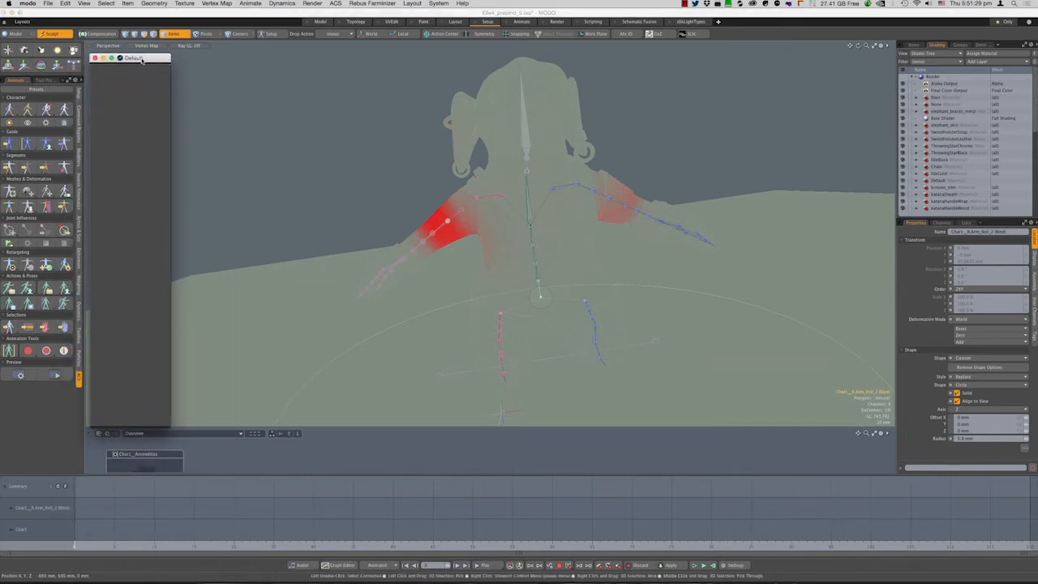
click(79, 288)
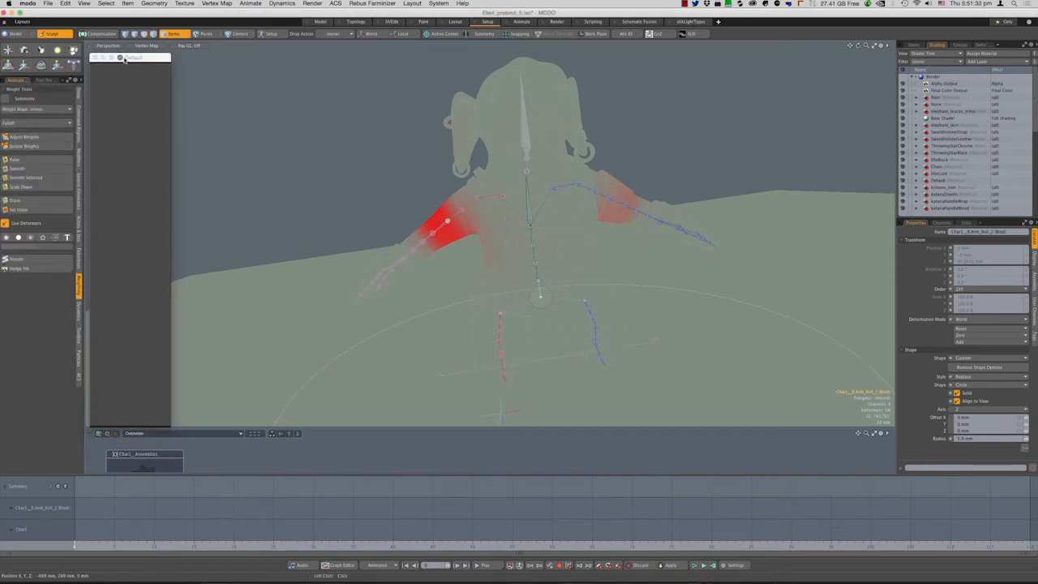
click(34, 137)
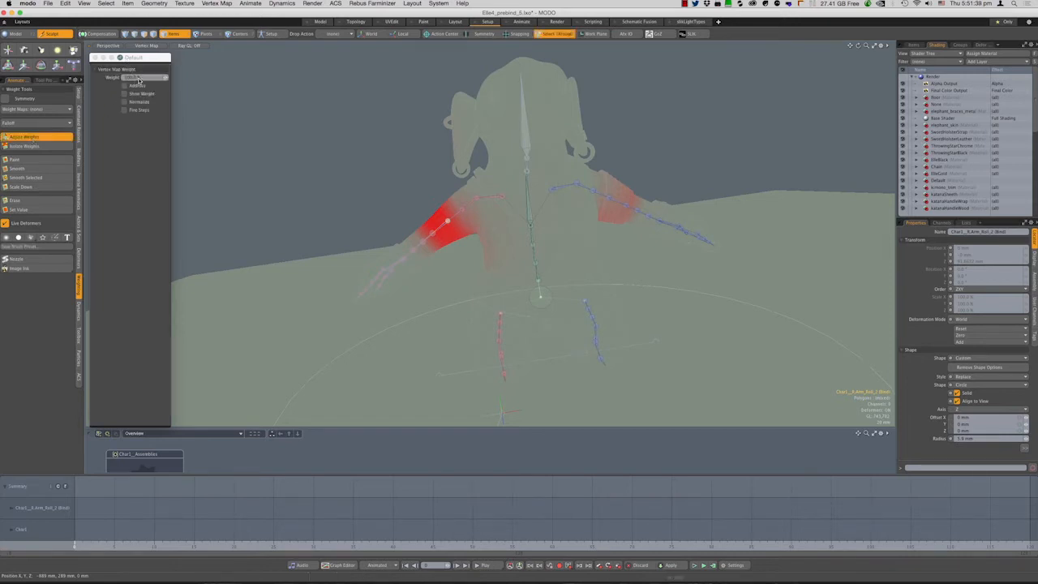
drag(125, 79, 152, 83)
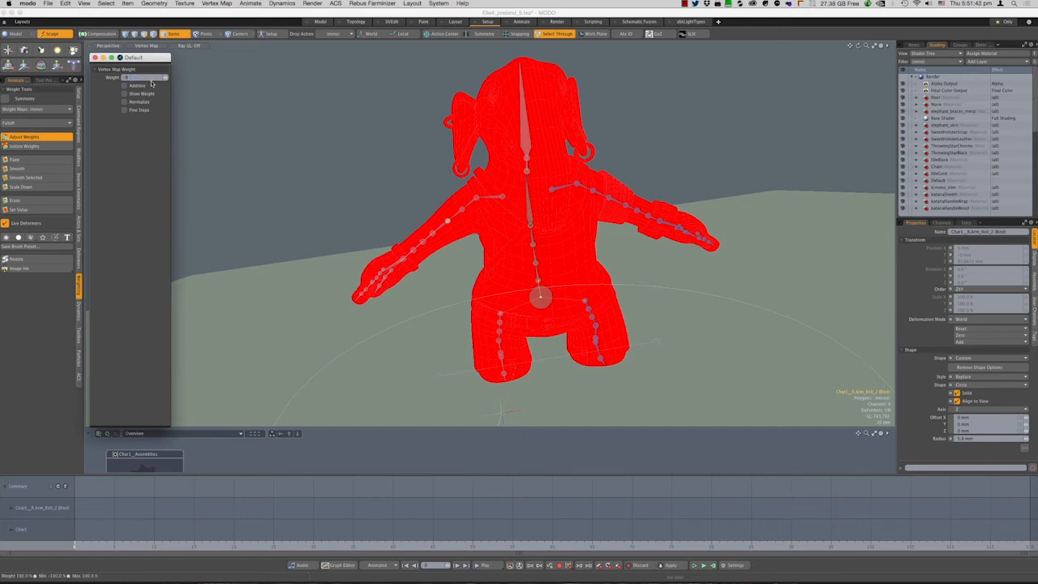
key(q)
Check the docked tool properties and open the separate Tool Properties palette
click(49, 82)
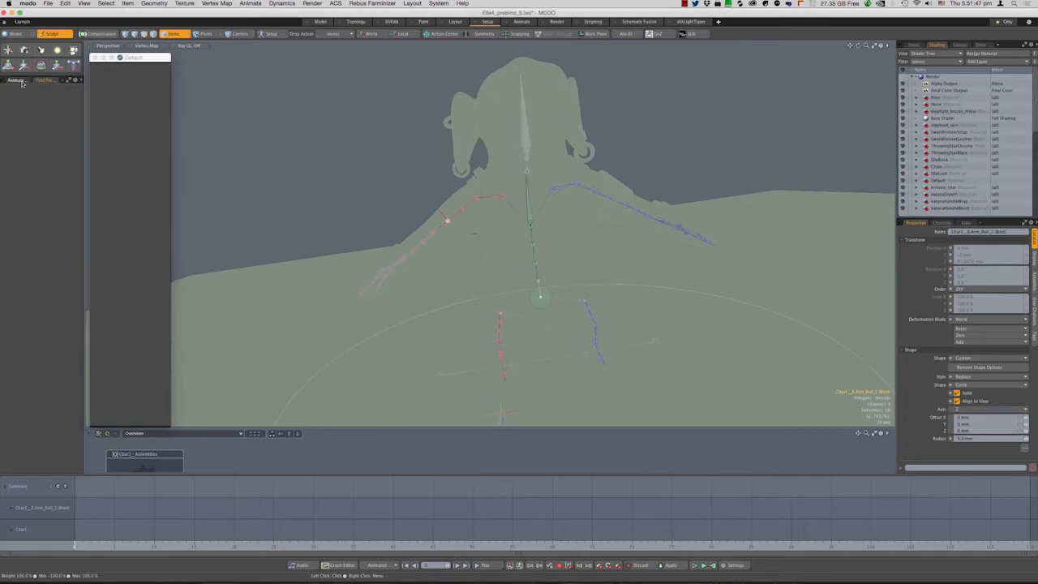
click(18, 81)
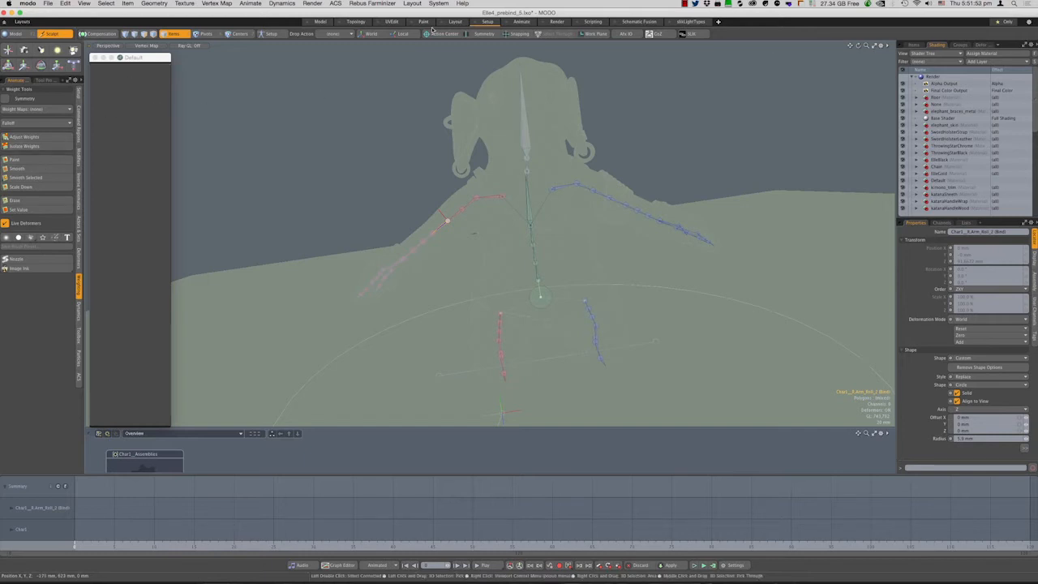
click(412, 4)
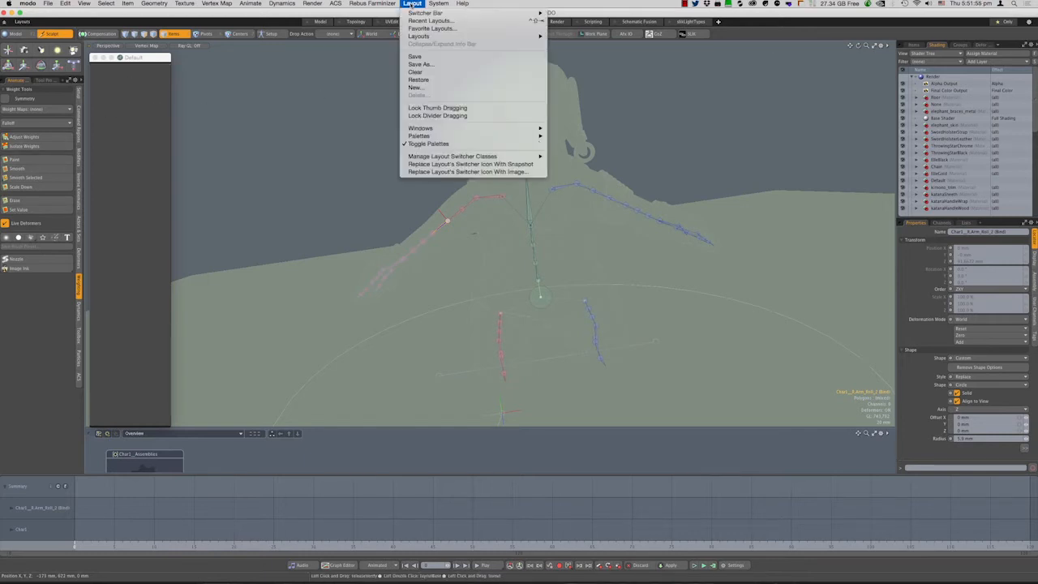
mouse_move(455, 136)
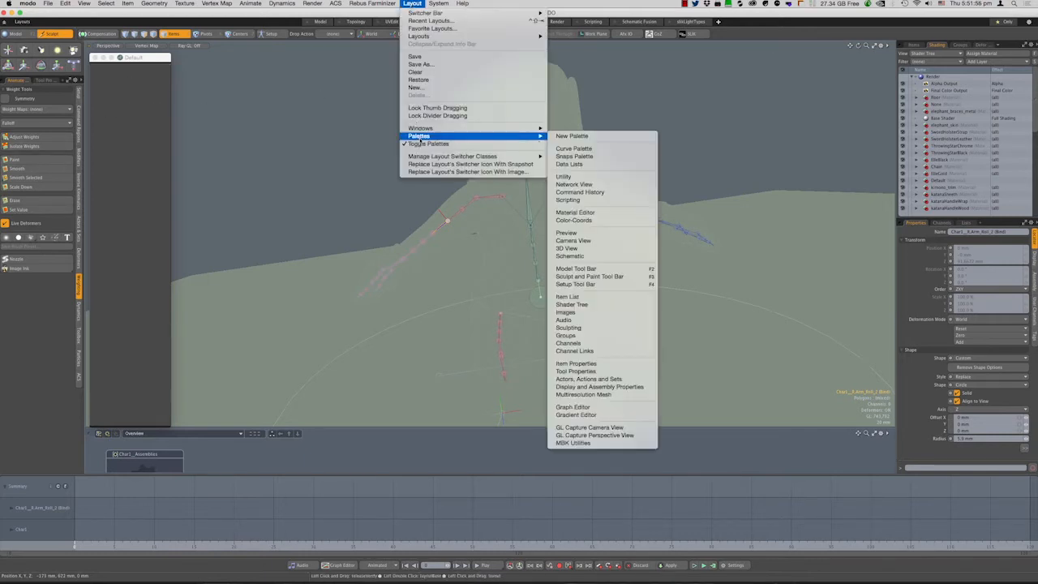
click(575, 372)
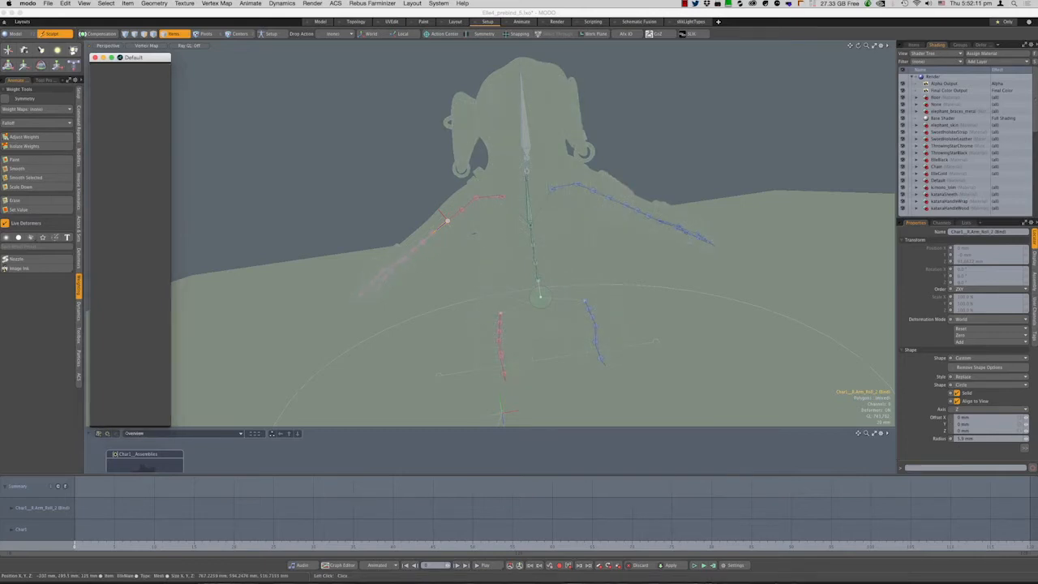
Open a floating Setup toolbar palette and place it beside the docked toolbox, ahead of the tool properties palette
key(super+s)
key(F2)
drag(716, 195, 265, 63)
click(154, 60)
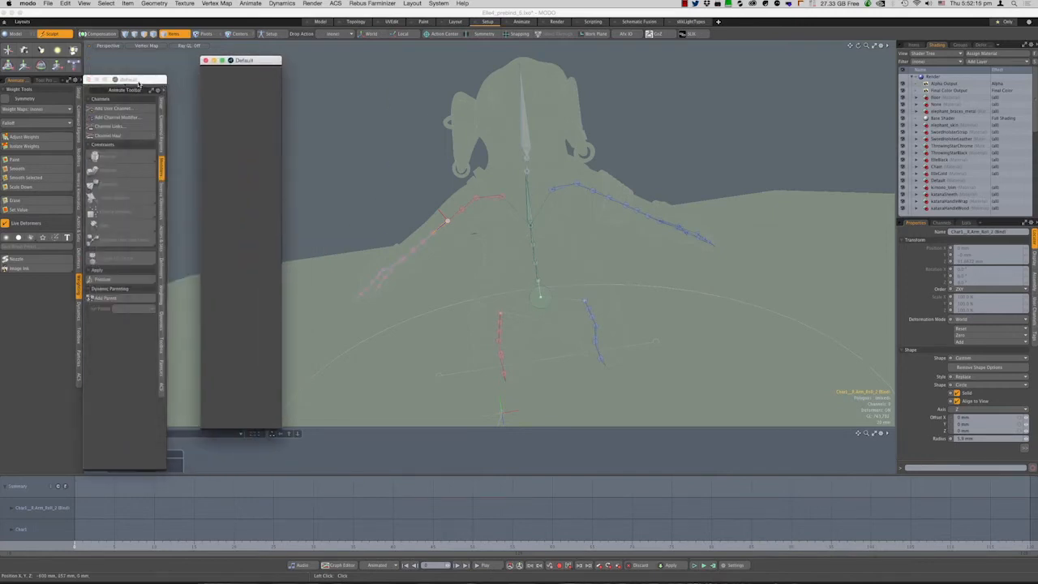
drag(141, 80, 145, 51)
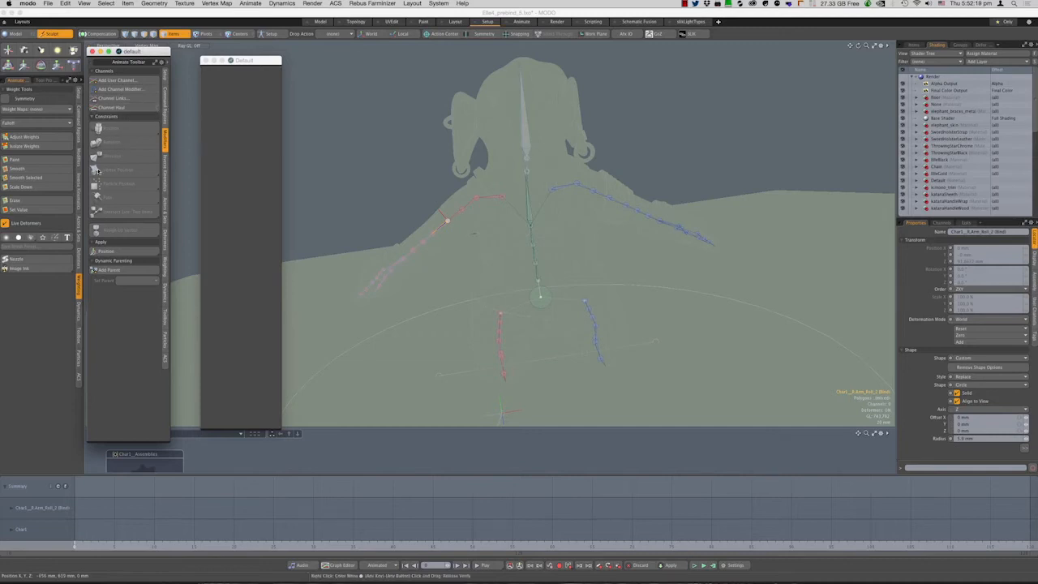
Show the weight tools in the floating toolbar, keep the docked toolbox on the ACS tools, and line up both palettes
click(79, 381)
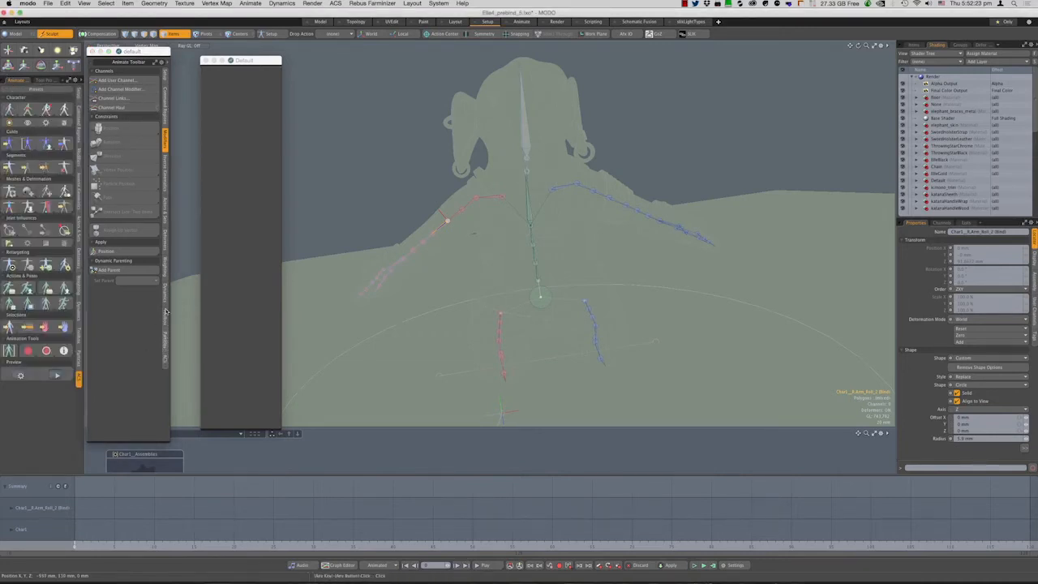
click(165, 267)
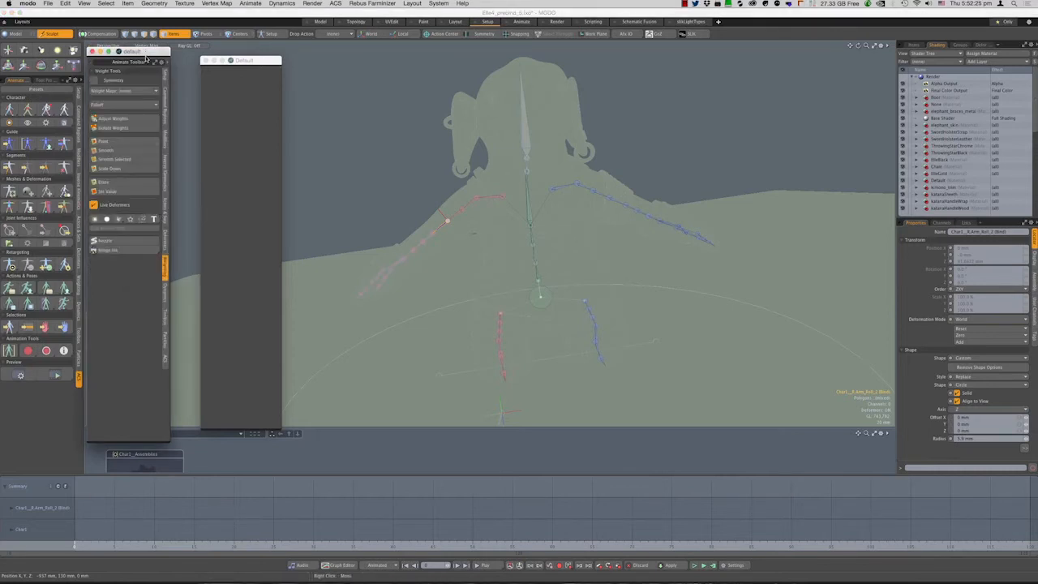
drag(146, 51, 145, 59)
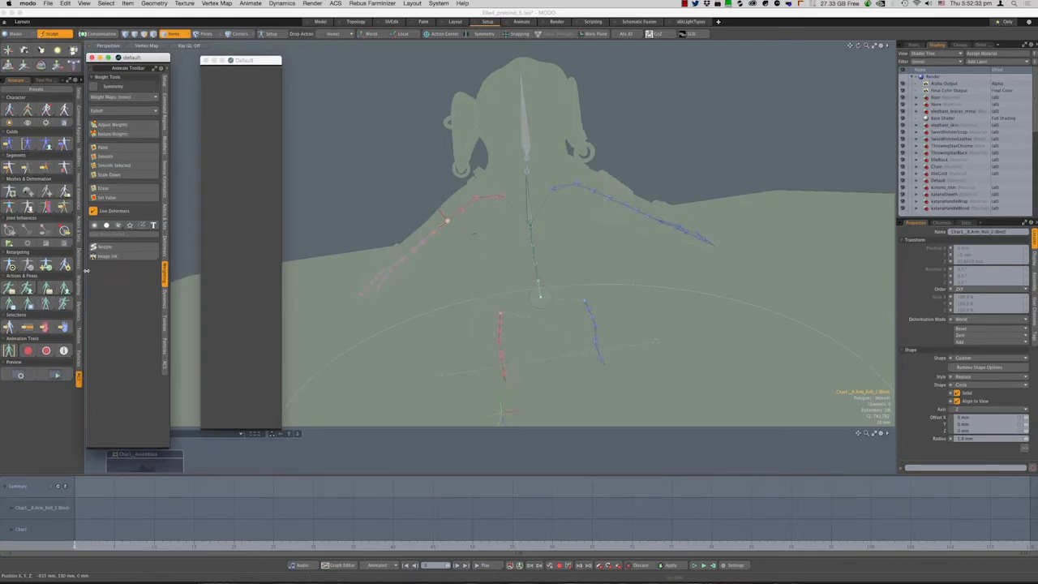
click(80, 379)
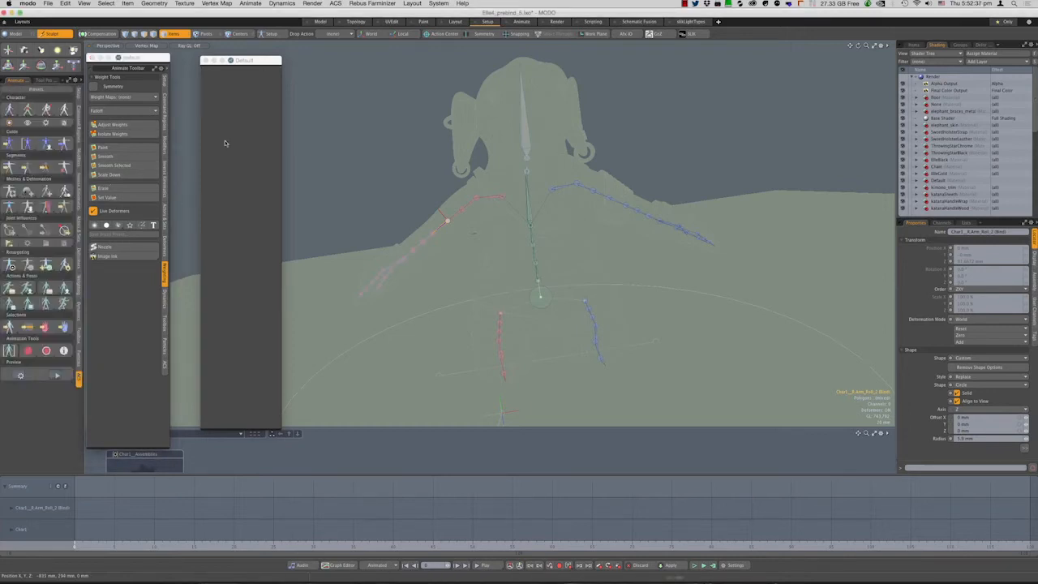
drag(241, 61, 212, 58)
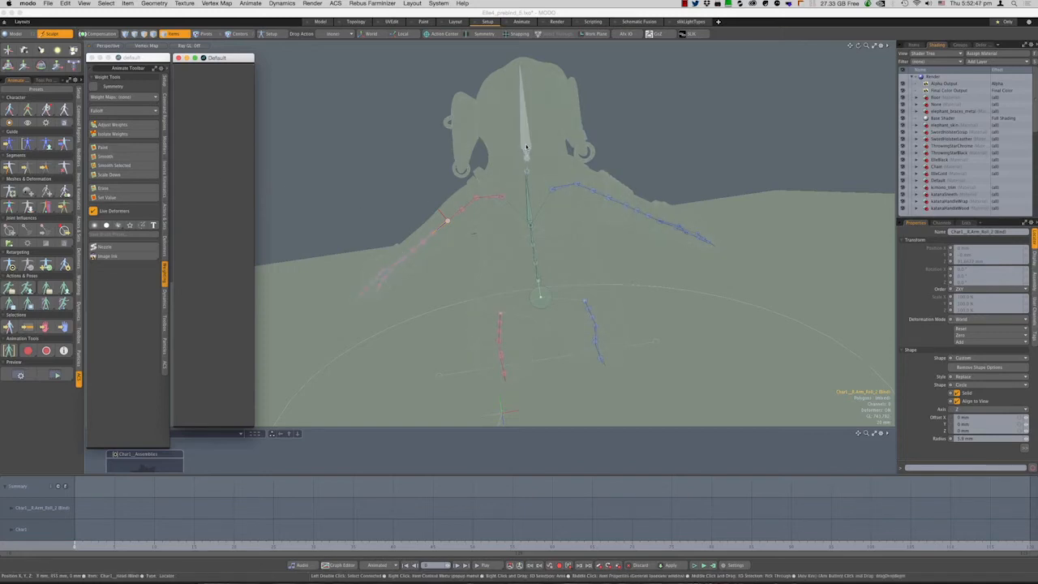
Select the head bind joint and check the Adjust Weights options in the floating palette without editing the weights
click(527, 146)
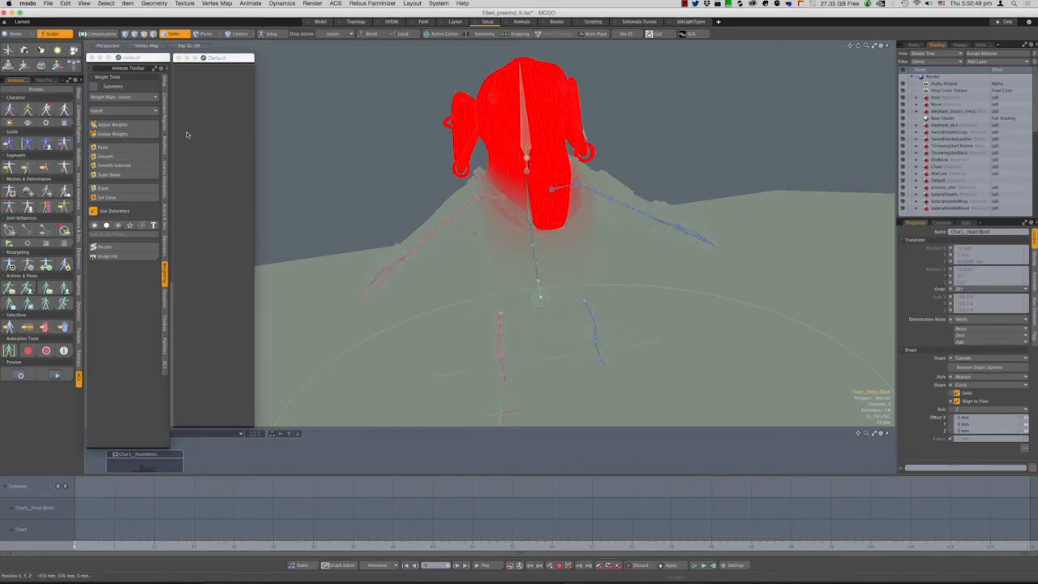
click(119, 125)
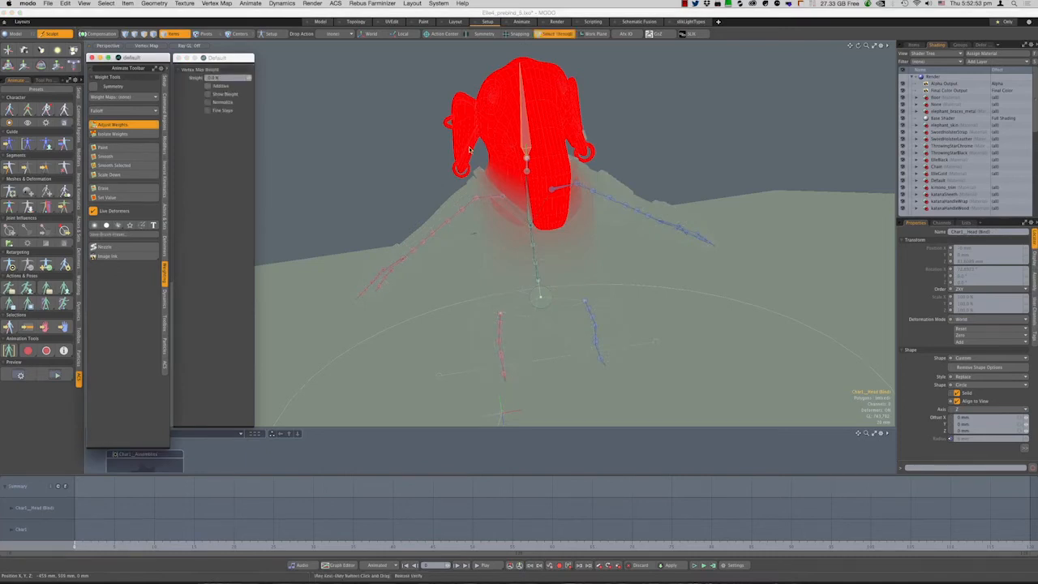
key(q)
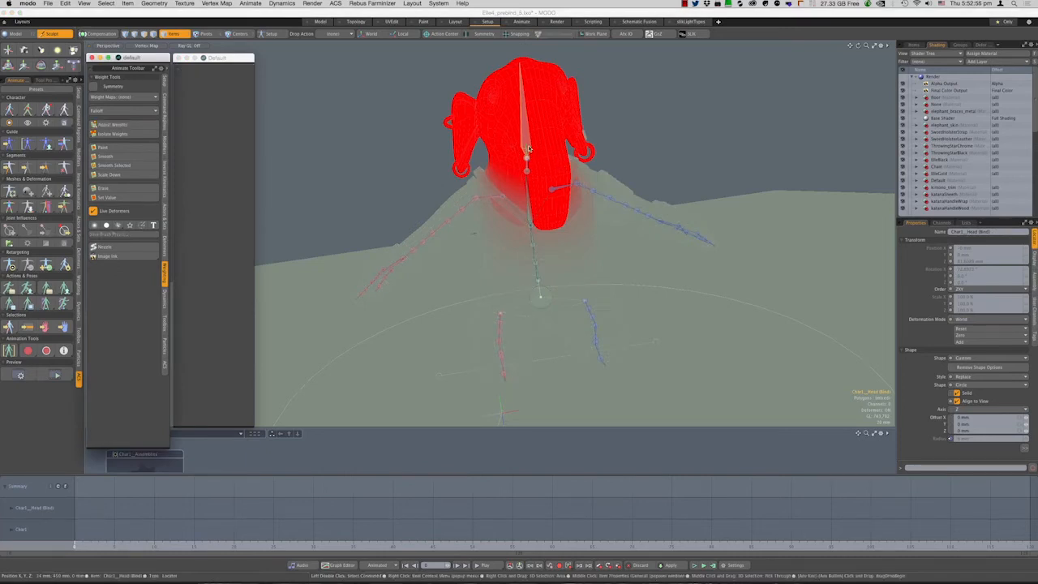
Clear the joint selection and select the elephant's mesh together with the head bind joint
click(633, 152)
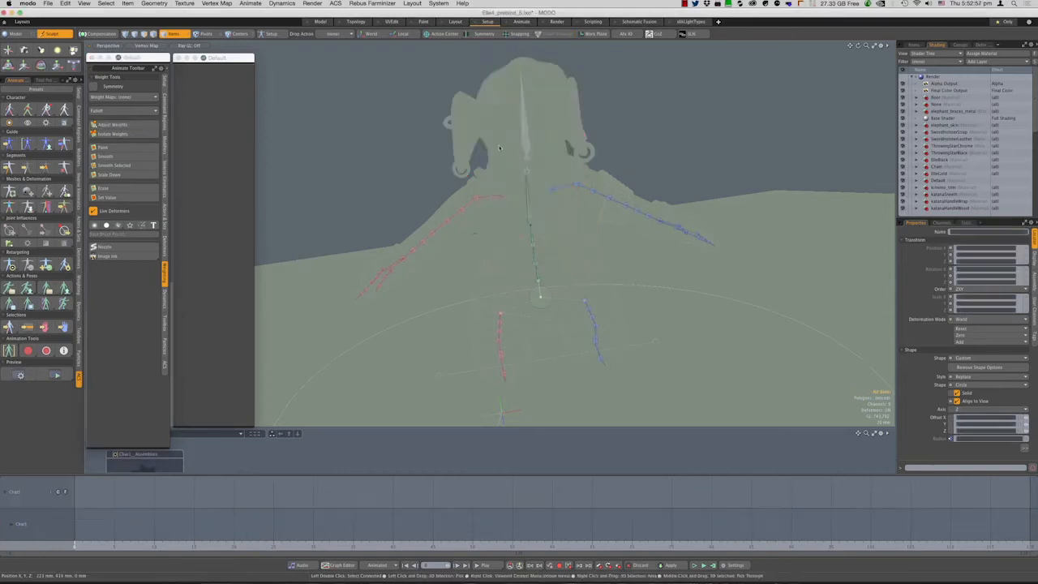
click(528, 156)
click(488, 218)
click(547, 269)
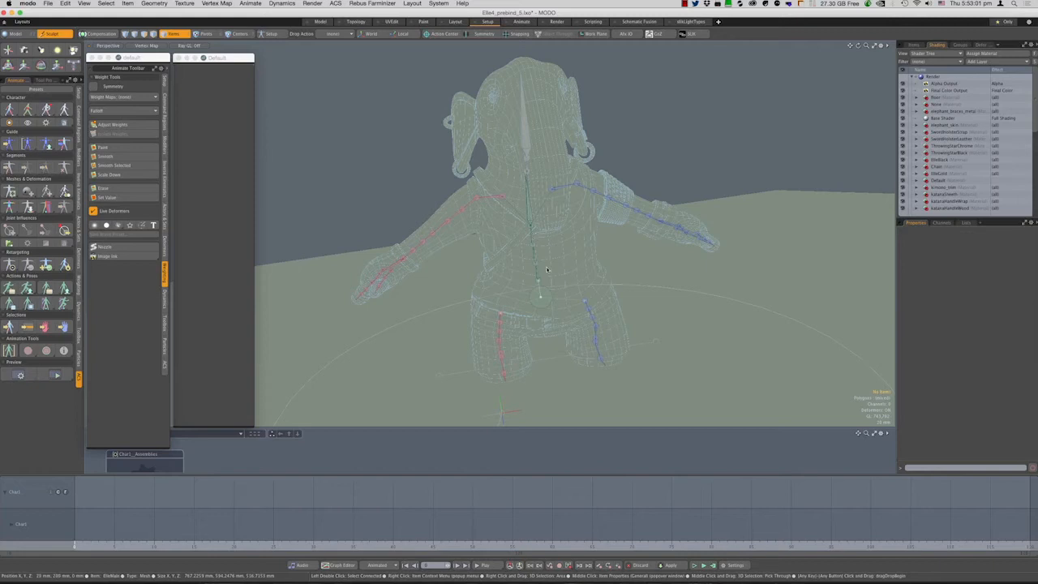
click(527, 142)
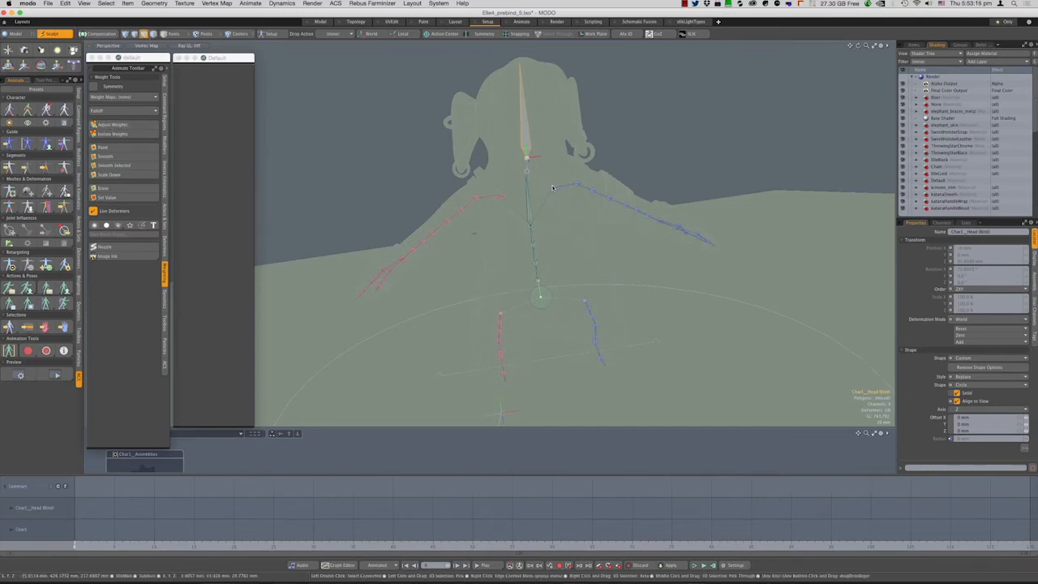
Lasso-select the elephant's head and trunk polygons in the Right view
key(ctrl+space)
click(595, 186)
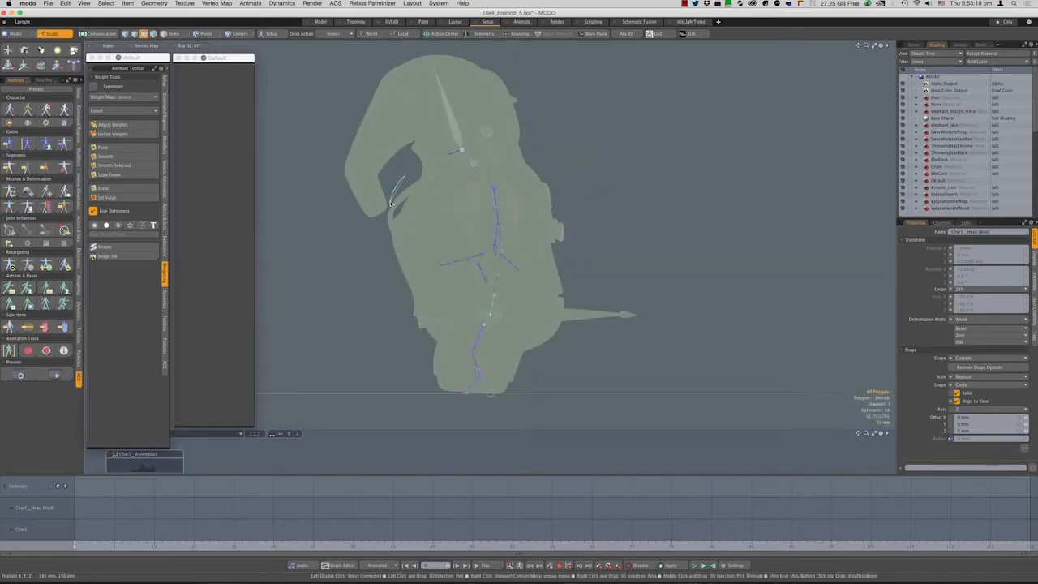
mouse_move(371, 239)
right_down()
mouse_move(351, 45)
mouse_move(587, 121)
right_up()
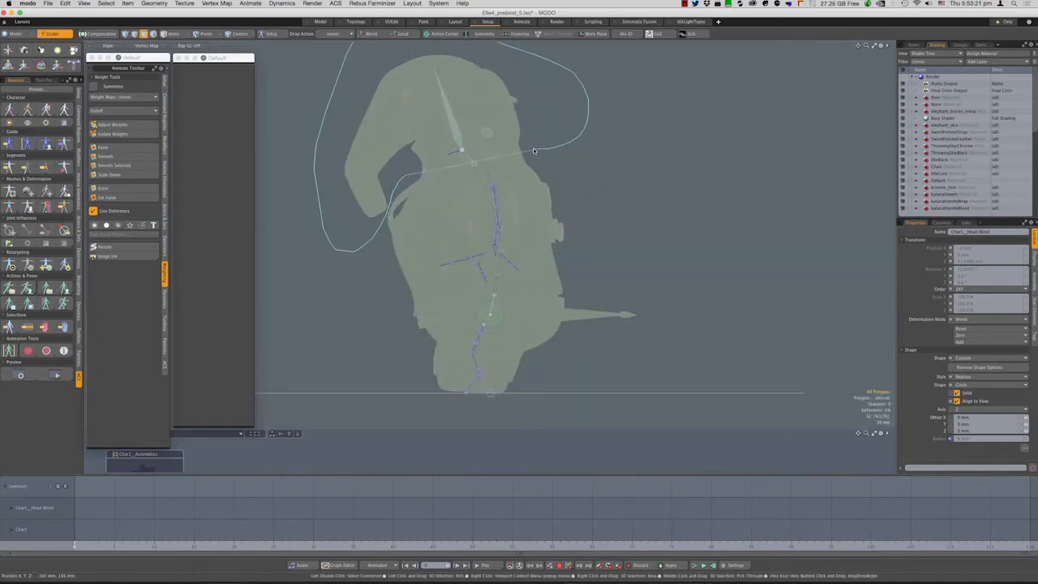
right_drag(497, 149, 418, 173)
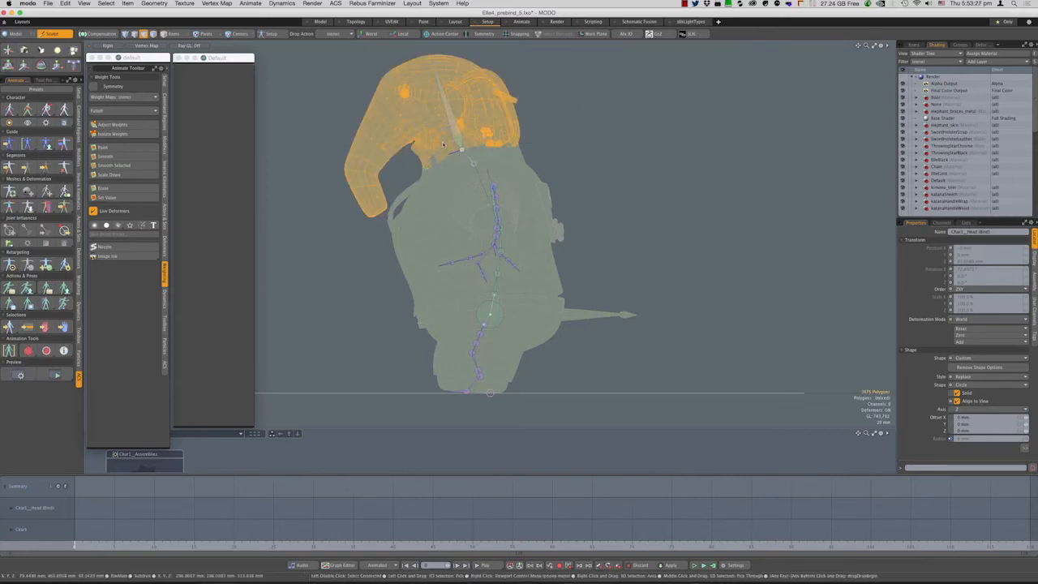
Raise the head bind joint's weight on the selected head polygons with the Adjust Weights tool
click(126, 125)
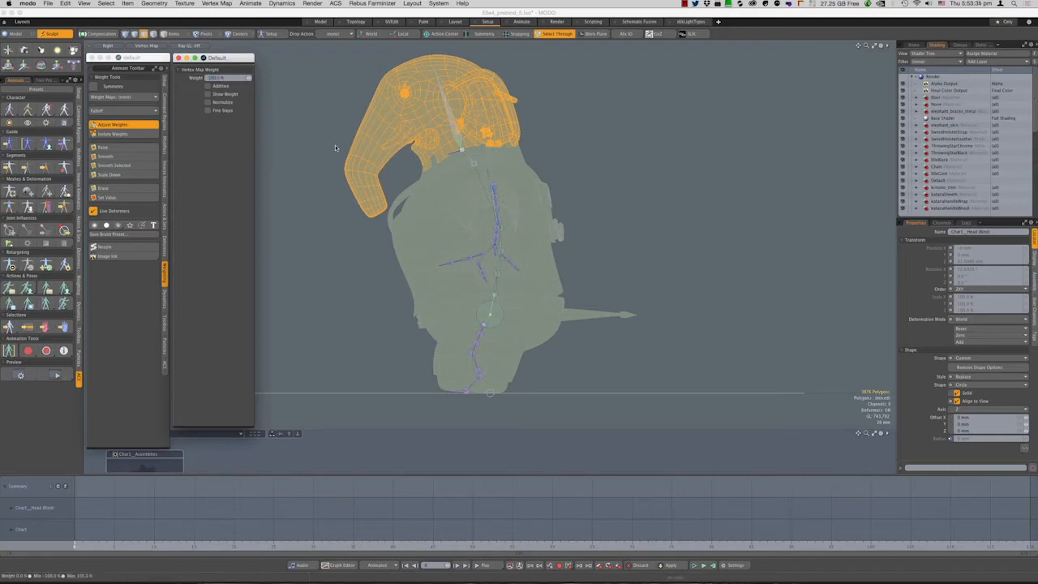
drag(349, 151, 554, 125)
key(space)
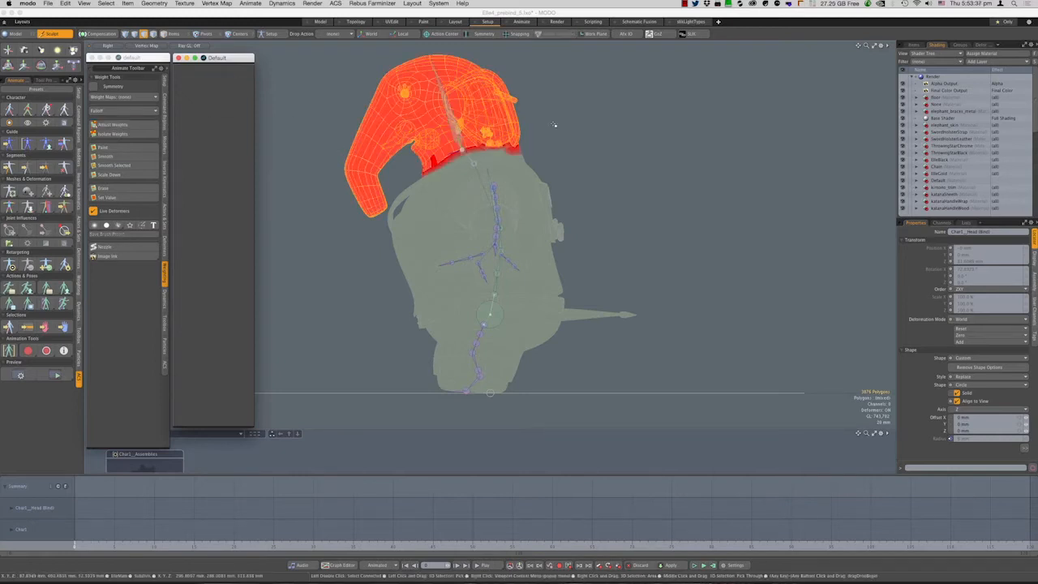
Clear the polygon selection and switch the viewport to the Perspective view
click(541, 148)
key(ctrl+space)
click(563, 129)
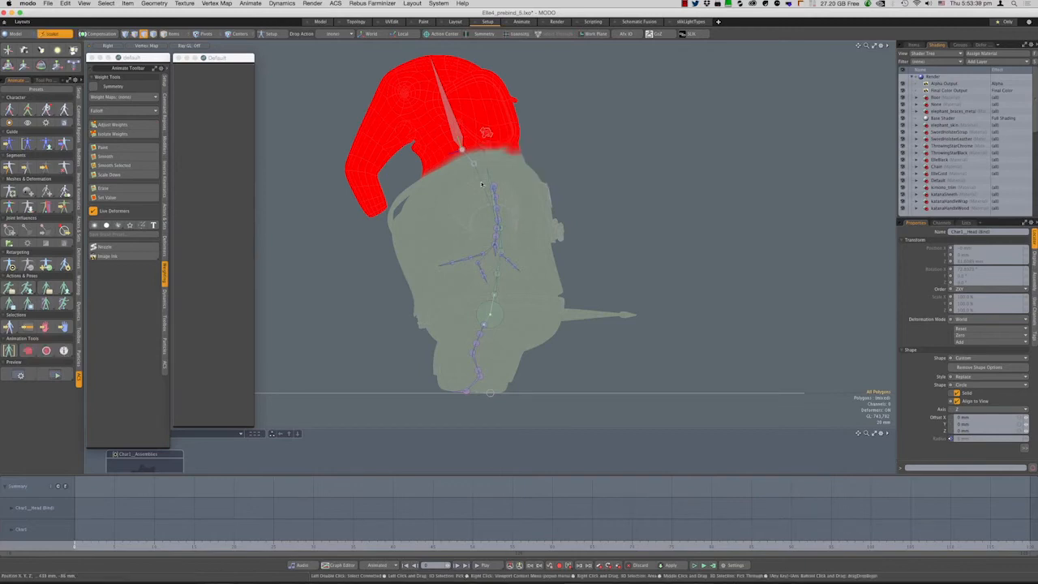
Select the ear-tip and earring polygons, raise their head bind joint weight with the Adjust Weights tool, and clear the selection
alt+drag(548, 211, 491, 177)
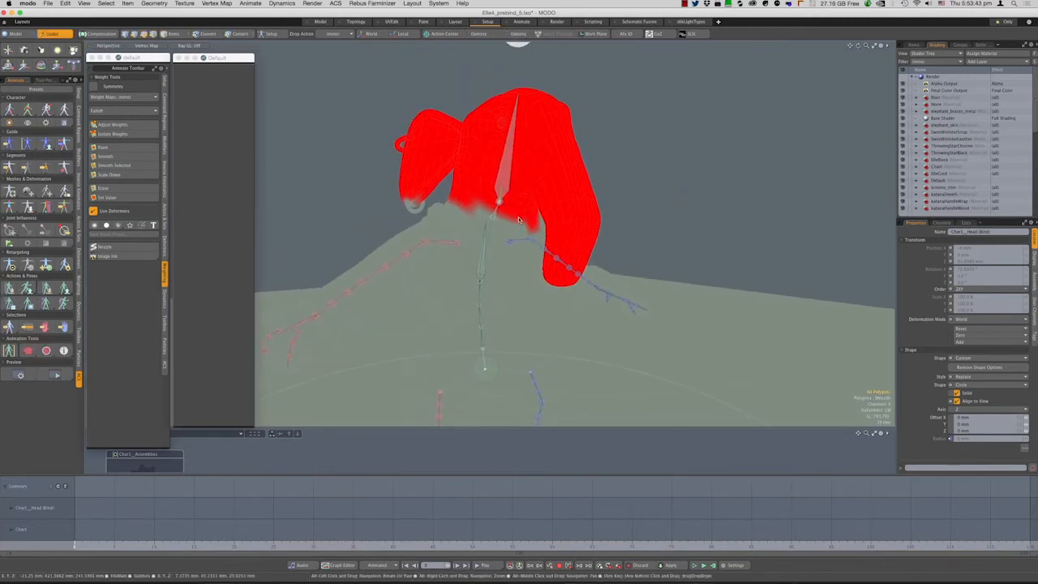
scroll(423, 207, up, 2)
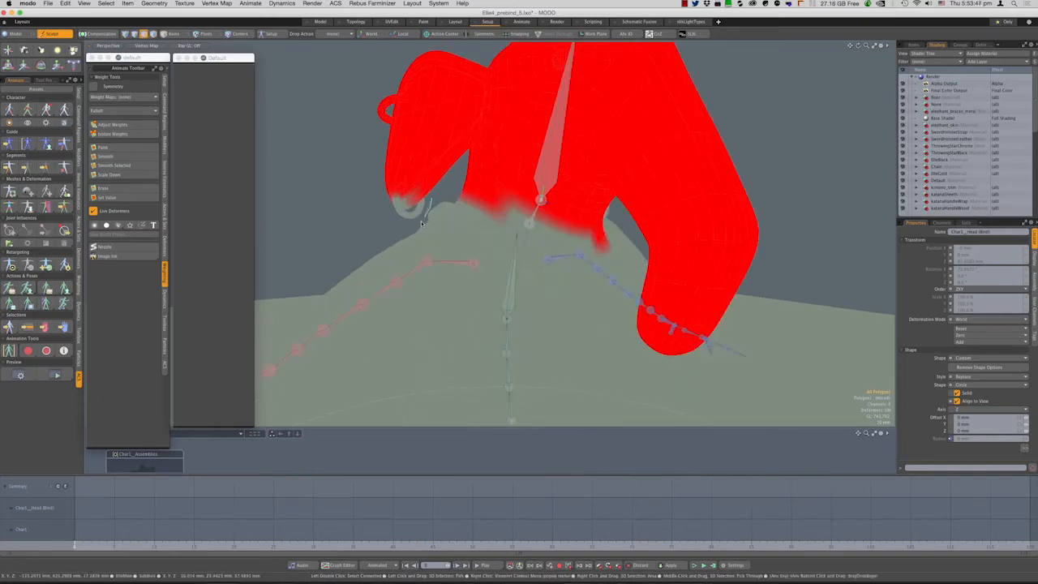
click(405, 198)
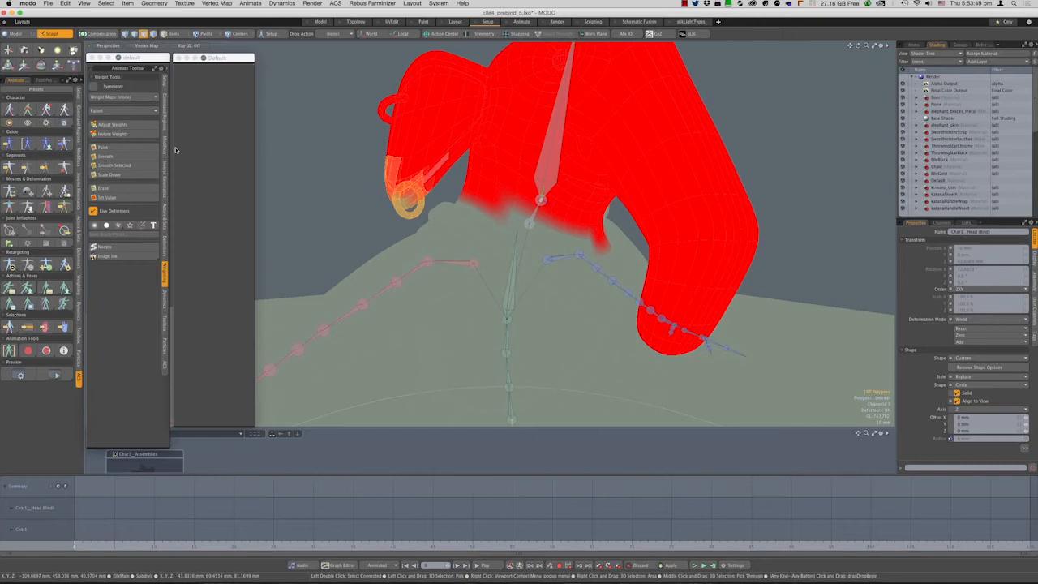
click(140, 125)
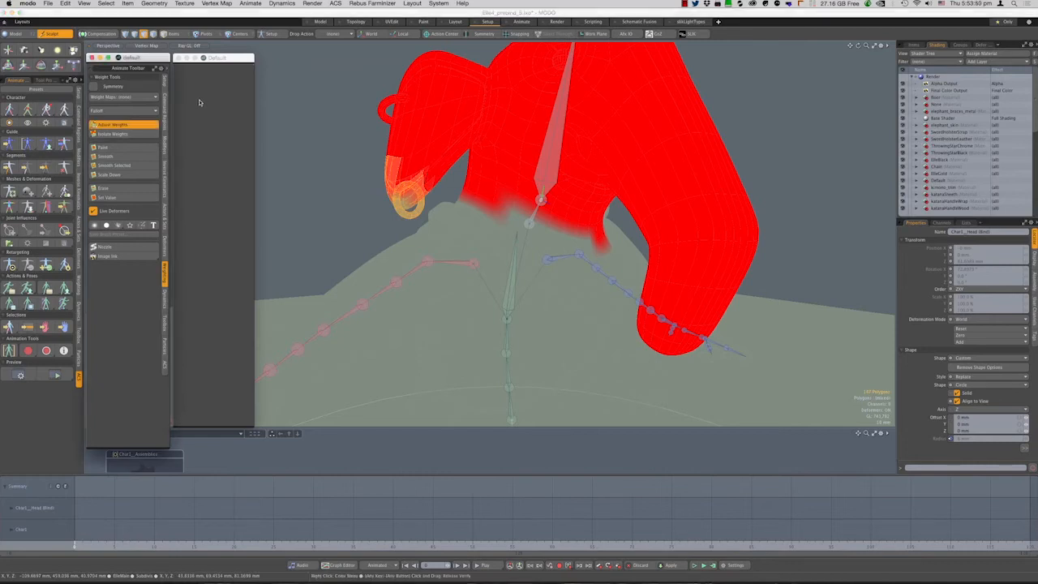
click(333, 132)
key(space)
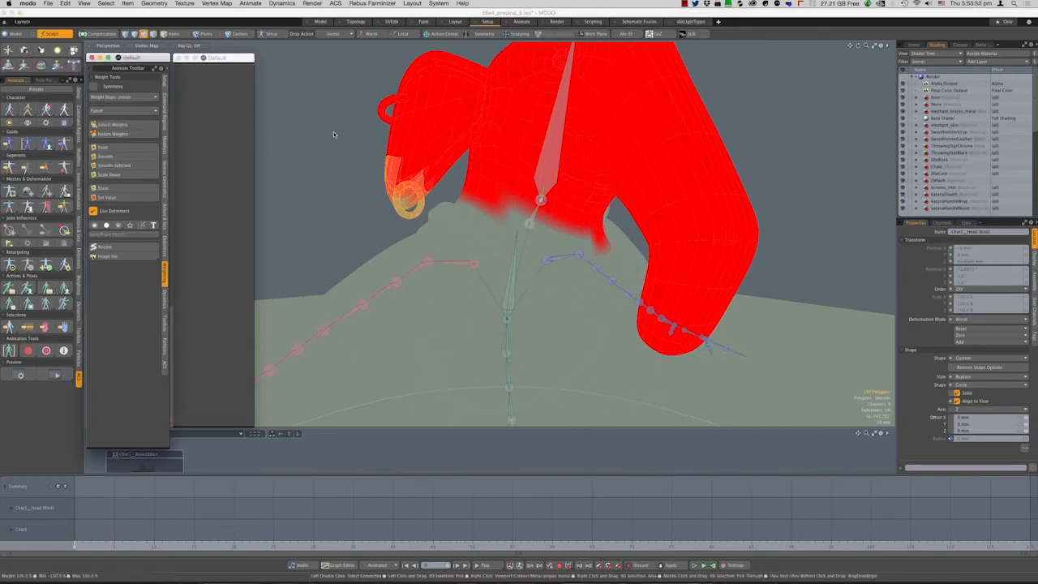
click(301, 136)
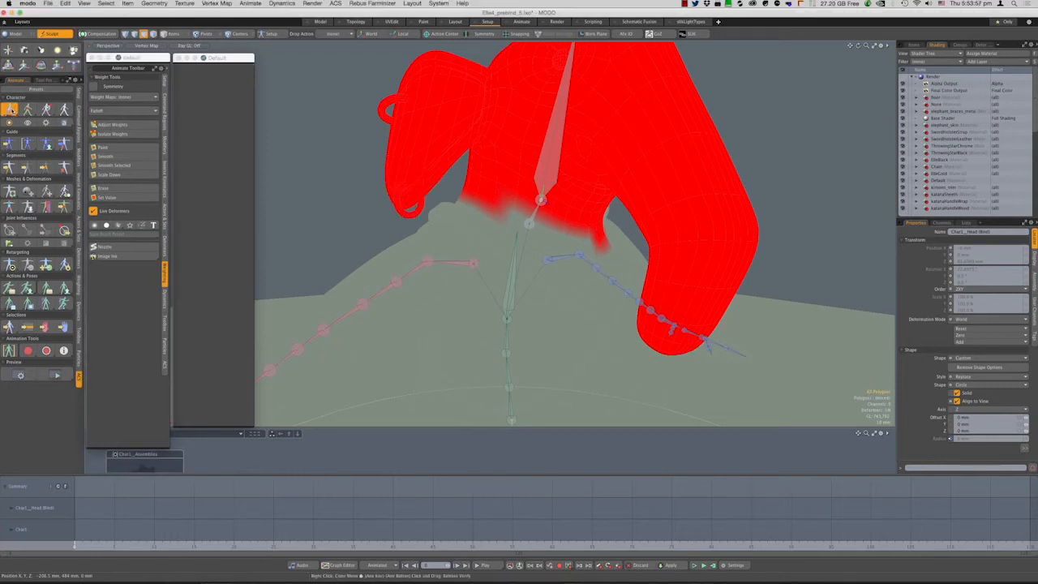
Show the rig's animation controllers, try rotating the Head FK controller about X to test the deformation, and undo the rotation
click(10, 110)
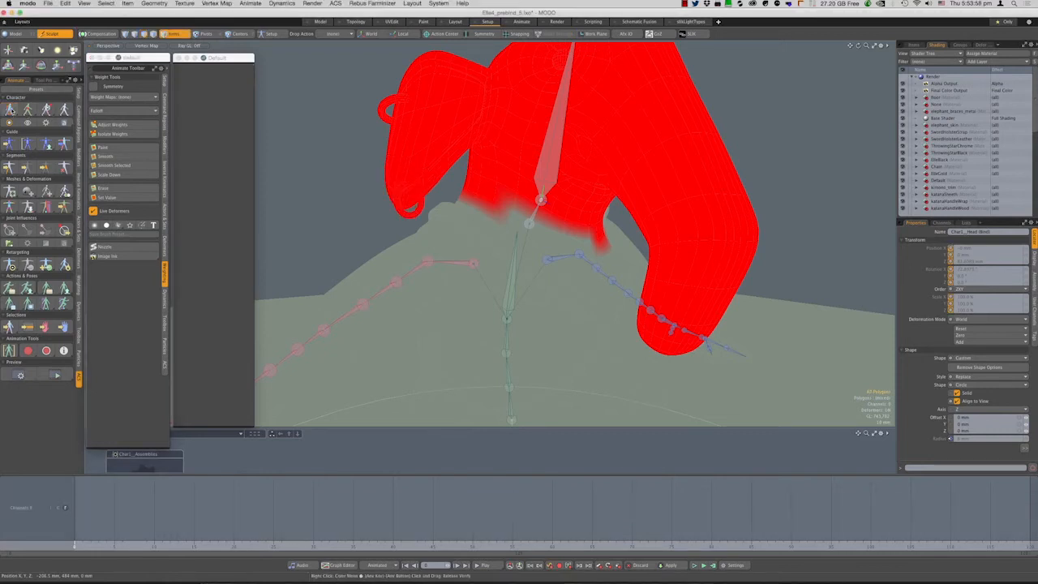
click(521, 197)
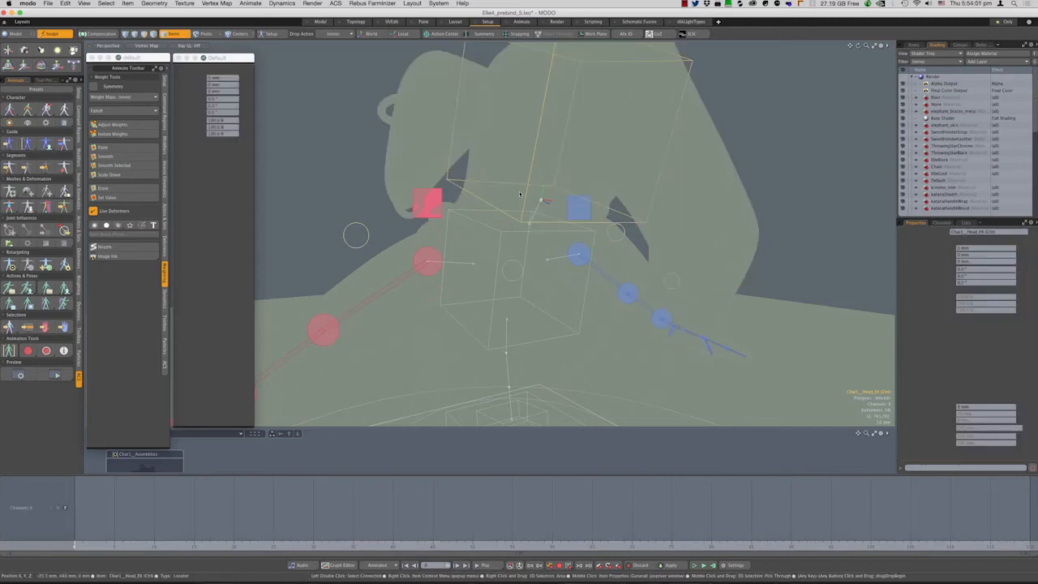
key(e)
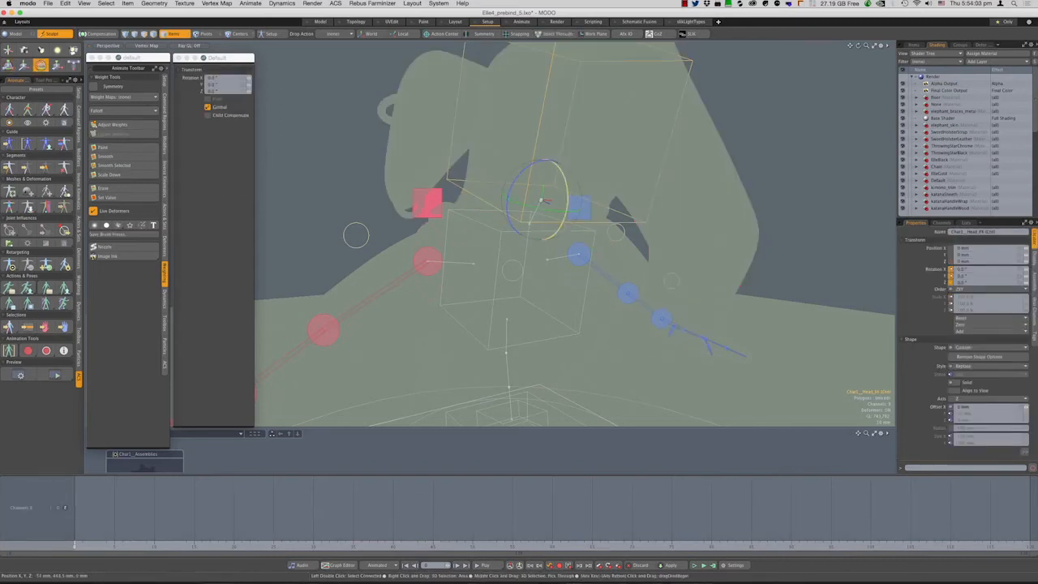
drag(544, 201, 573, 165)
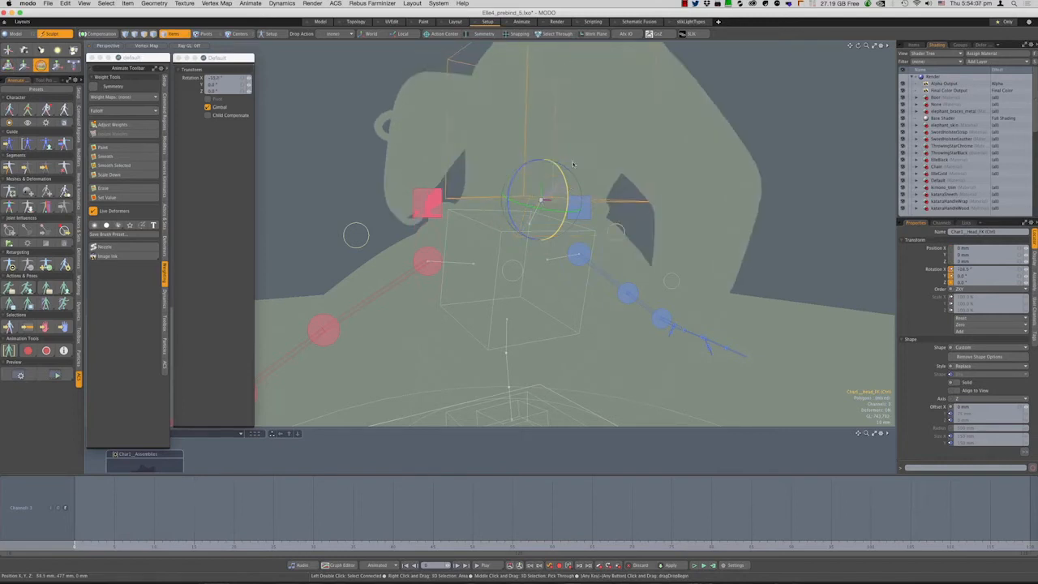
key(super+z)
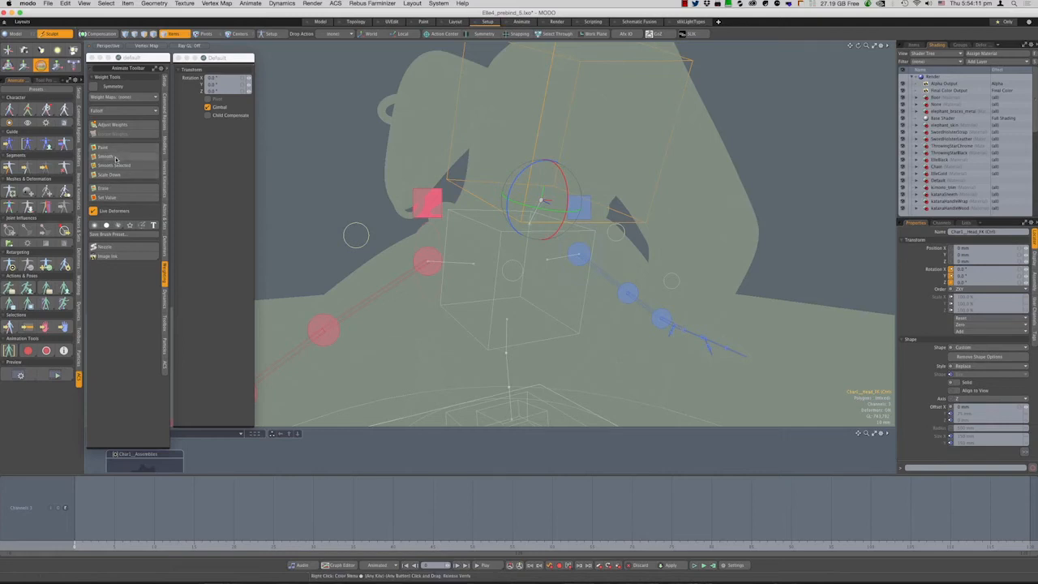
Inspect the last thumb controller on the elephant's right hand and return the rig display to the bind joints
alt+drag(382, 292, 546, 145)
alt+right_drag(404, 268, 459, 278)
alt+drag(459, 278, 578, 180)
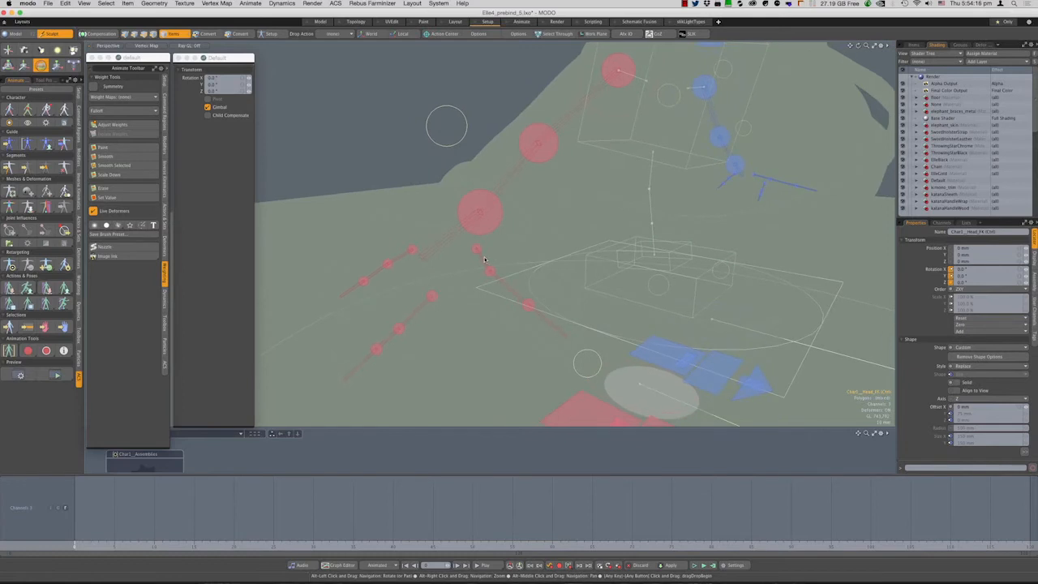
click(528, 307)
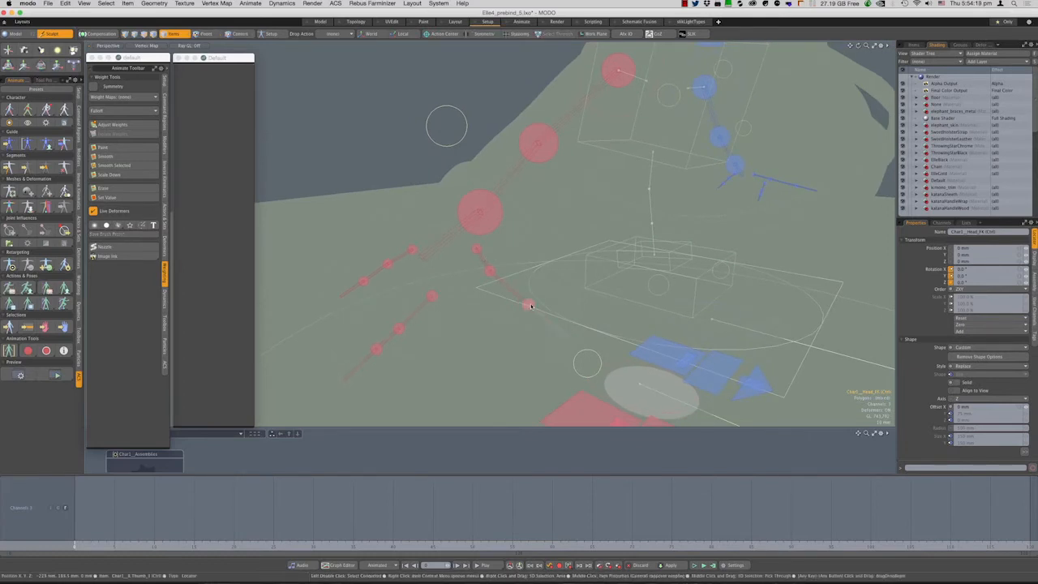
alt+drag(546, 321, 514, 320)
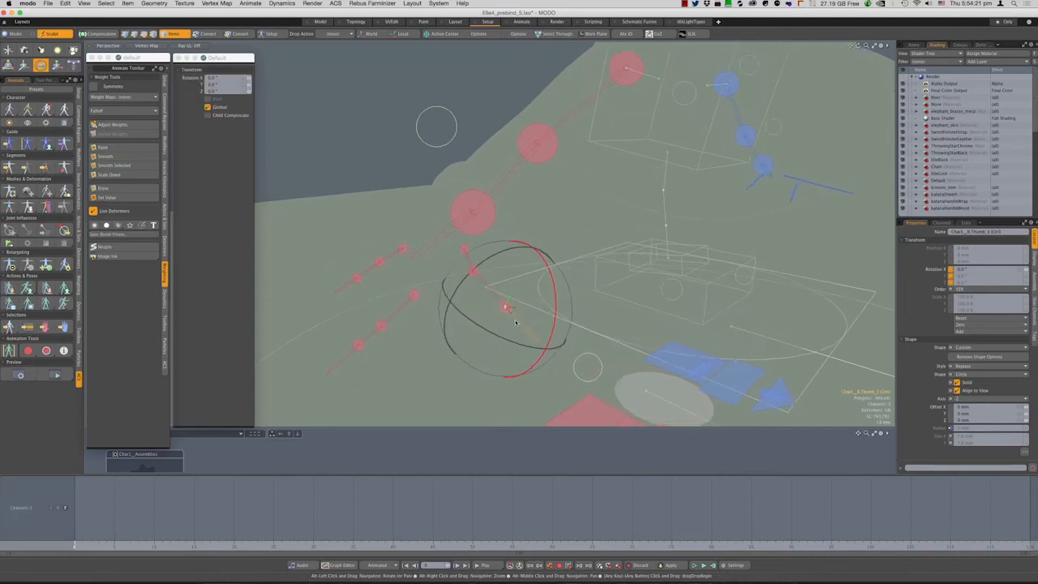
key(space)
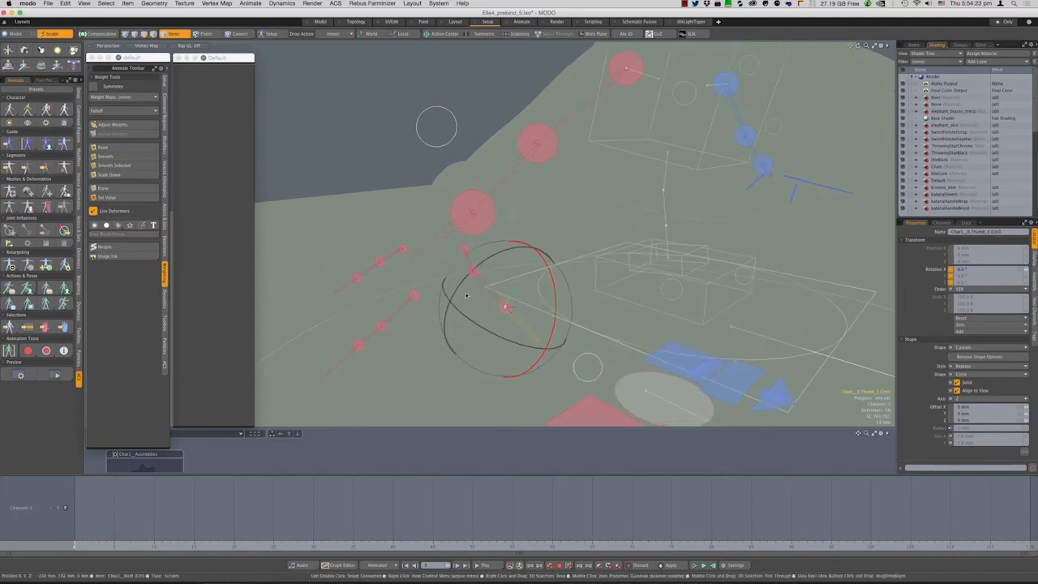
click(27, 109)
click(506, 307)
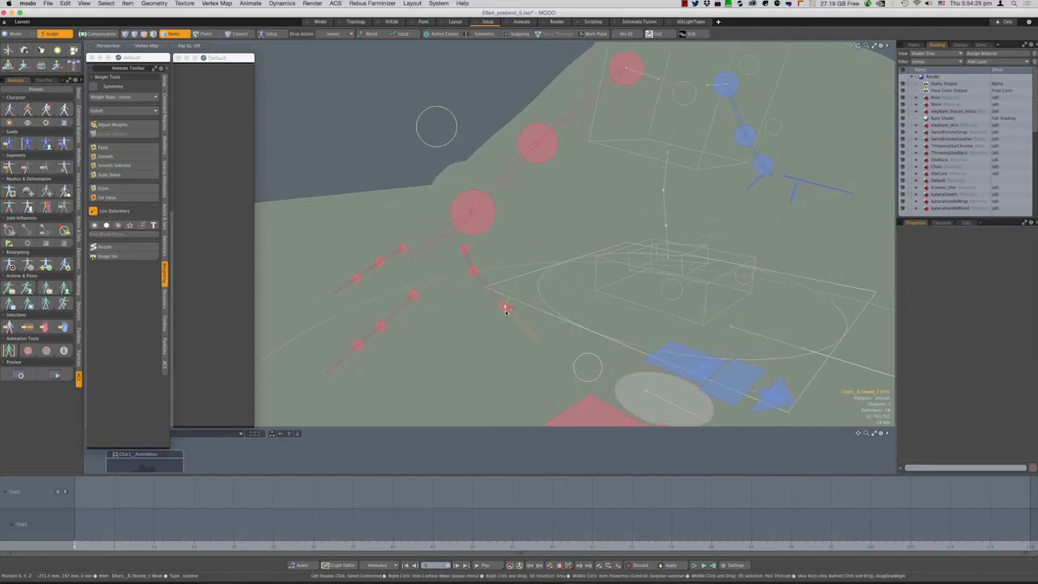
click(507, 307)
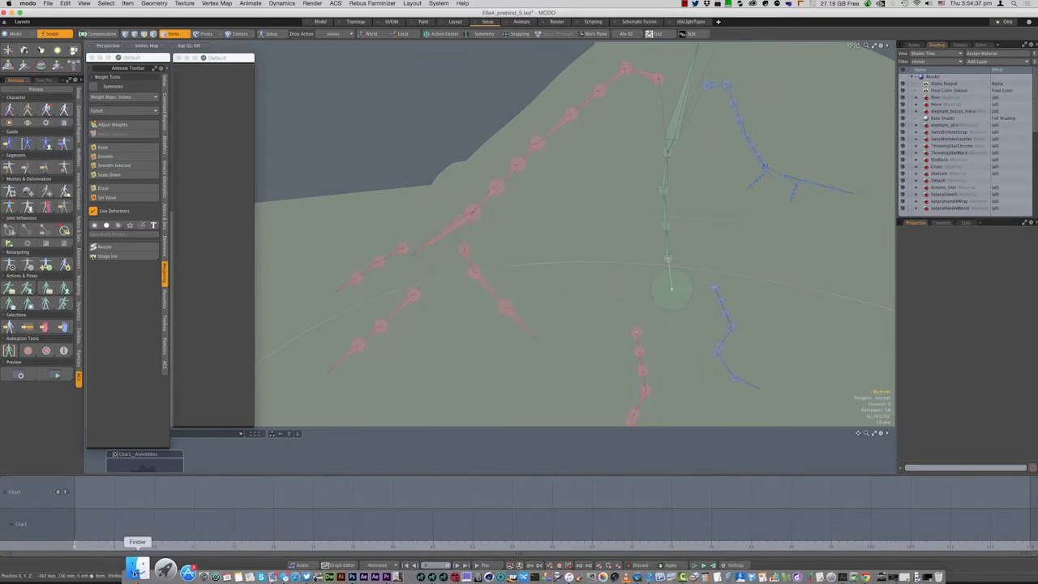
Switch to Finder and open the scene file Elle4_postbind5_weights6c.lxo from the ElleModel folder
click(126, 578)
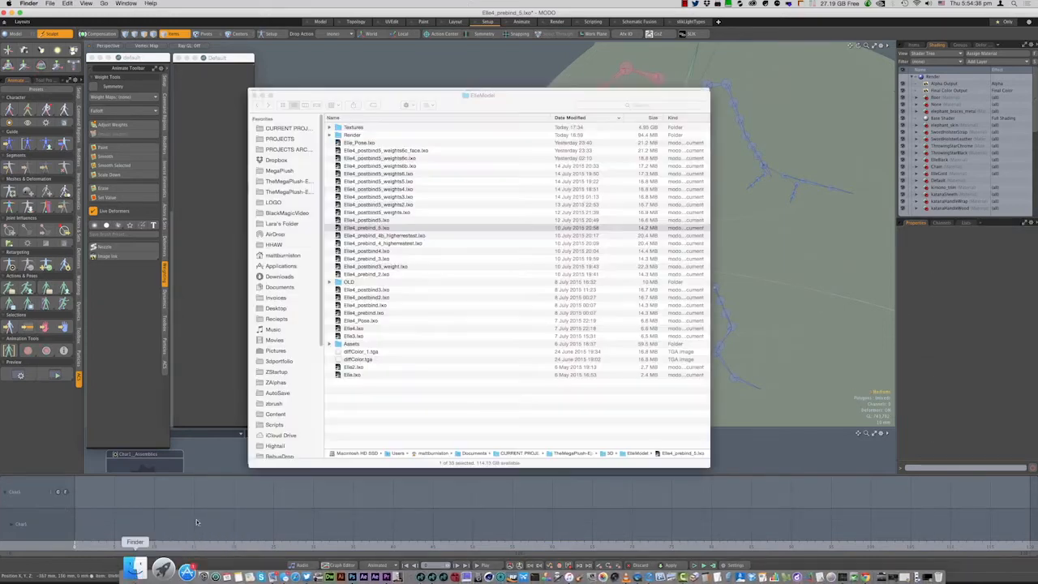
click(397, 213)
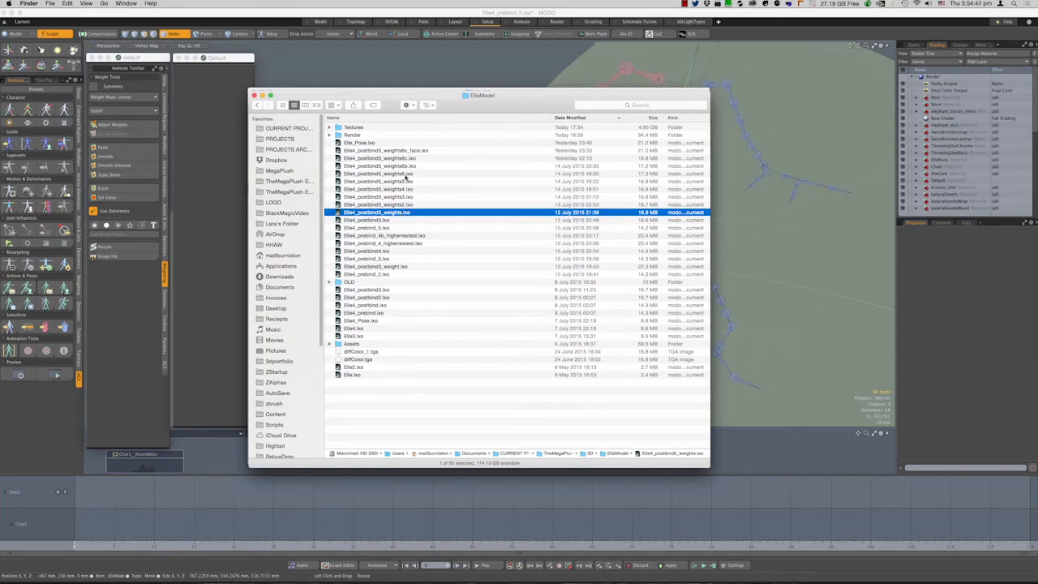
click(406, 175)
click(359, 159)
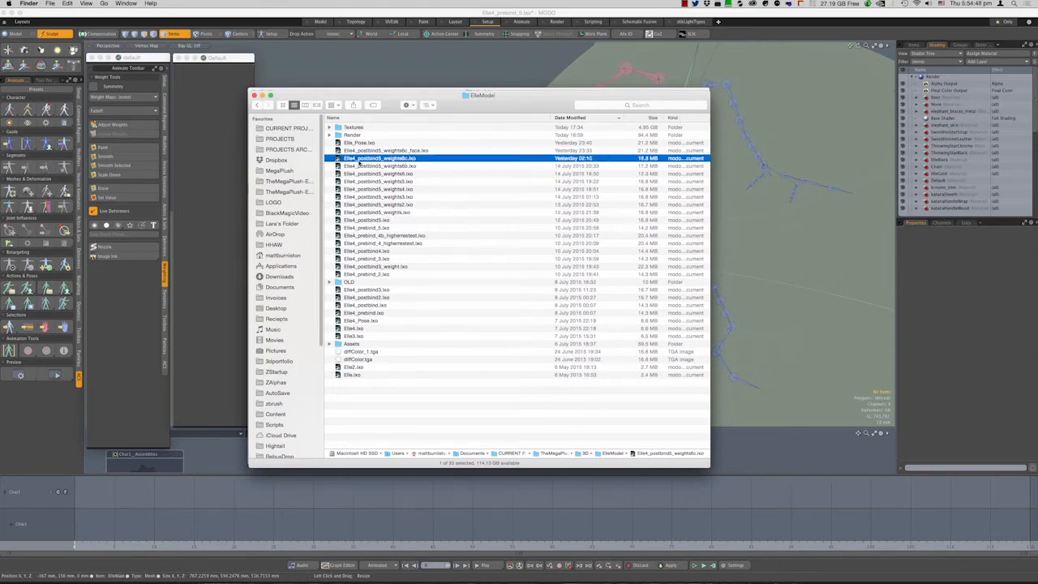
double_click(337, 159)
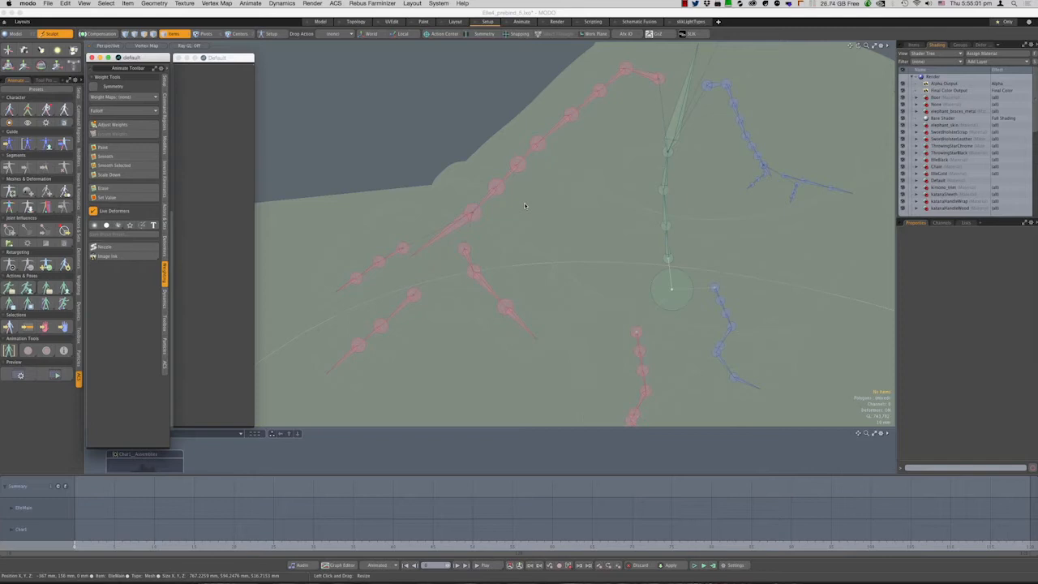
Select the right shoulder, arm and forearm bind joints in turn to examine their weights on the mesh
scroll(549, 205, down, 4)
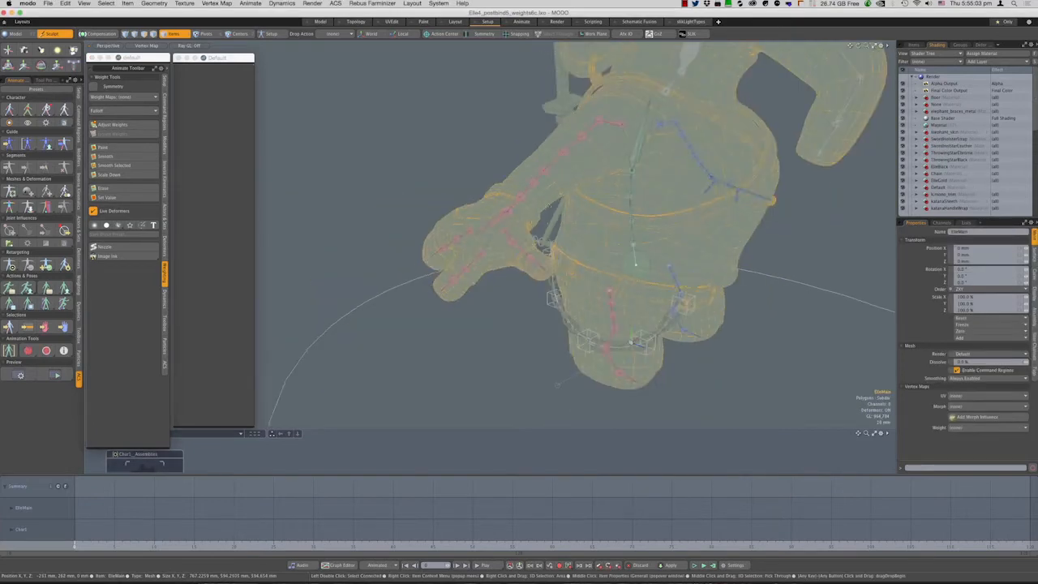
alt+drag(549, 205, 491, 206)
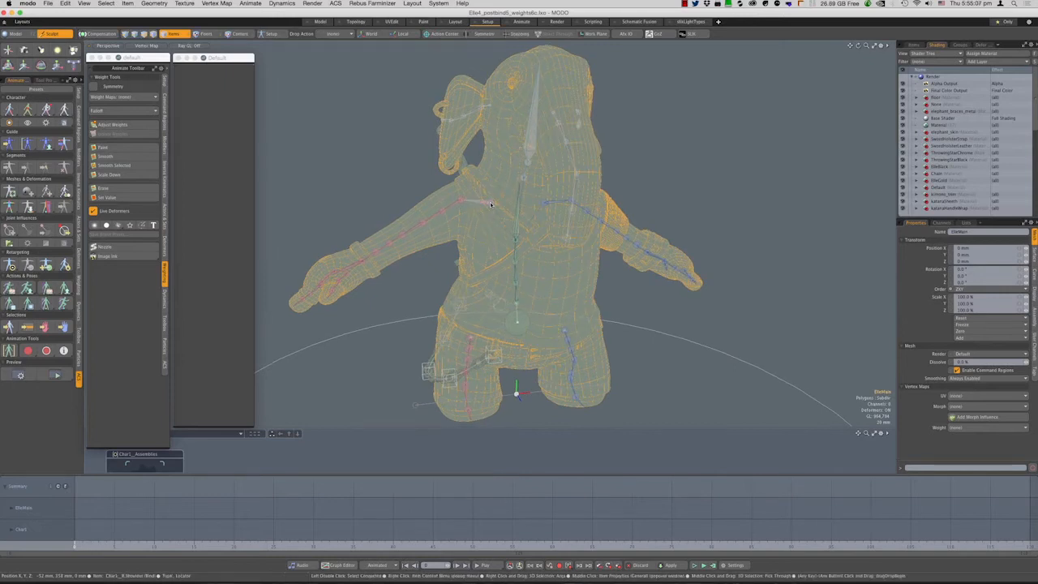
click(490, 203)
click(445, 210)
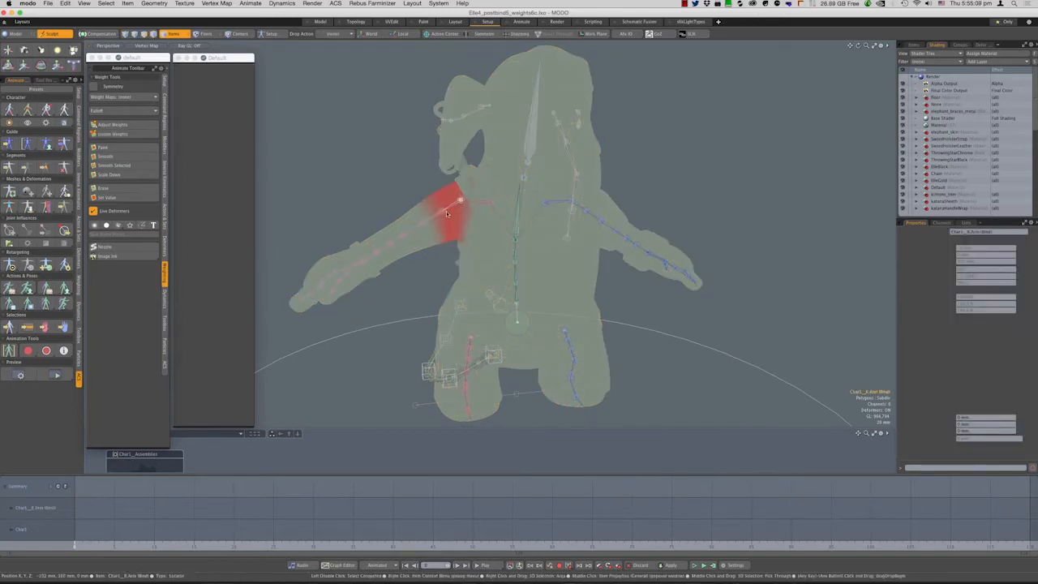
click(404, 237)
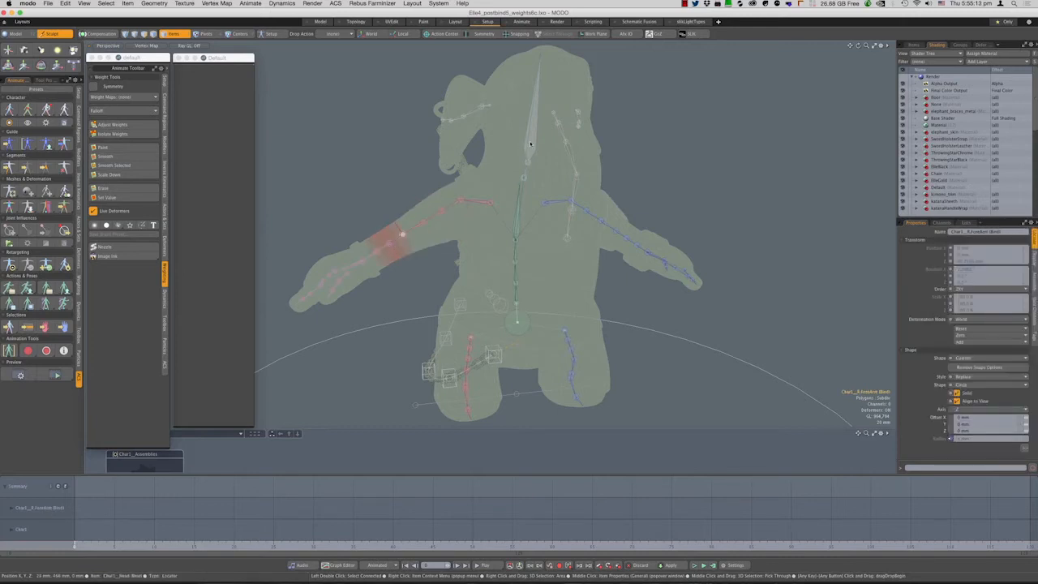
Select the chest and spine bind joints one by one to examine how their weights cover the torso
click(524, 209)
click(517, 243)
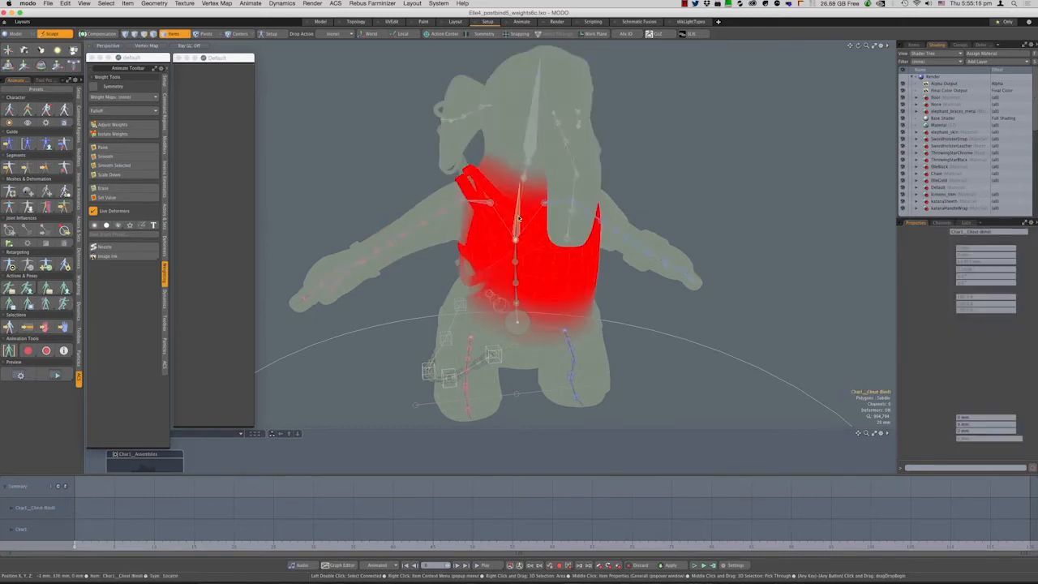
alt+drag(566, 255, 508, 214)
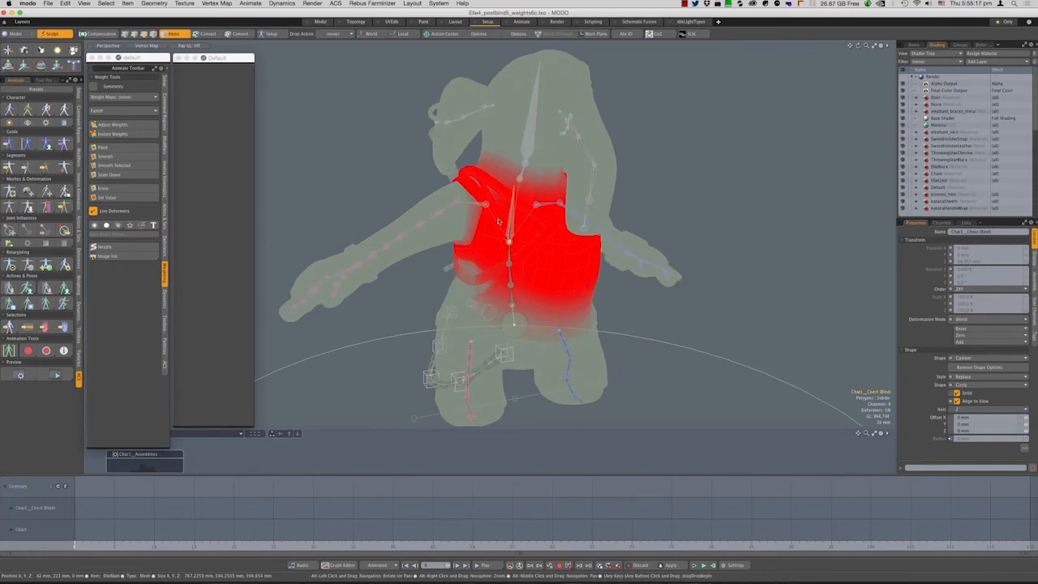
click(509, 261)
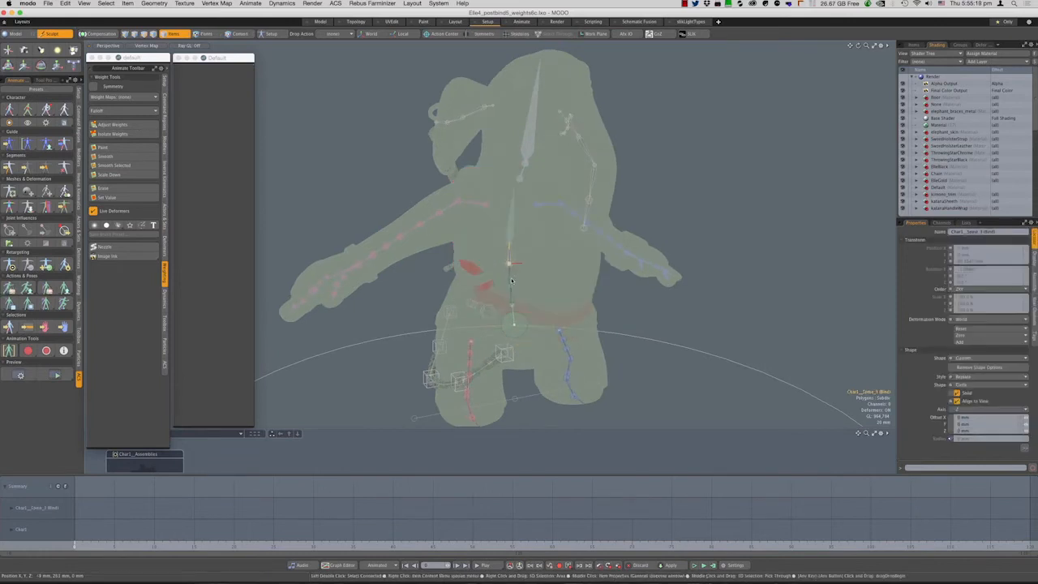
click(511, 282)
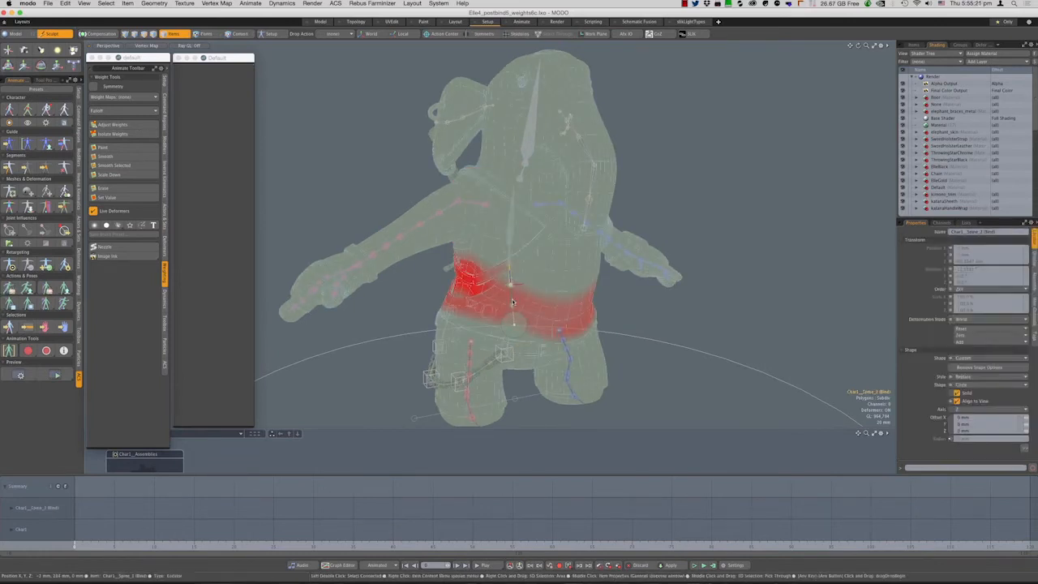
click(513, 322)
Select the right leg's bind joints in turn to examine their weights, and clear the selection
alt+drag(501, 324, 481, 276)
scroll(481, 275, up, 4)
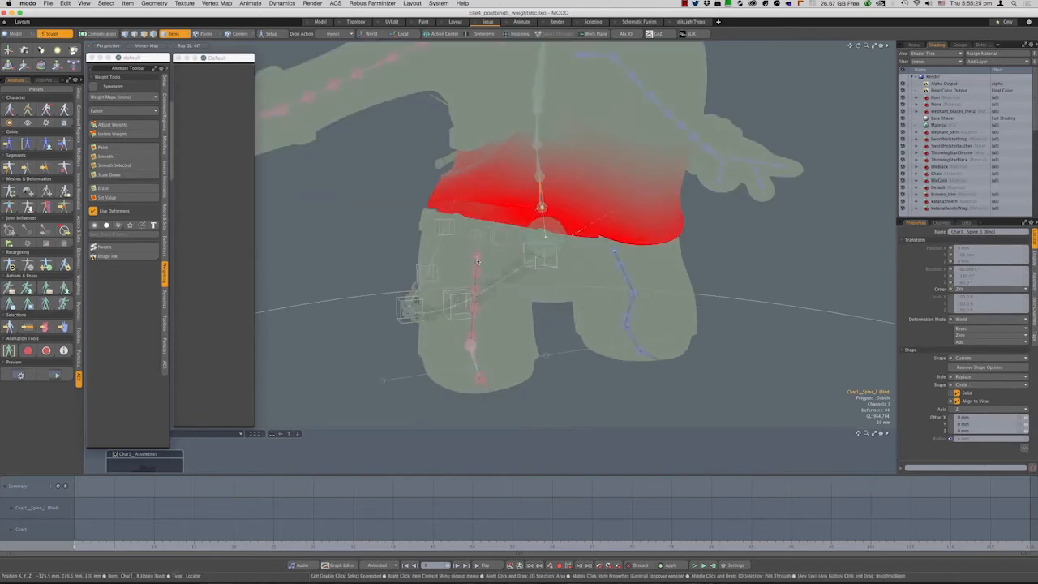
click(479, 262)
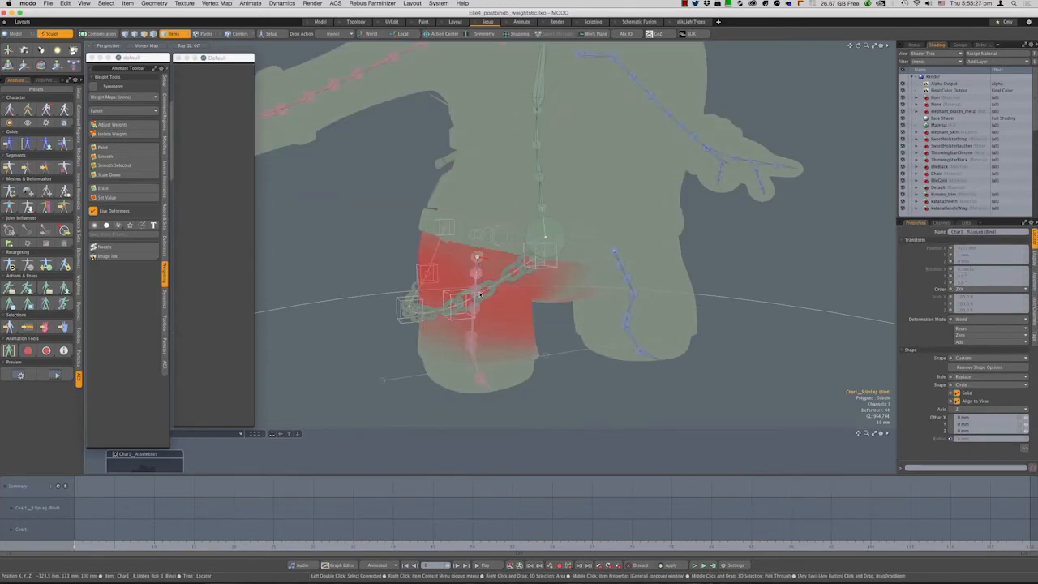
click(476, 292)
click(477, 309)
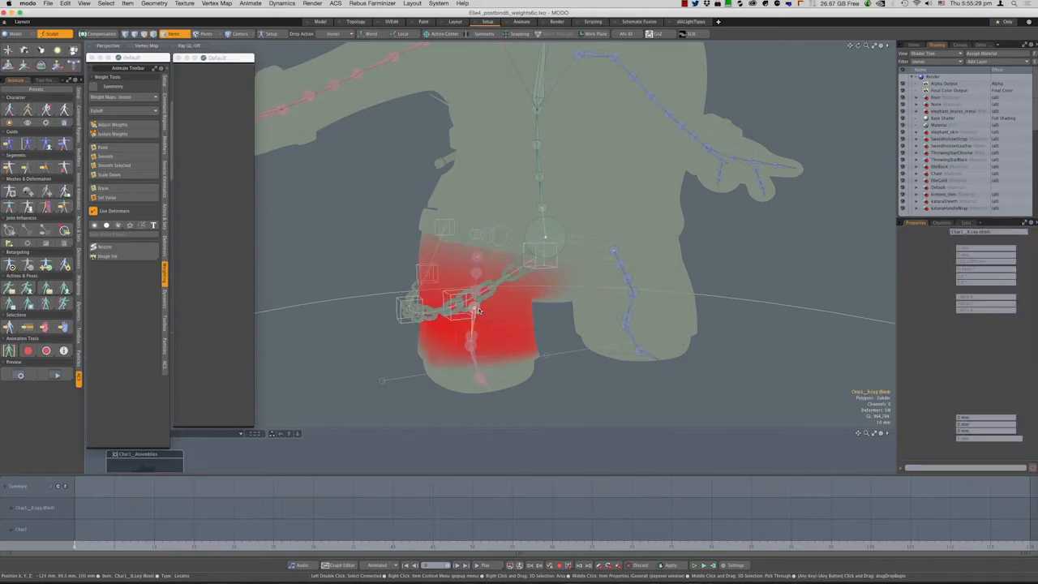
alt+drag(574, 252, 431, 172)
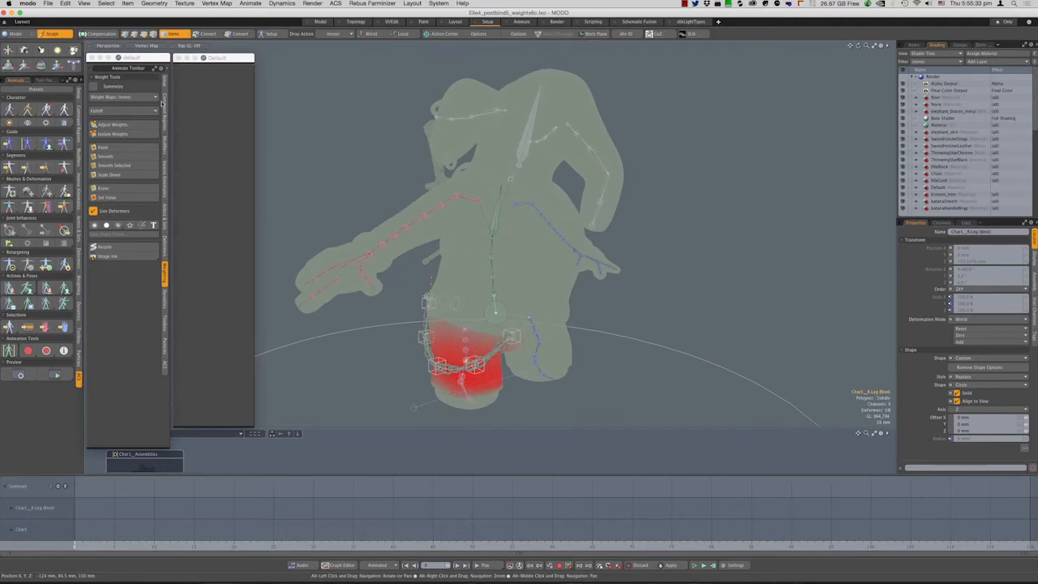
click(425, 172)
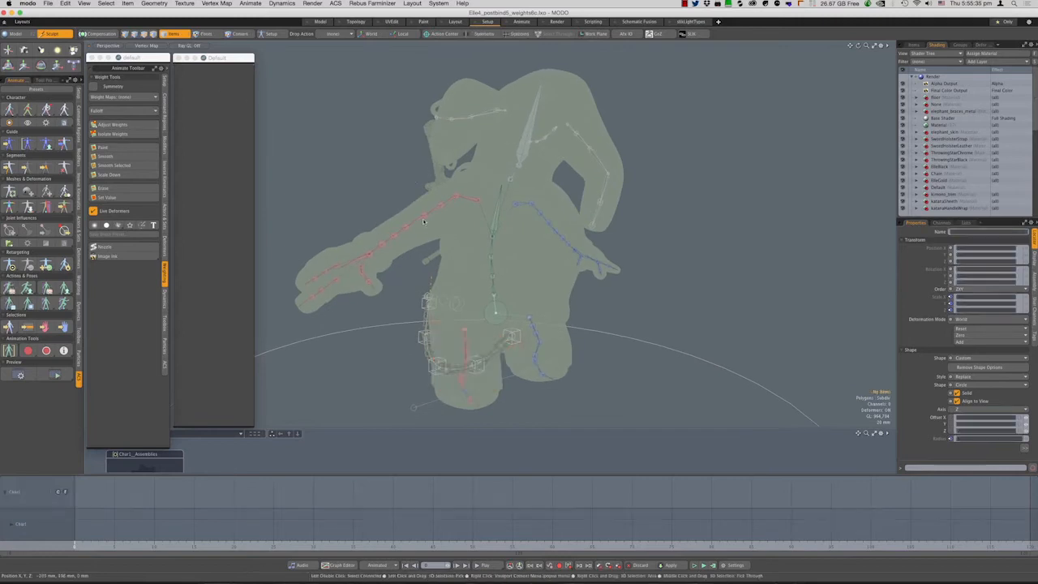
Display the character's animation controllers and select the right forearm FK controller, briefly activating rotation on it
scroll(424, 223, up, 3)
alt+drag(424, 223, 503, 261)
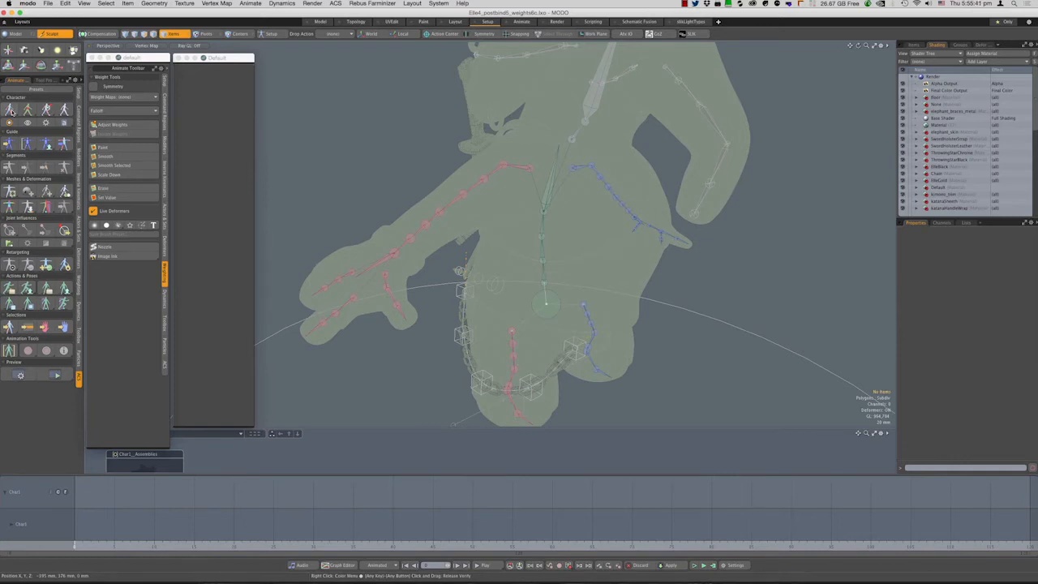
click(11, 110)
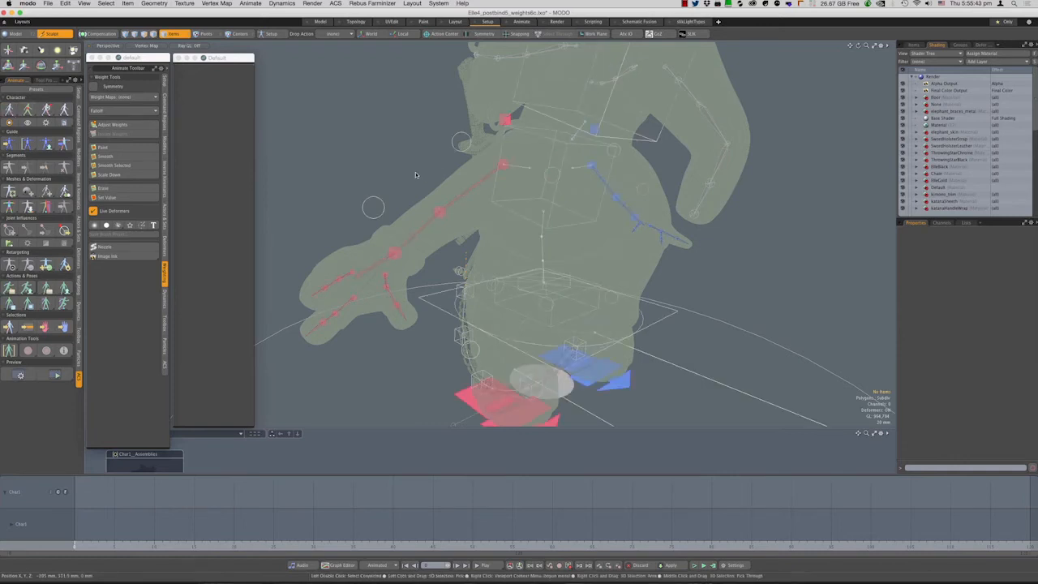
click(439, 212)
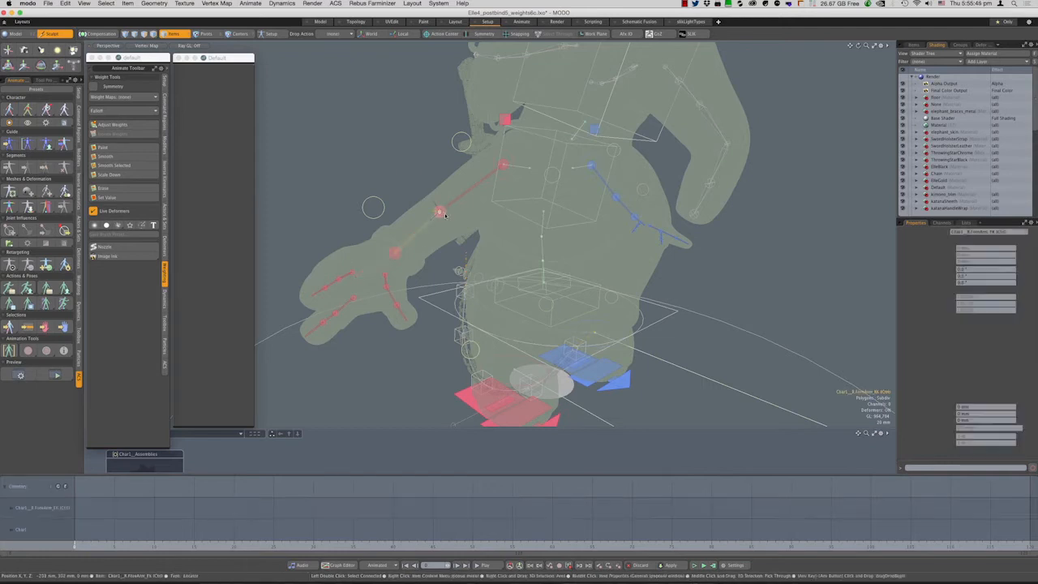
key(e)
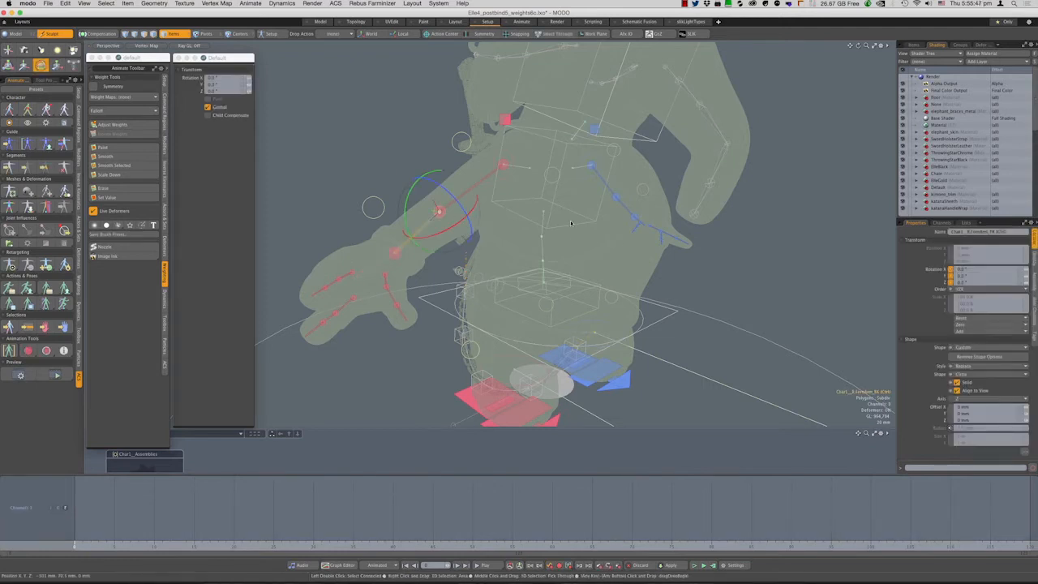
alt+drag(571, 223, 611, 174)
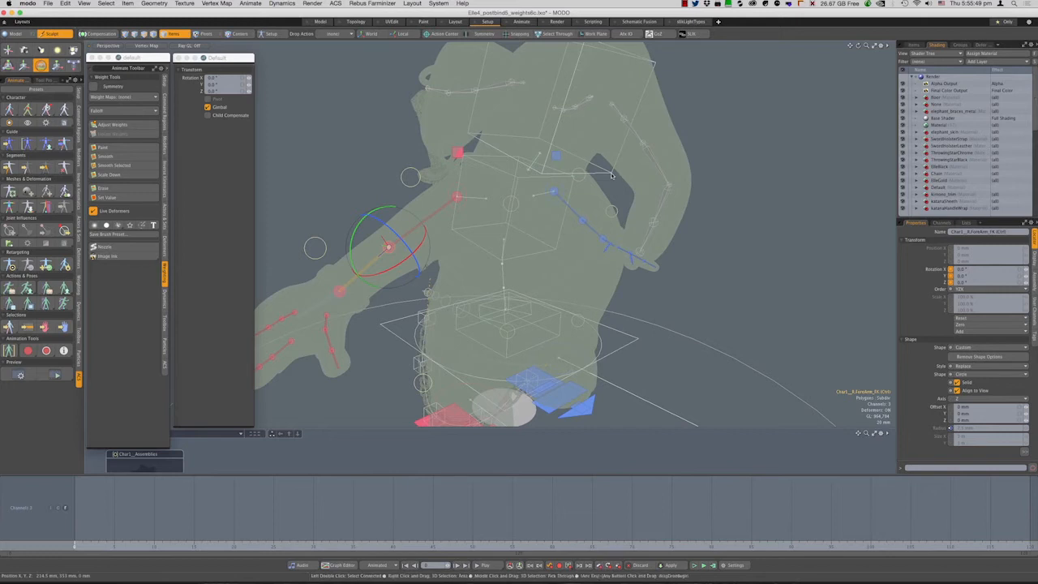
key(q)
Select the head FK controller, key its transforms at frame 0, and rotate it about X to bend the head forward at frame 10
click(612, 173)
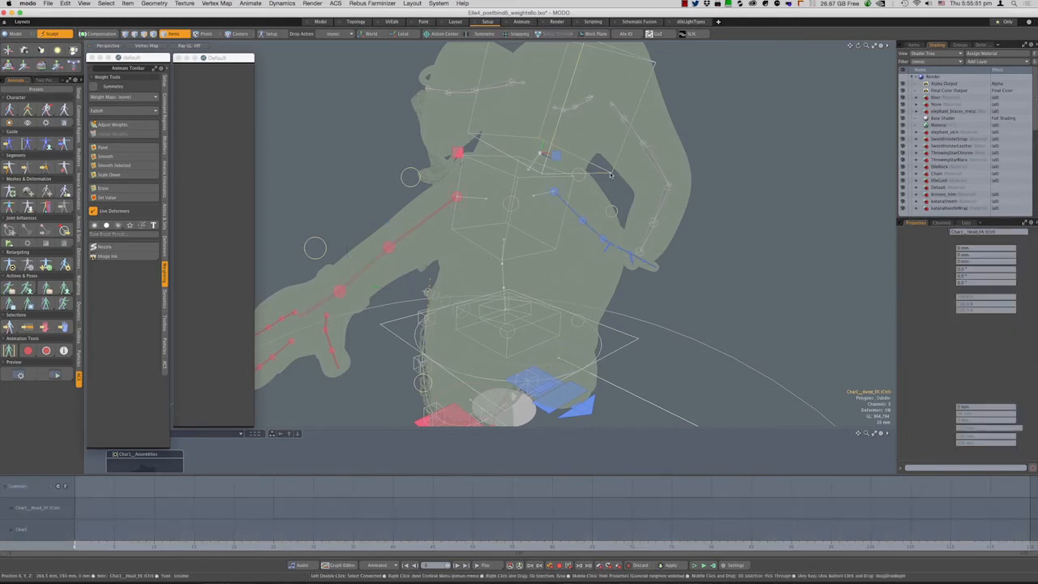
key(y)
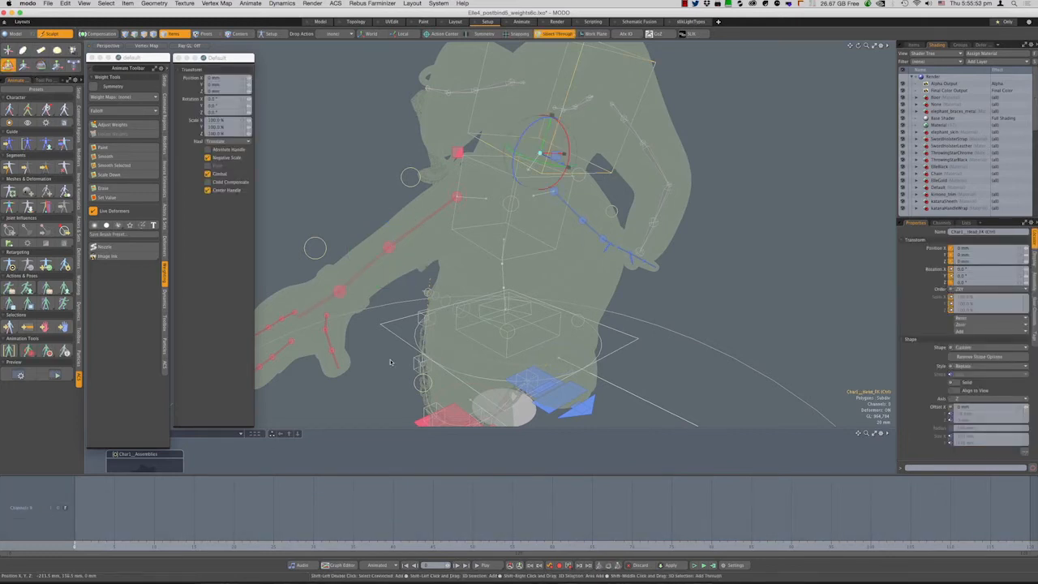
alt+shift+drag(387, 284, 415, 273)
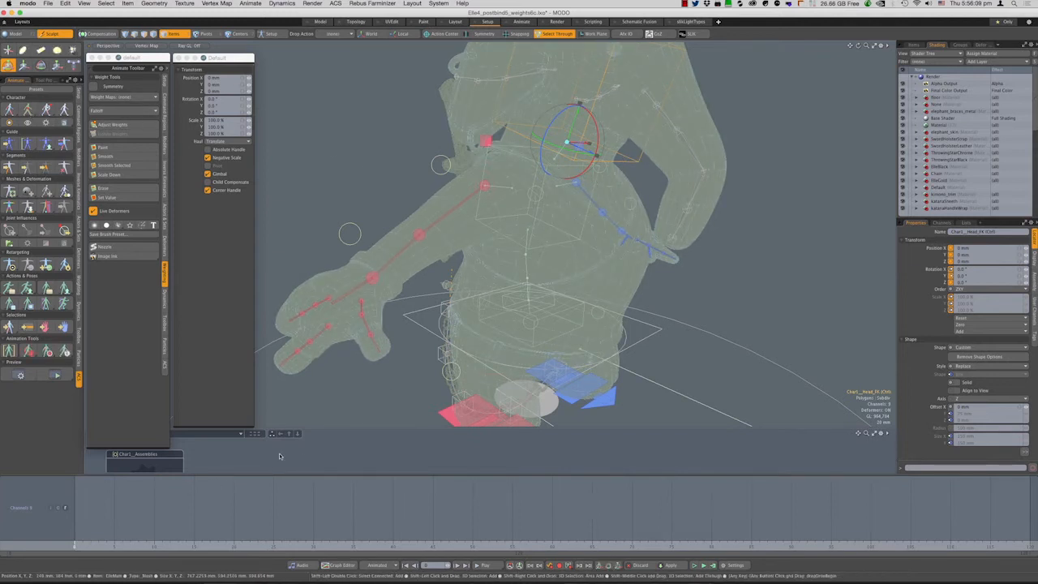
key(e)
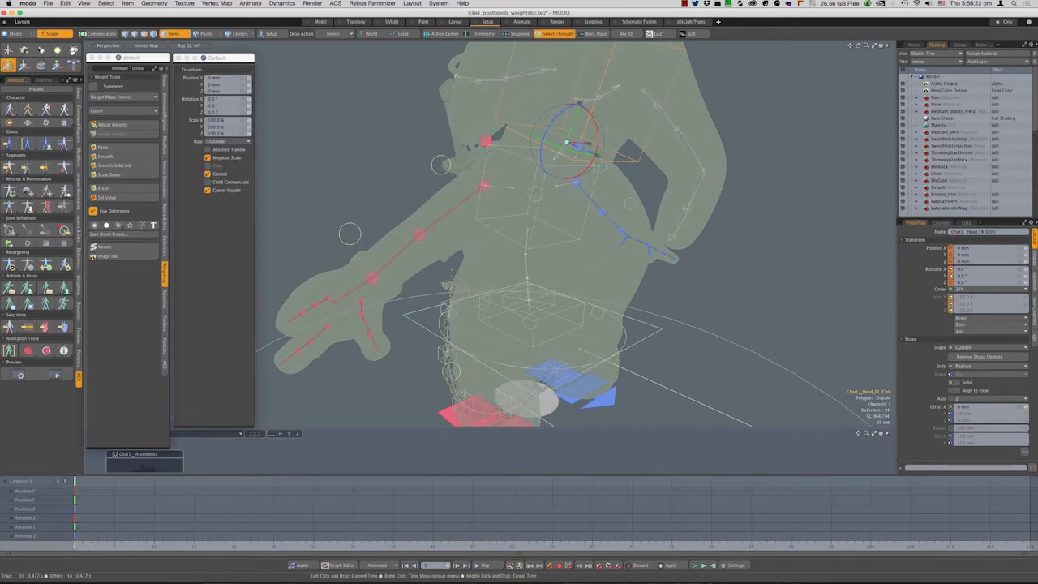
click(154, 546)
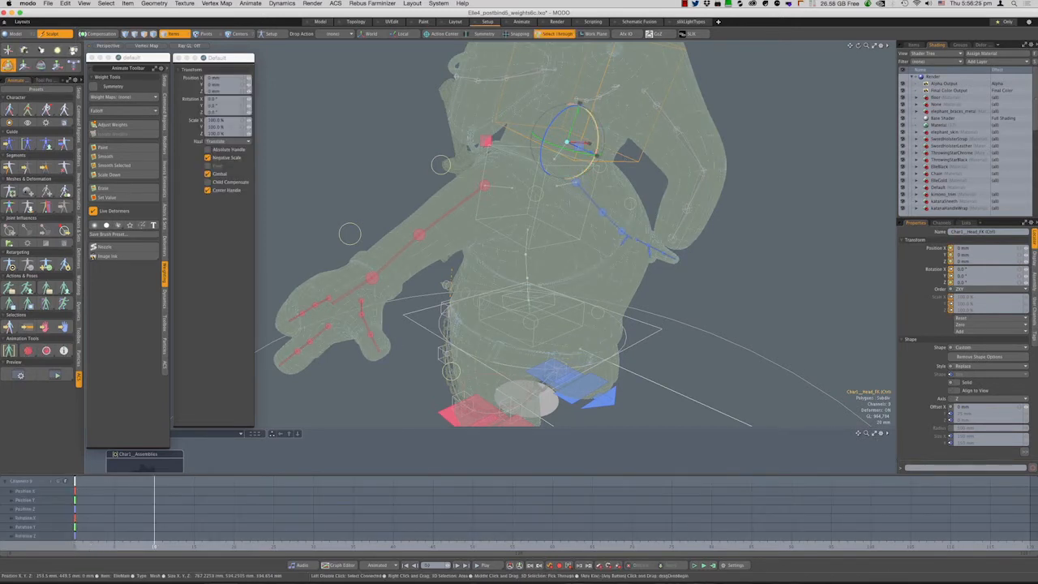
drag(598, 133, 603, 163)
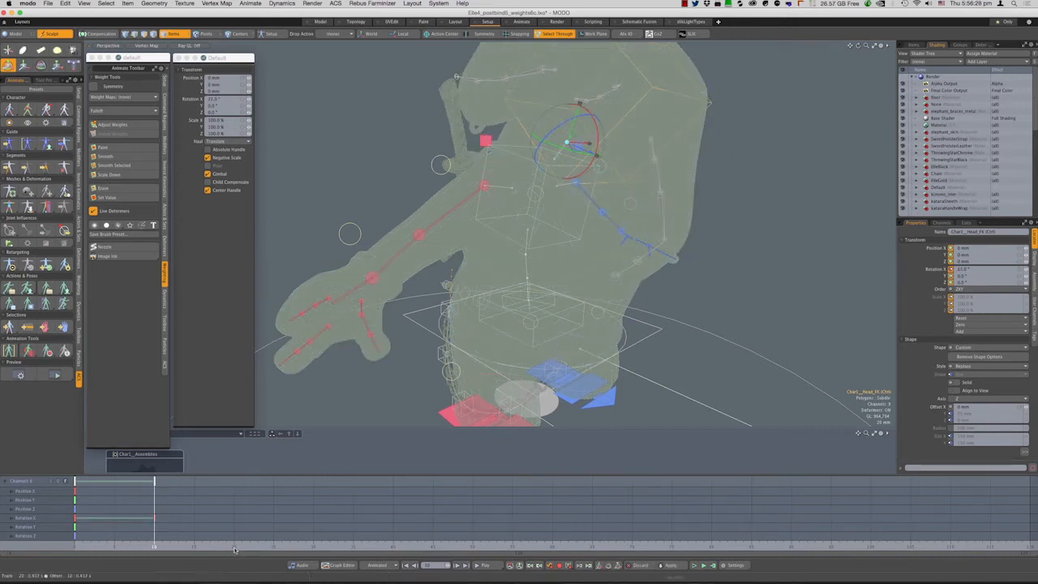
Key the head controller's rotation at frame 20 and rotate it about X to tilt the head backward
key(e)
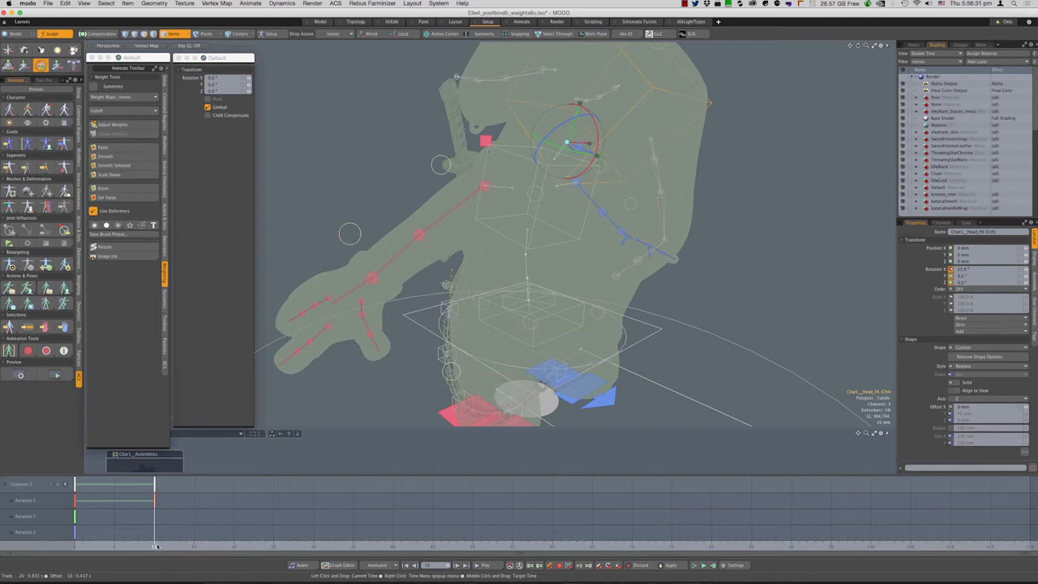
drag(156, 546, 234, 546)
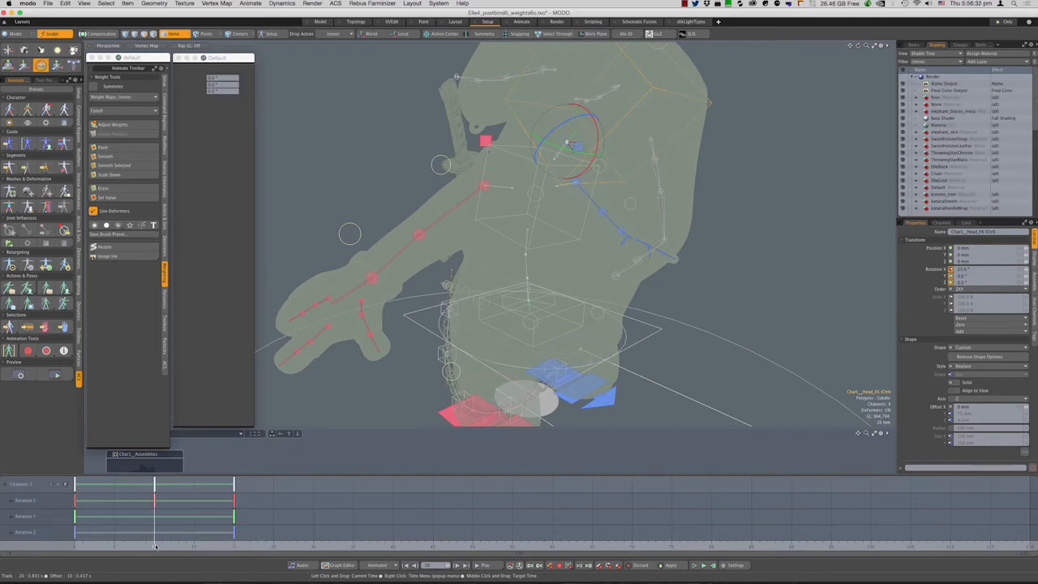
drag(157, 546, 236, 546)
drag(572, 146, 616, 144)
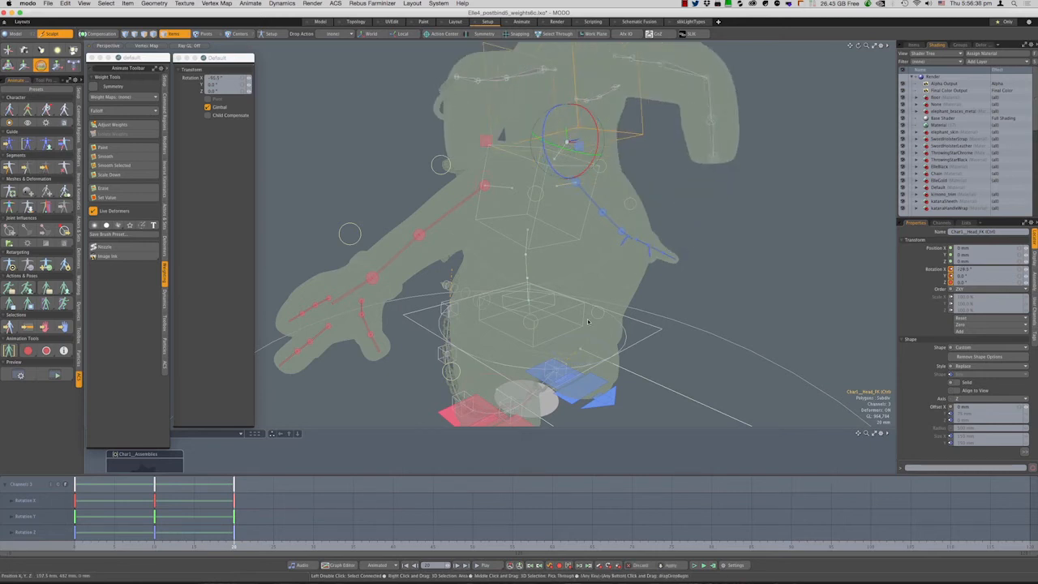
Set the head's X rotation to 0 and tilt it sideways about Z at frame 30, and tilt it the opposite way at frame 40
click(314, 545)
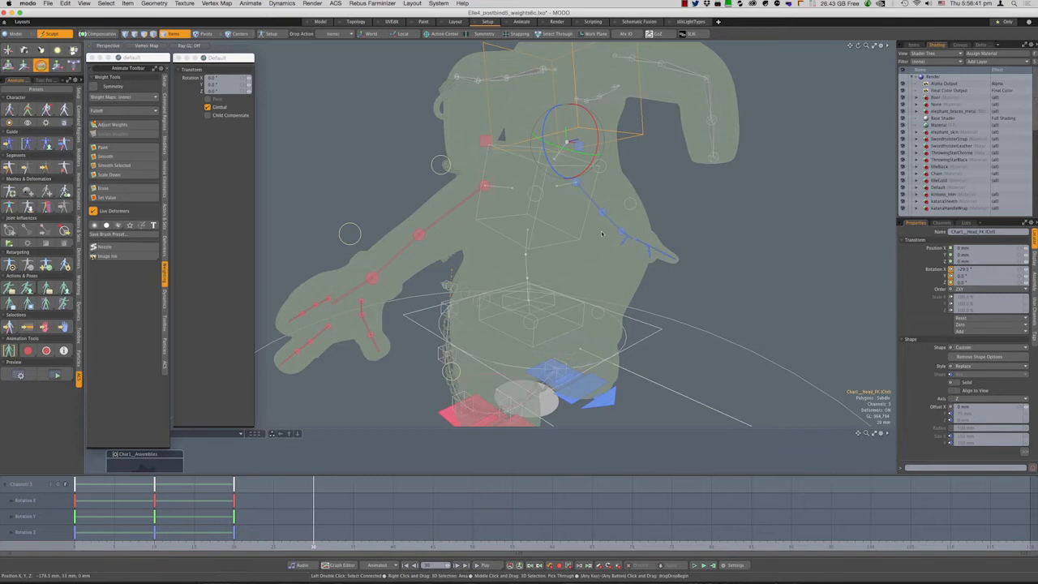
alt+drag(697, 340, 779, 320)
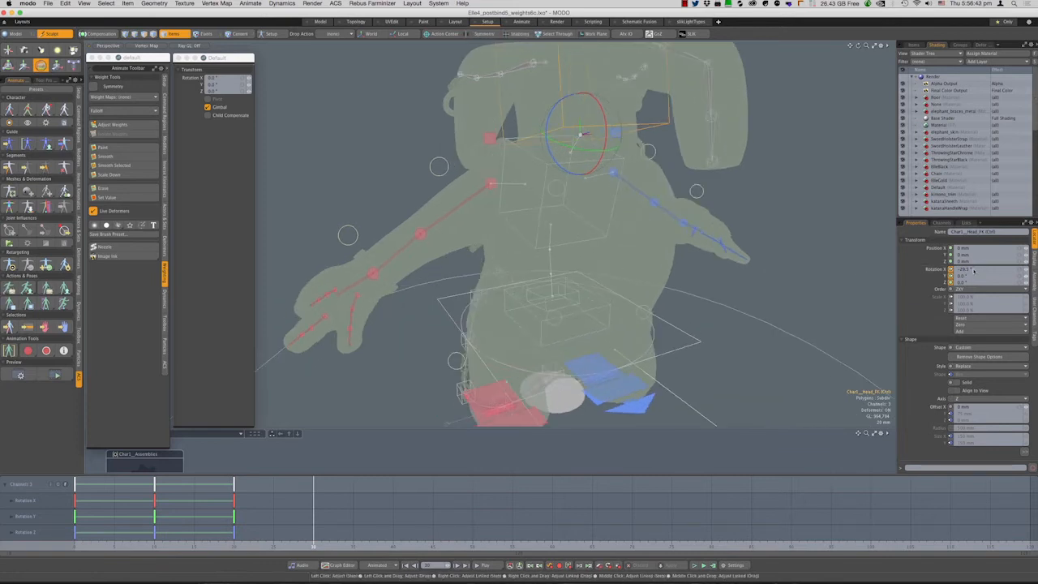
key(Return)
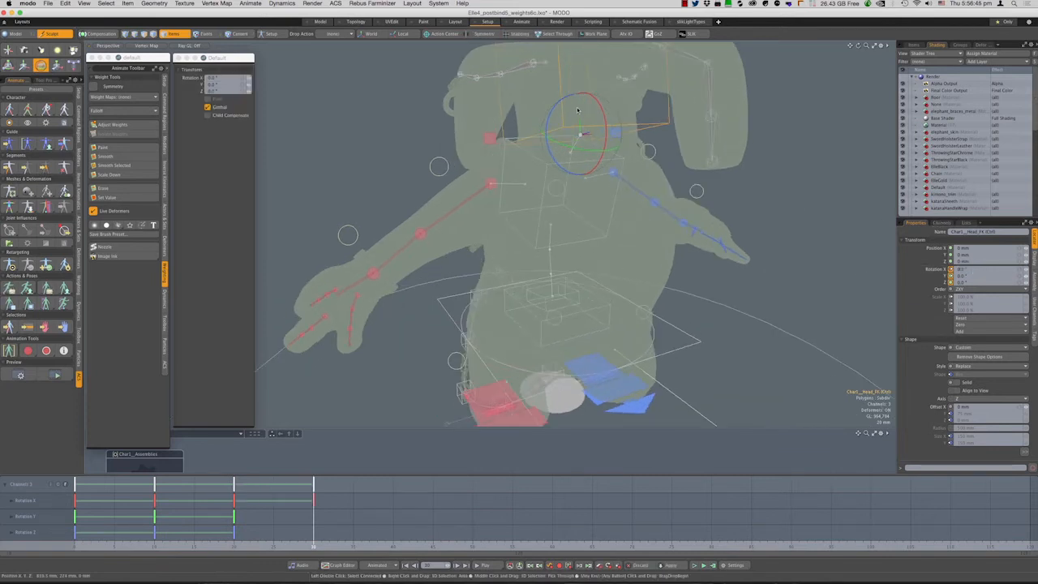
drag(561, 108, 550, 140)
click(394, 512)
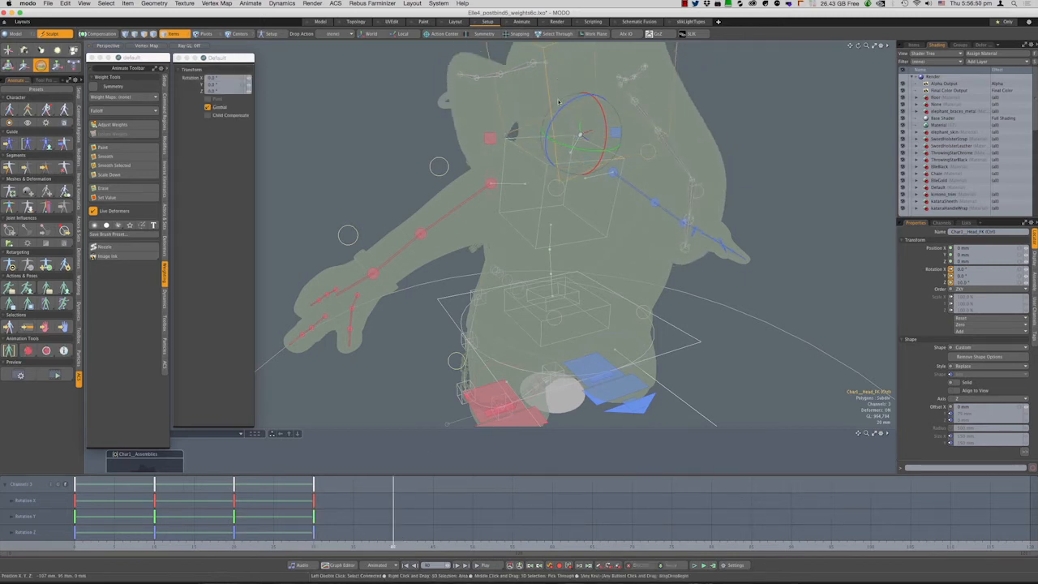
drag(556, 120, 550, 140)
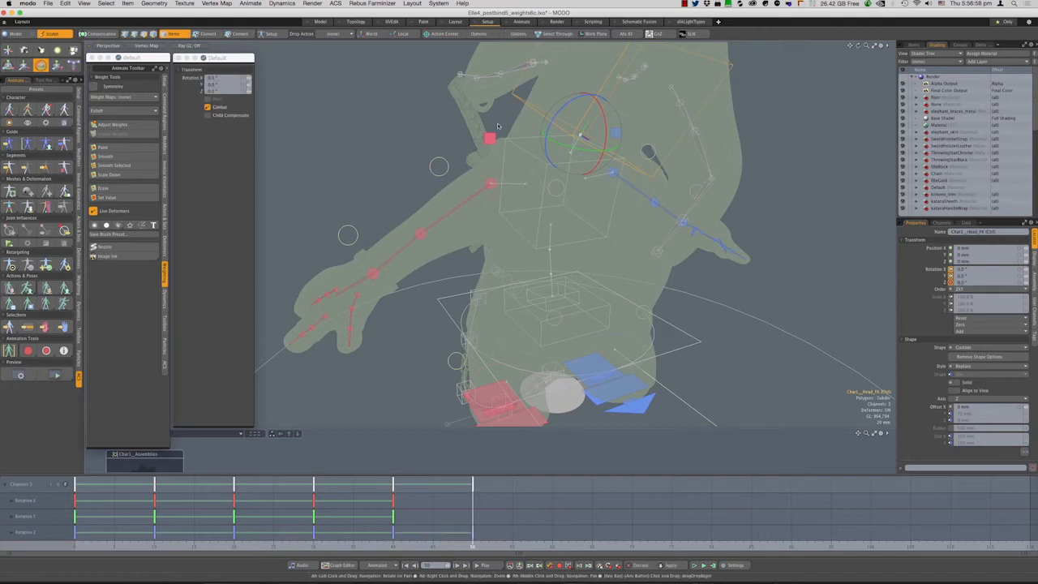
Turn the head controller about Y to one side at frame 50 and to the opposite side at frame 60
alt+drag(513, 130, 594, 166)
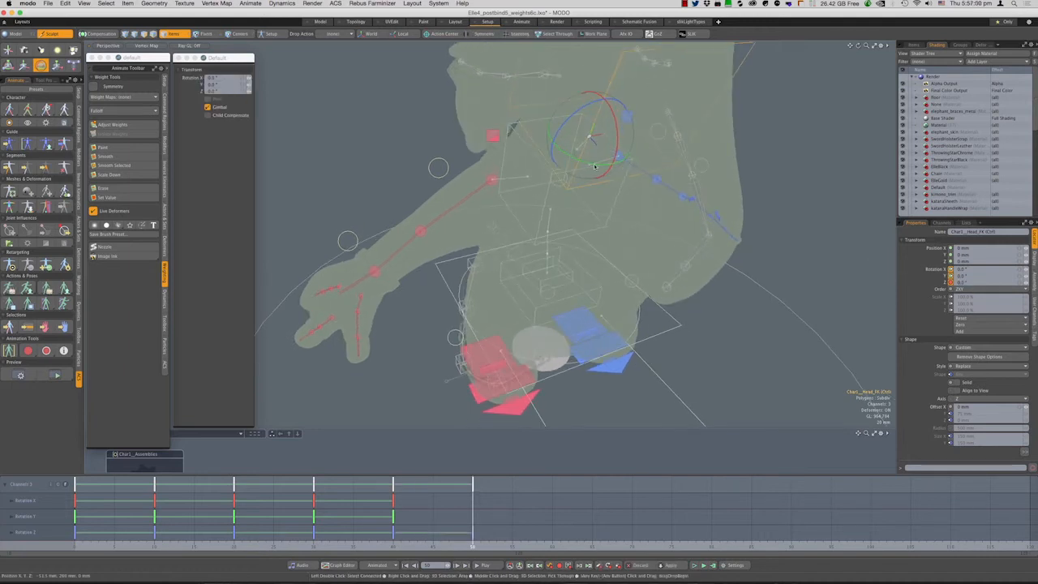
drag(512, 130, 560, 177)
key(space)
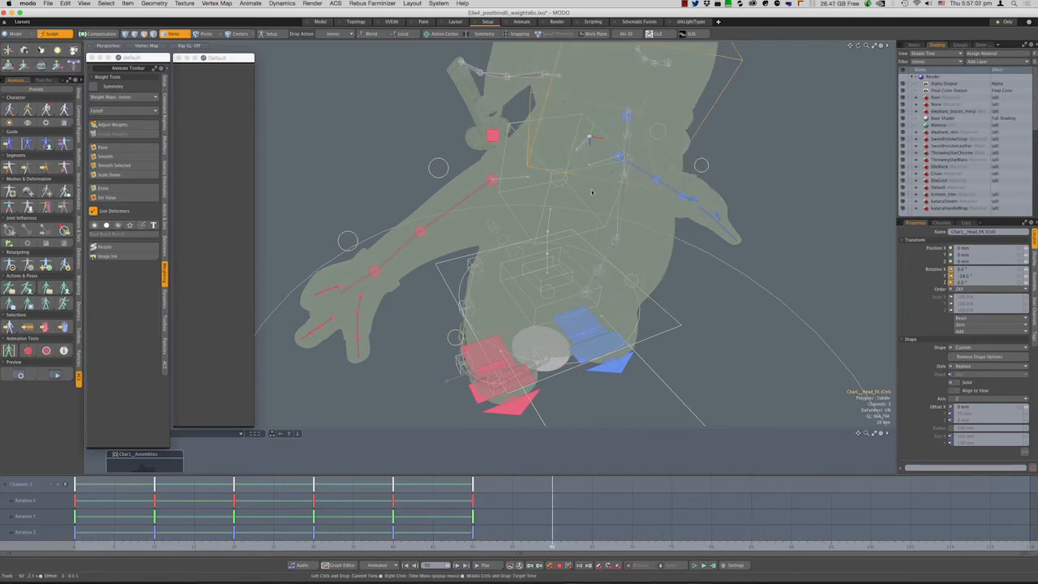
key(e)
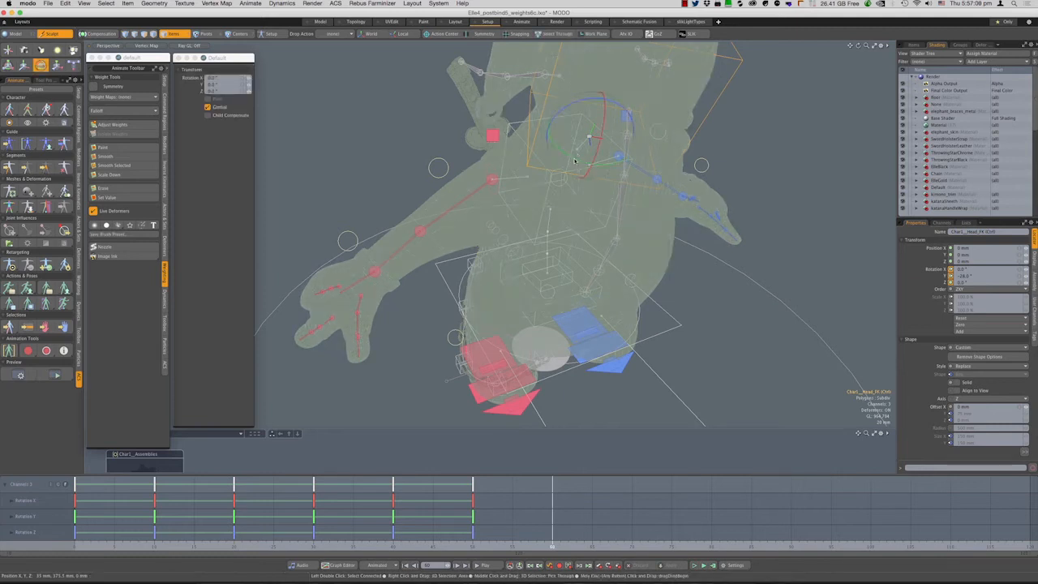
drag(596, 158, 626, 162)
key(q)
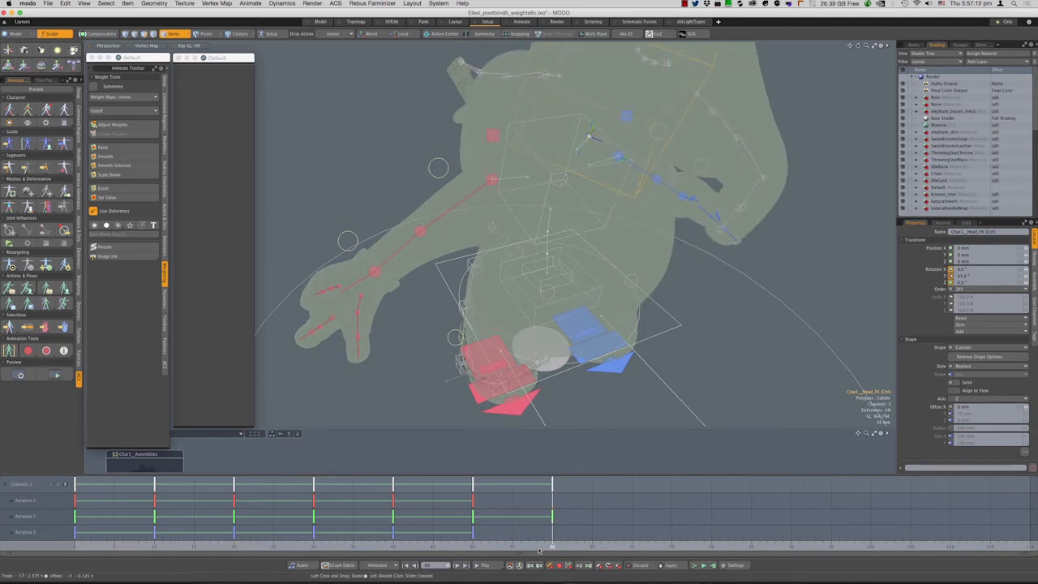
Move to frame 57, display the bind skeleton, and select the head bind joint to view its weights on the mesh
key(e)
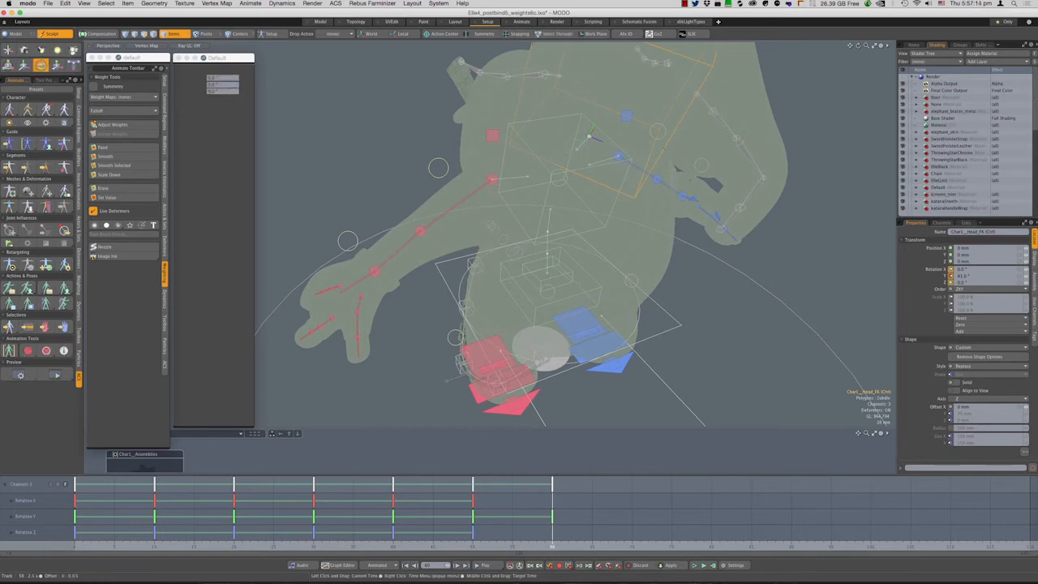
drag(551, 522, 528, 522)
key(q)
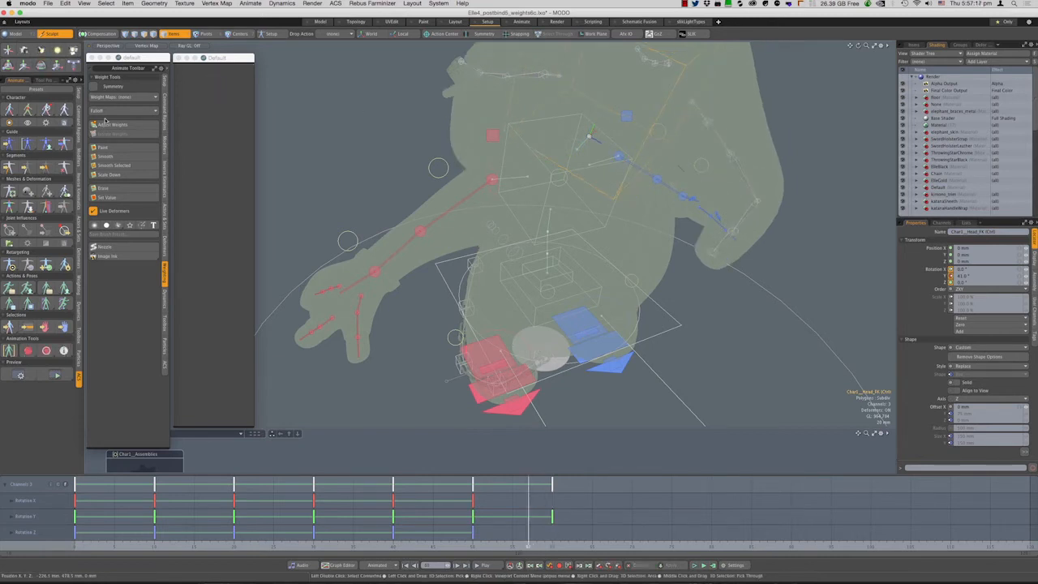
click(390, 103)
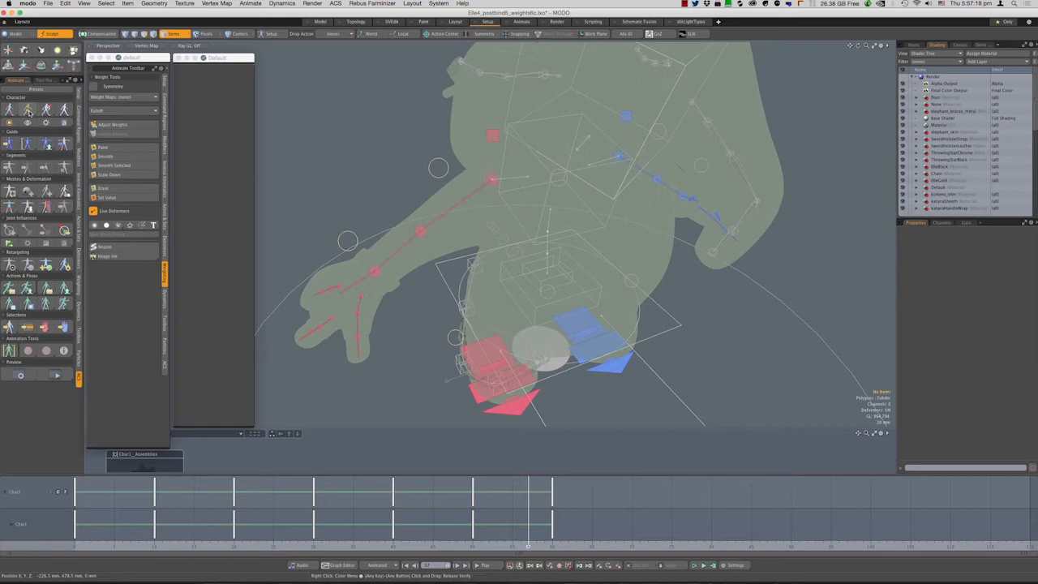
click(27, 111)
click(637, 192)
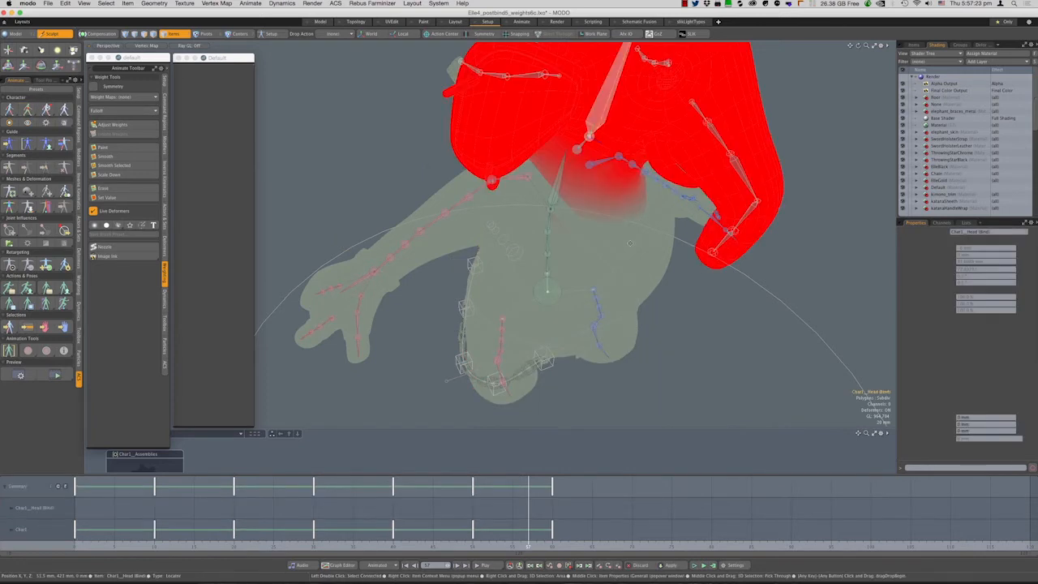
alt+drag(629, 242, 527, 303)
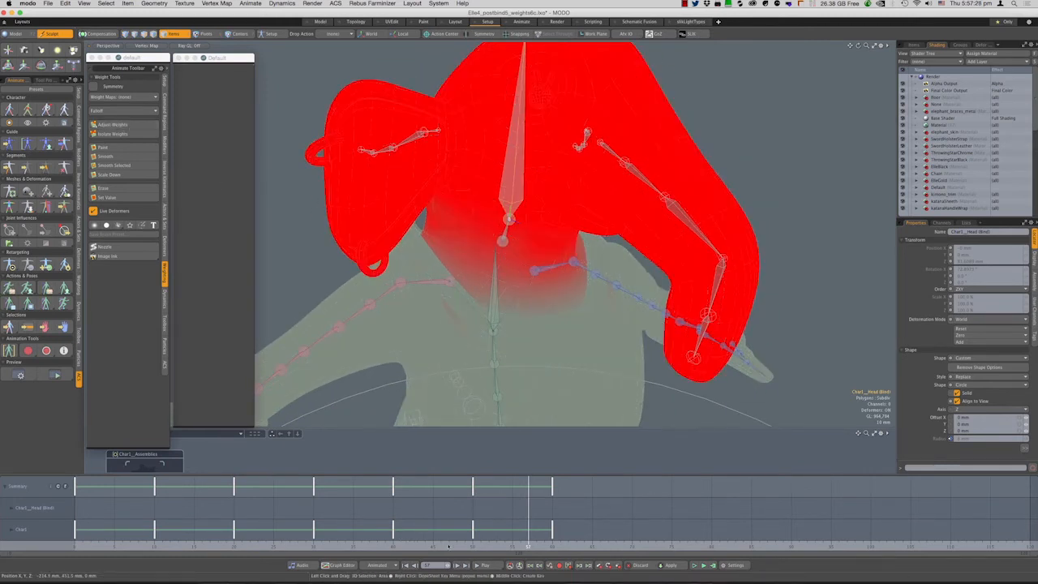
Move to frame 20 and examine the head bind joint's weight falloff around the neck and shoulders
drag(528, 545, 236, 547)
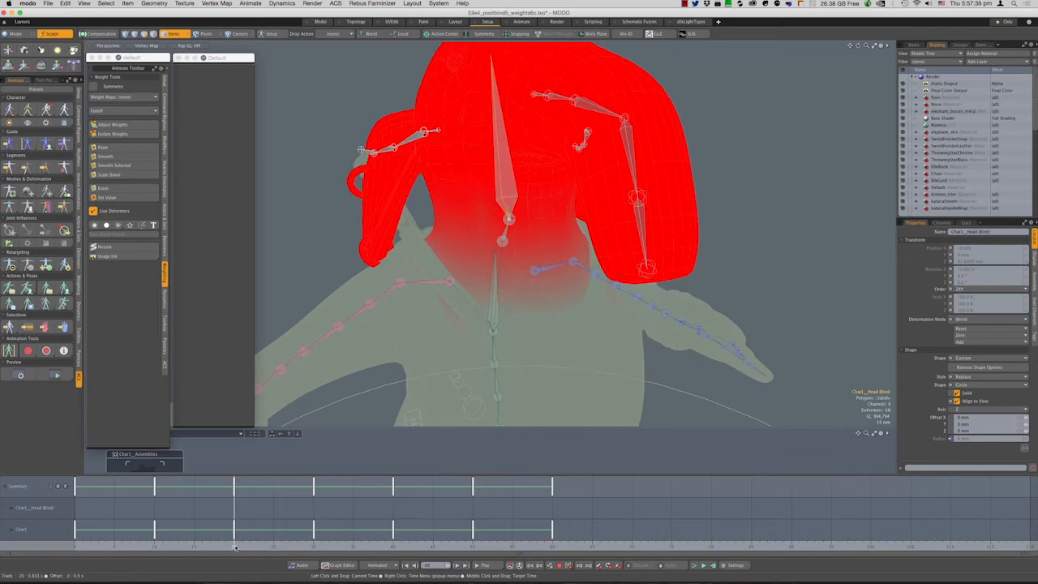
scroll(565, 267, up, 5)
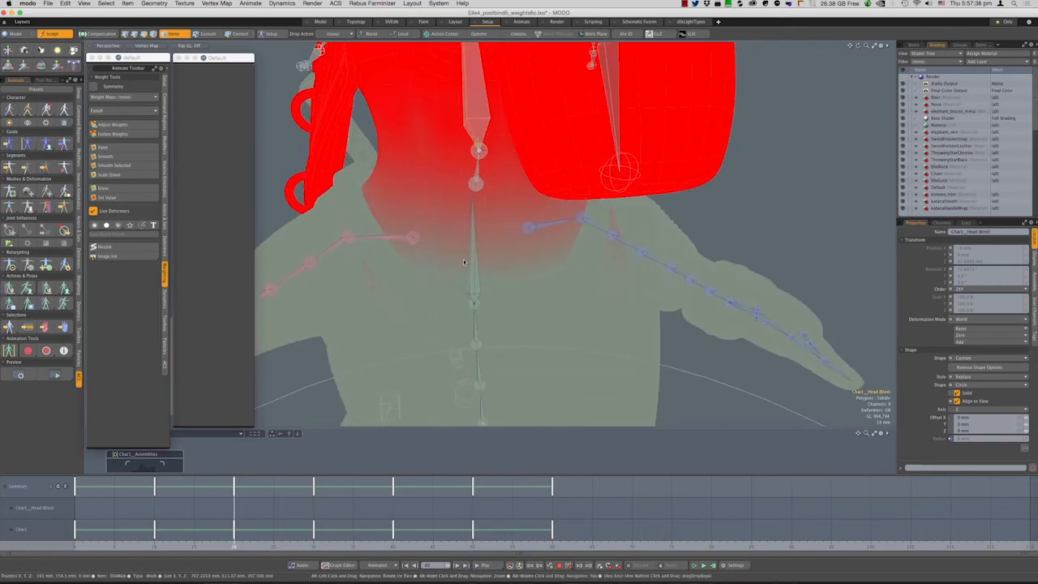
mouse_move(588, 268)
alt+mouse_down()
mouse_move(488, 253)
mouse_move(577, 265)
mouse_move(463, 270)
alt+mouse_up()
click(118, 149)
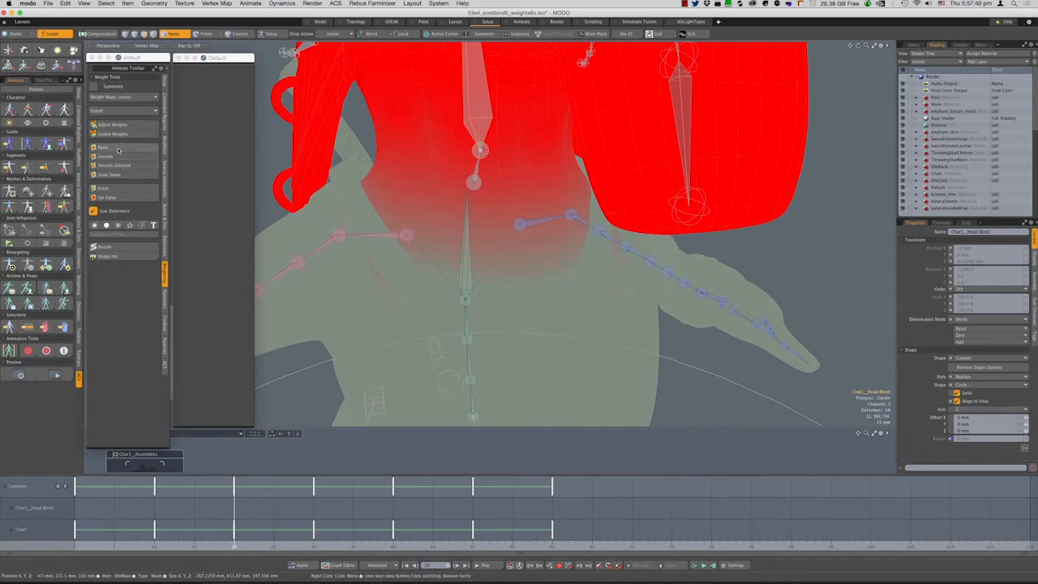
right_click(485, 388)
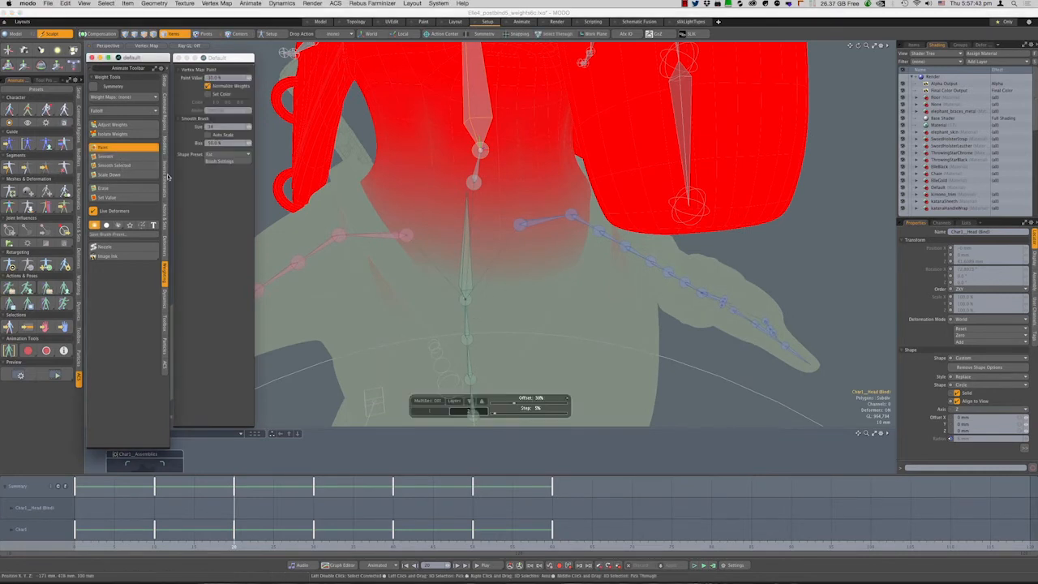
key(space)
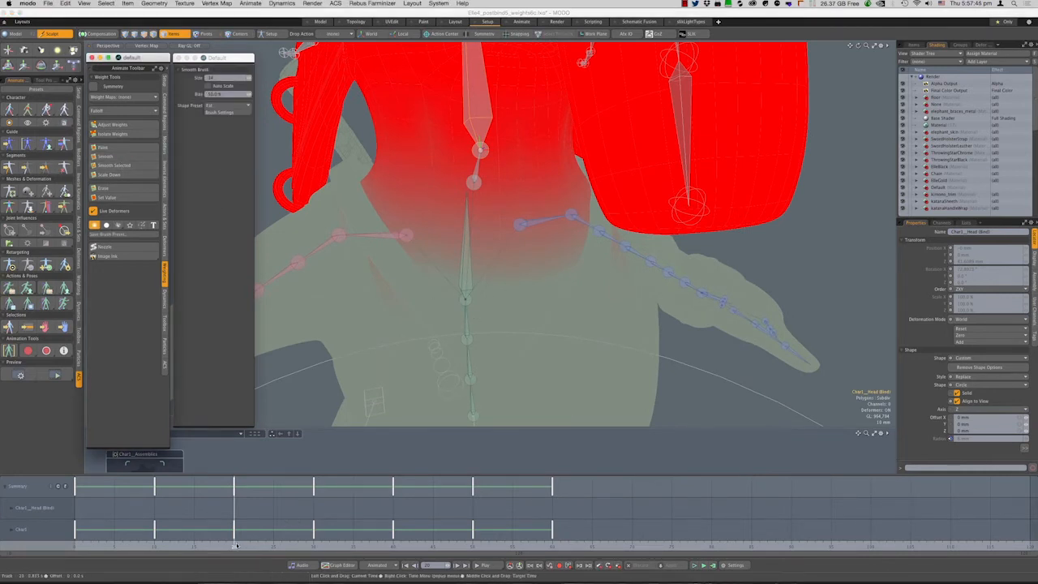
Keep the head pose at frame 20 and turn off Live Deformers in the weight tools
click(235, 545)
mouse_move(235, 545)
mouse_down()
mouse_move(291, 545)
mouse_move(235, 545)
mouse_up()
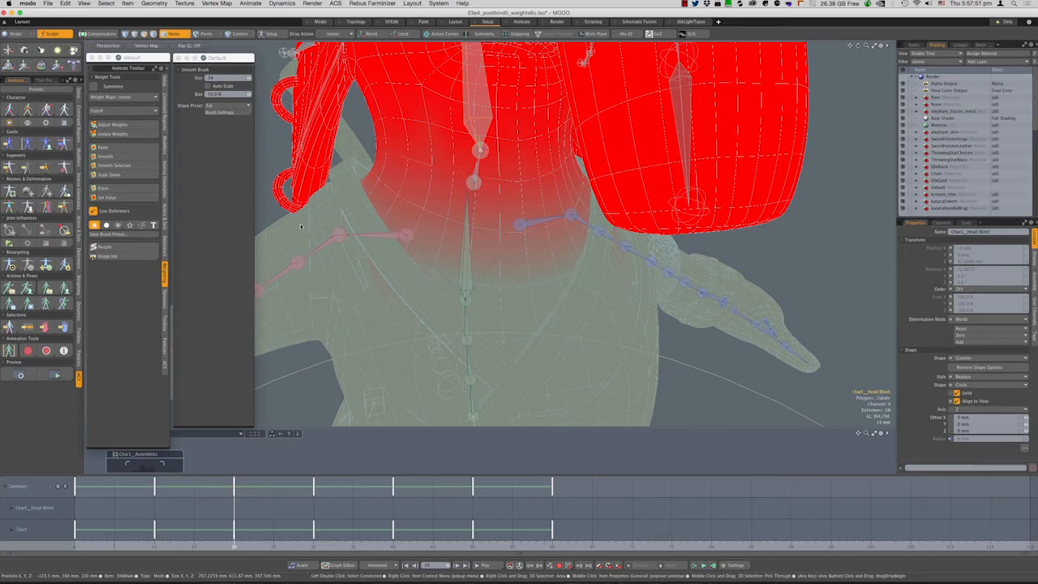
click(108, 213)
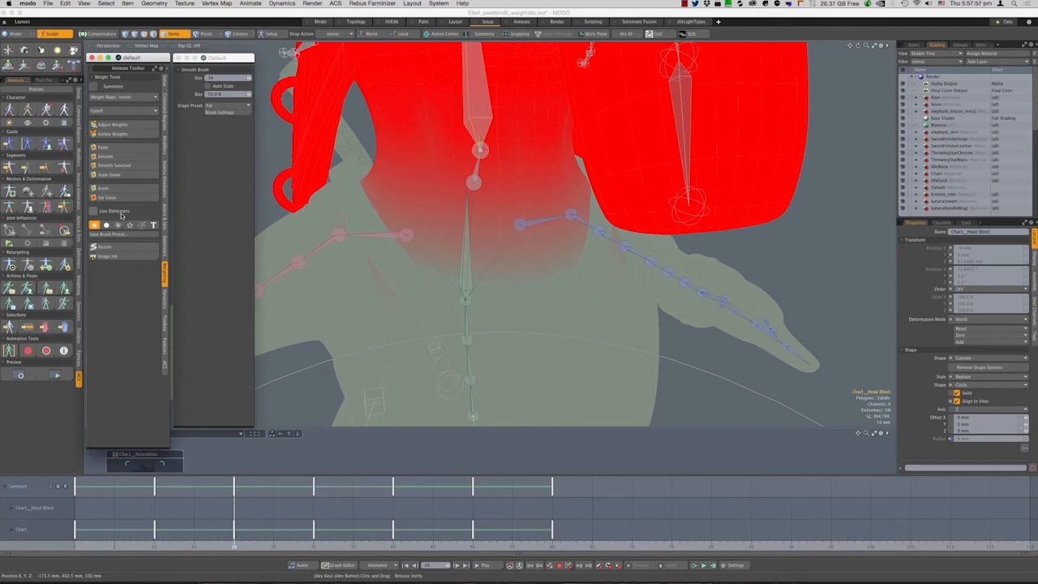
Compare the chest bind joint's weights around the neck with the head bind joint's, leaving the head bind joint selected
click(117, 151)
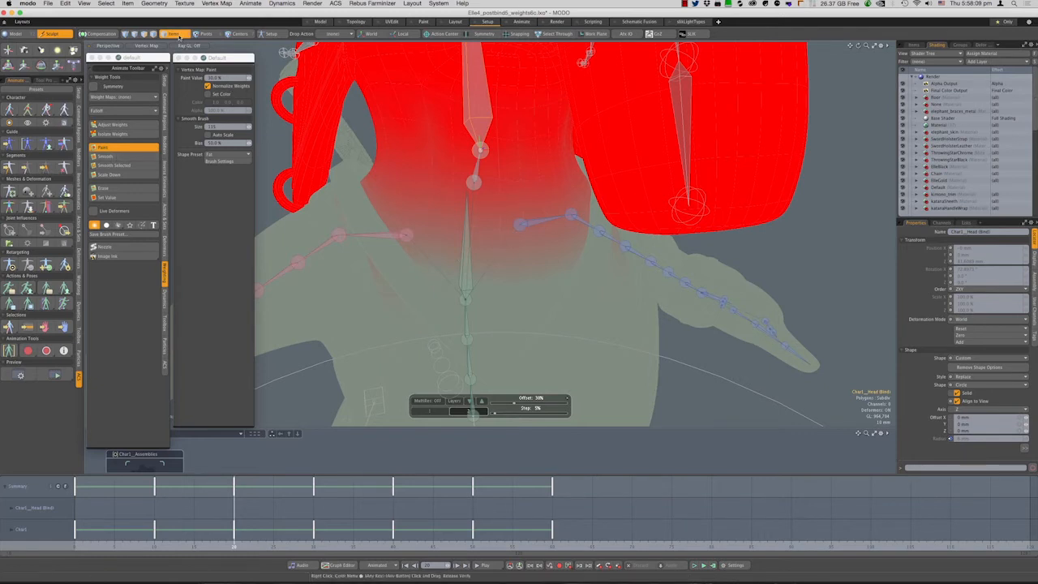
key(space)
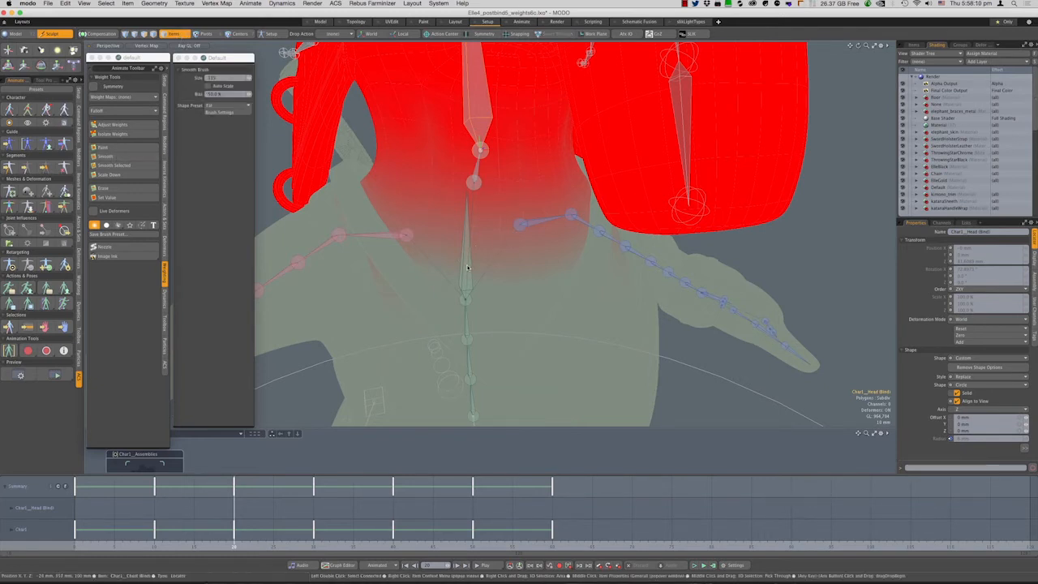
click(467, 268)
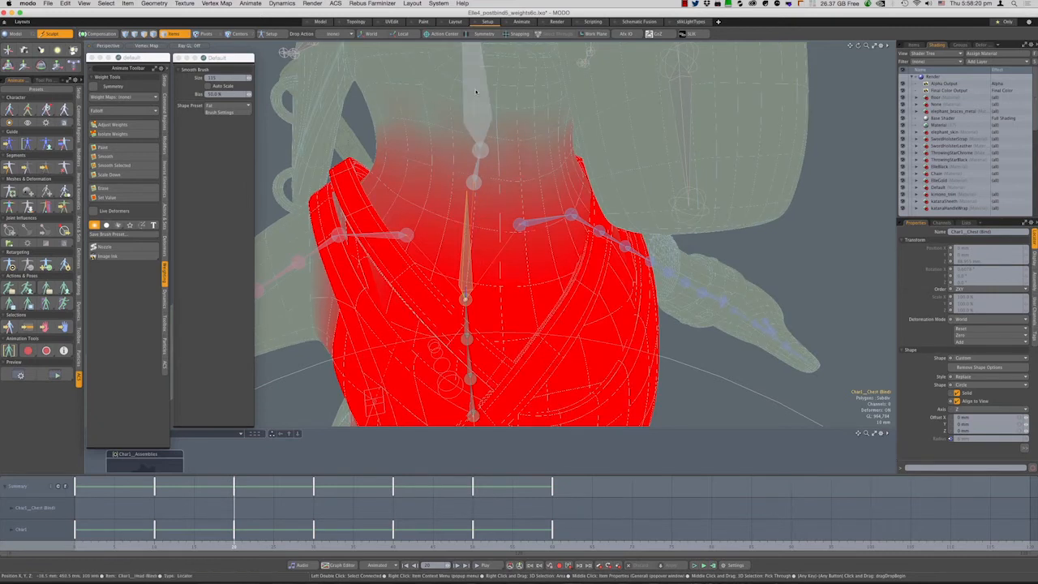
click(491, 169)
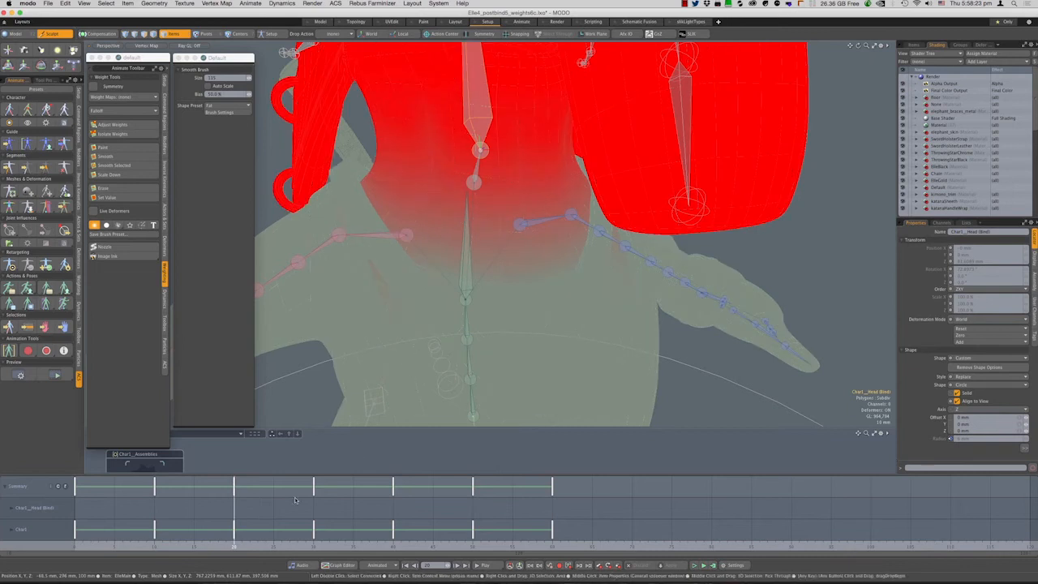
Move to frame 31 and examine the head bind joint's weights on the turned neck and shoulders from different angles
drag(234, 545, 321, 545)
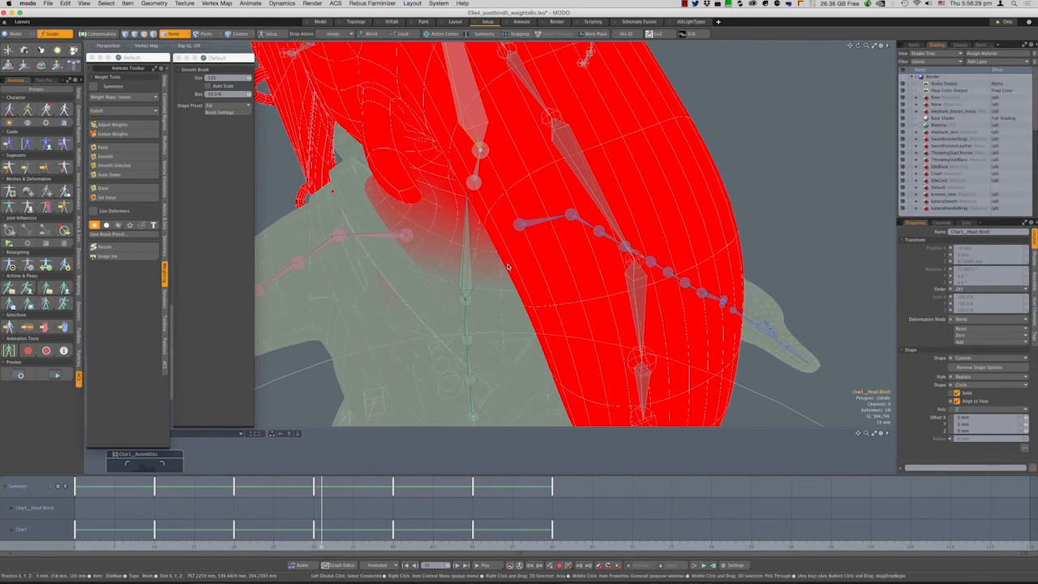
alt+drag(510, 243, 469, 212)
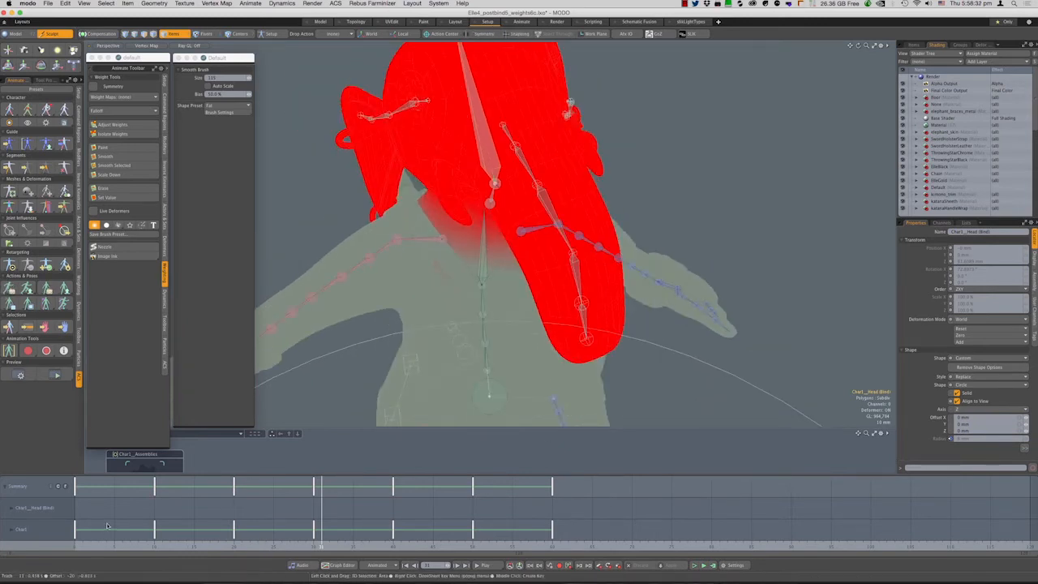
alt+drag(632, 267, 669, 286)
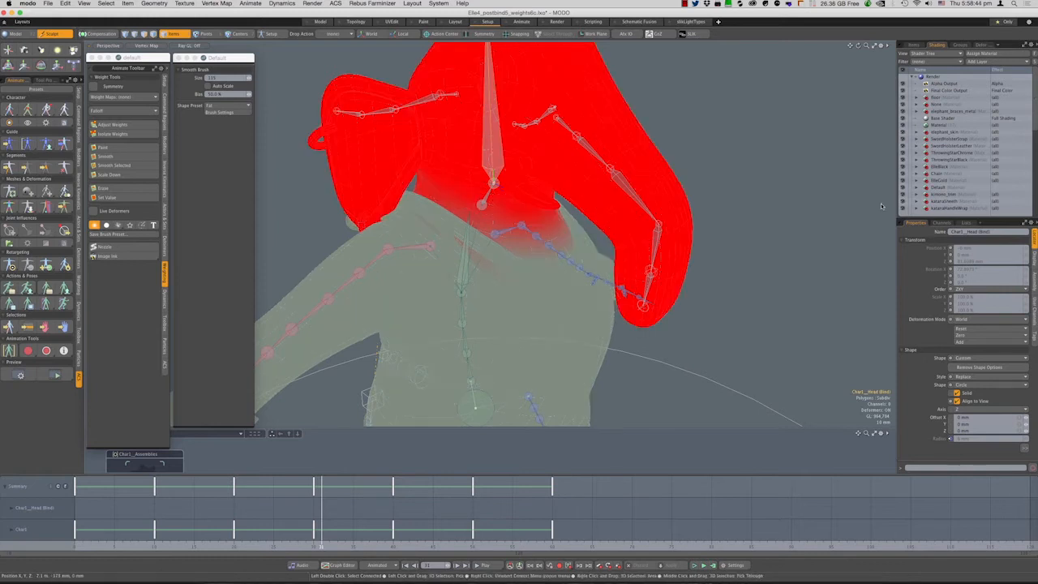
Bring the floating camera viewport over the main view and frame the elephant's head, neck and upper body in it
drag(1037, 284, 510, 70)
alt+drag(633, 237, 647, 220)
alt+drag(818, 112, 605, 228)
alt+shift+drag(605, 228, 629, 223)
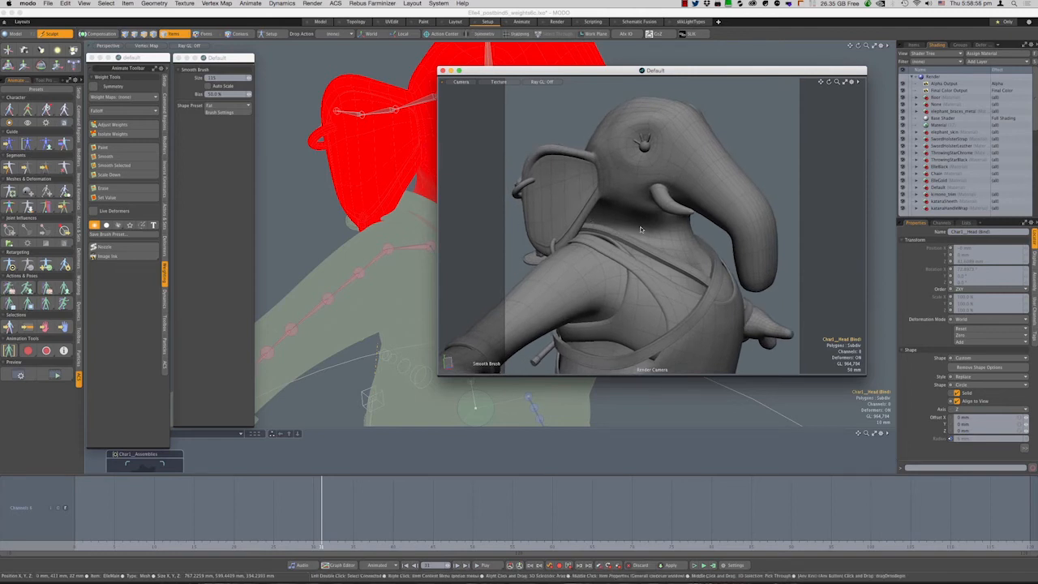
Scrub the animation to frame 51 and reposition the camera preview window to examine the head and neck deformation
click(352, 519)
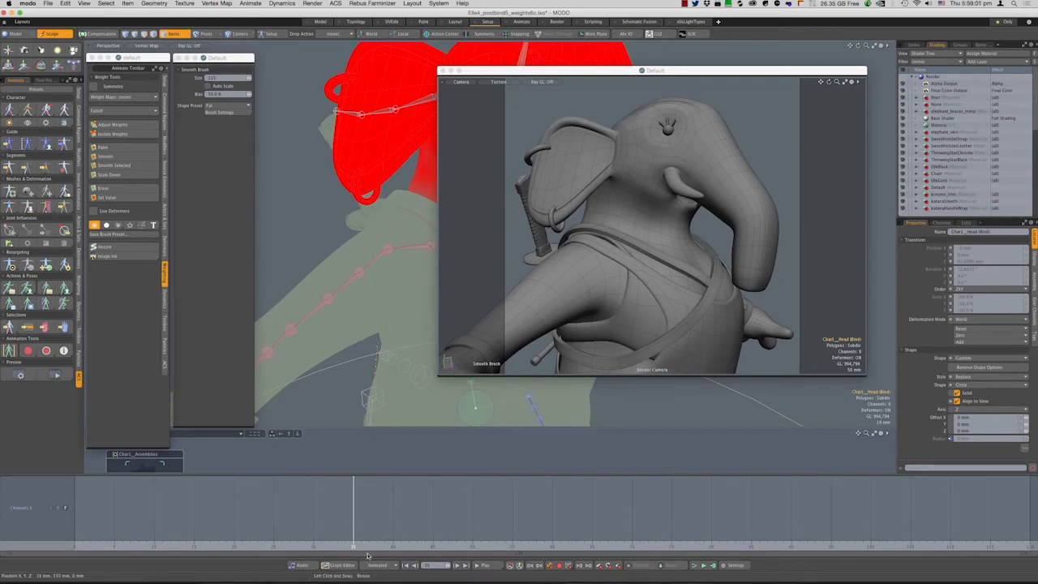
drag(369, 519, 481, 519)
drag(696, 70, 617, 78)
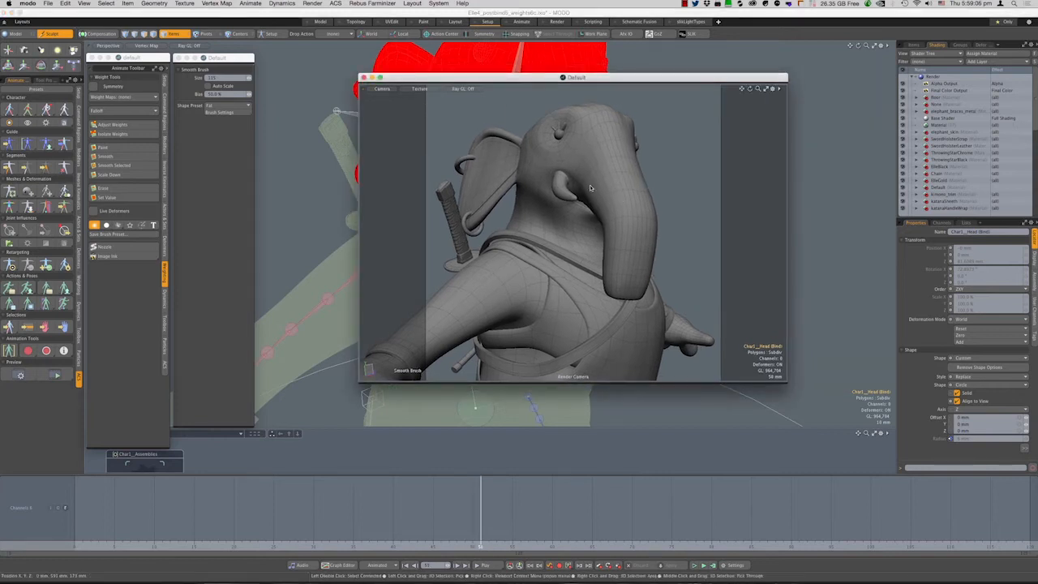
Select the base Material in the Shader Tree and scrub the animation to review the shaded neck deformation in the preview
click(941, 126)
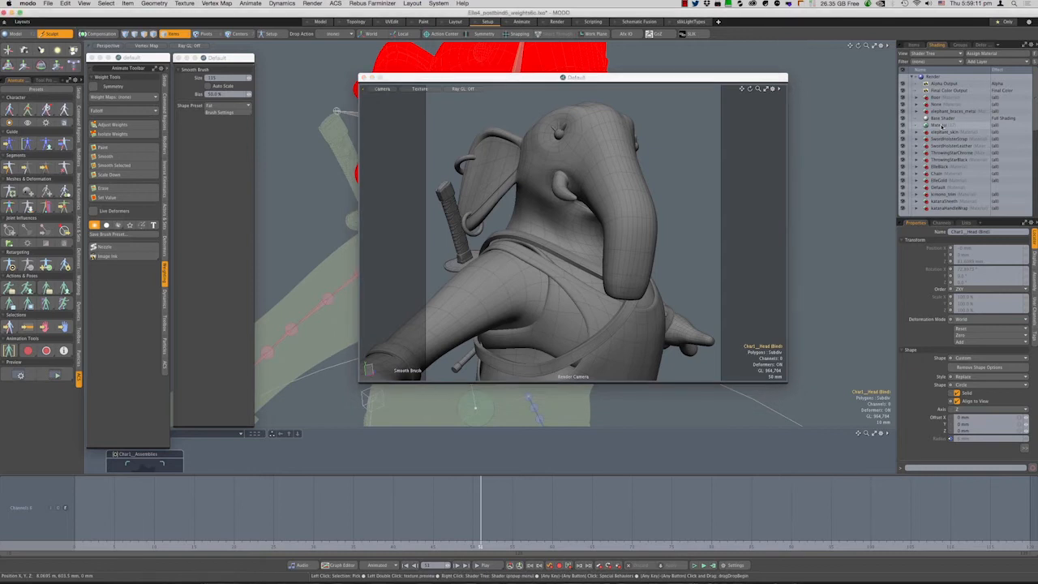
click(942, 125)
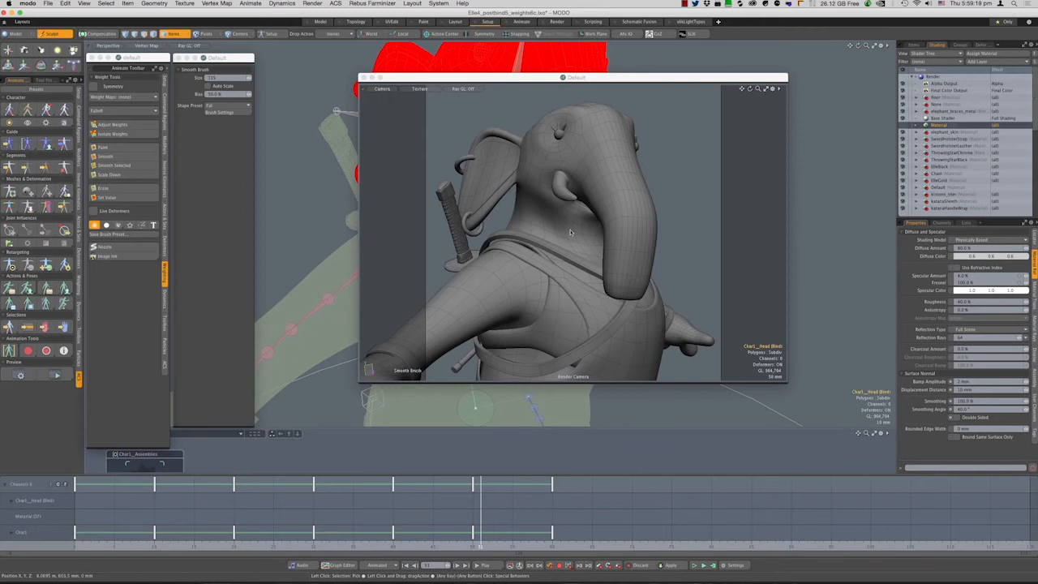
right_click(544, 260)
click(598, 304)
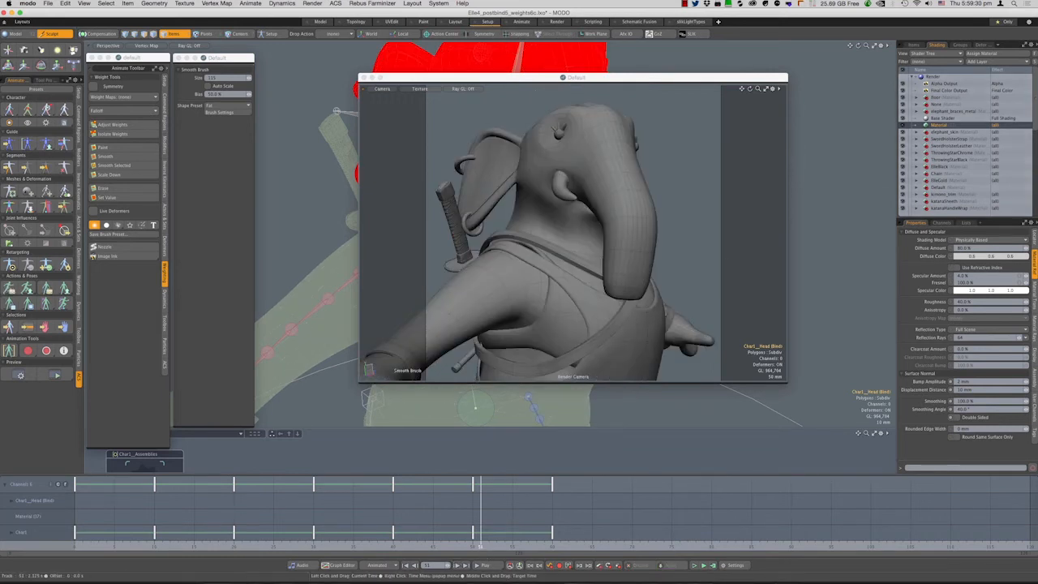
drag(481, 546, 203, 542)
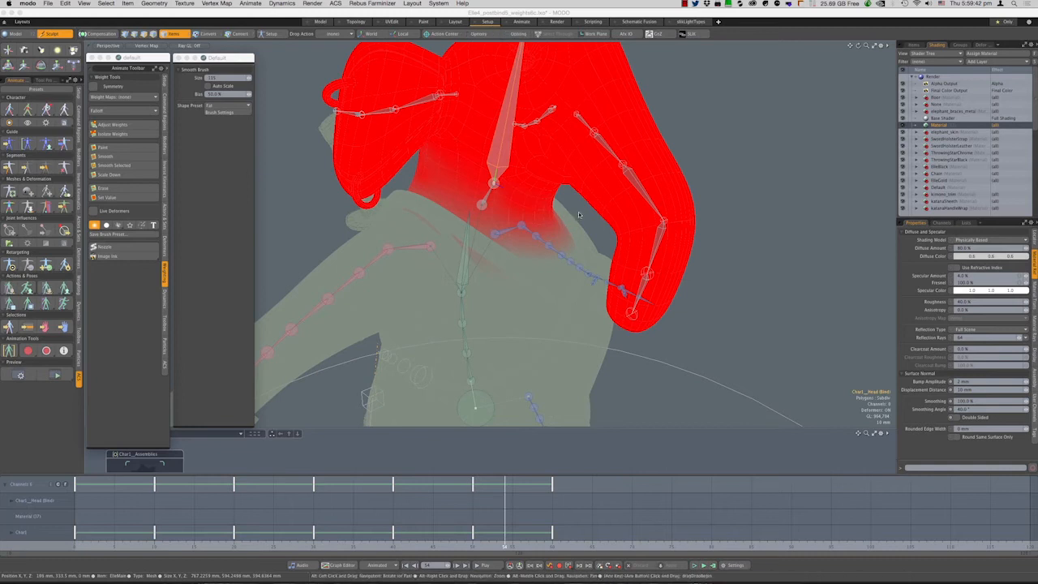
Select the left upper arm, thumb and root joints in turn to examine each joint's weight map on the character
alt+drag(577, 216, 444, 272)
scroll(330, 208, down, 5)
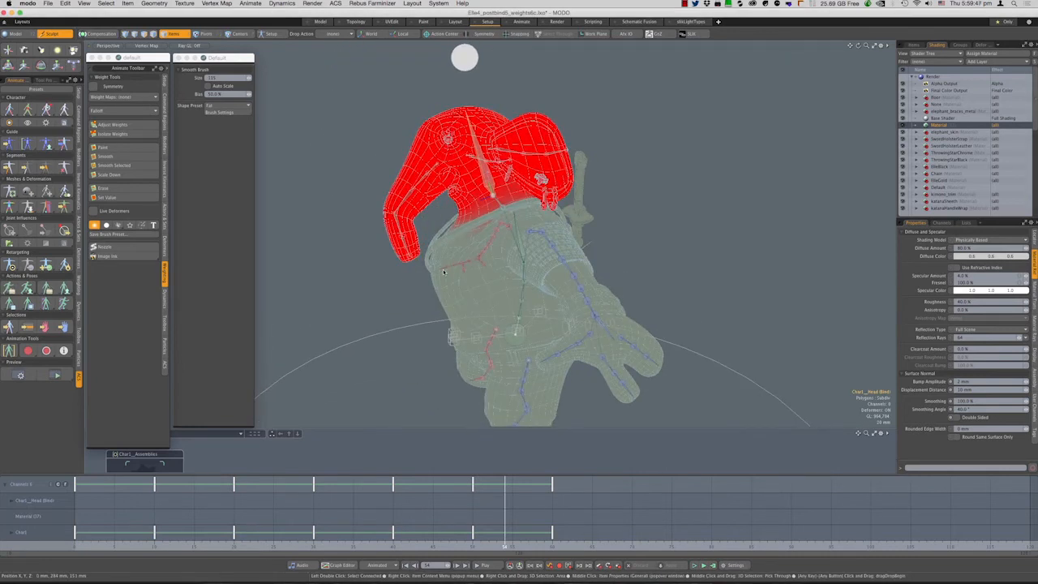
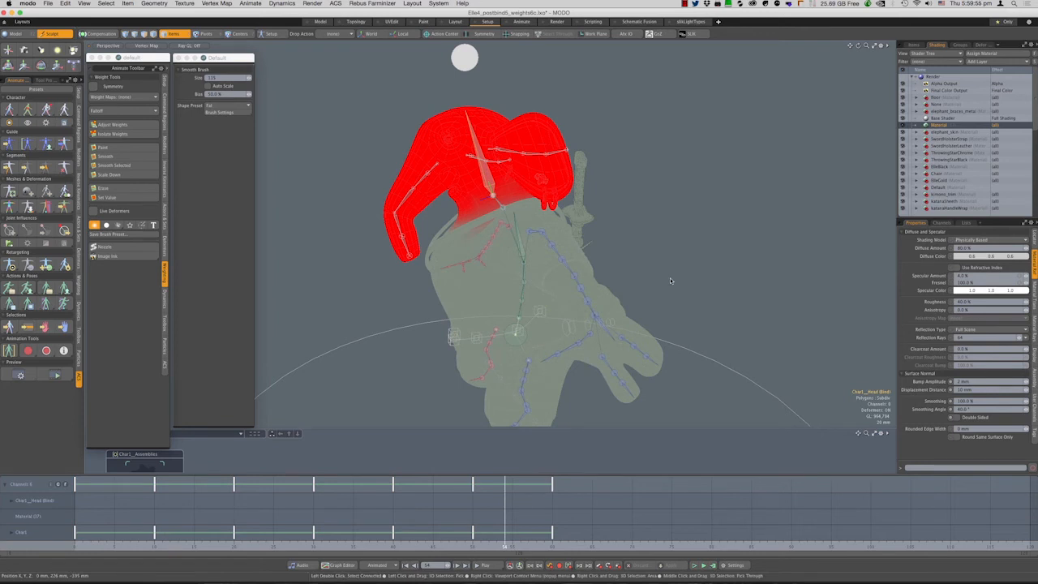
click(556, 249)
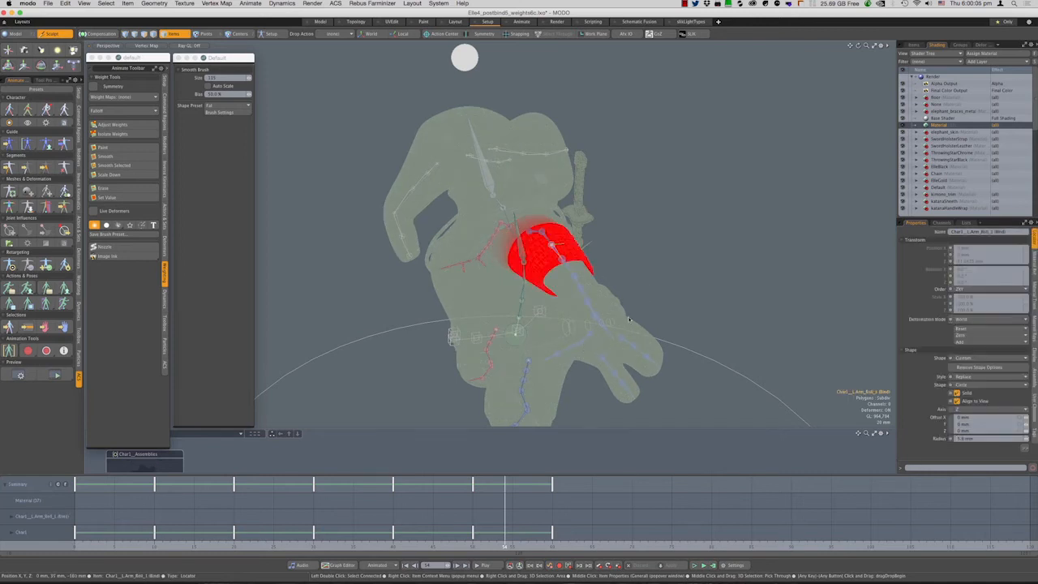
click(644, 297)
click(568, 354)
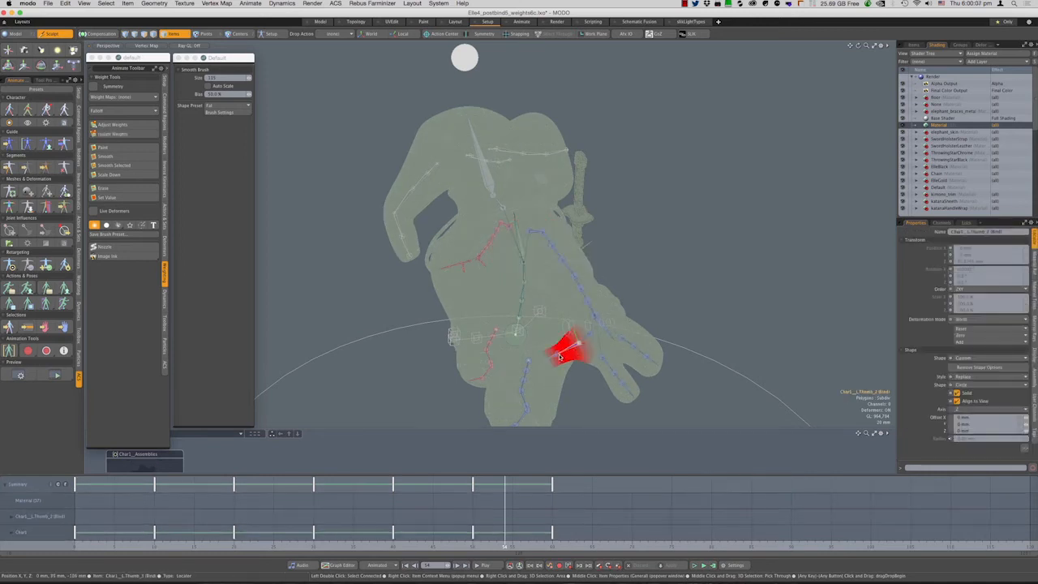
click(561, 358)
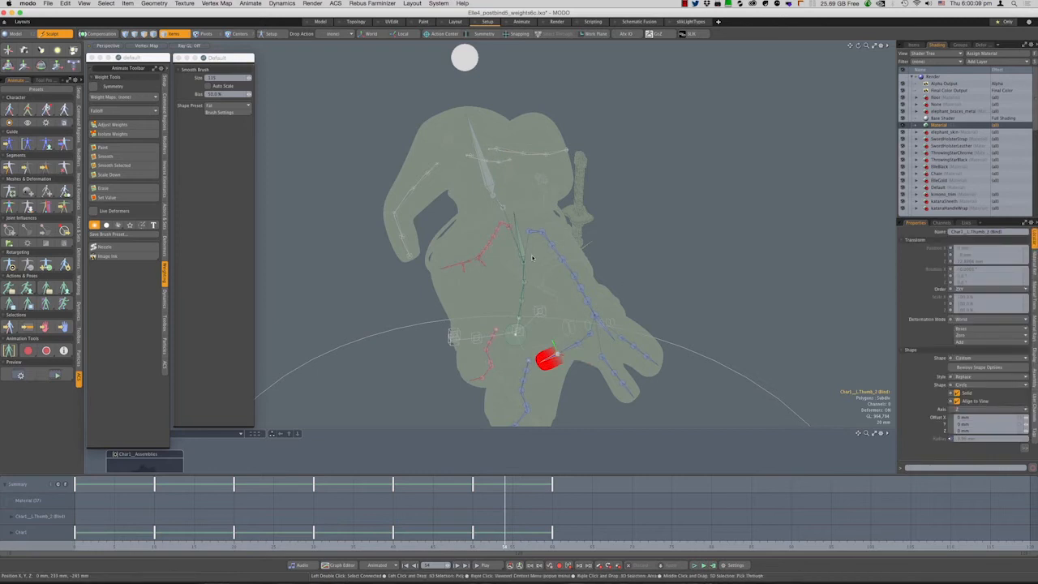
alt+drag(645, 219, 538, 157)
scroll(550, 319, up, 3)
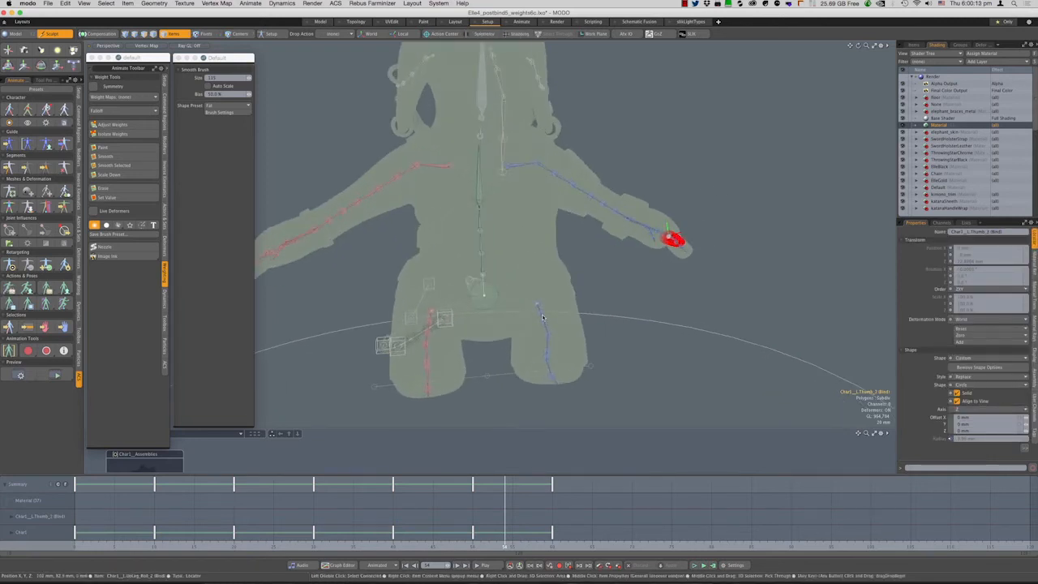
click(491, 298)
alt+drag(492, 298, 520, 278)
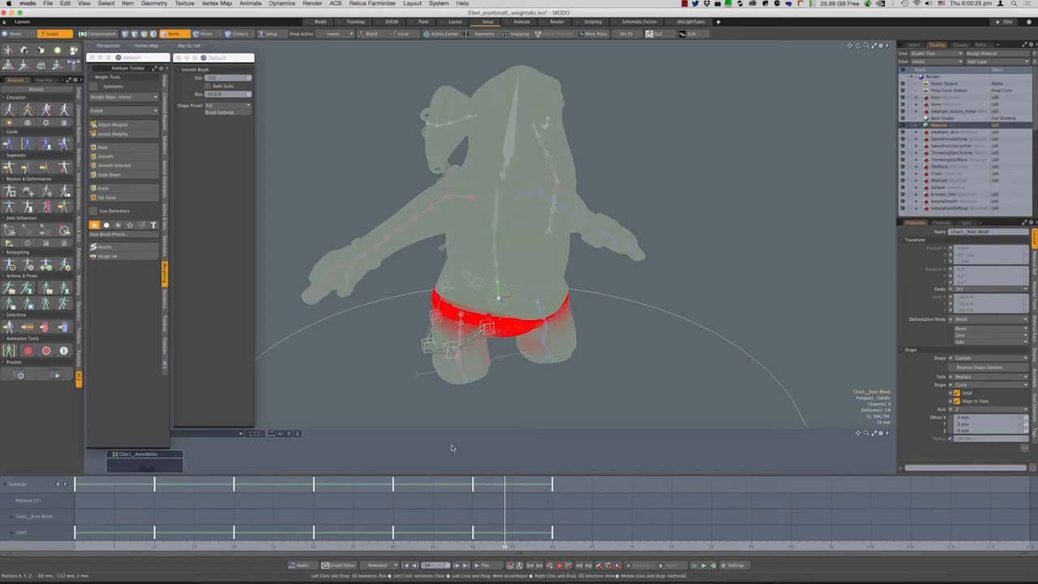
Switch to Finder to view the saved scene versions in the ElleModel folder, and return to MODO with nothing selected
mouse_move(376, 578)
key(ctrl+Up)
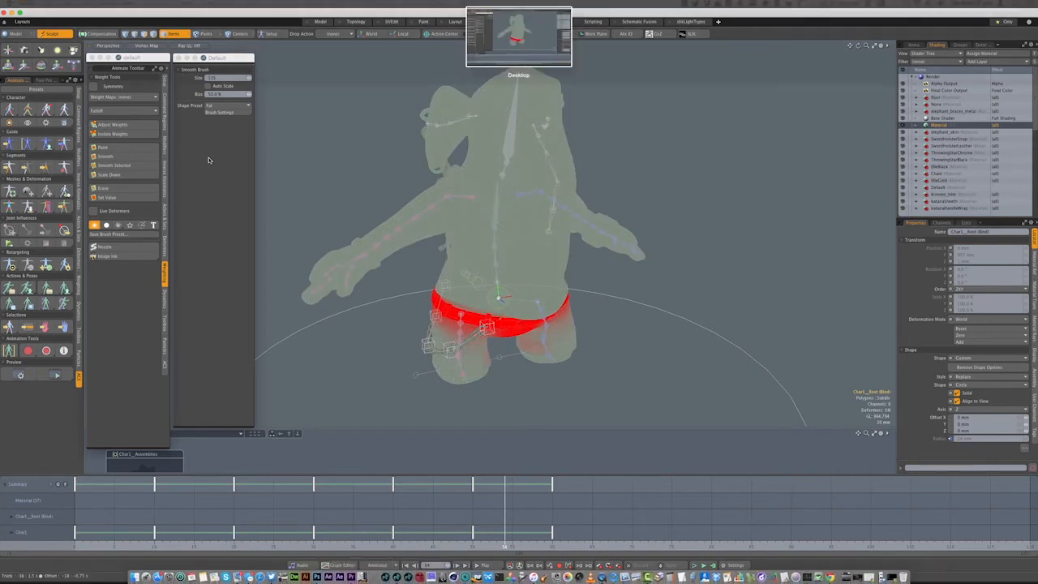
click(273, 296)
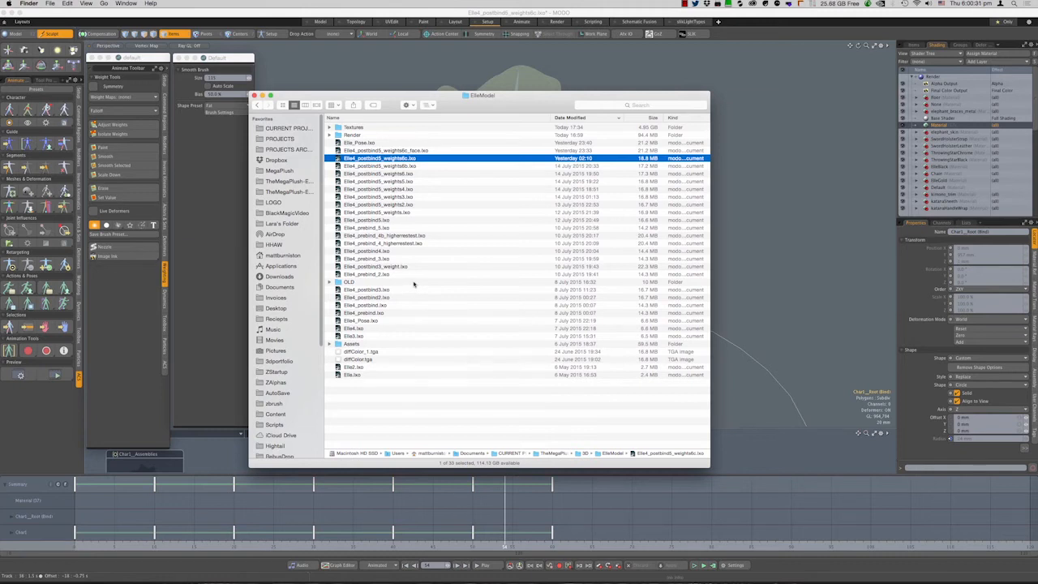
click(408, 75)
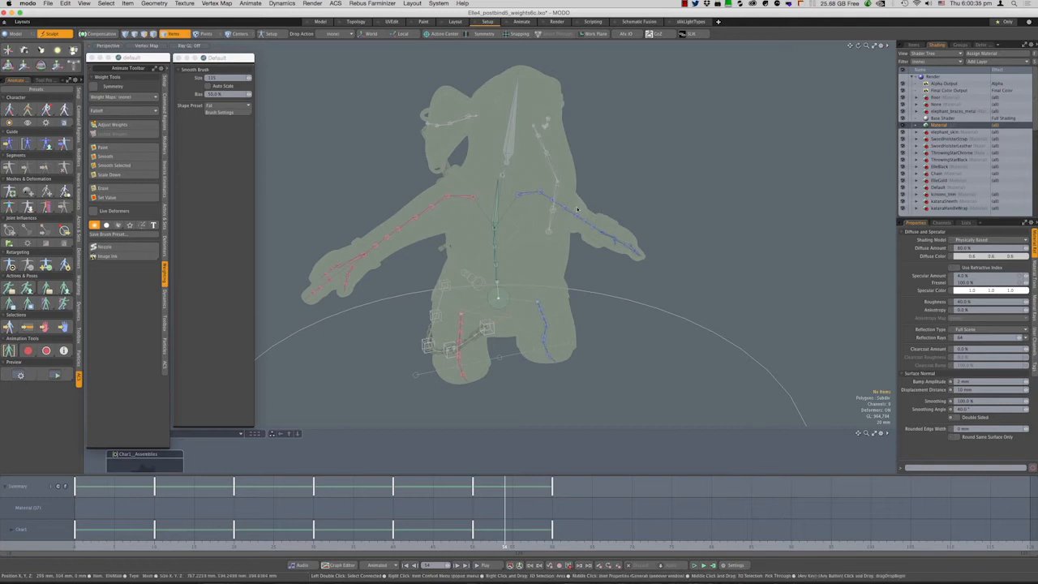
Turn on Setup mode and select the Chain mesh to inspect its straight rest pose below the legs
alt+drag(605, 244, 615, 279)
scroll(615, 279, up, 5)
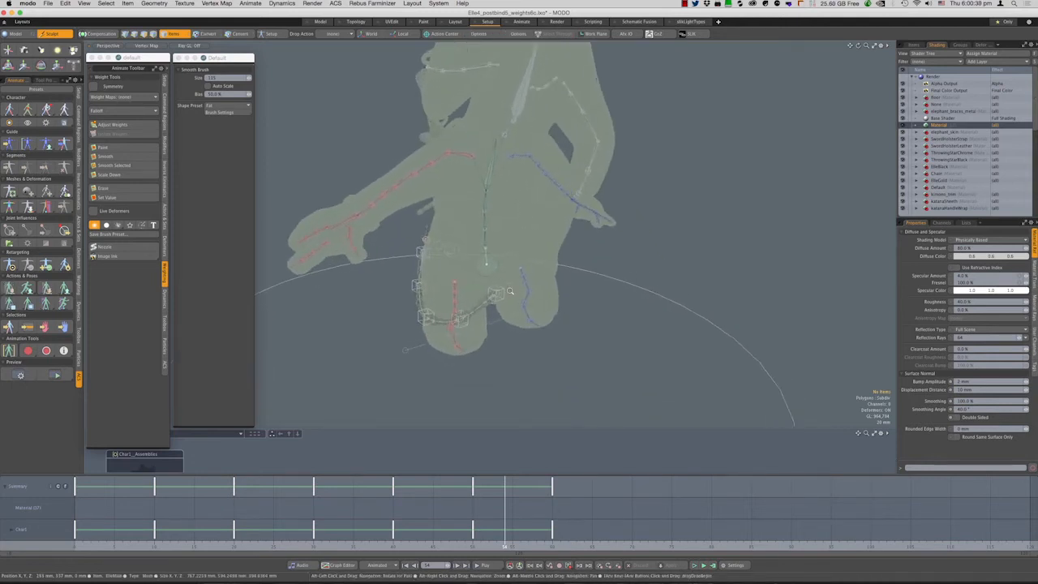
alt+drag(428, 315, 507, 292)
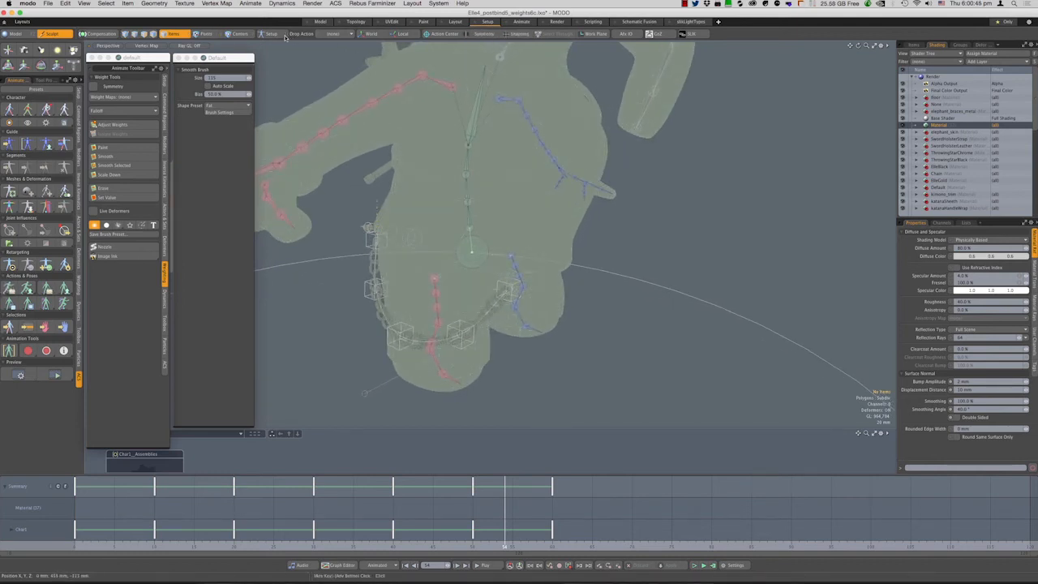
click(272, 33)
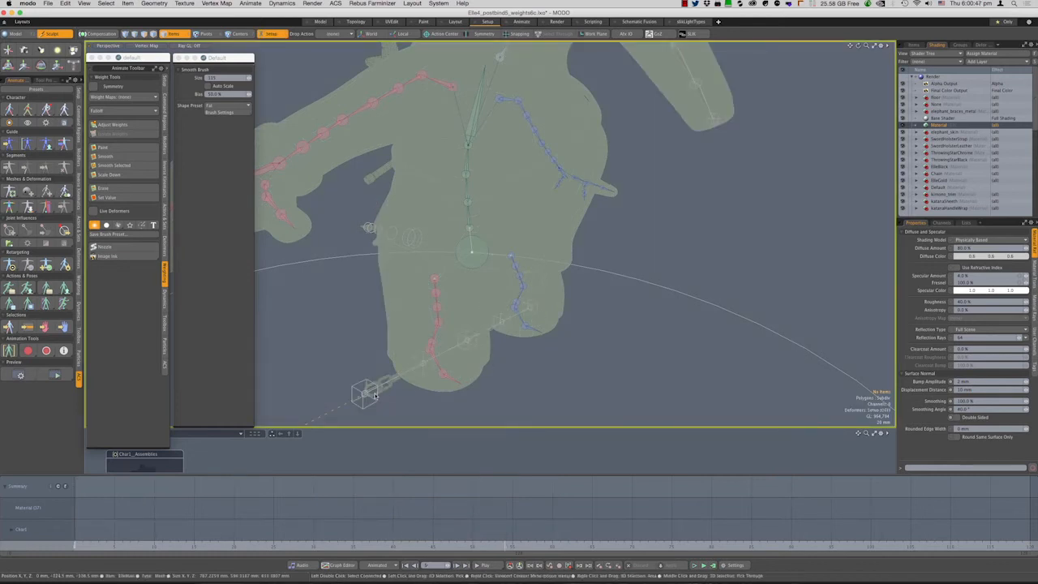
click(386, 390)
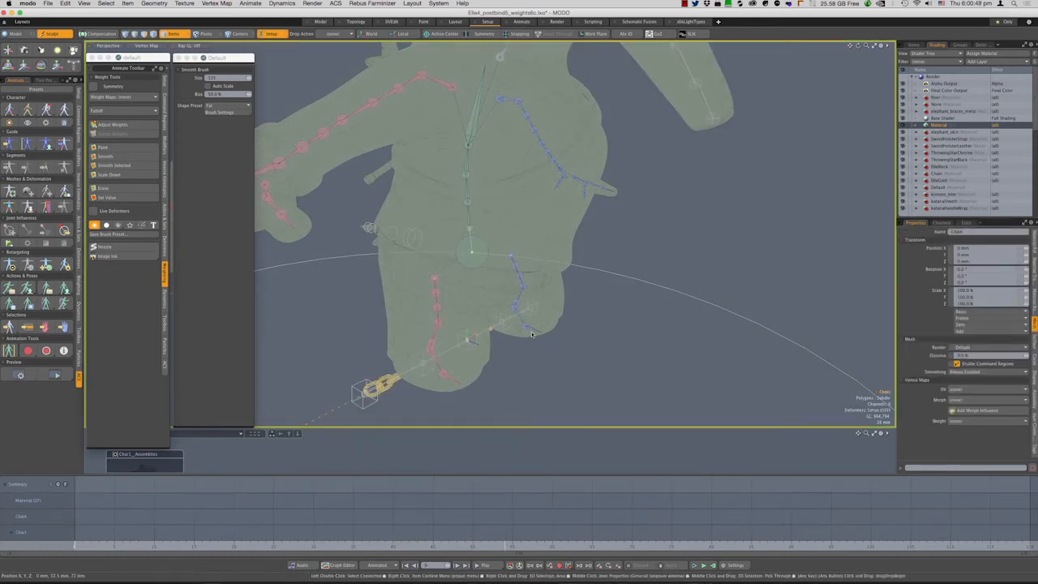
alt+drag(386, 390, 462, 219)
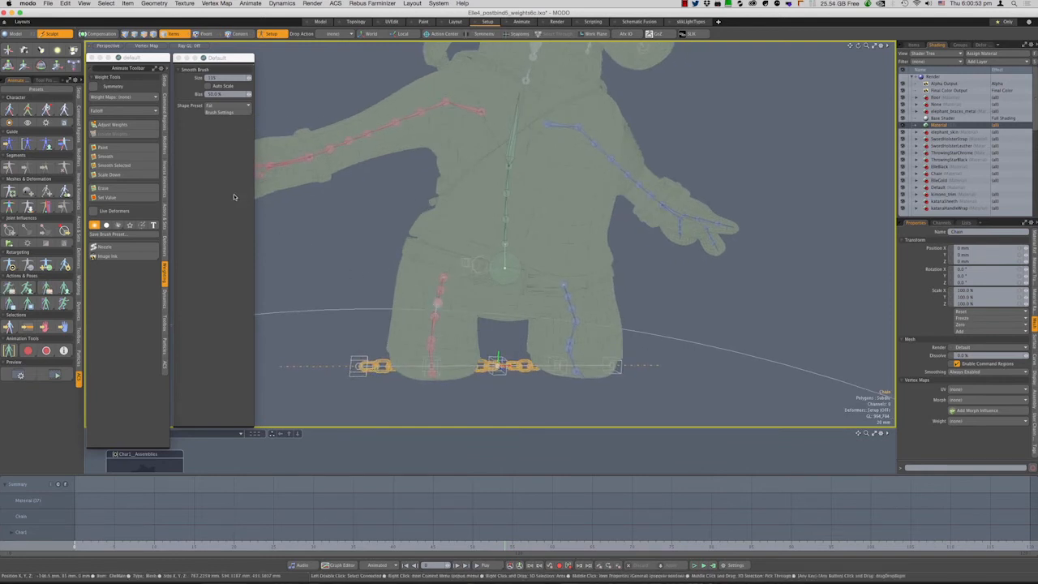
Display the mesh deformer tools and turn Setup mode off to view the chain in its deformed pose around the hips
click(166, 146)
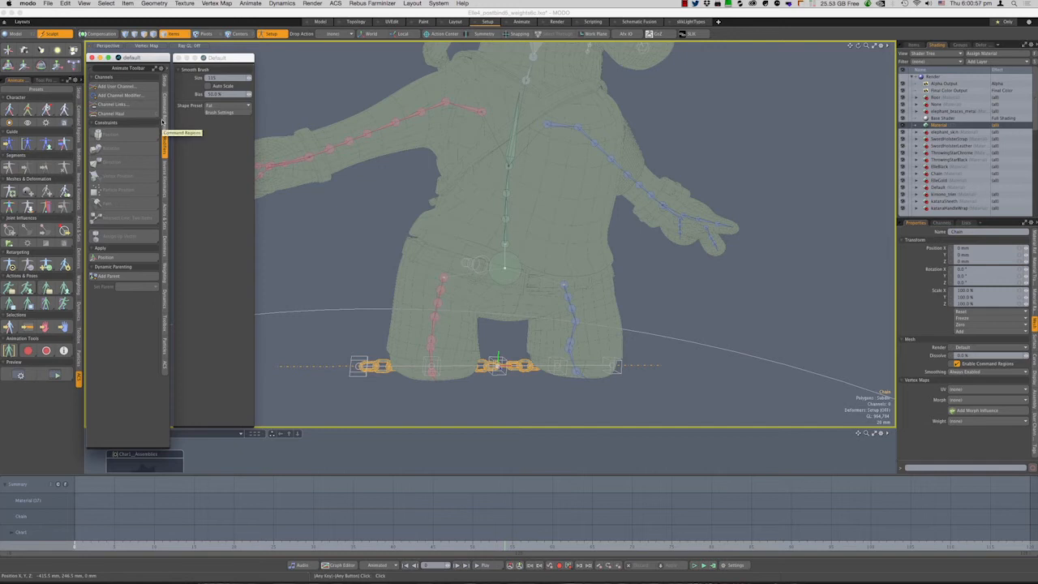
click(163, 120)
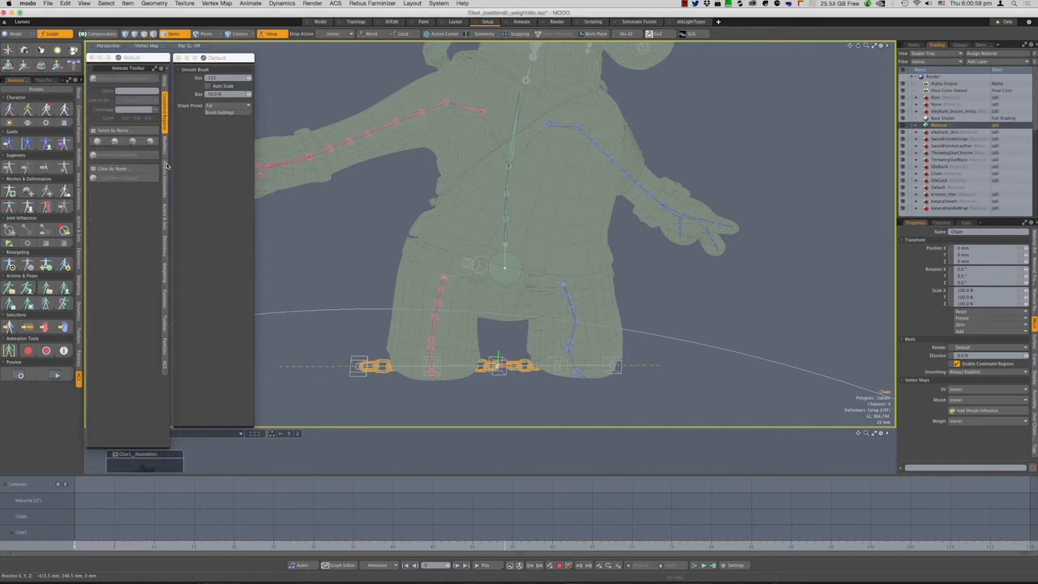
click(165, 201)
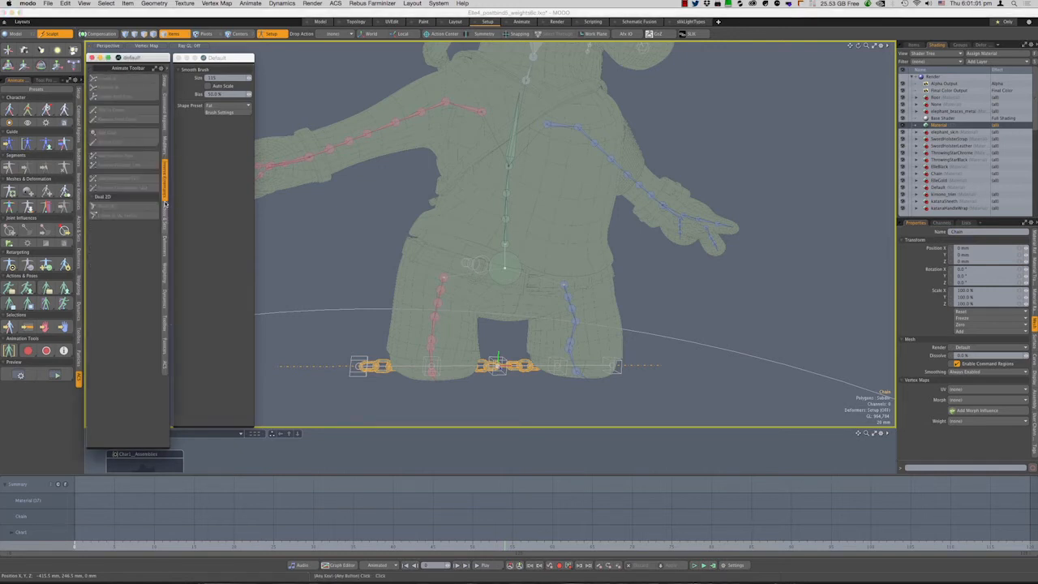
click(166, 248)
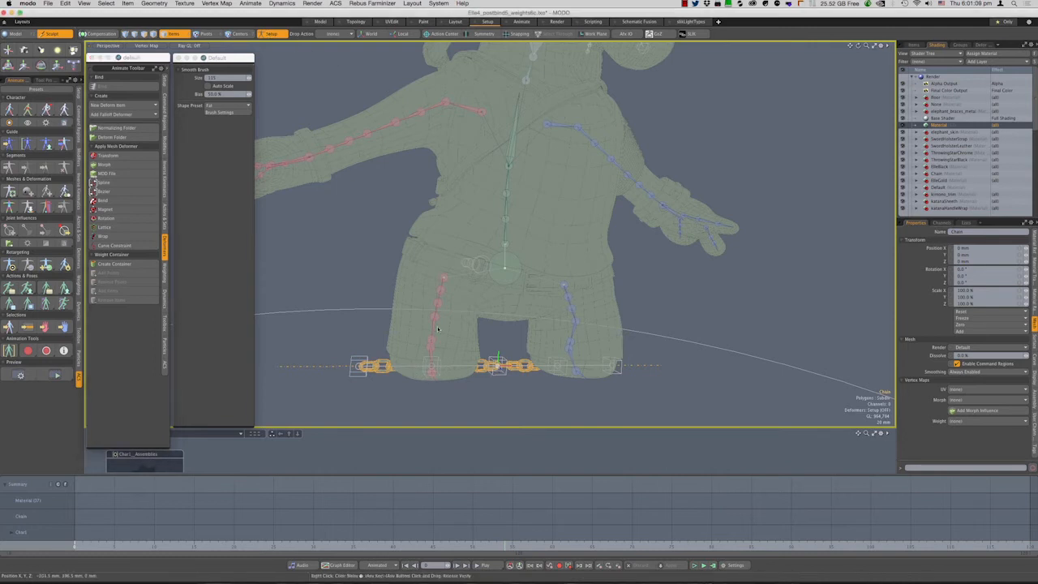
key(slash)
mouse_move(438, 333)
ctrl+alt+mouse_down()
mouse_move(501, 324)
mouse_move(442, 334)
ctrl+alt+mouse_up()
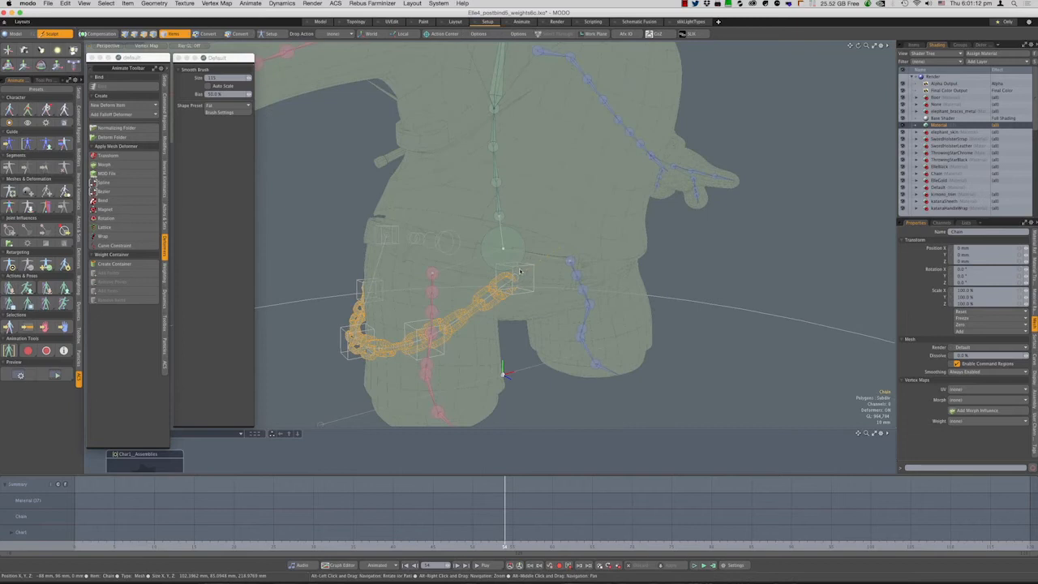
Try moving the chain's box locator on the front of the thigh along its Z axis, and undo the move
click(424, 337)
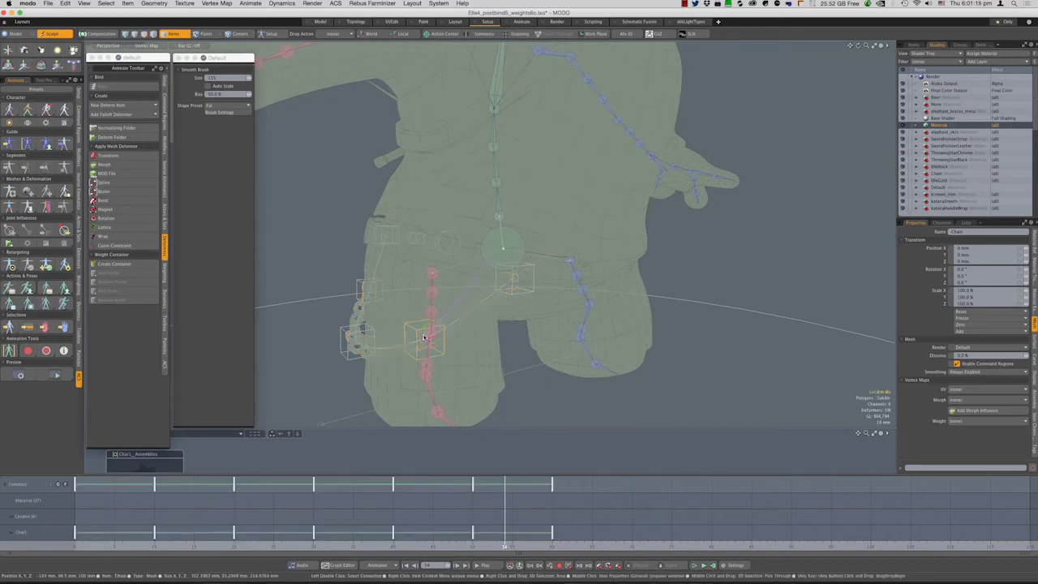
key(w)
alt+drag(521, 365, 549, 363)
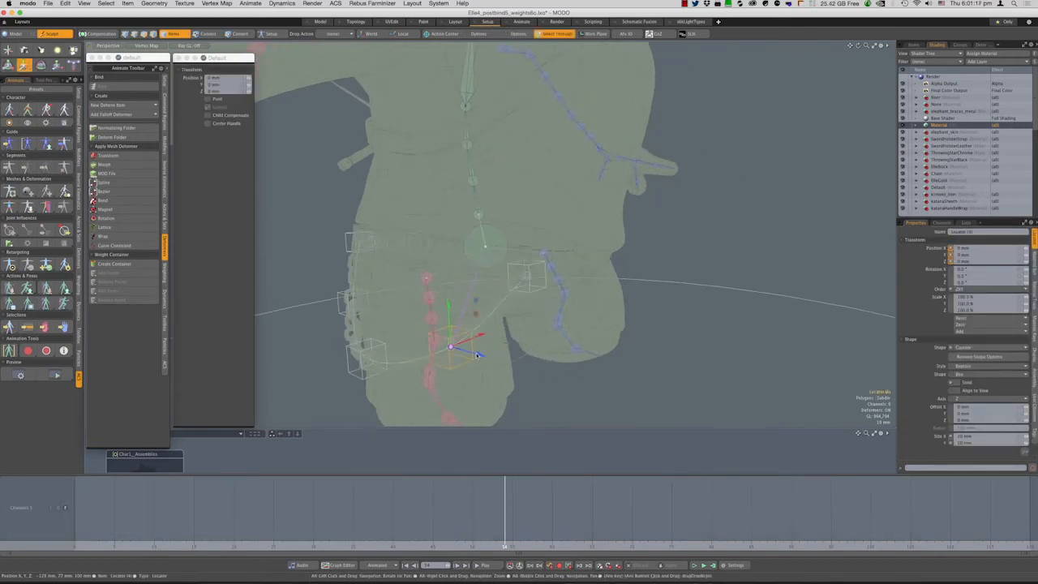
mouse_move(478, 356)
mouse_down()
mouse_move(505, 362)
mouse_move(478, 356)
mouse_up()
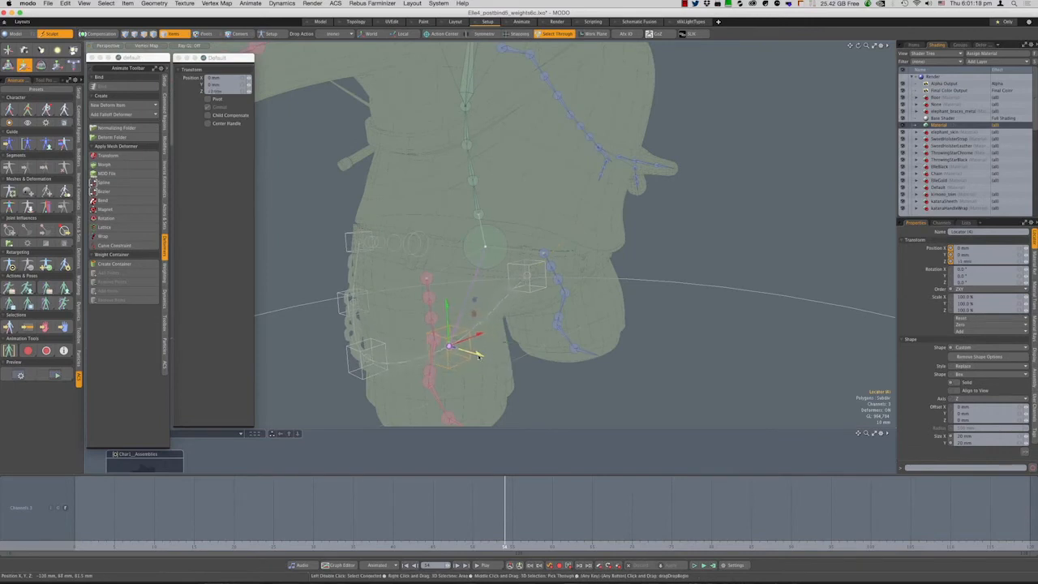
key(super+z)
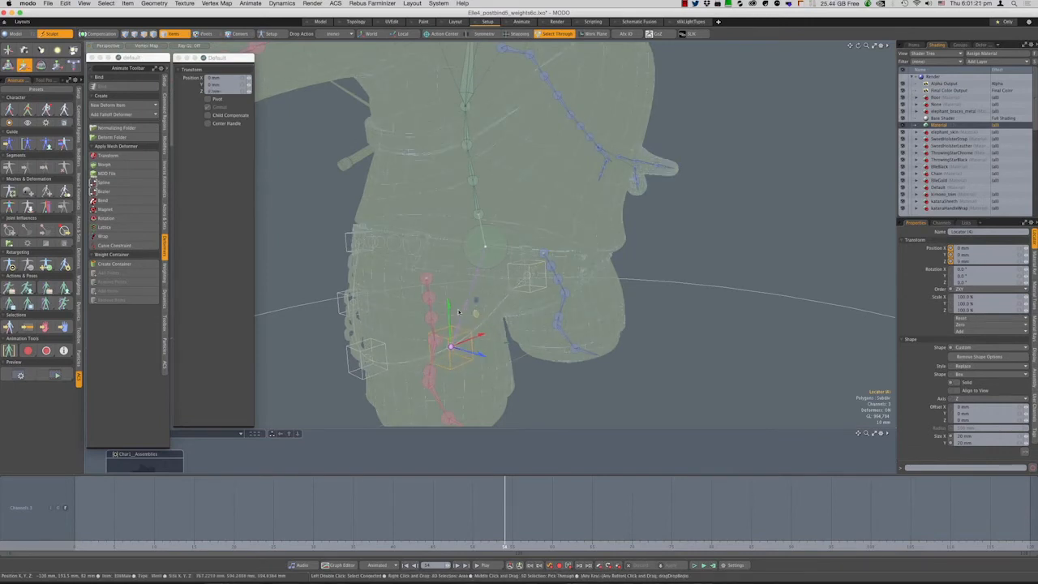
key(space)
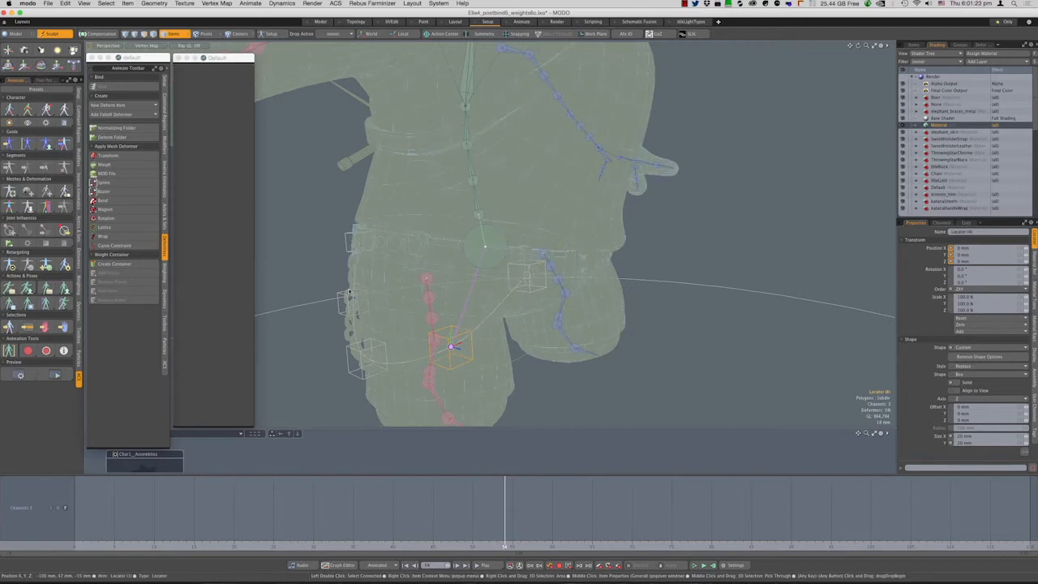
Inspect the deformed chain and its box locators around the hips with nothing selected
ctrl+alt+drag(419, 336, 388, 320)
click(388, 320)
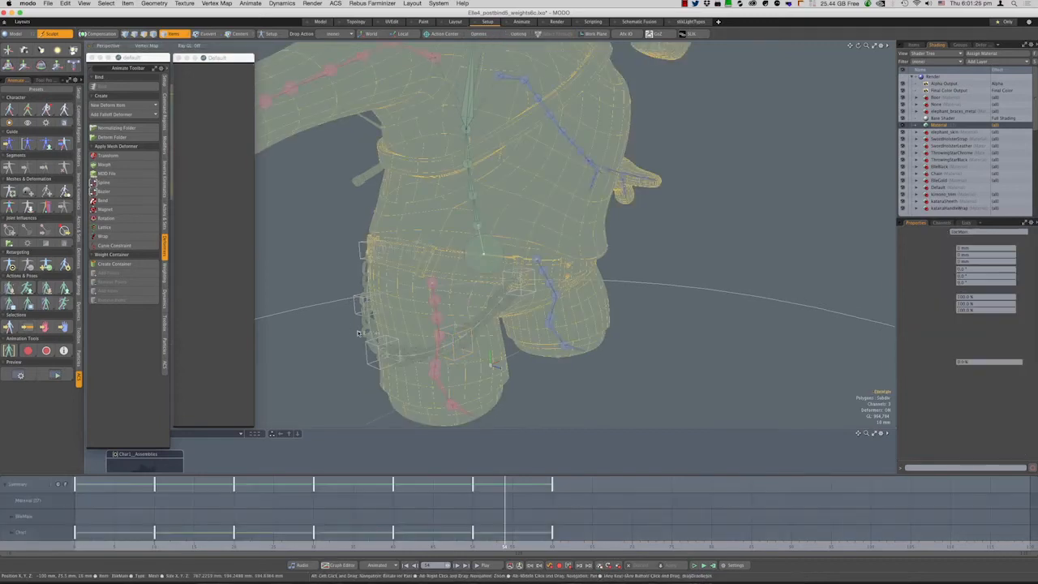
alt+drag(407, 359, 388, 288)
click(369, 261)
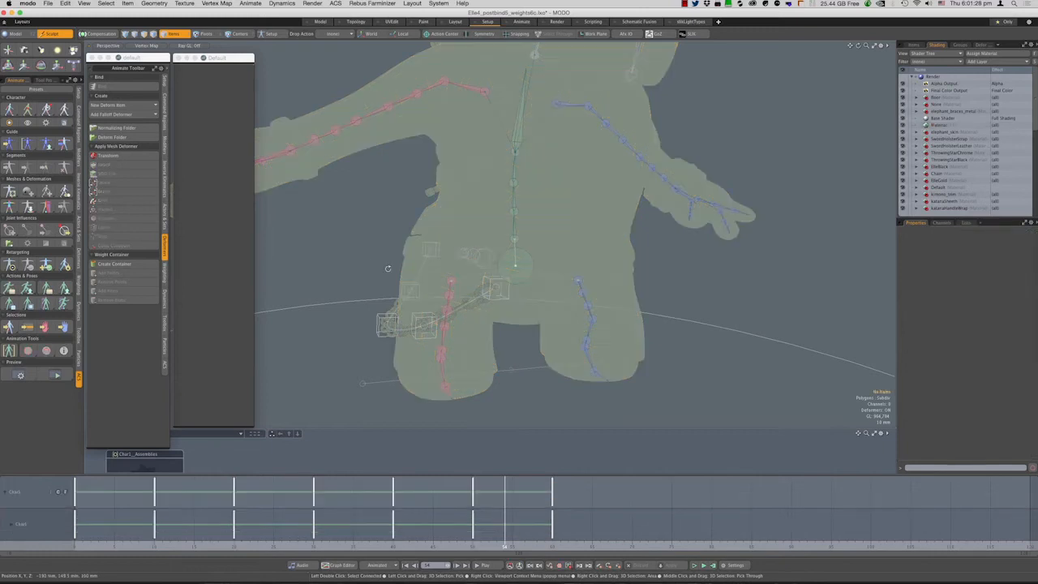
Switch the viewport to the Right view, framed on the tail and its ring locators
scroll(509, 279, up, 2)
alt+drag(508, 280, 488, 263)
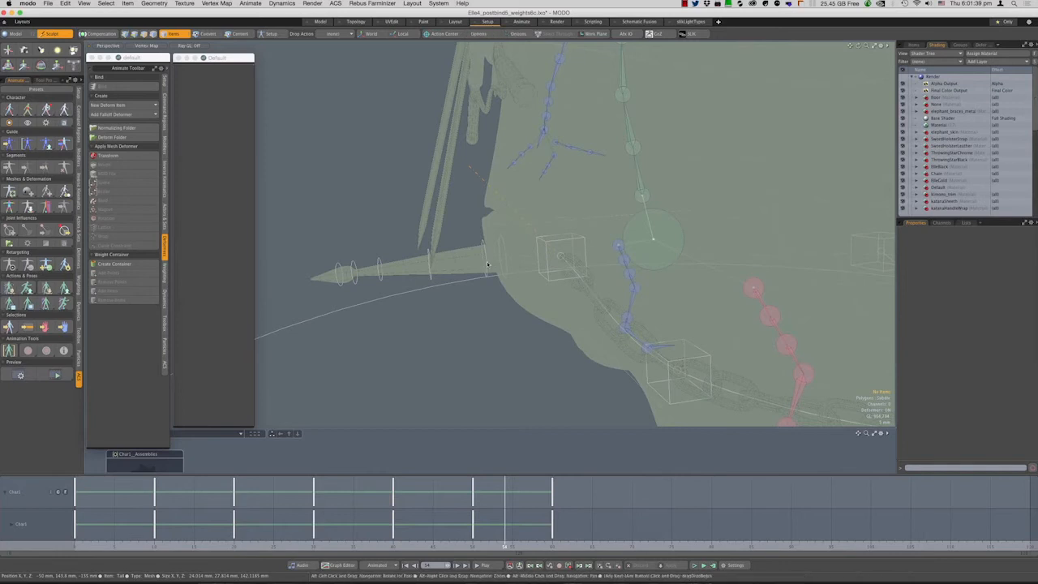
key(ctrl+space)
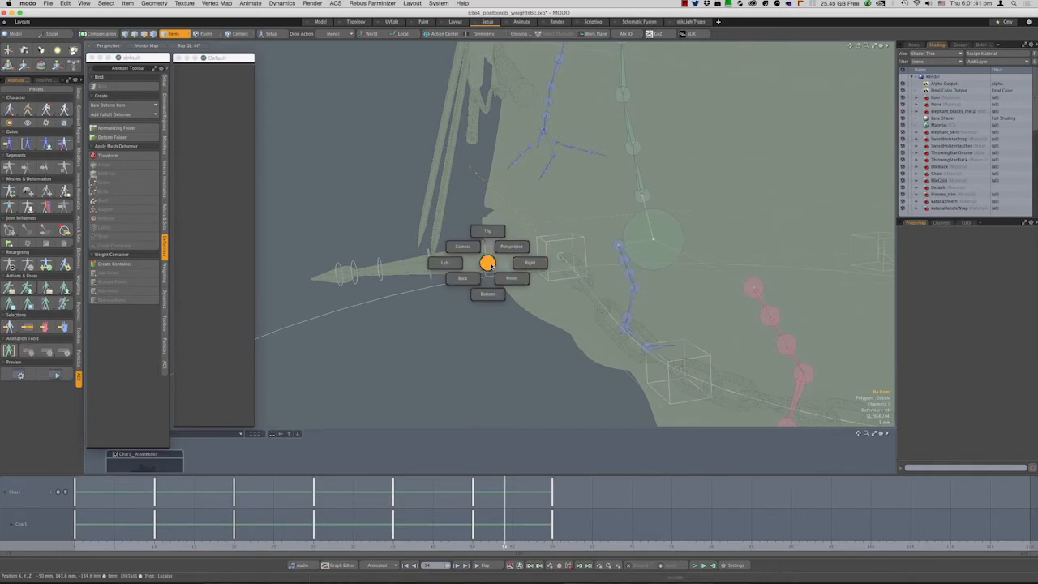
click(527, 263)
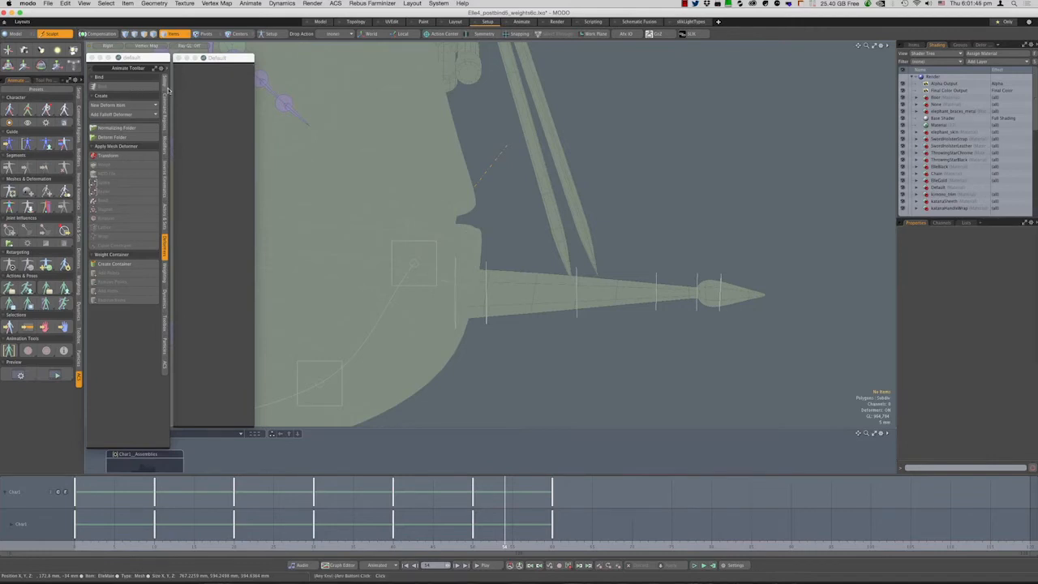
Display the curve and skeleton setup tools, and select the Tail mesh with the item list shown
click(166, 83)
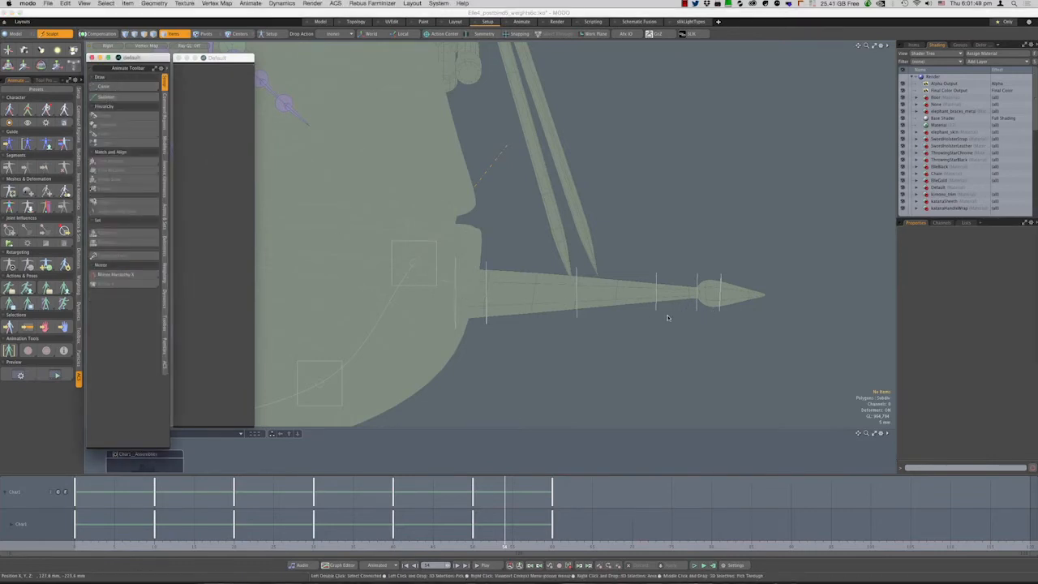
click(498, 302)
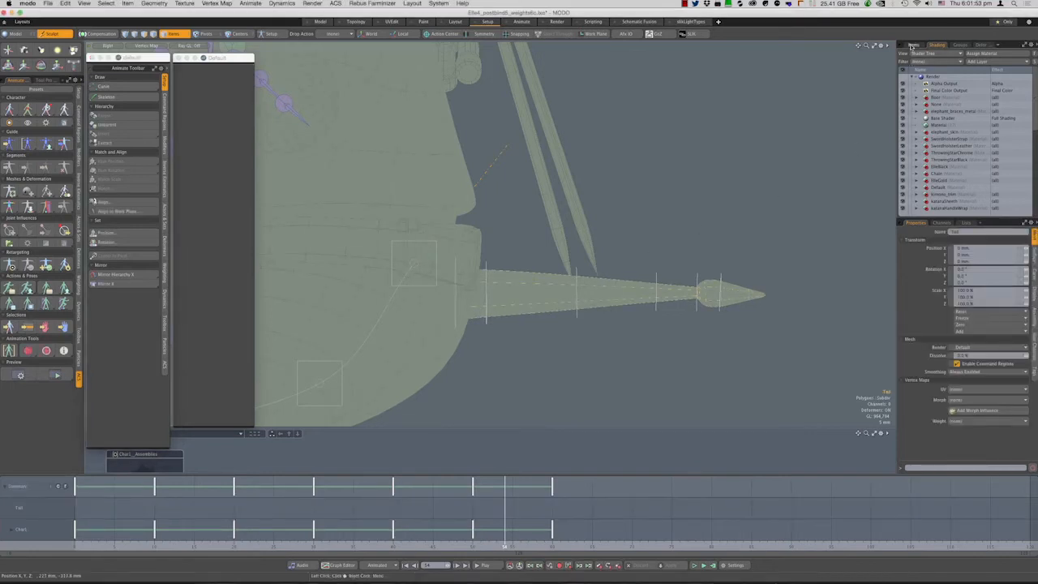
click(912, 46)
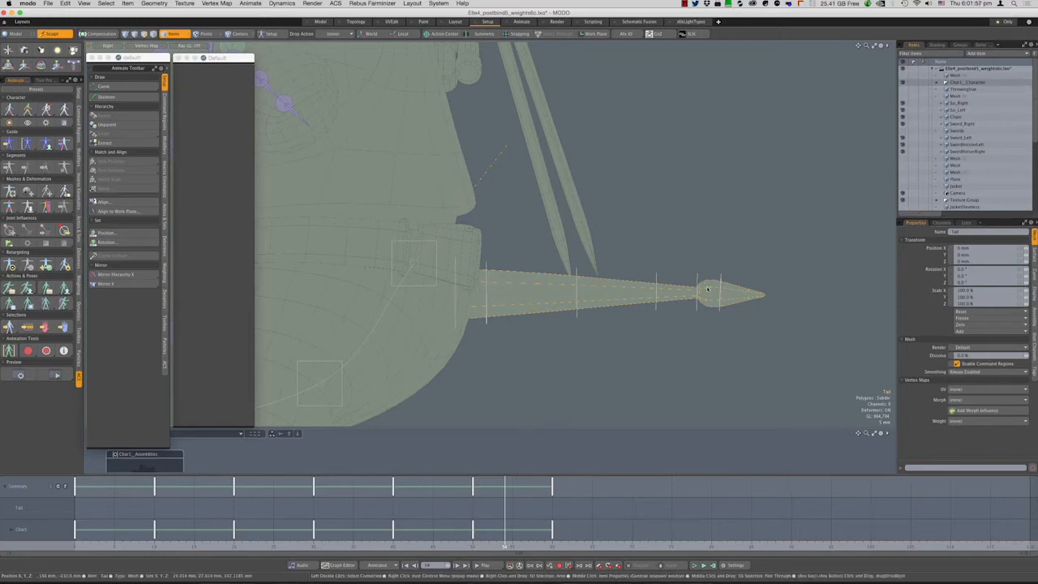
Select the locator at the base of the tail to view its weight influence and its link to the hip joint
click(455, 304)
scroll(459, 291, down, 2)
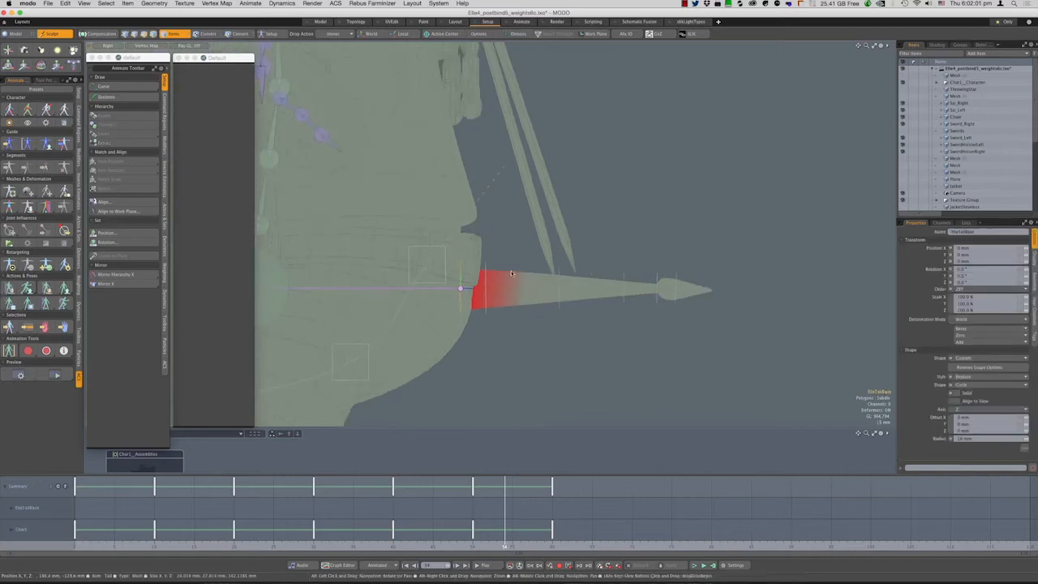
alt+shift+drag(462, 289, 591, 302)
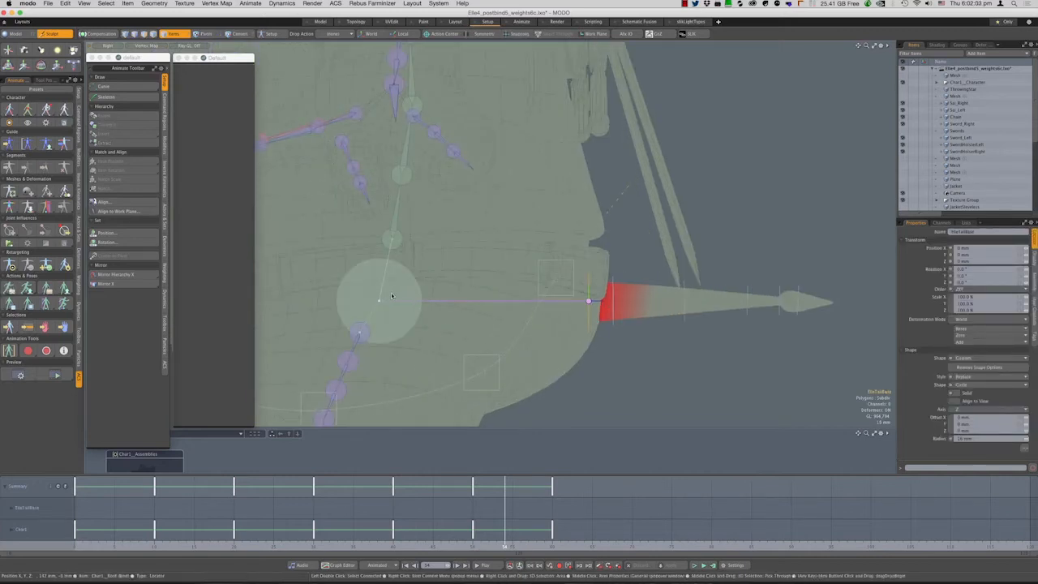
Try rotating the ElleTail1 locator to bend the tail down, and return it to its straight pose
click(614, 311)
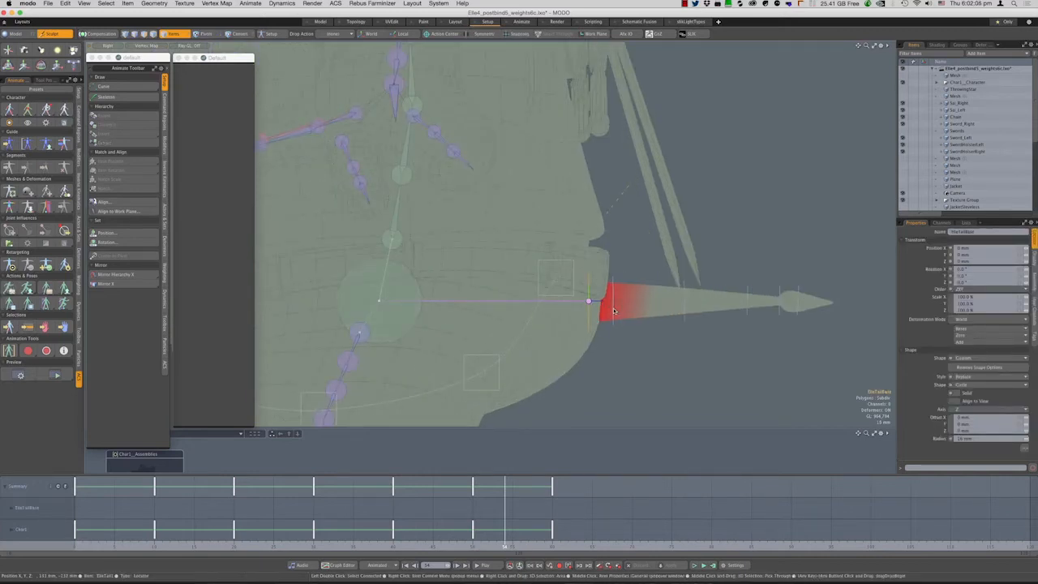
key(e)
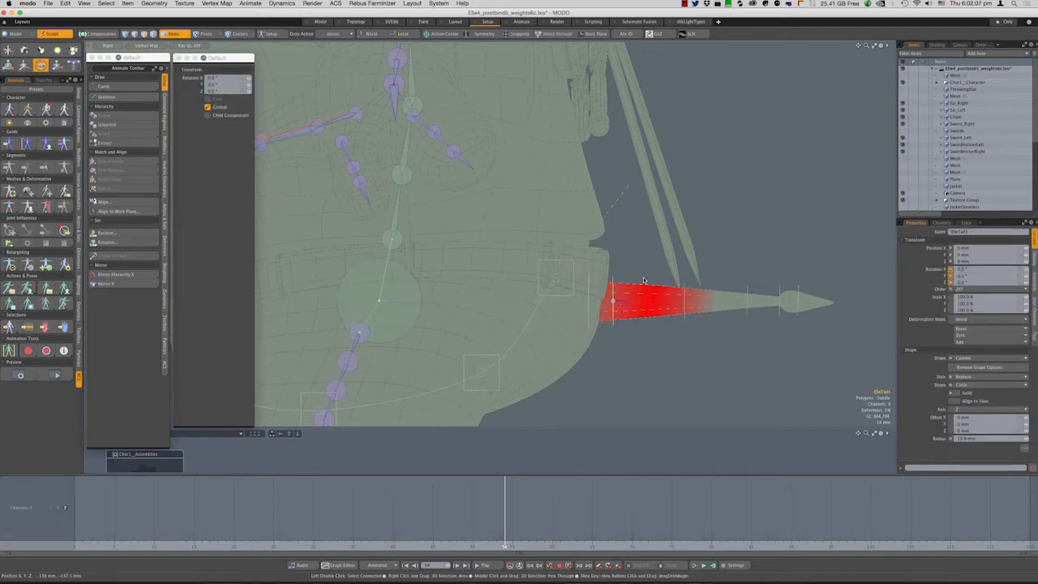
drag(646, 268, 677, 269)
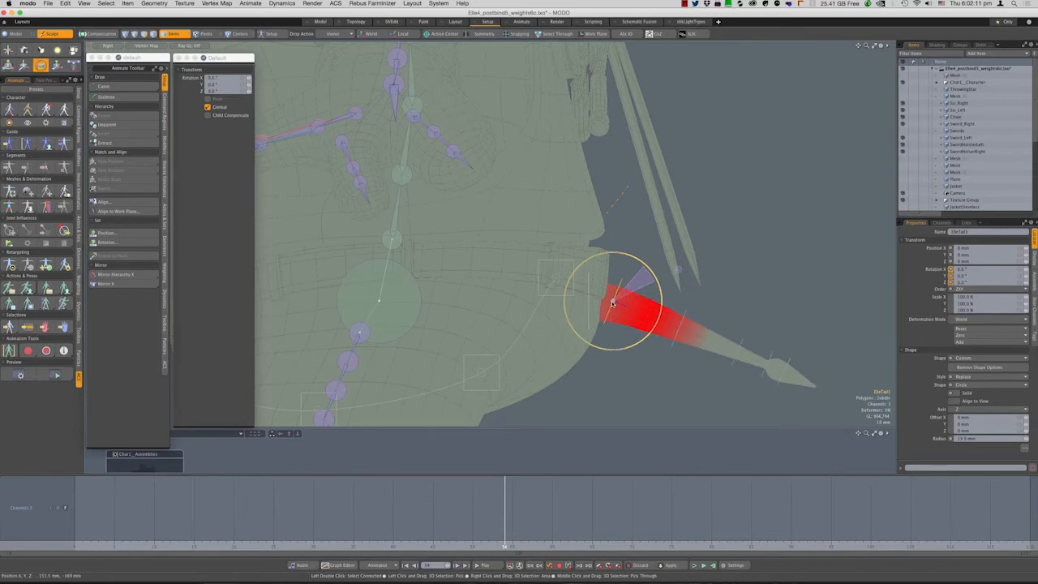
drag(613, 303, 382, 290)
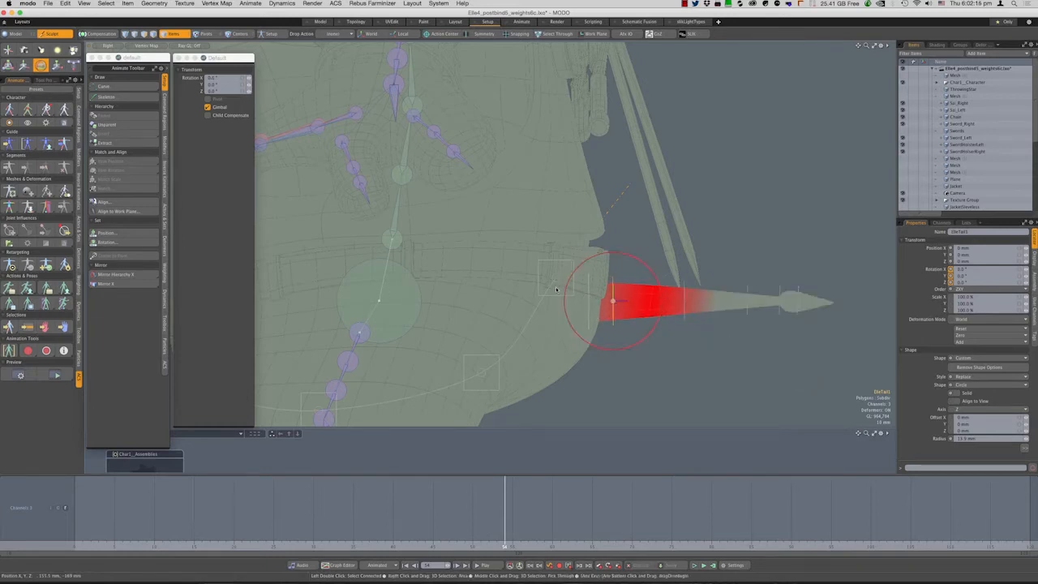
Examine the trunk's joint chain from the side and select the ElleNose_2 joint to view its weight influence
key(ctrl+space)
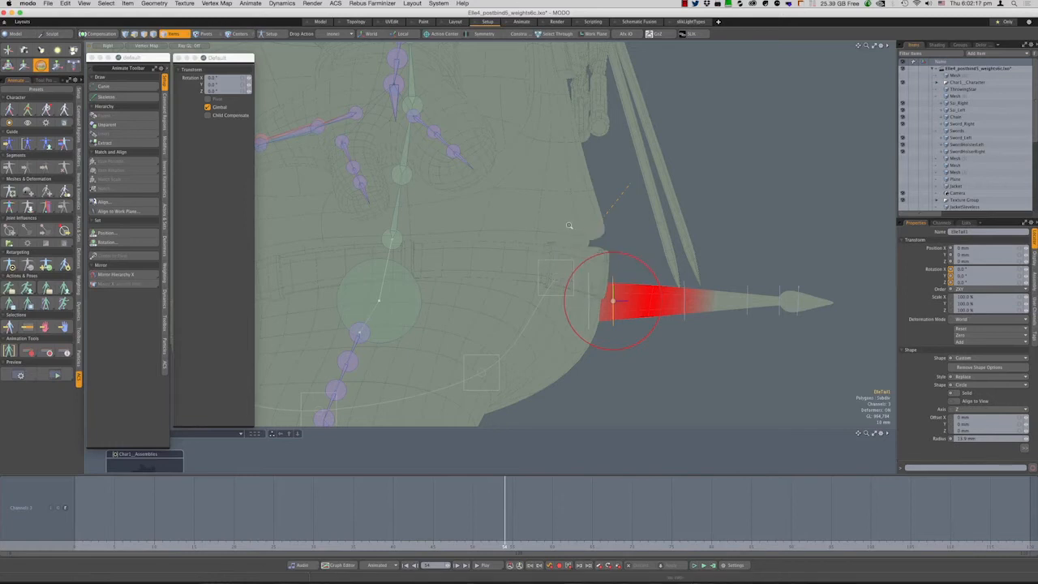
scroll(569, 225, down, 5)
alt+drag(570, 225, 682, 414)
alt+drag(393, 148, 498, 176)
scroll(498, 176, up, 1)
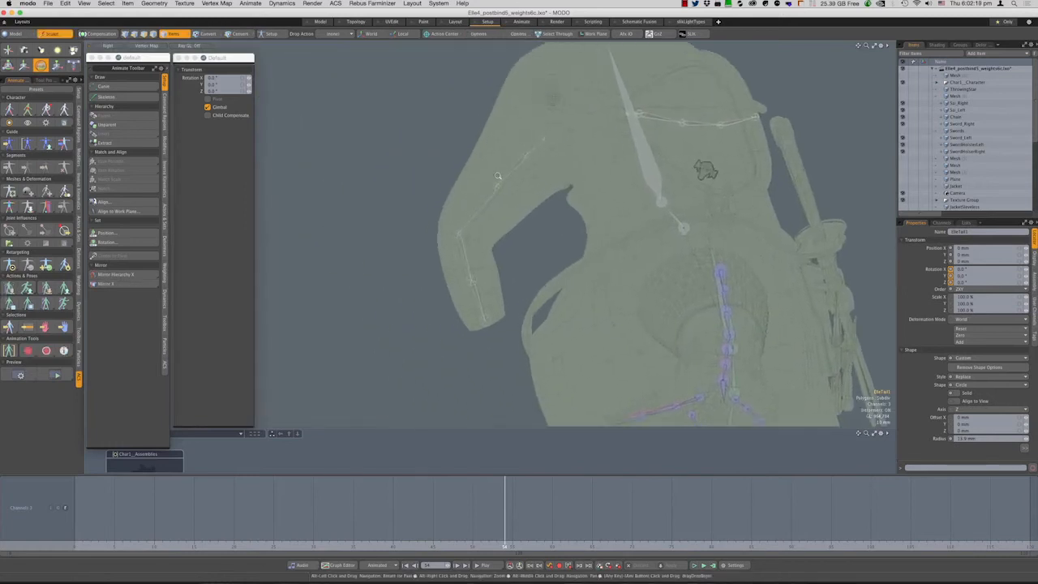
scroll(498, 176, up, 2)
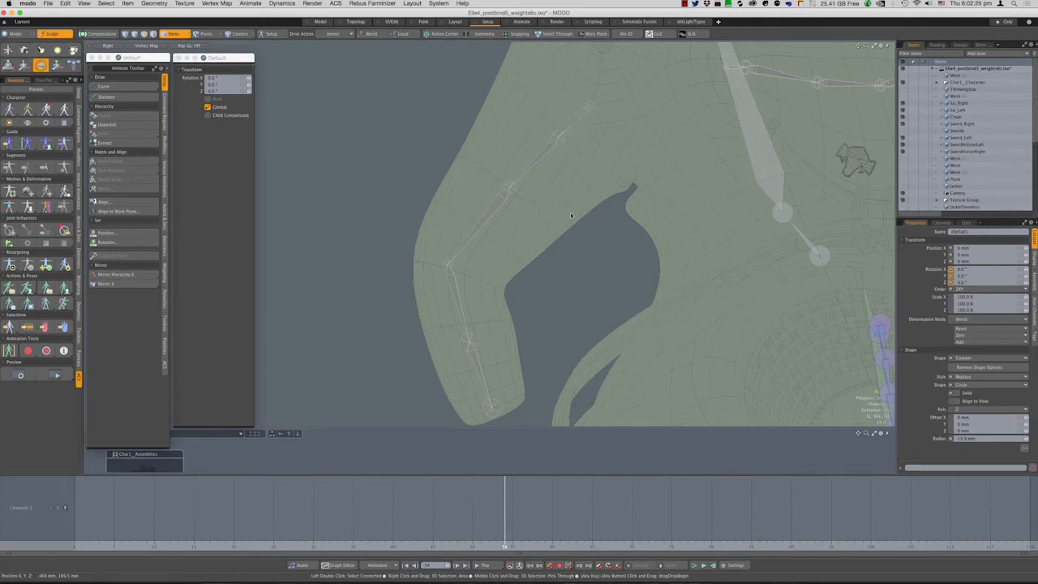
scroll(570, 212, down, 4)
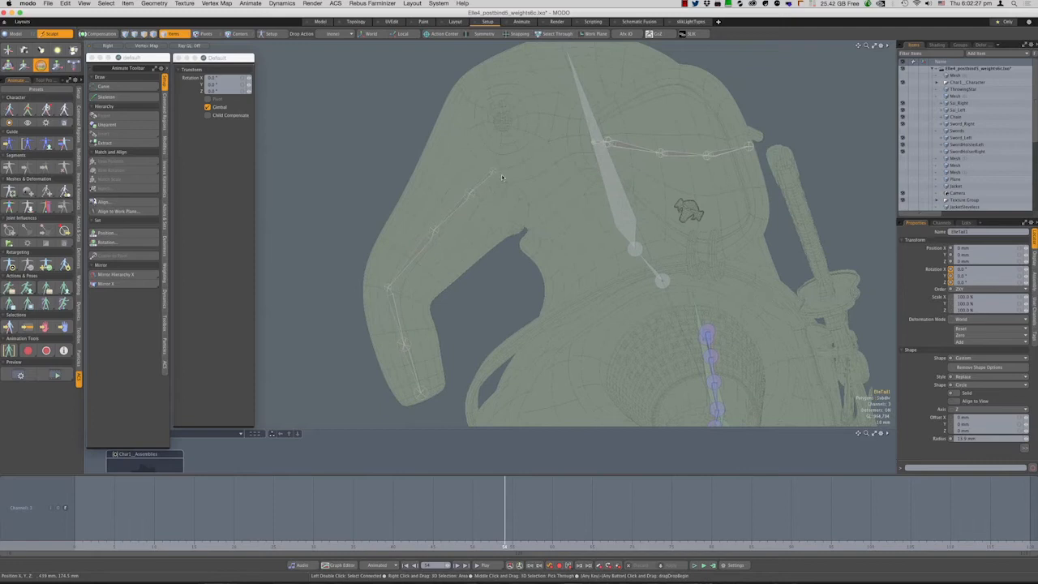
scroll(502, 177, up, 2)
alt+drag(502, 178, 511, 142)
scroll(645, 278, down, 3)
alt+drag(613, 276, 481, 116)
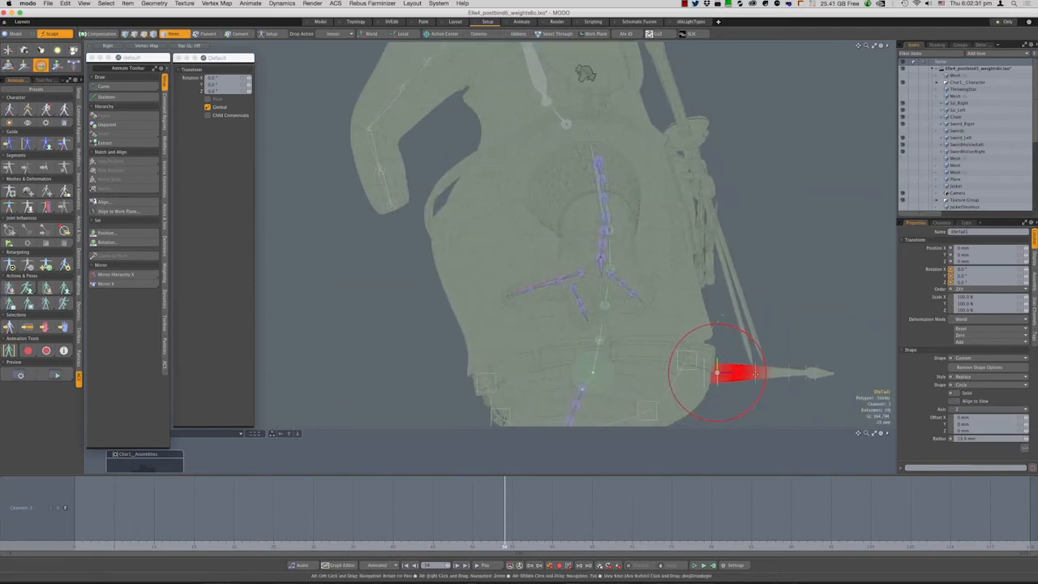
alt+drag(606, 194, 631, 343)
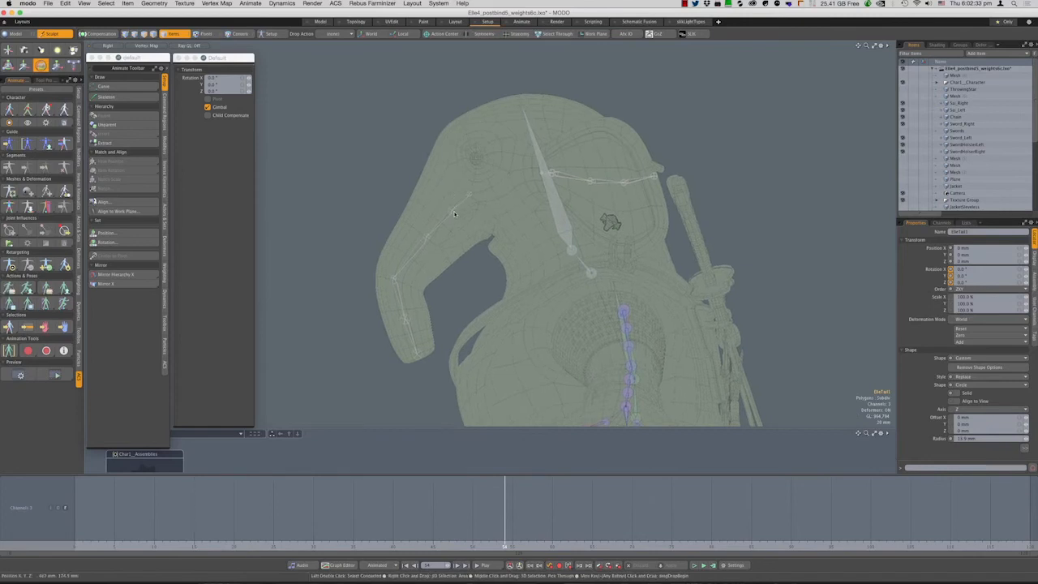
key(q)
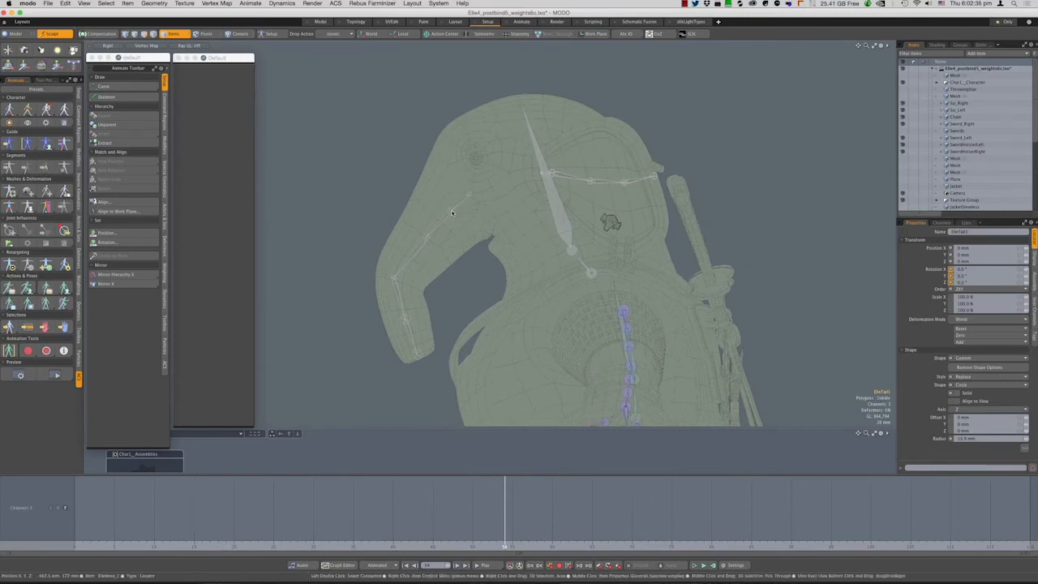
click(452, 210)
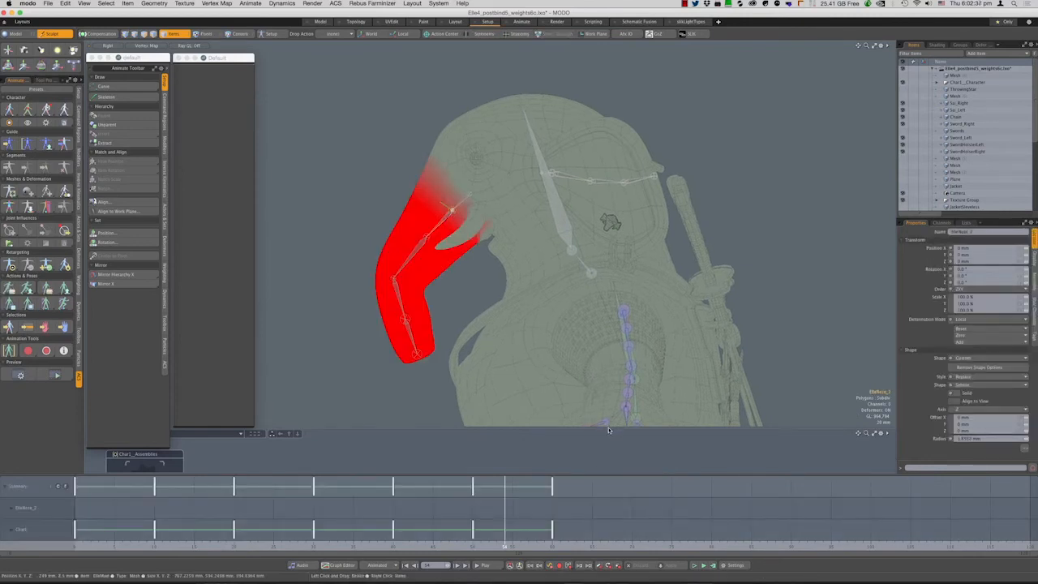
Enlarge the schematic area and open the Char1__Assemblies node hidden behind the floating toolbar
drag(609, 428, 609, 271)
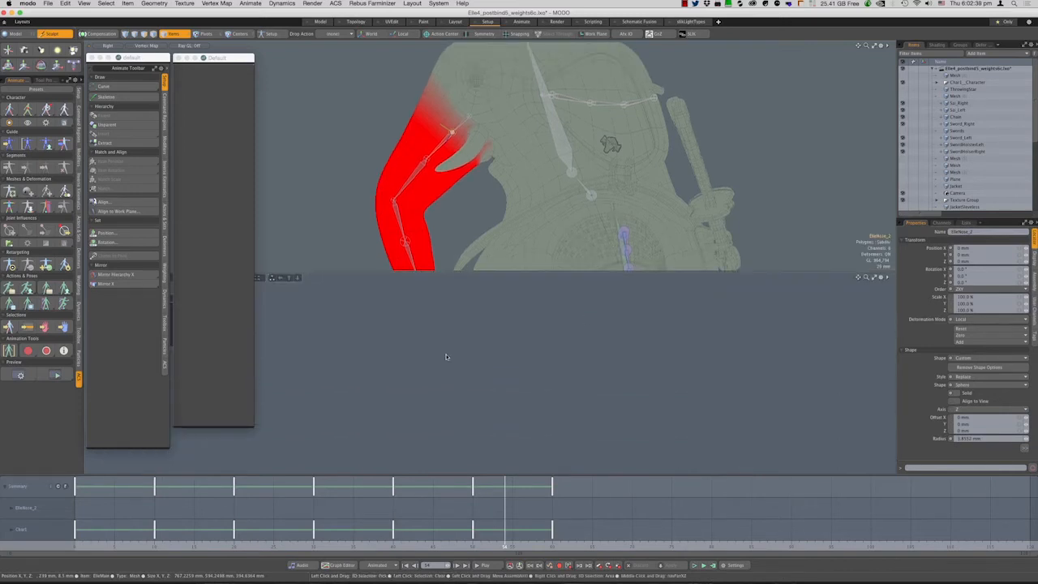
drag(143, 59, 108, 60)
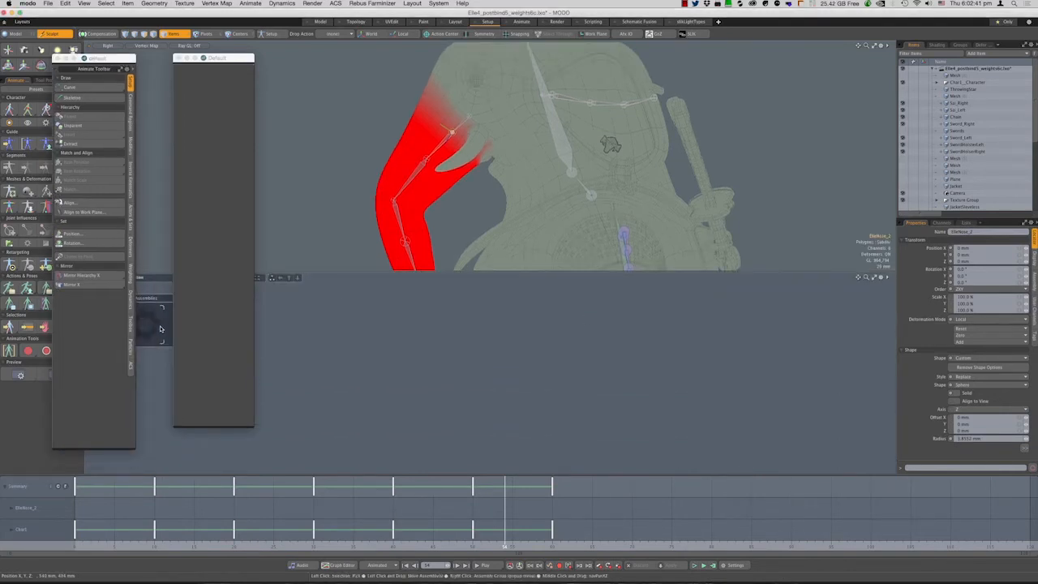
click(160, 328)
click(161, 328)
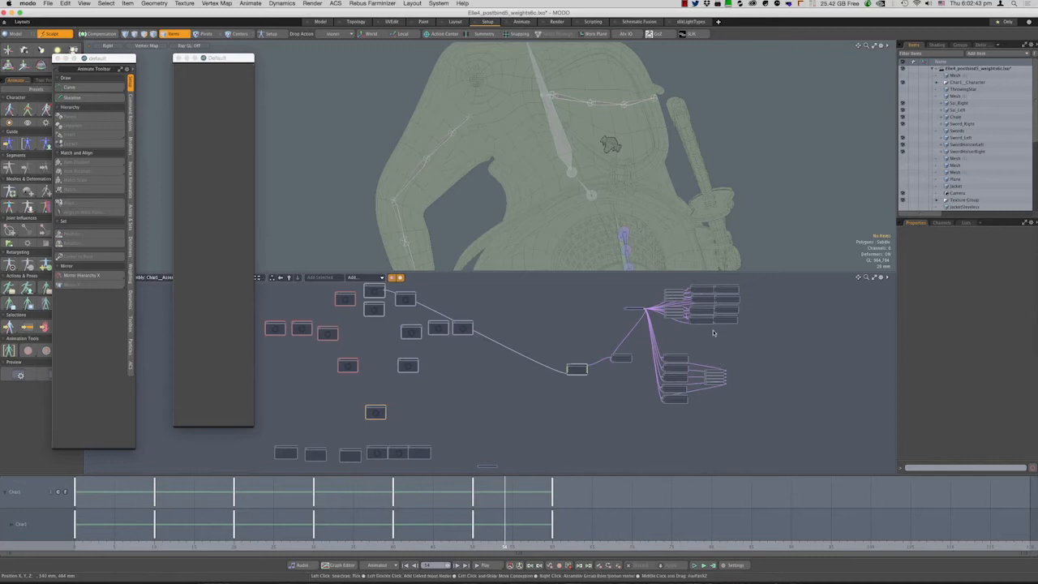
Reselect the ElleNose_2 joint on the trunk and locate its node beside the ElleTrunk weight transforms in the schematic
click(451, 134)
scroll(720, 403, up, 2)
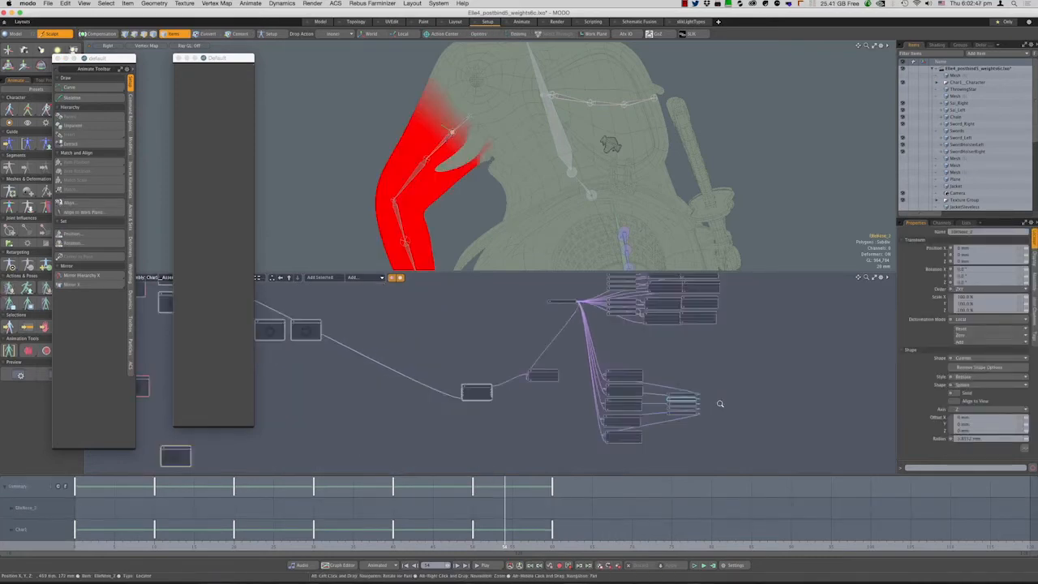
scroll(719, 403, up, 4)
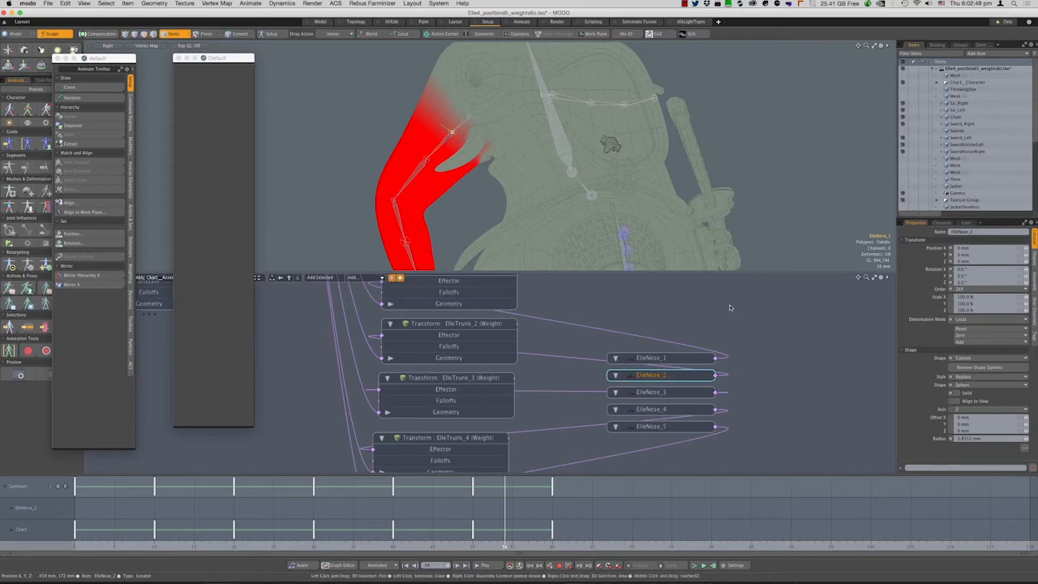
Reveal ElleNose_2 in the item list and expand its hierarchy down to ElleNose_5
key(f)
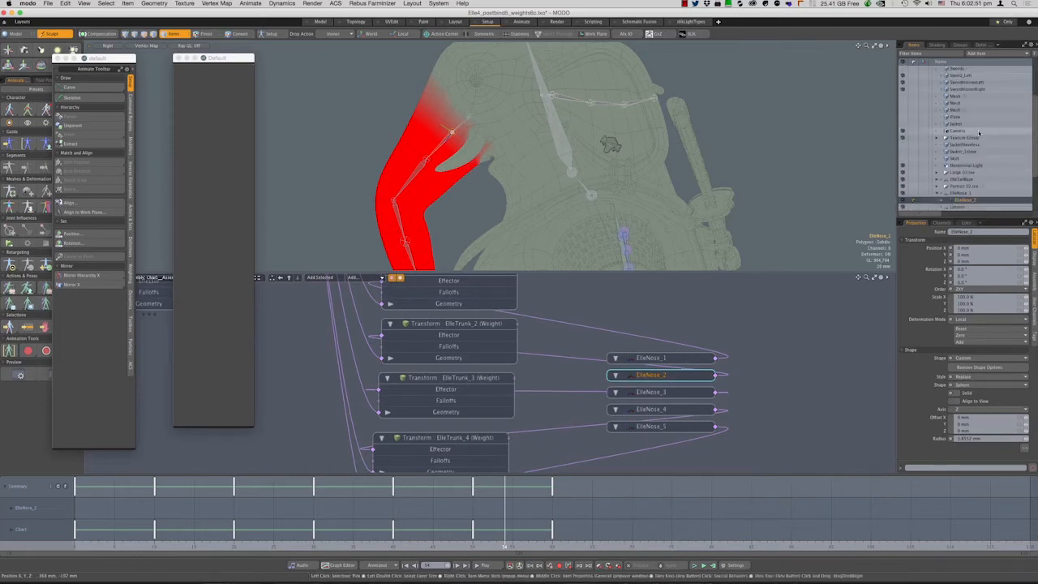
drag(1036, 156, 1036, 192)
click(943, 144)
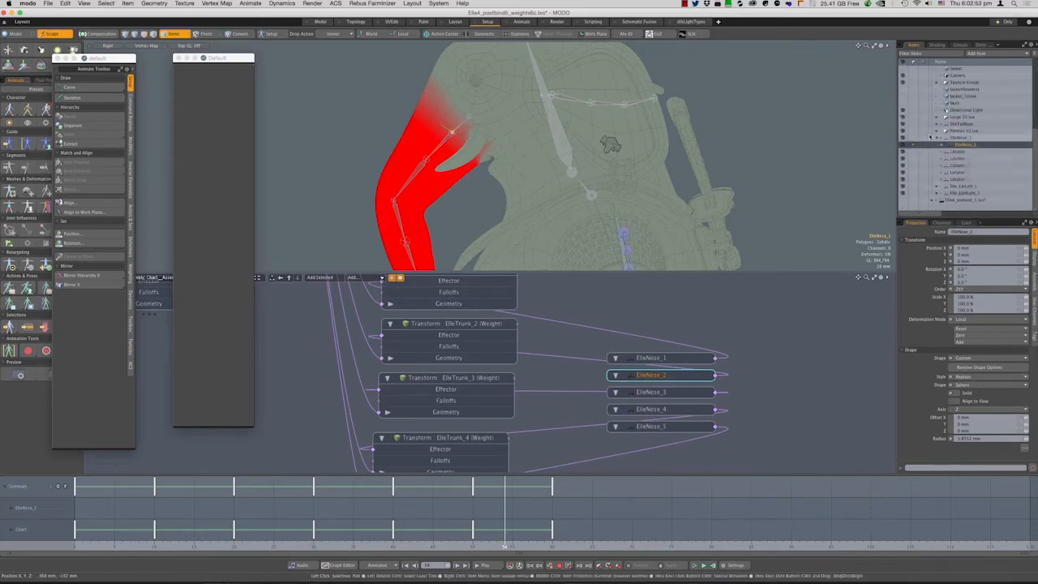
click(949, 153)
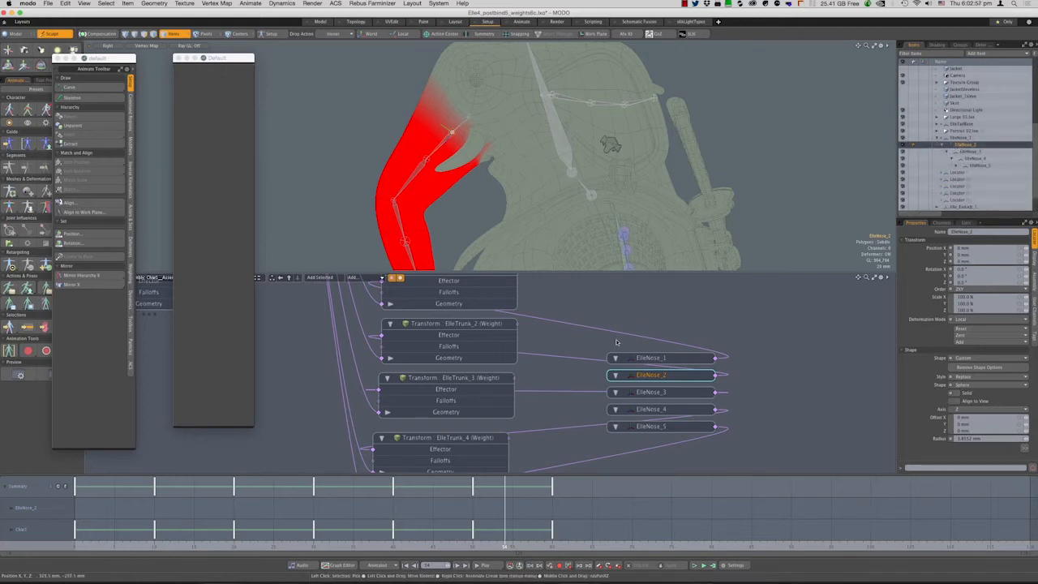
Select the ElleNose_1 node and examine how the ElleNose locators and ElleTrunk weight transforms connect to ElleMain
click(654, 359)
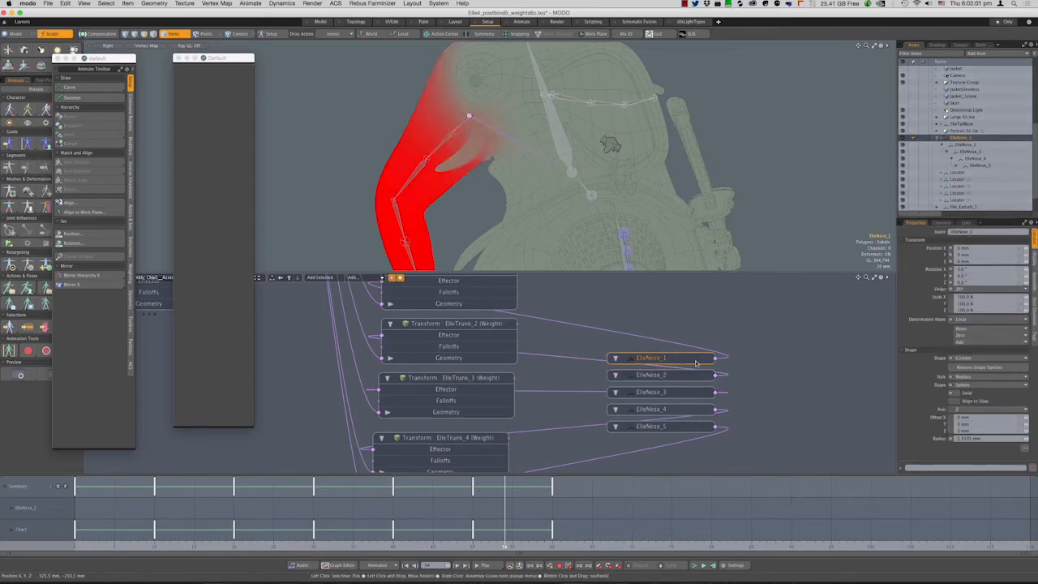
alt+right_drag(682, 333, 666, 334)
alt+drag(666, 334, 684, 428)
alt+right_drag(668, 372, 609, 379)
alt+drag(608, 379, 606, 409)
drag(513, 310, 534, 431)
scroll(531, 435, up, 6)
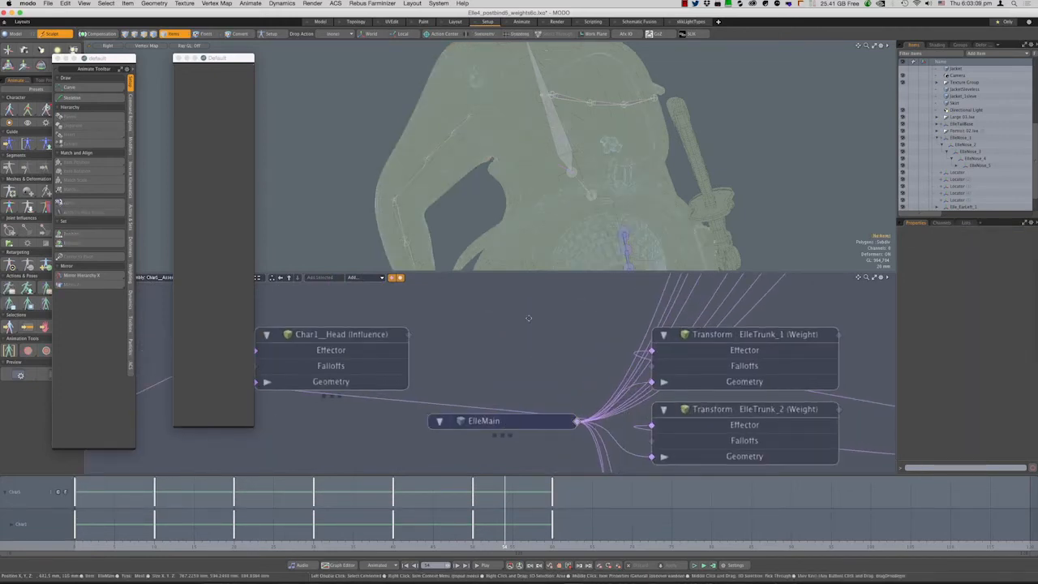
scroll(526, 343, down, 5)
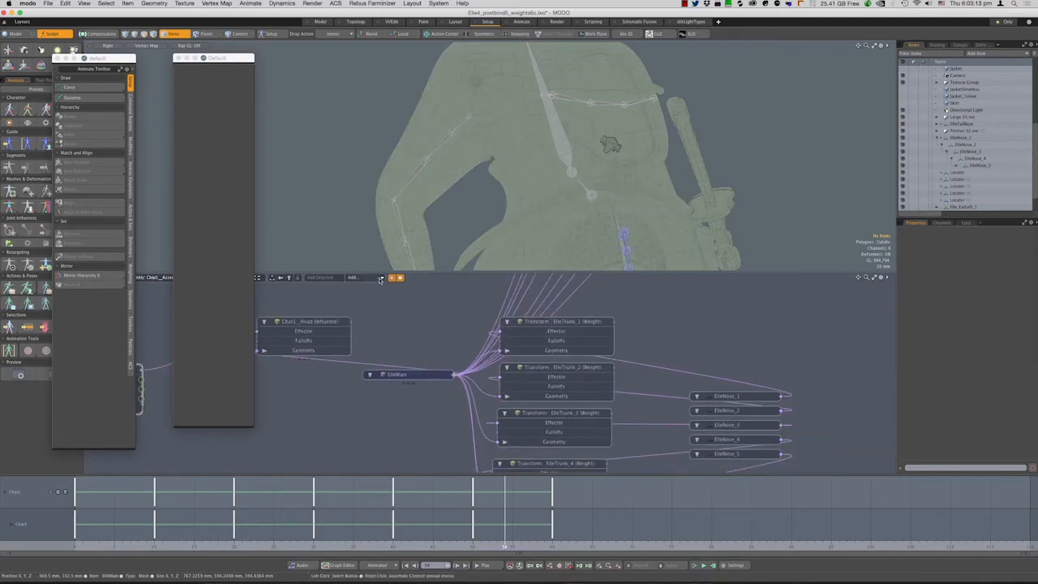
Browse the deformer items that can be added to the schematic, down to the General Influence entry among the influences
click(353, 277)
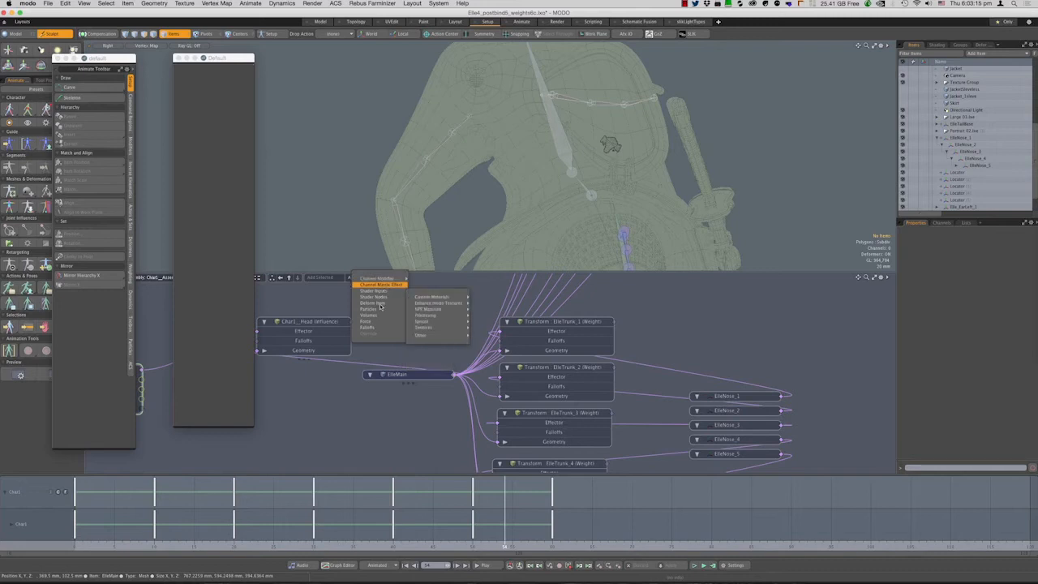
mouse_move(380, 304)
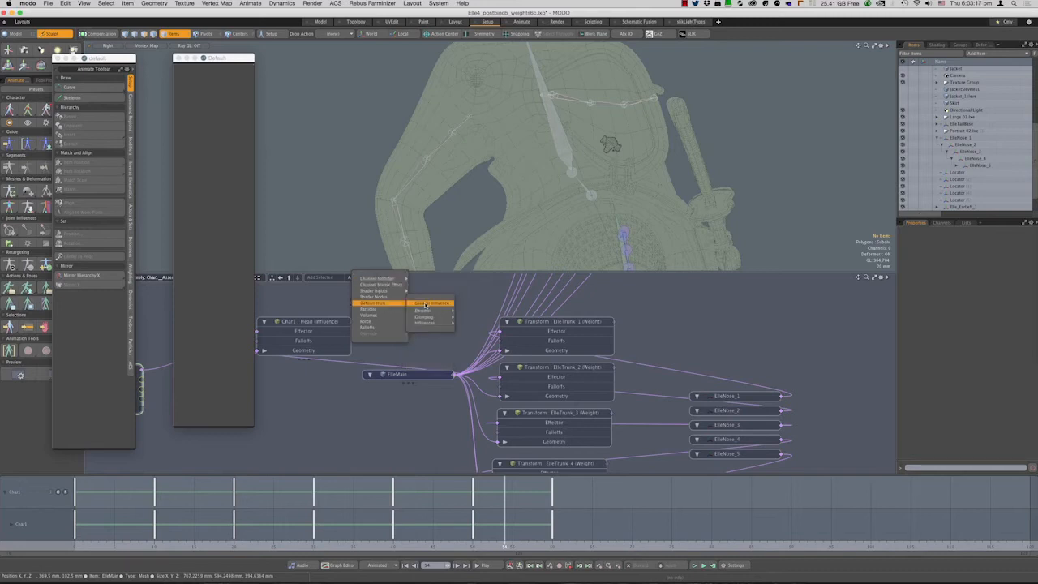
mouse_move(425, 312)
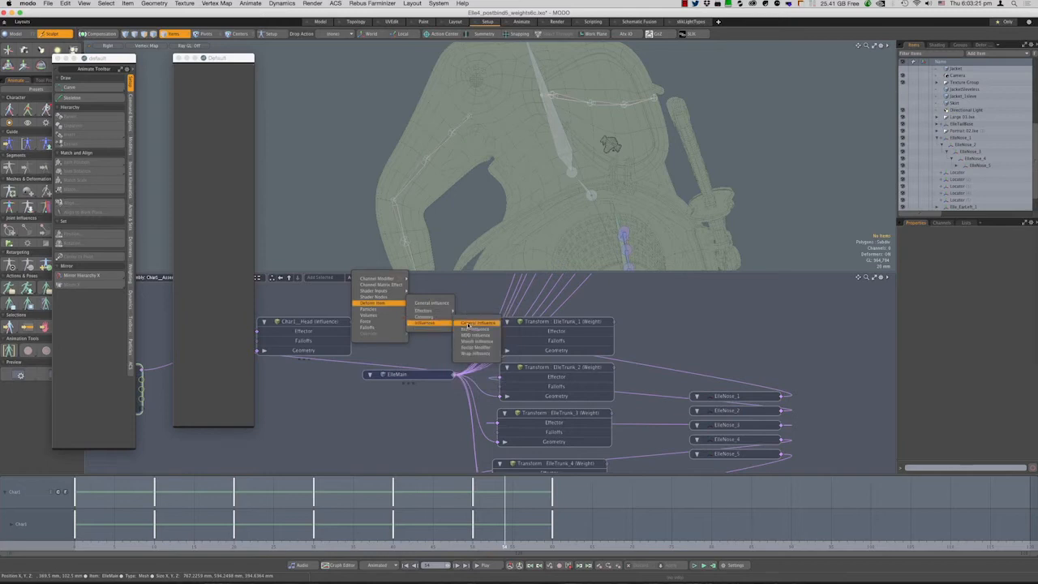
click(472, 322)
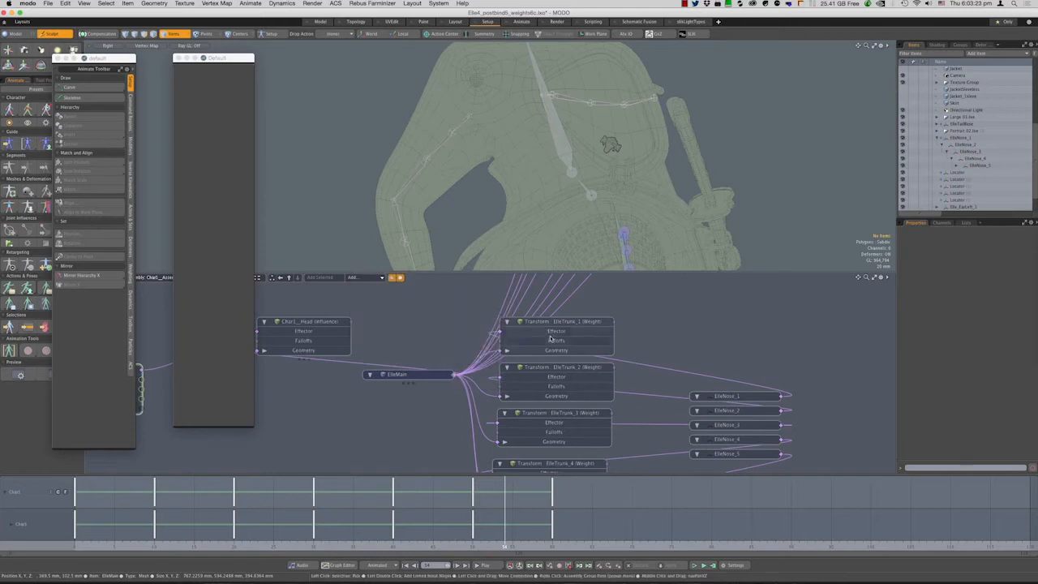
Select the ElleNose_1 node and trace its link to the ElleTrunk weight transforms in the schematic
alt+drag(645, 328, 622, 329)
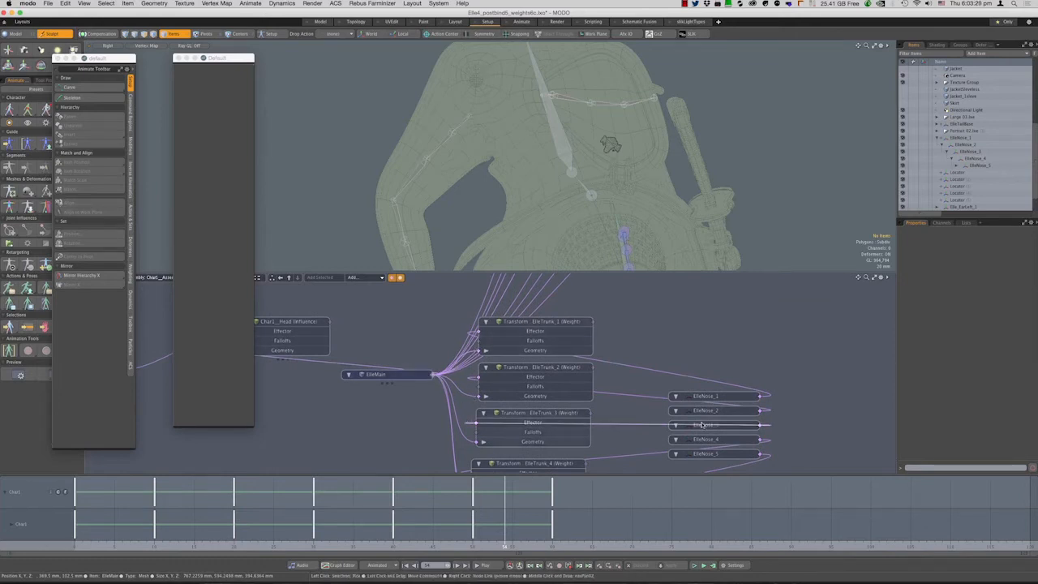
click(744, 401)
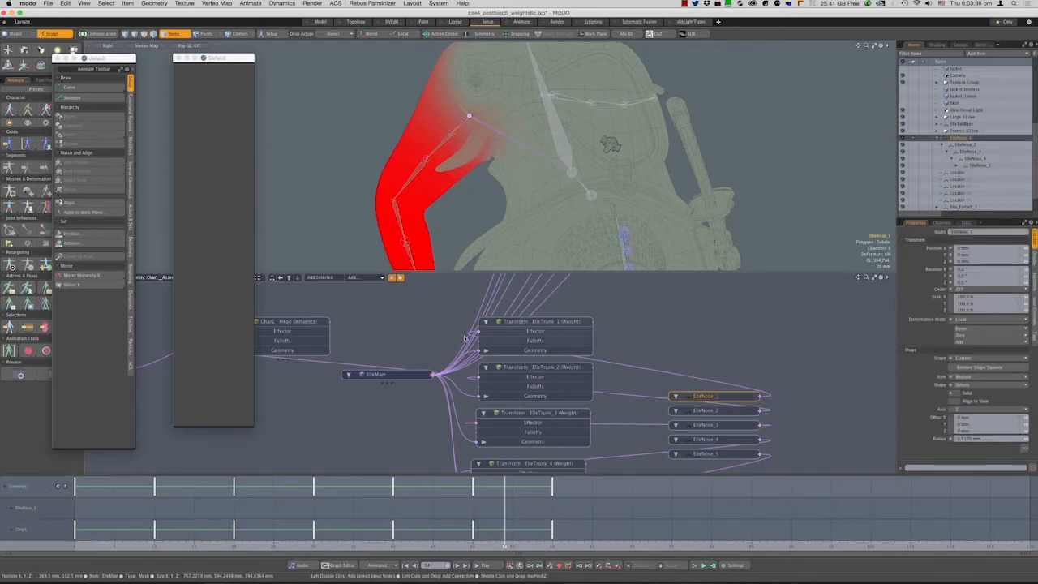
scroll(680, 367, down, 2)
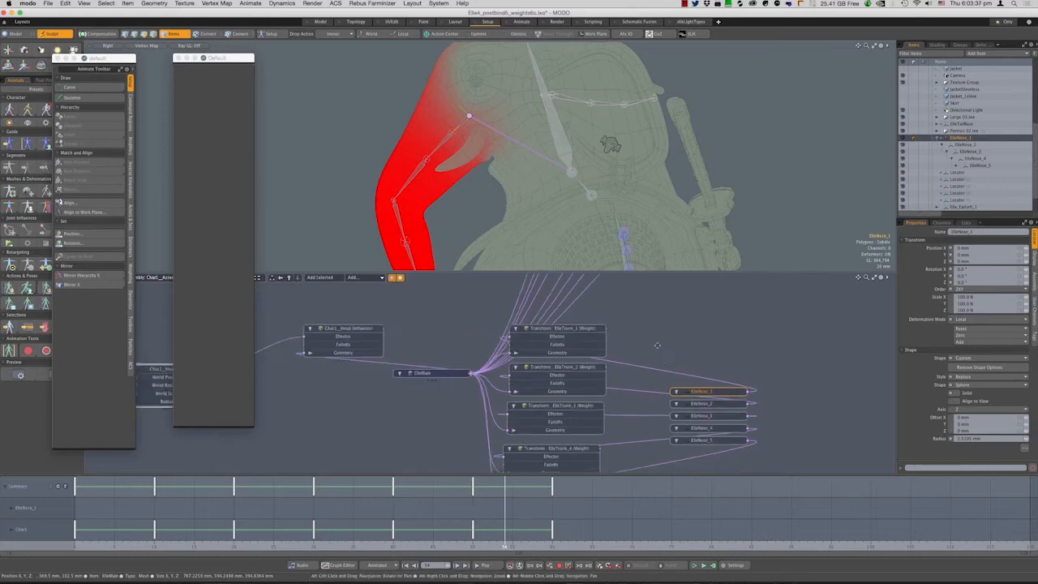
alt+drag(668, 367, 642, 330)
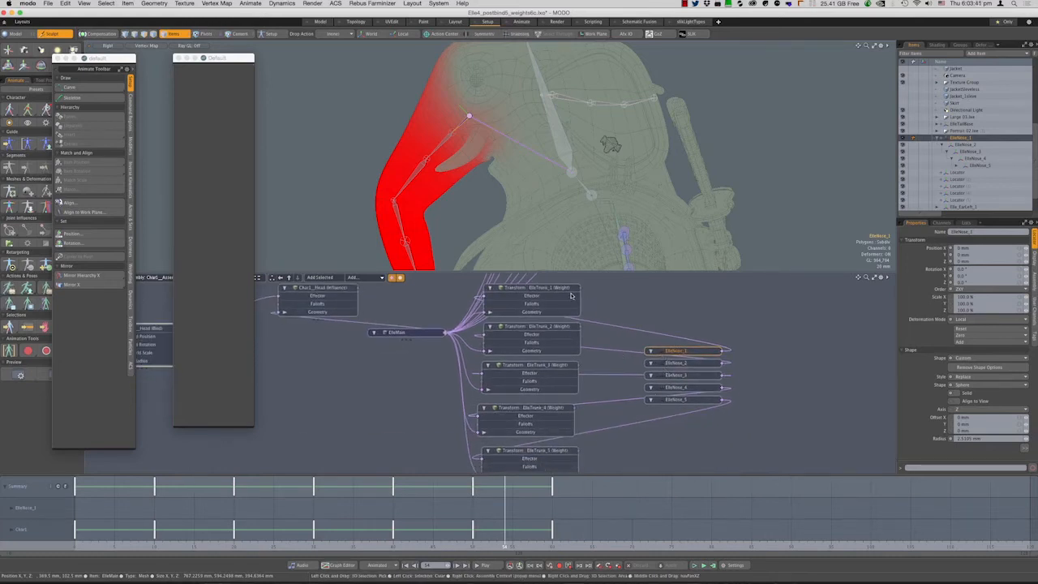
Select the ElleTrunk_1 weight transform and review its available influence types, keeping Weight Map
click(545, 291)
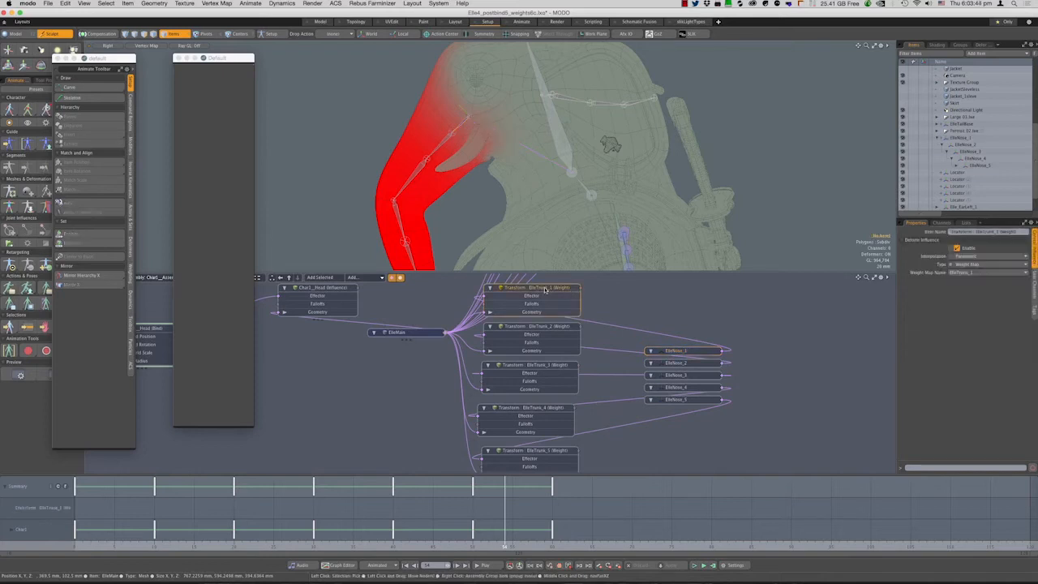
click(963, 266)
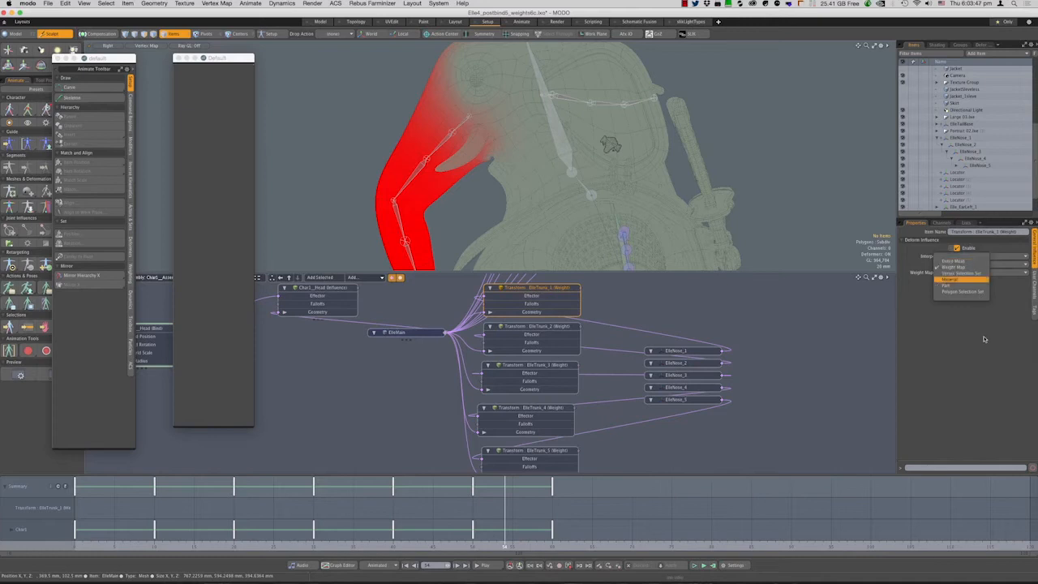
click(945, 327)
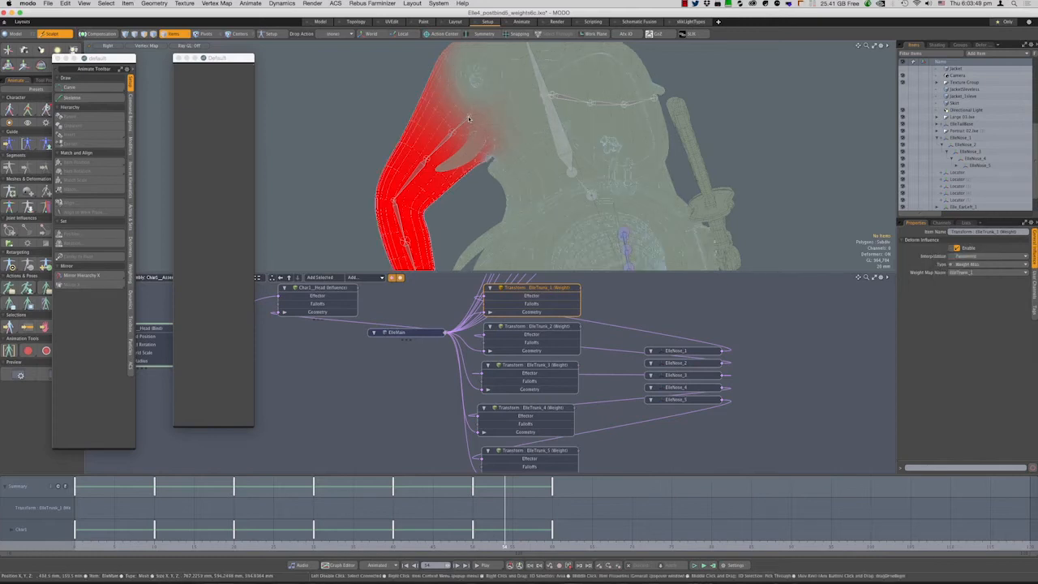
click(971, 265)
click(969, 266)
Select the ElleMain mesh and expand its weight maps down to the ear maps
click(478, 108)
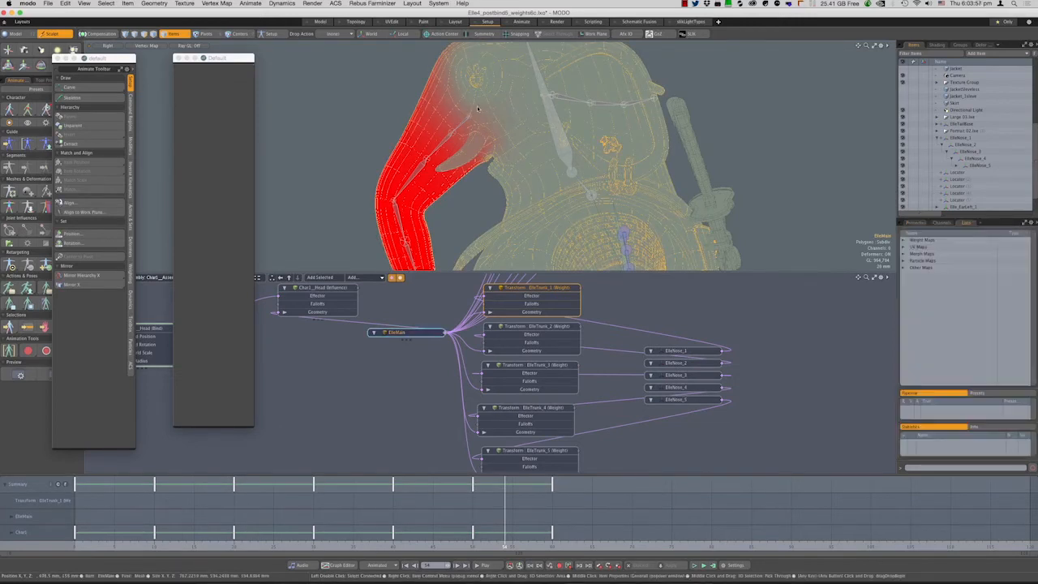
click(921, 241)
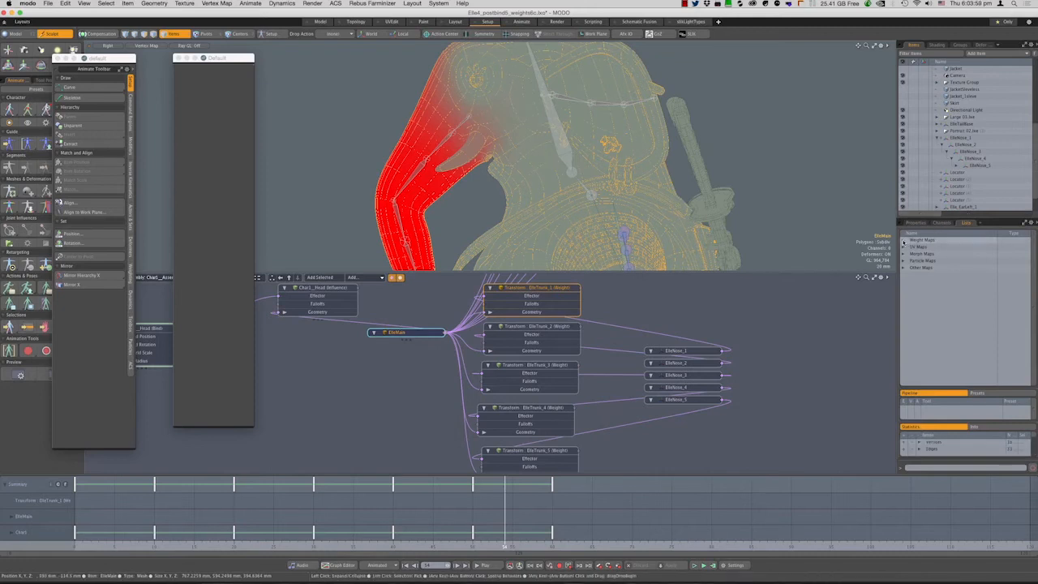
click(903, 241)
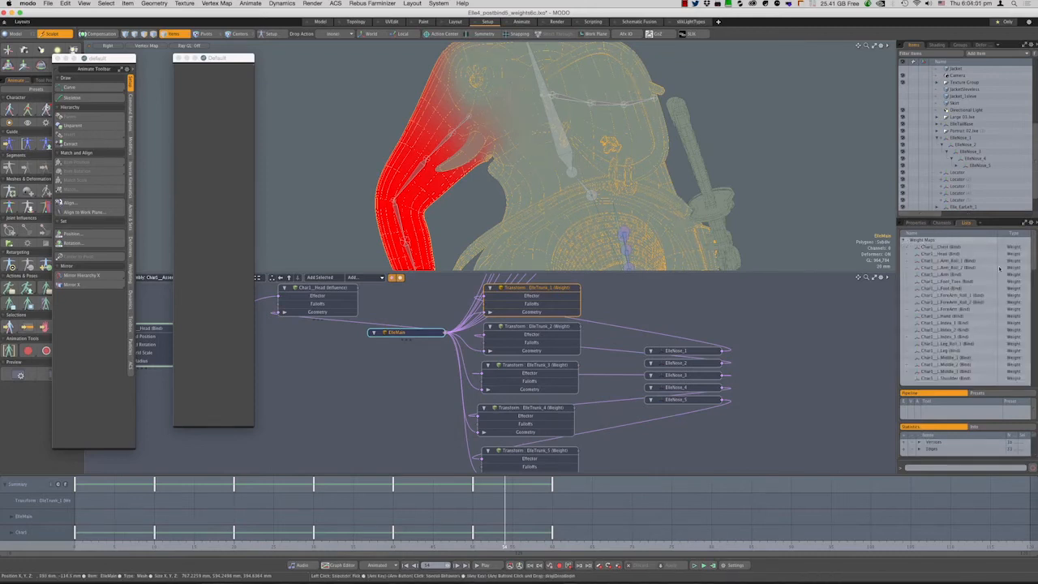
drag(1034, 267, 1032, 352)
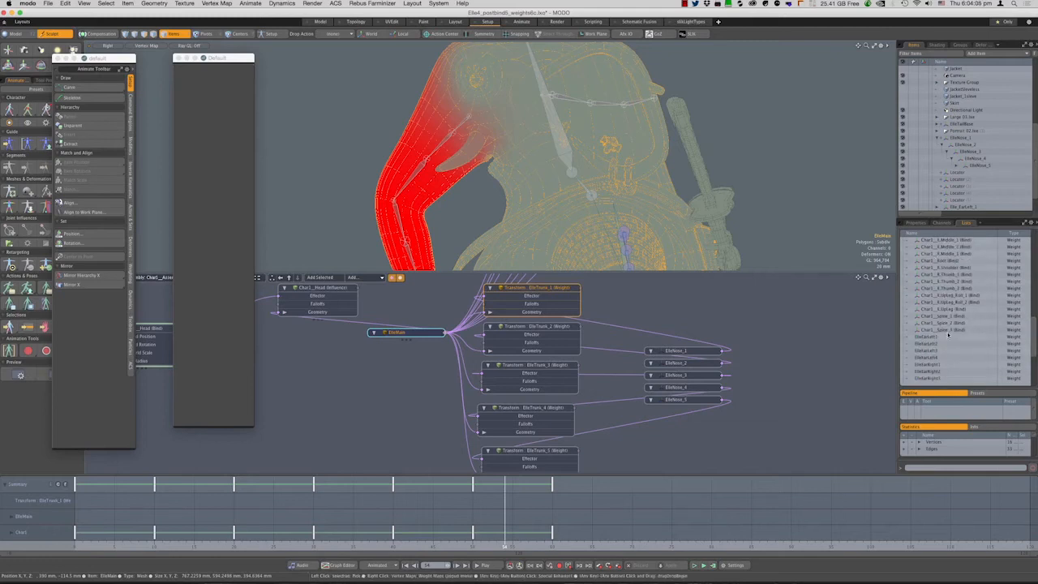
Preview ElleMain's weight maps for the right shoulder, right thumb and left ear, ending with ElleTrunk_1
click(933, 260)
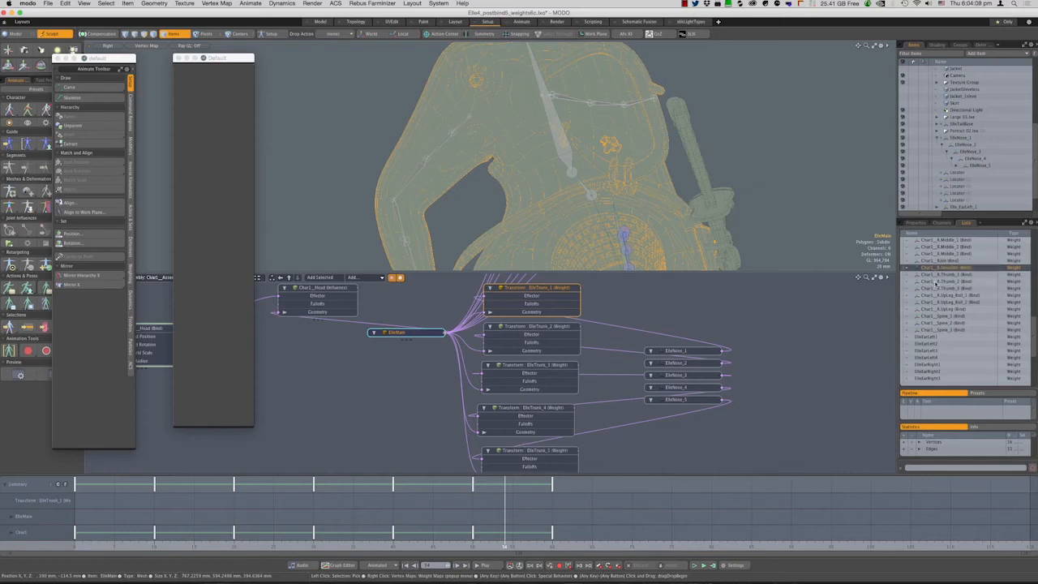
click(937, 280)
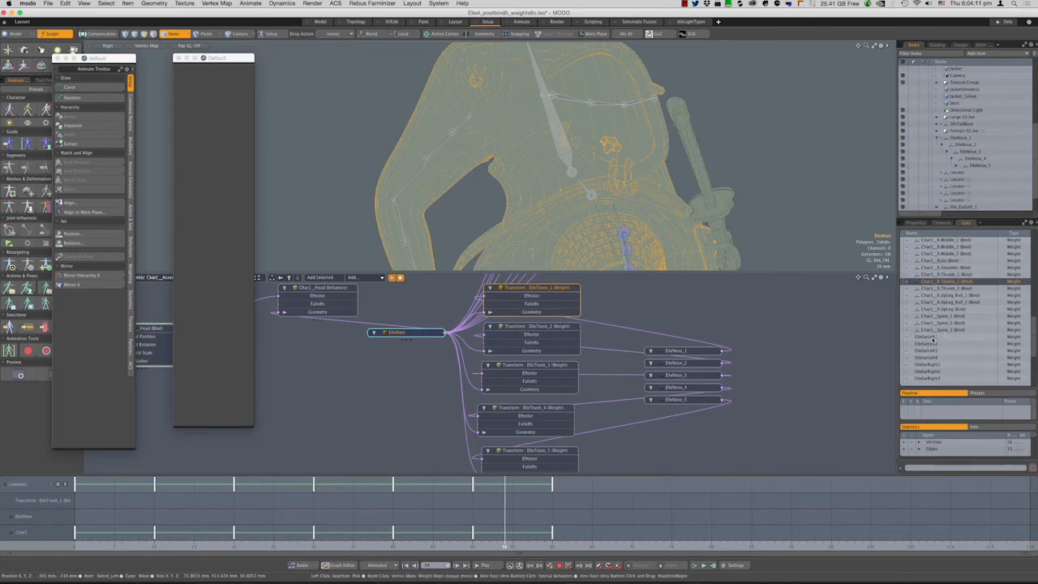
drag(1033, 339, 1033, 373)
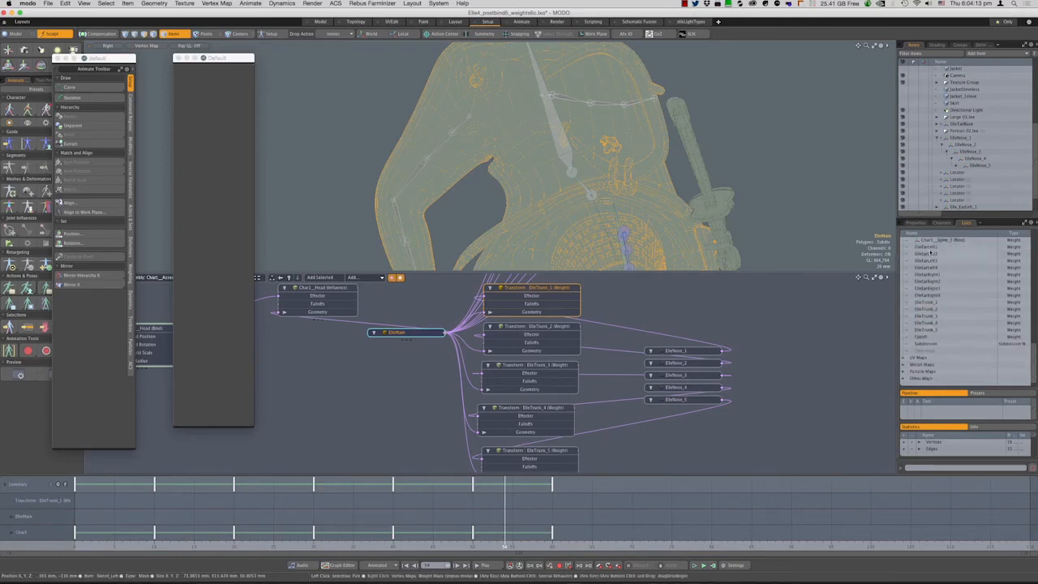
click(930, 247)
click(929, 254)
click(930, 262)
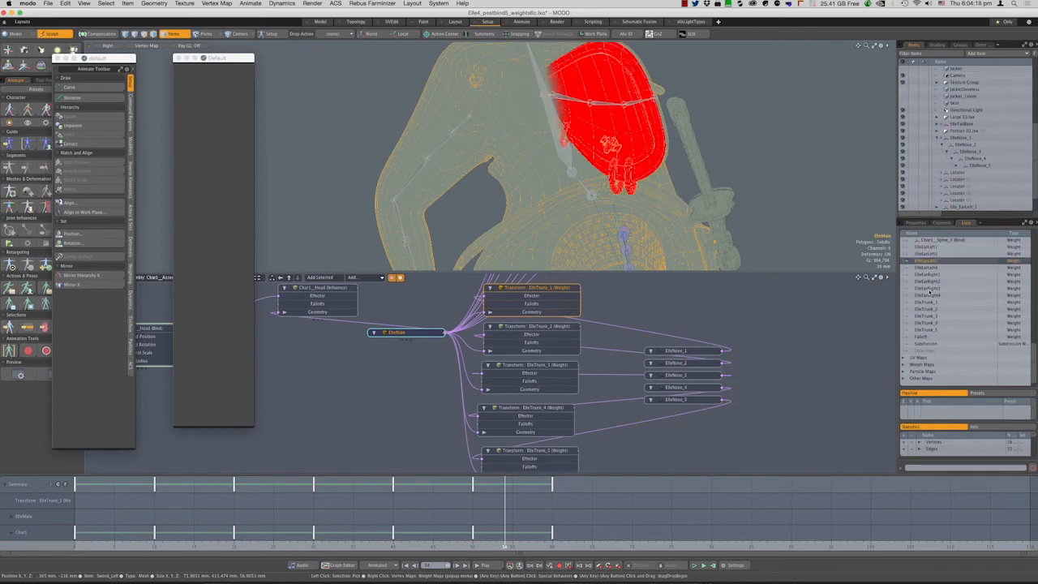
click(931, 302)
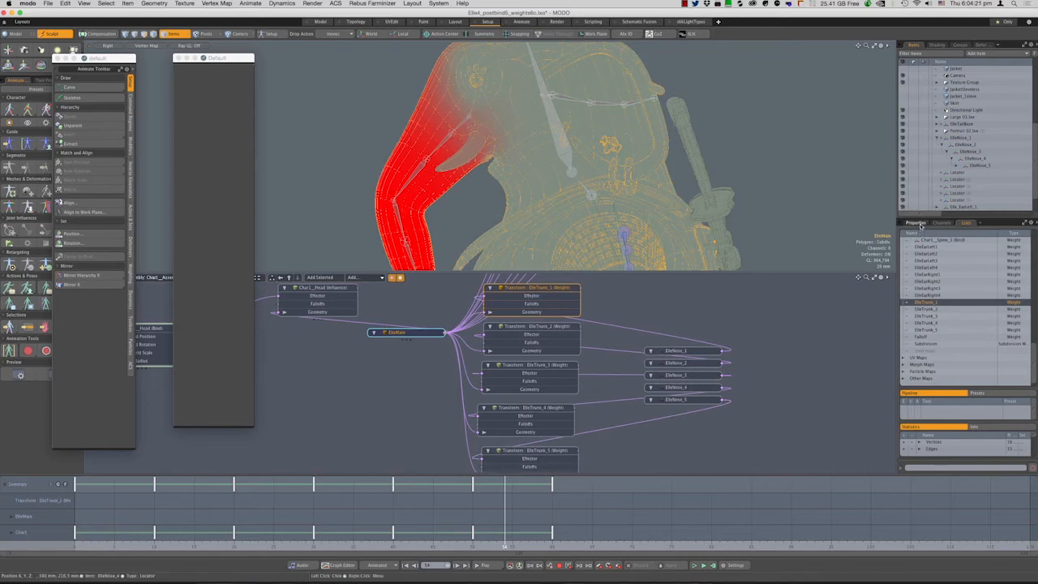
Deselect the mesh and reselect the ElleTrunk_1 weight transform to check its assigned weight map
click(915, 223)
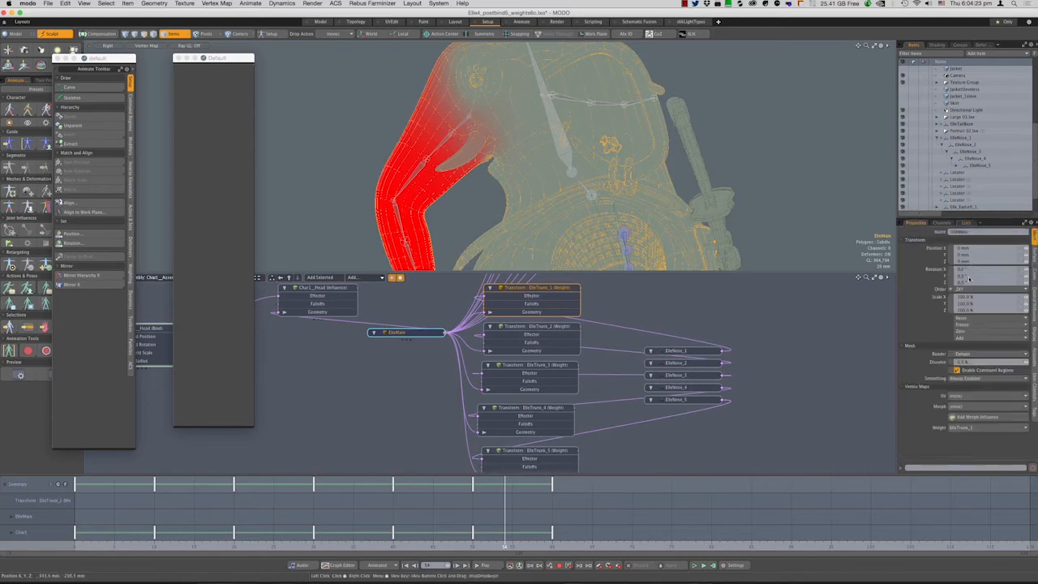
click(644, 297)
click(542, 288)
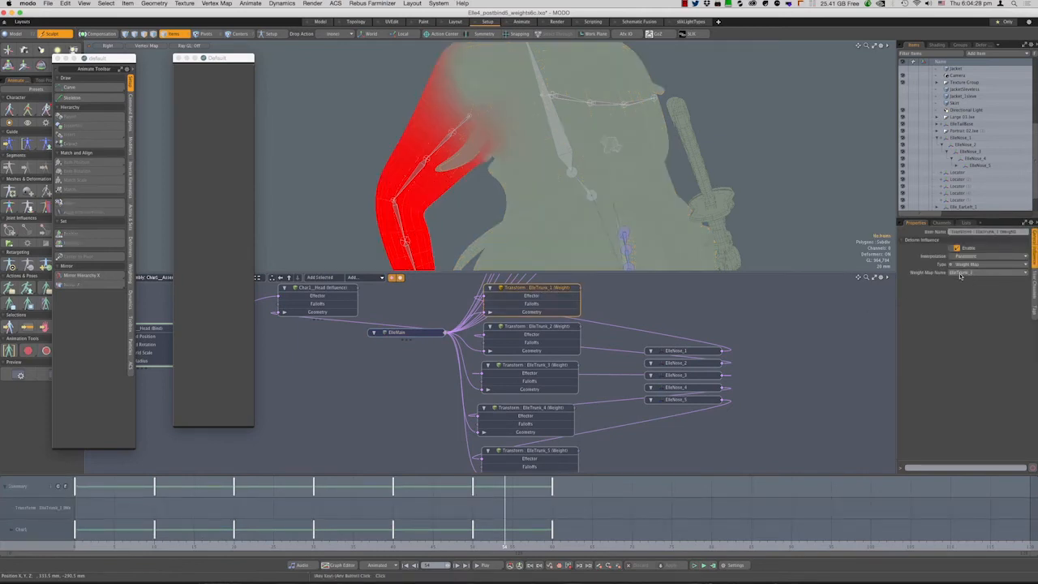
Select the ElleNose_2 joint on the trunk and show the list of the scene's deformers
alt+shift+drag(444, 153, 492, 148)
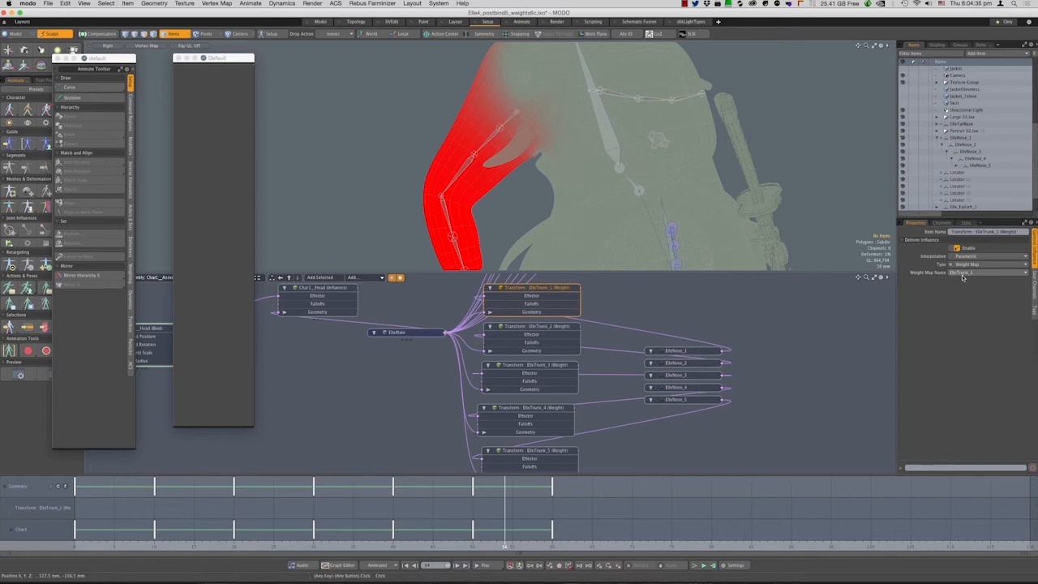
scroll(510, 128, up, 3)
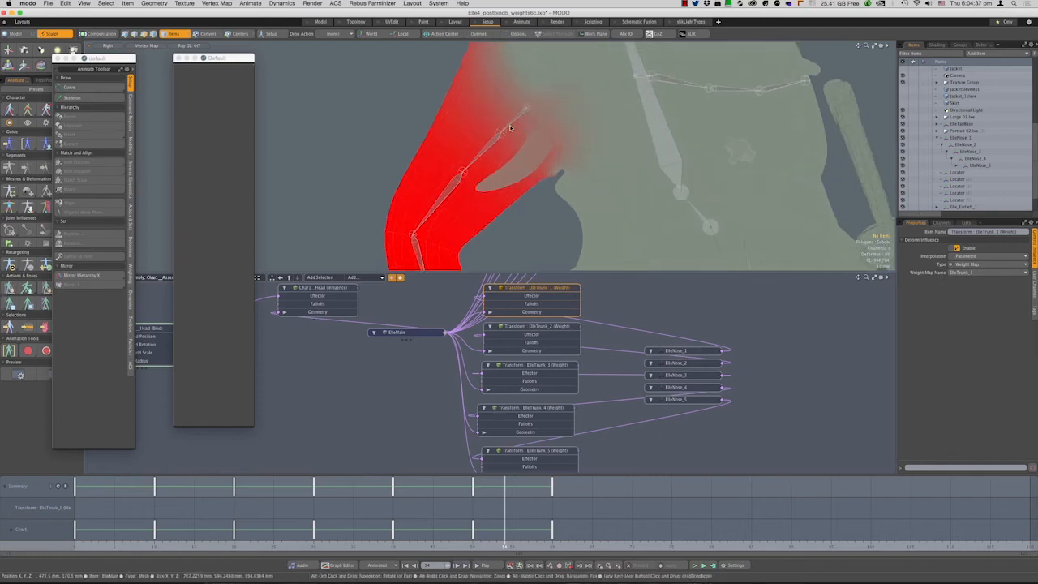
click(502, 134)
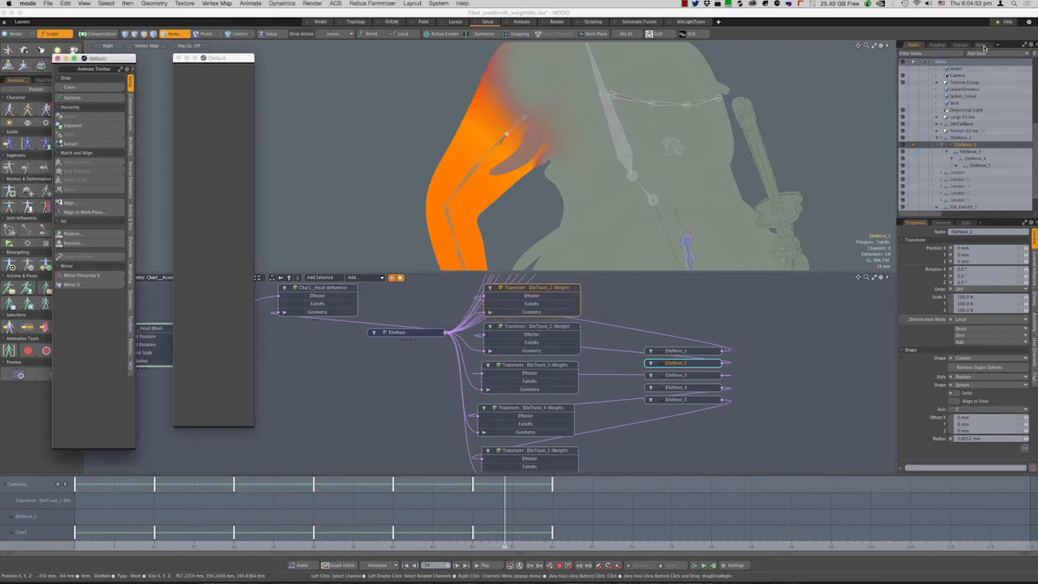
click(983, 46)
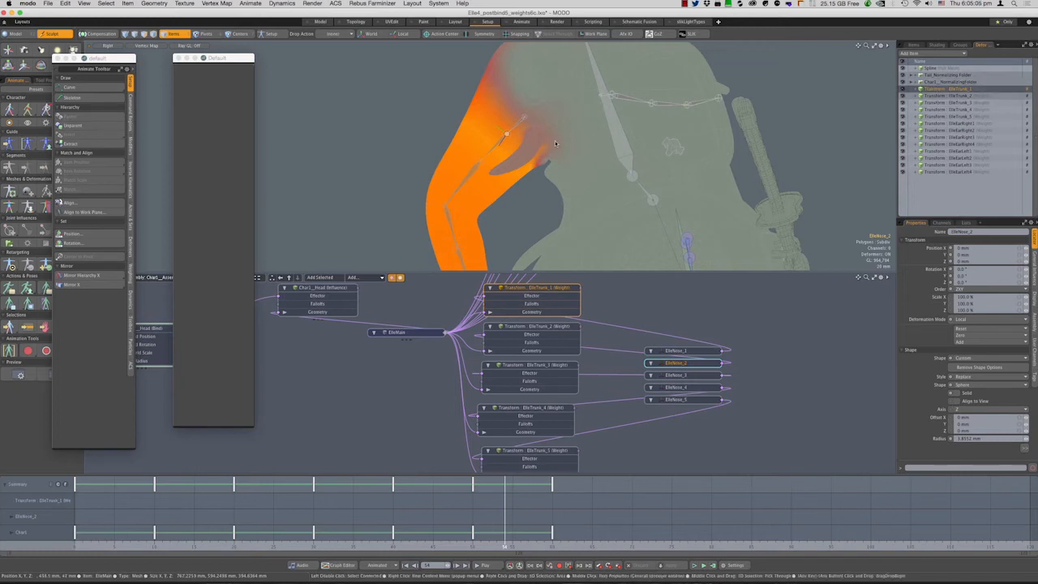
Inspect the influence of the Char1__Head (Bind) joint and display the rig's controllers
click(621, 147)
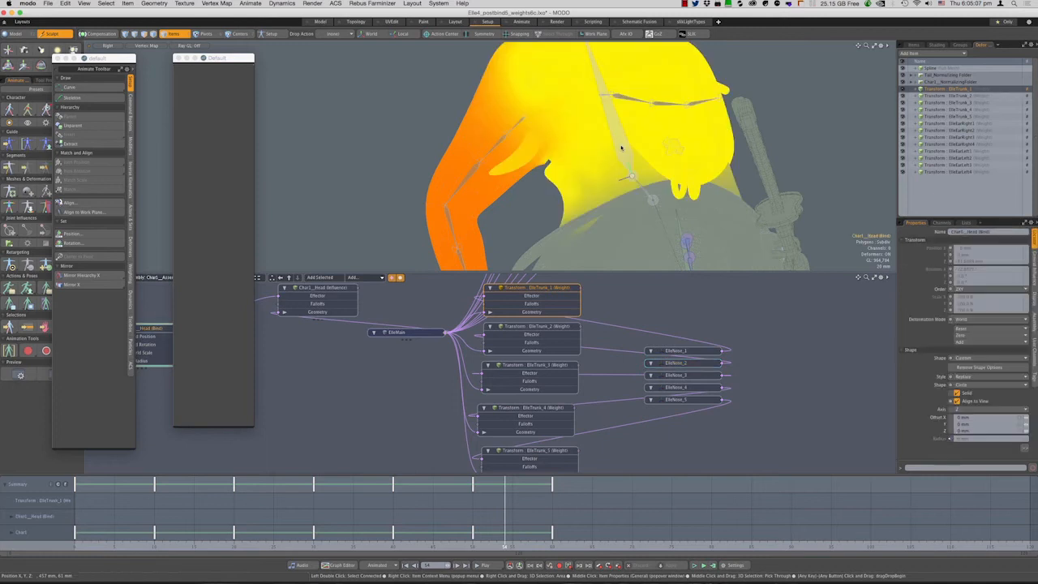
key(e)
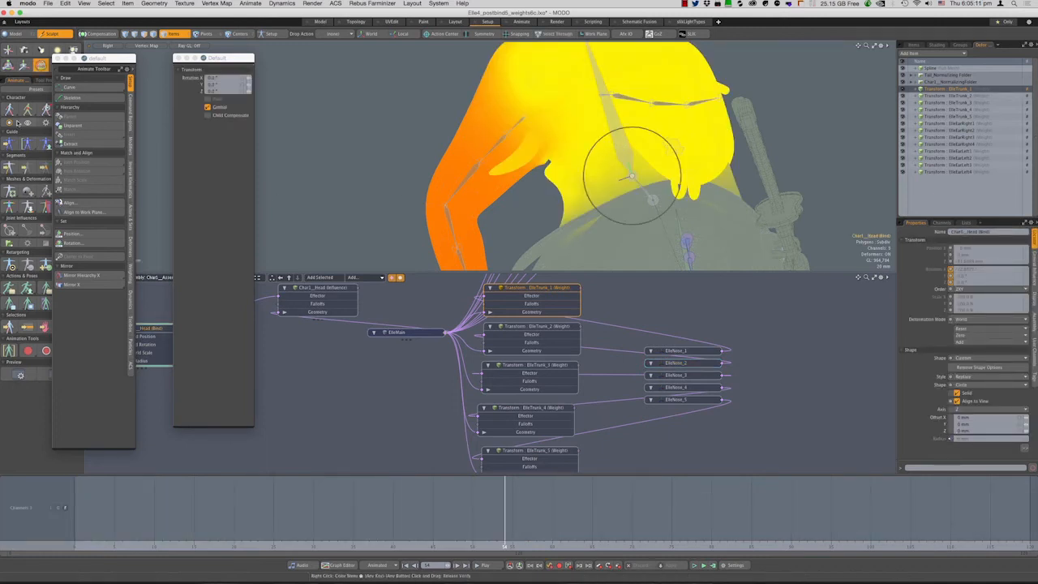
key(space)
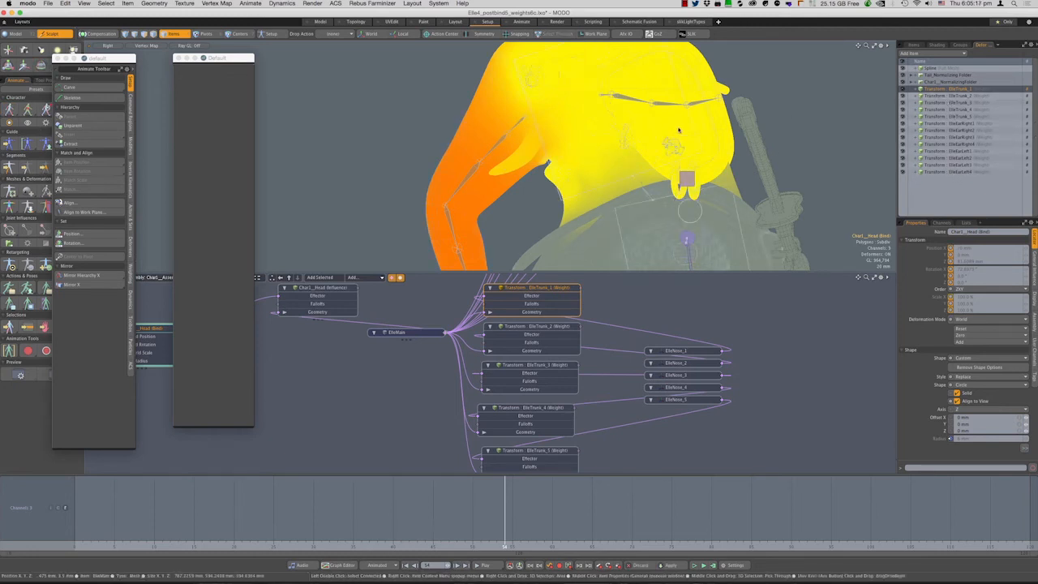
Select the Char1__Head_FK control cage around the head and rotate it to about -19.5° on X
click(675, 141)
scroll(674, 140, down, 3)
mouse_move(675, 140)
alt+mouse_down()
mouse_move(702, 142)
mouse_move(677, 145)
alt+mouse_up()
key(ctrl+space)
click(605, 143)
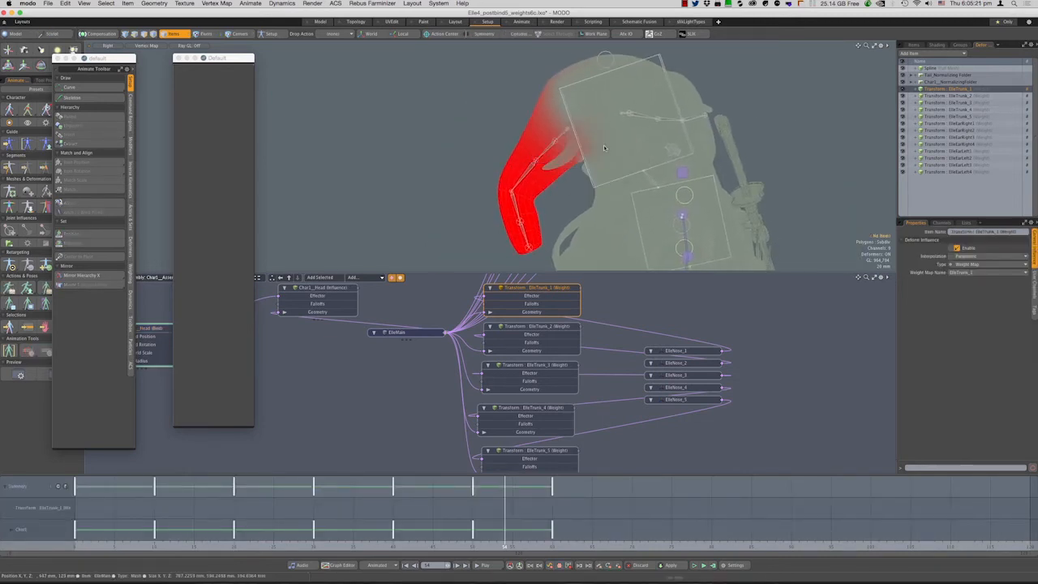
alt+drag(600, 148, 499, 180)
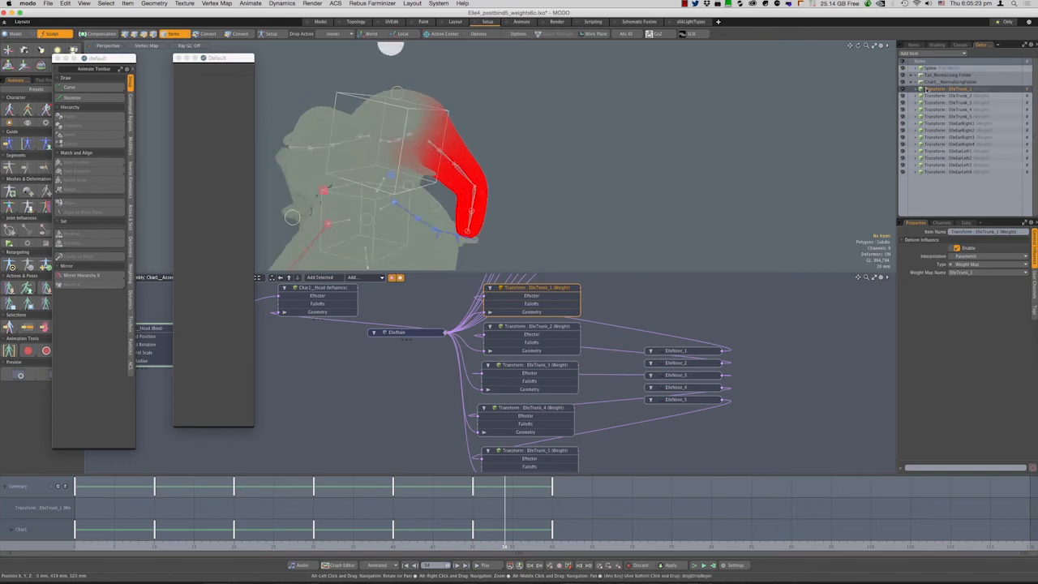
click(363, 99)
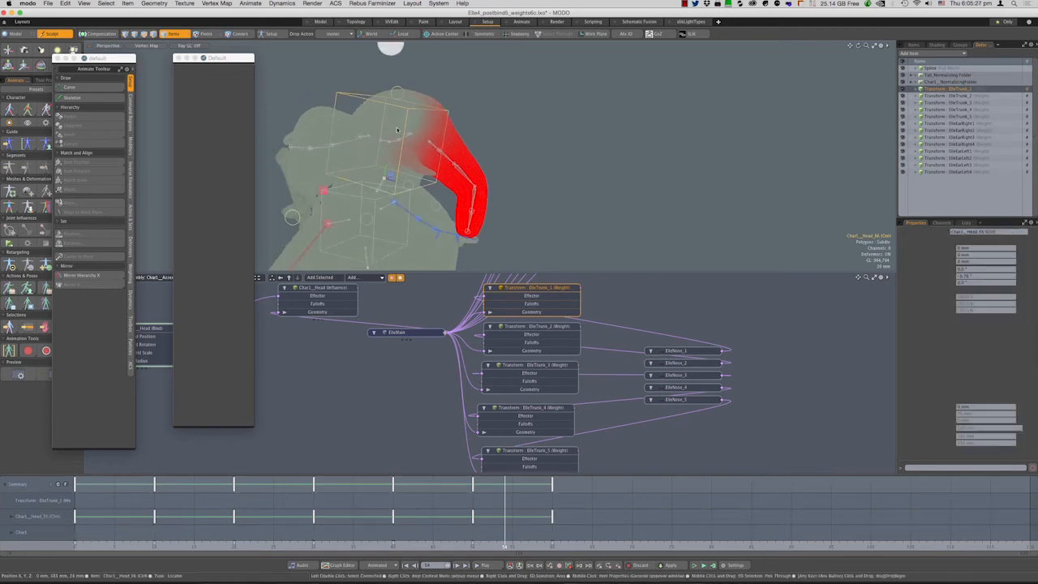
key(y)
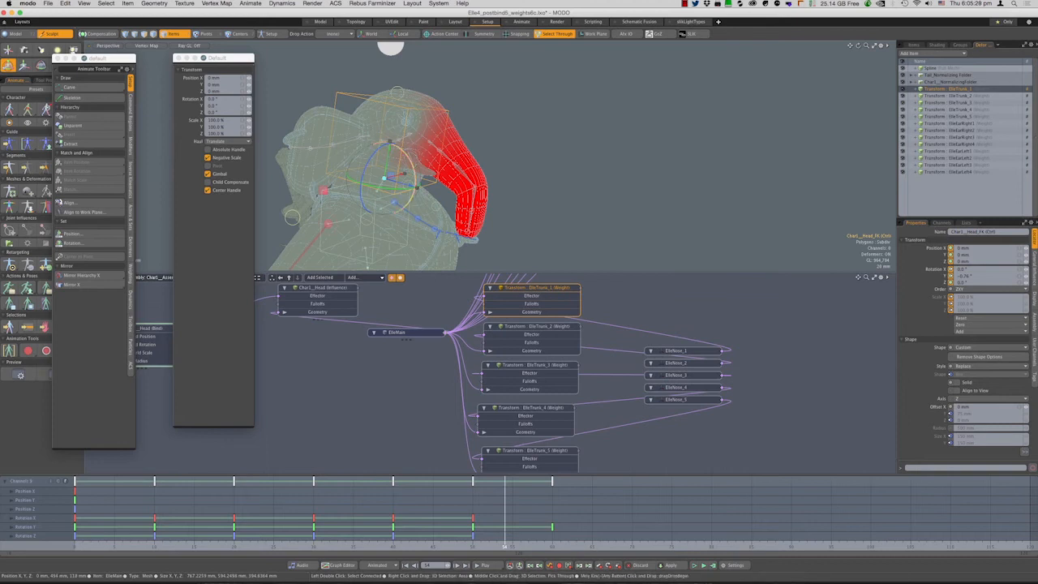
drag(390, 47, 366, 47)
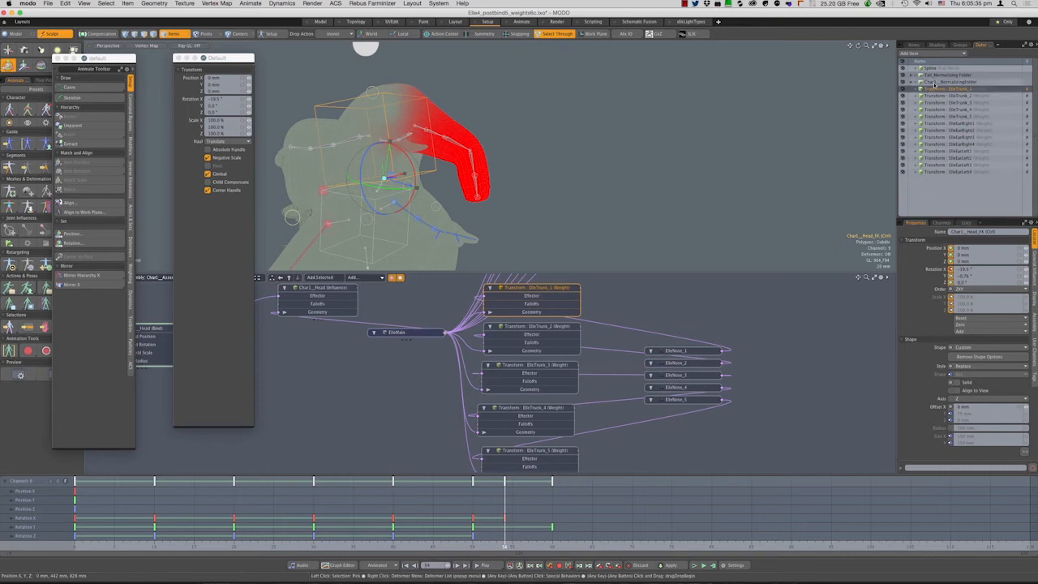
Move Char1__NormalizingFolder below the last ear transform in the deformer order, clear the selection and set the viewport to Gooch Toon Shading
click(934, 84)
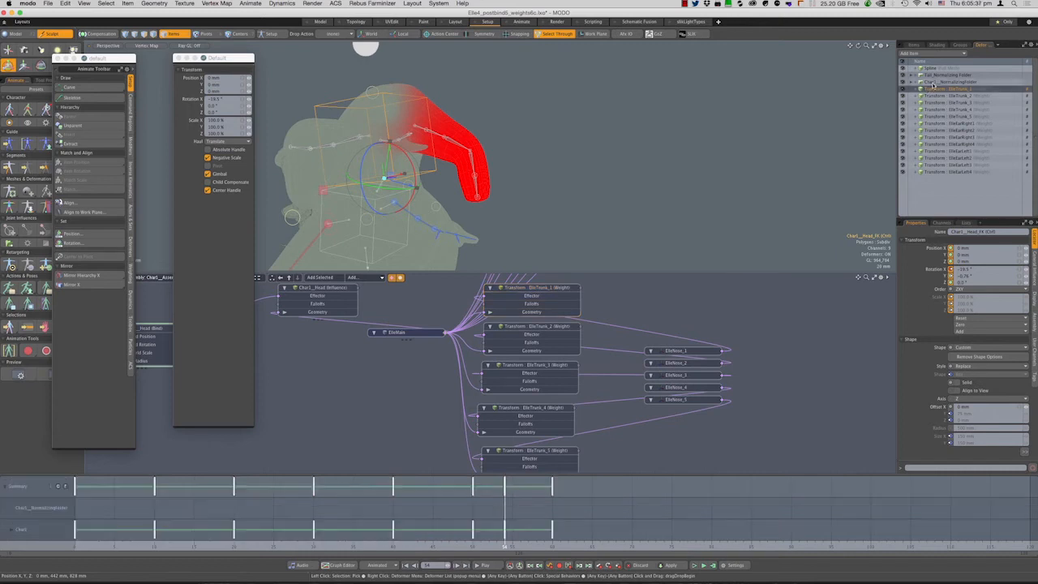
click(935, 83)
drag(934, 84, 949, 176)
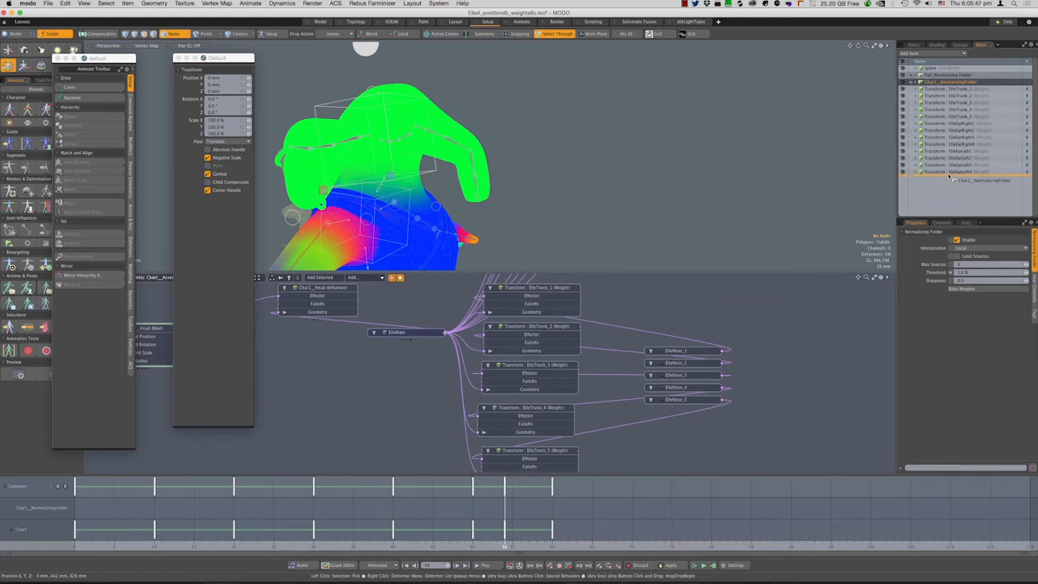
drag(949, 176, 949, 178)
click(468, 139)
click(170, 66)
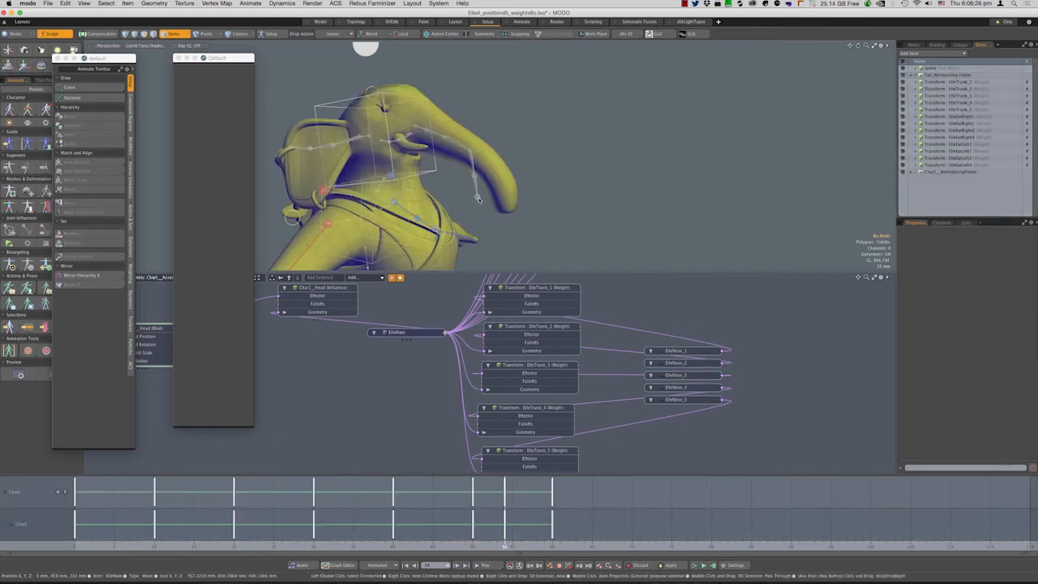
Inspect the ElleNose_3 joint on the trunk and examine the deformed mesh and rig from the front, sides and back
click(454, 144)
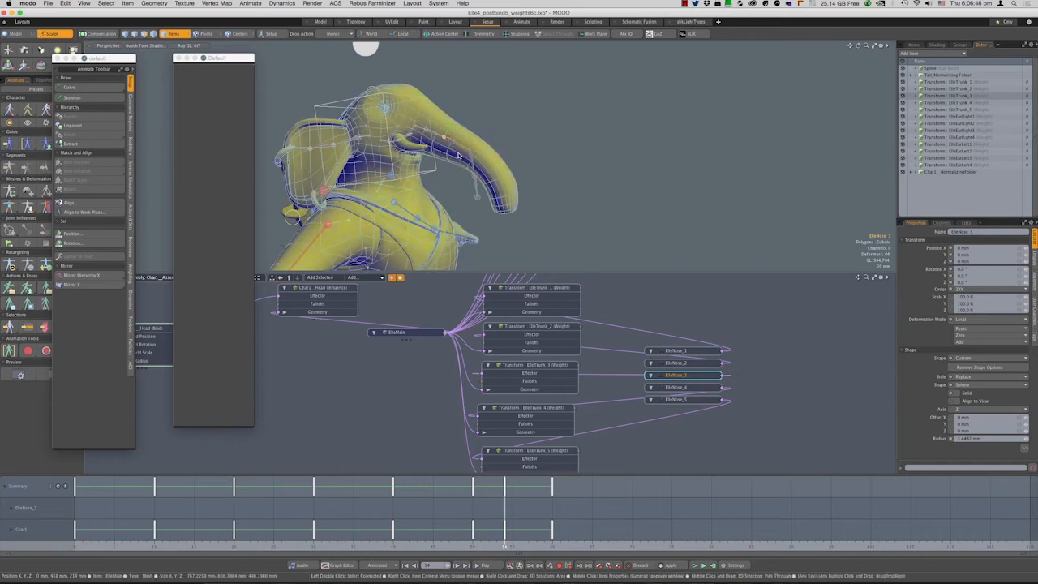
click(544, 150)
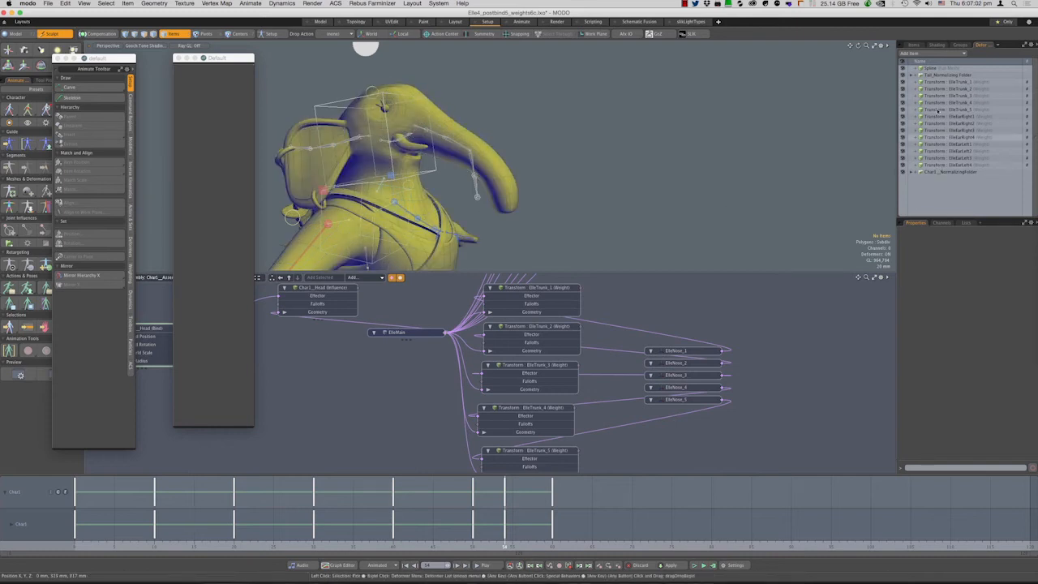
alt+drag(366, 46, 520, 188)
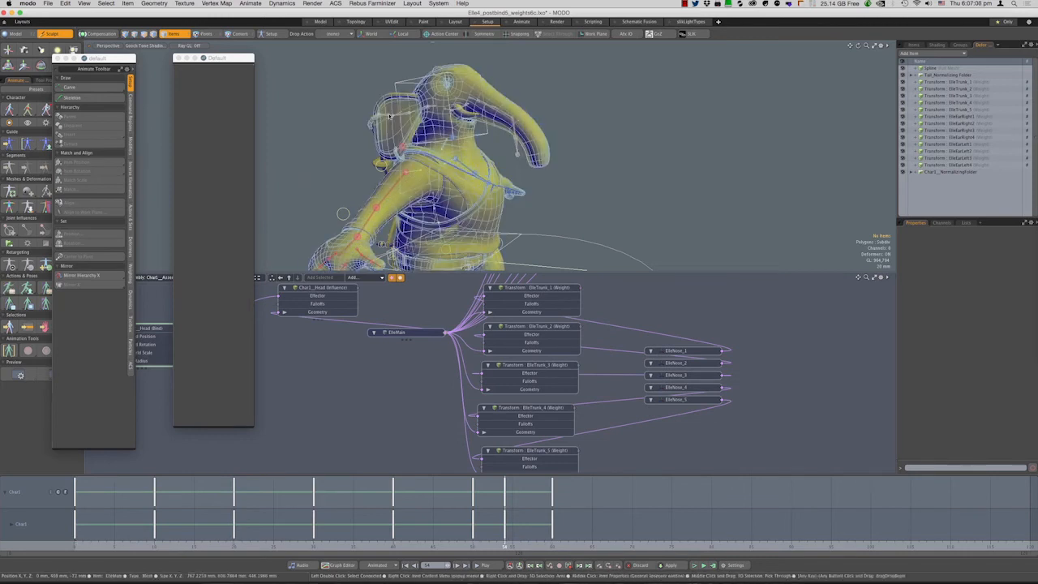
alt+drag(620, 138, 361, 136)
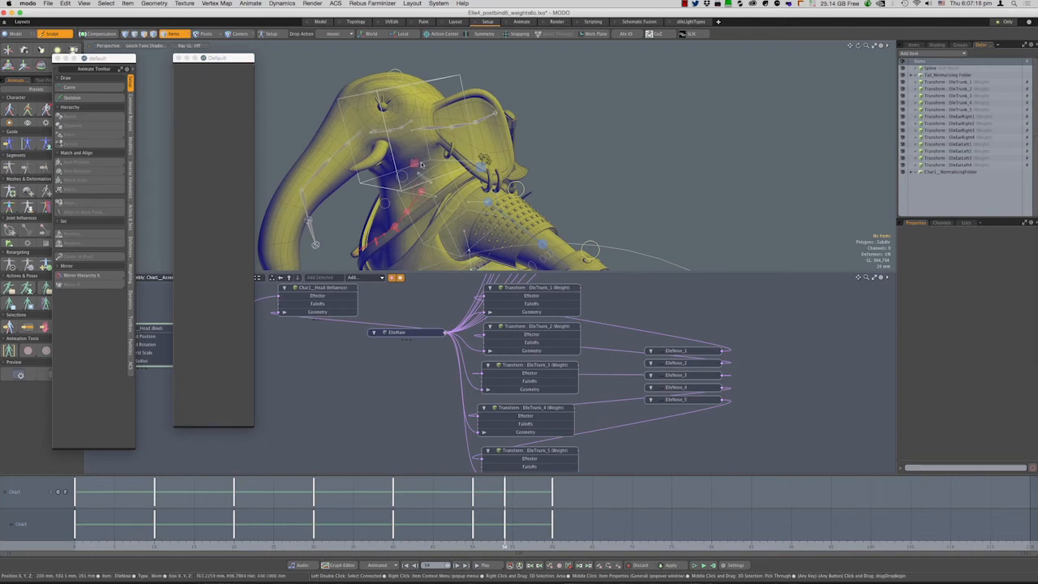
ctrl+alt+drag(421, 160, 528, 181)
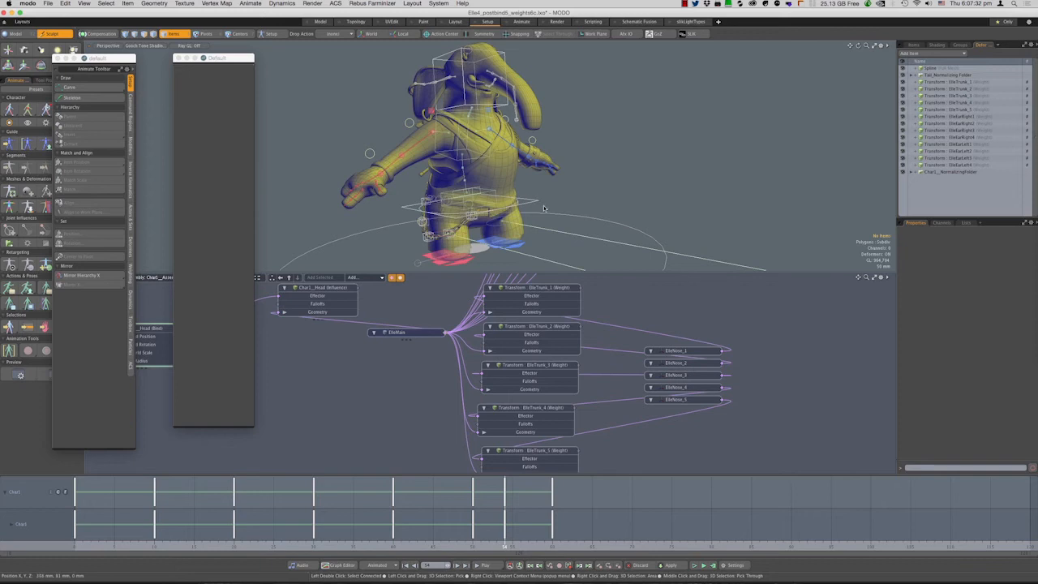
alt+drag(566, 151, 836, 211)
alt+drag(503, 133, 492, 138)
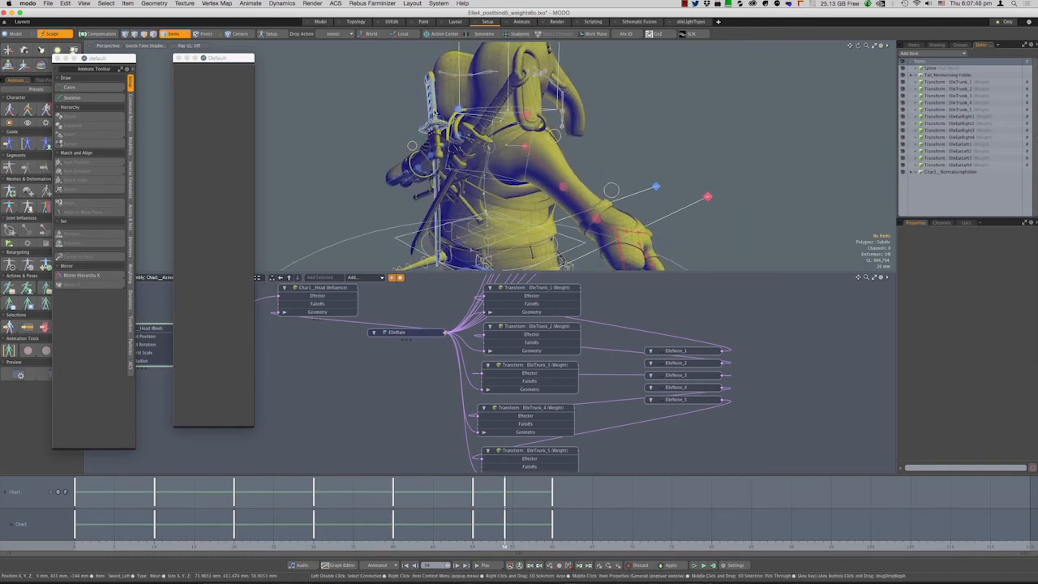
Check the Sword_Left mesh on the character's back, and enlarge the 3D view to examine the whole rigged character
click(436, 138)
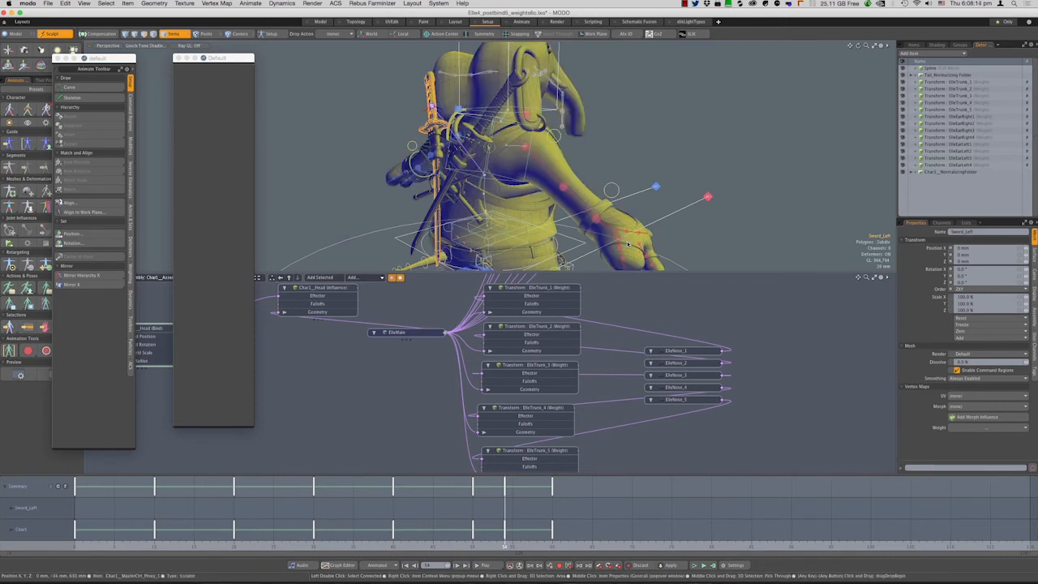
click(573, 274)
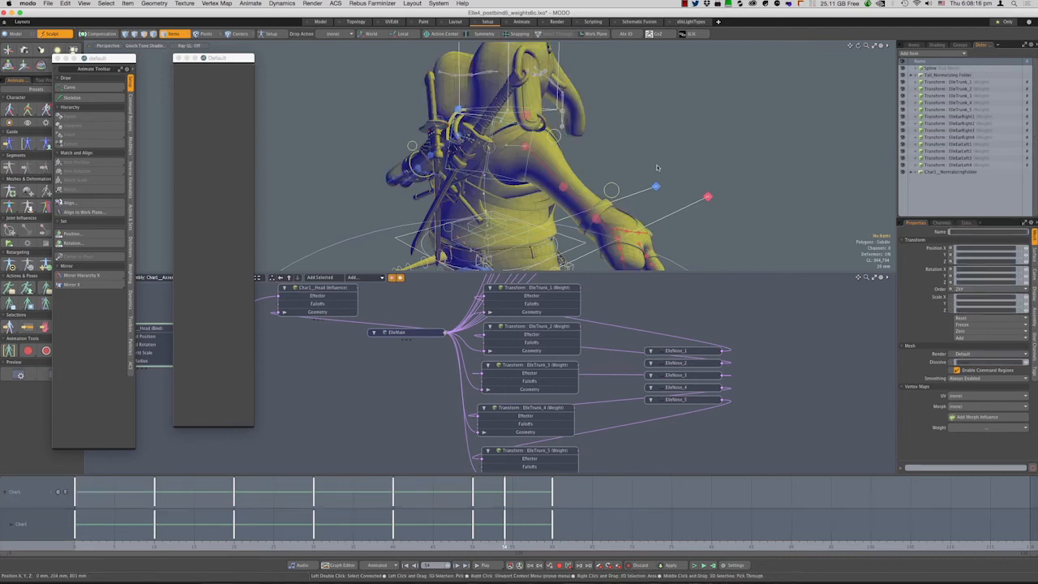
drag(573, 274, 571, 373)
alt+drag(600, 235, 748, 232)
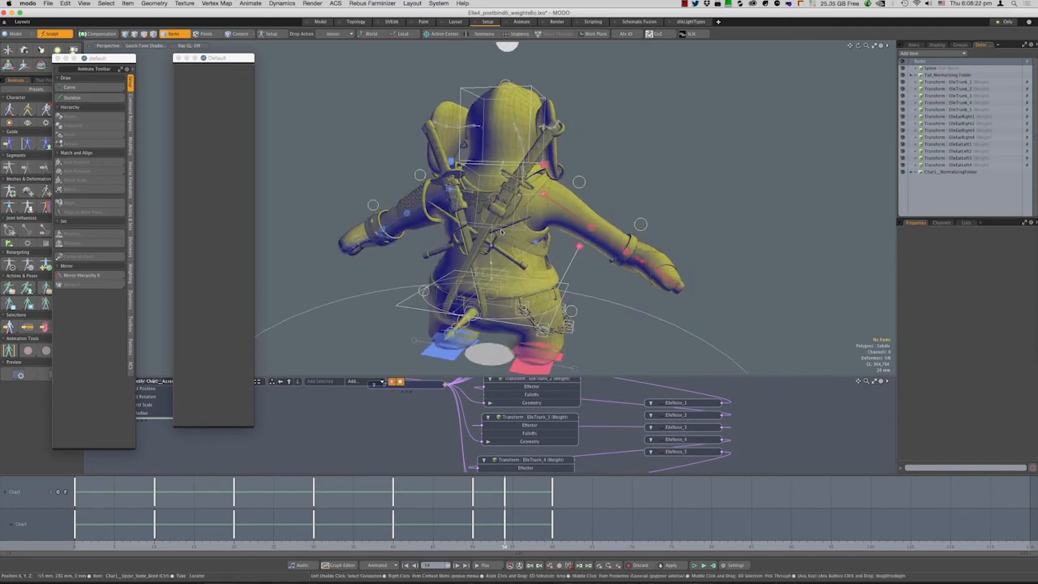
alt+drag(576, 265, 580, 192)
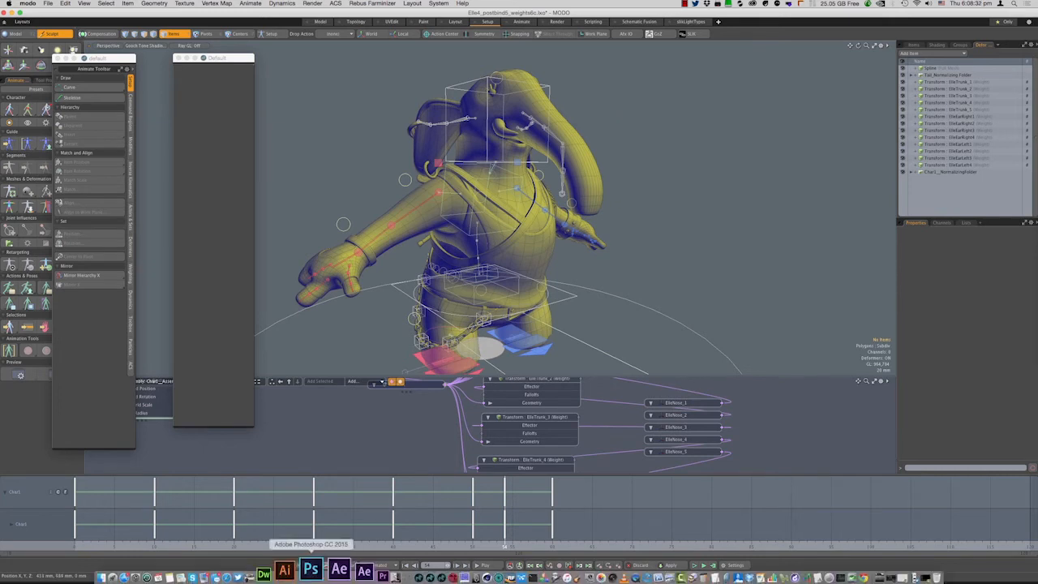
Switch to Finder and open Elle4_postbind5_weights6c_face.lxo from the ElleModel folder in MODO
click(131, 567)
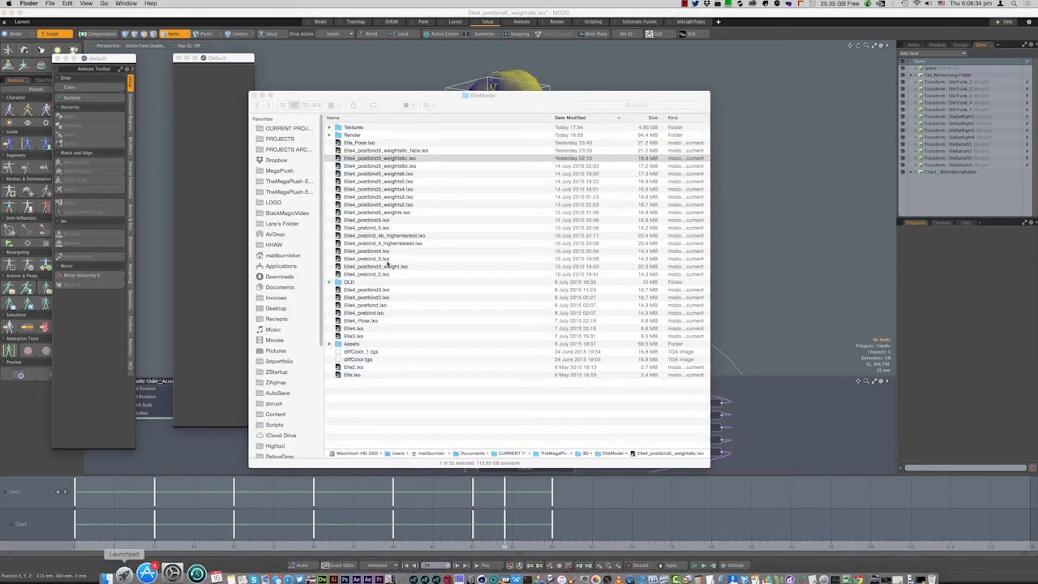
click(393, 152)
double_click(339, 151)
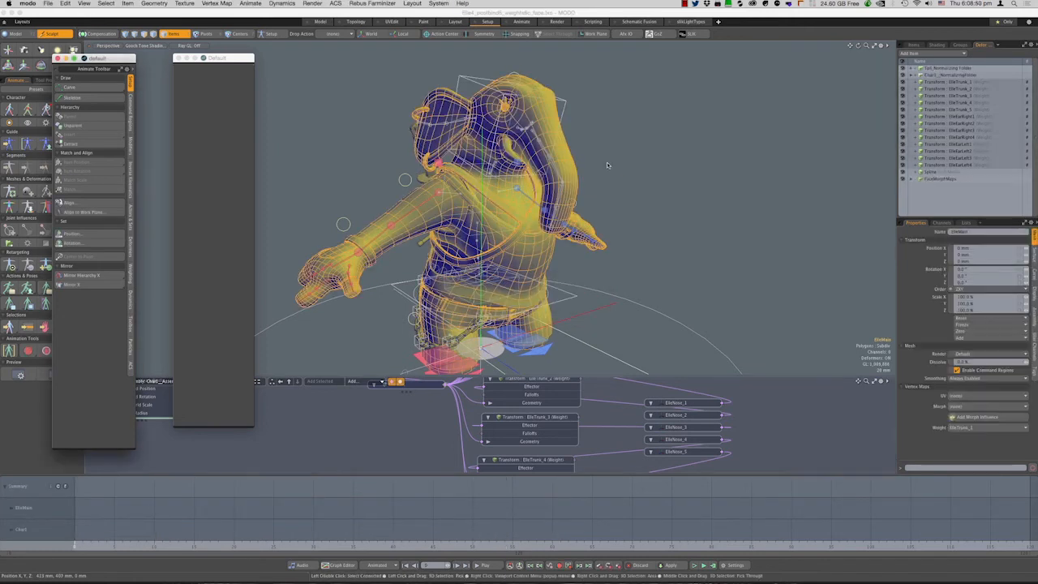
Look over the elephant's head, switch to the Model layout and turn off vertex display for active meshes in the 3D viewport
ctrl+alt+drag(614, 177, 490, 126)
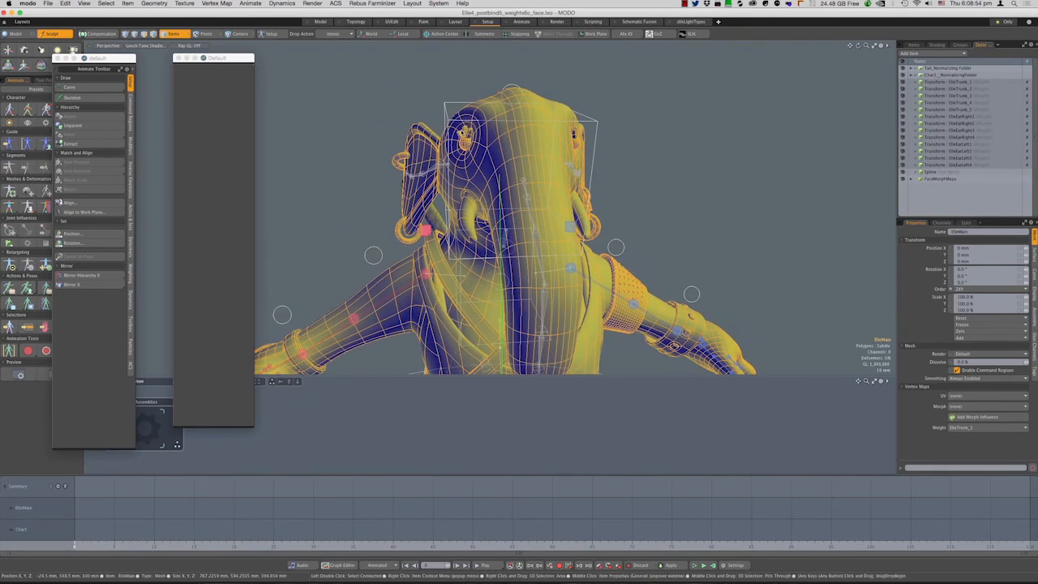
alt+drag(488, 185, 686, 232)
mouse_move(534, 199)
alt+mouse_down()
mouse_move(520, 177)
mouse_move(525, 199)
alt+mouse_up()
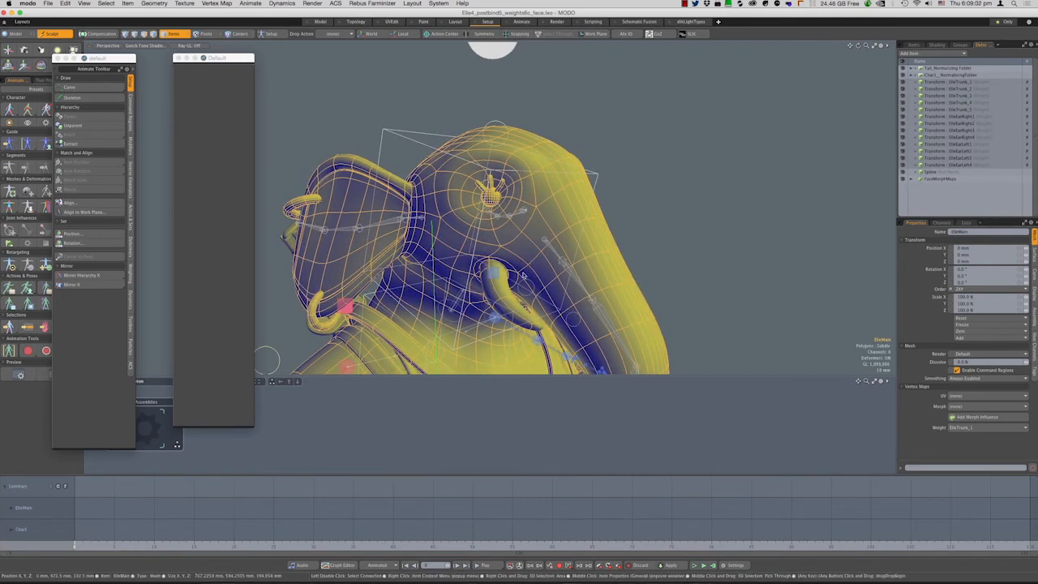
scroll(523, 272, up, 4)
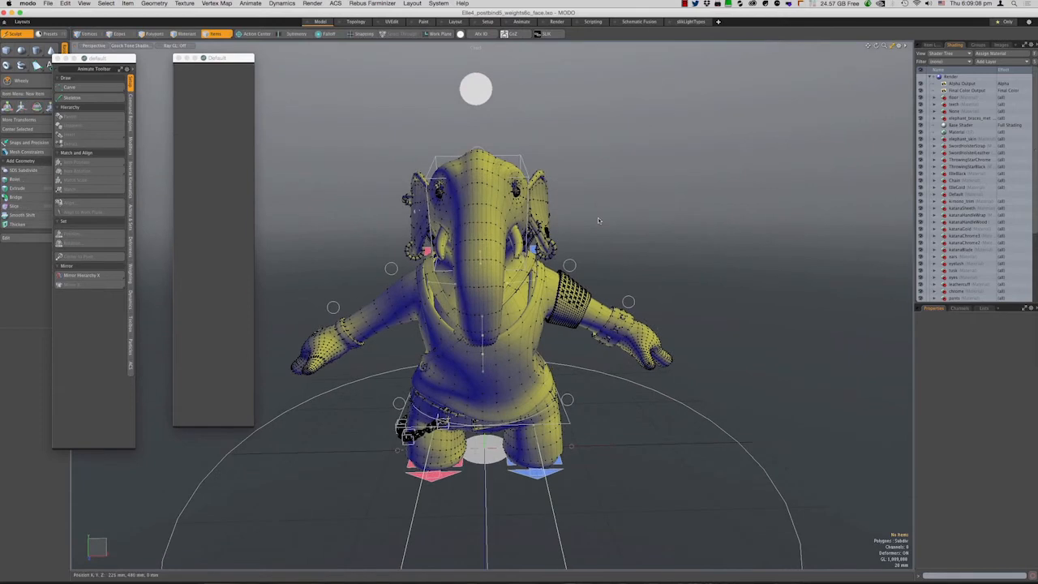
key(o)
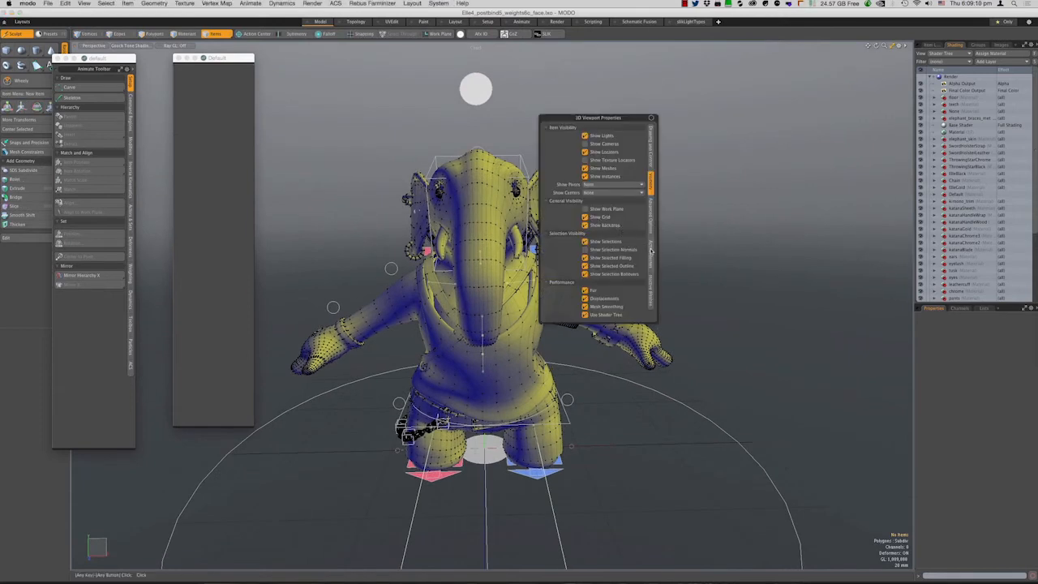
click(650, 251)
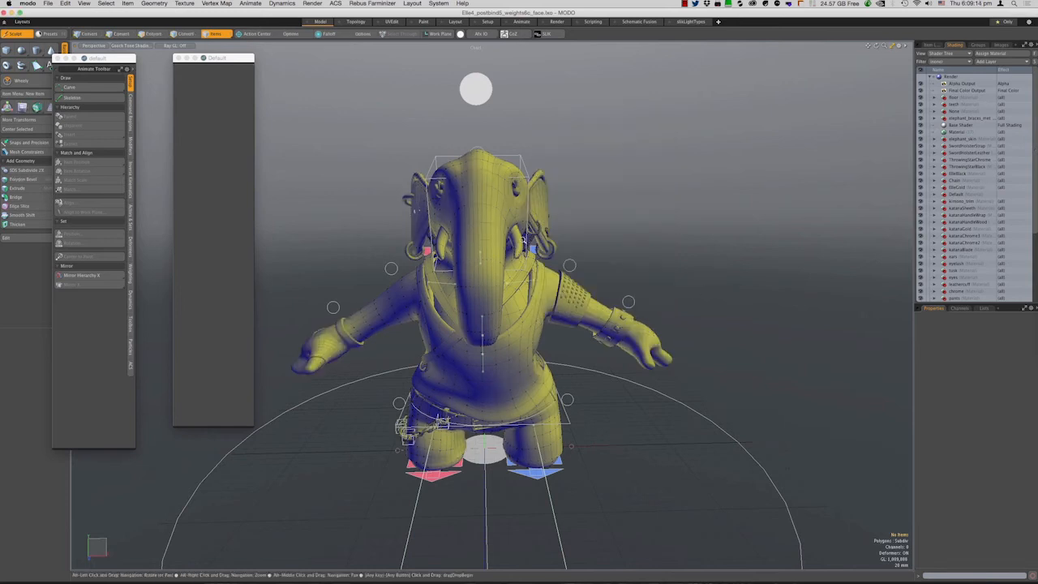
Select the ElleMain mesh and list its morph maps, collapsing the weight maps and enlarging the vertex map list
alt+drag(737, 297, 549, 212)
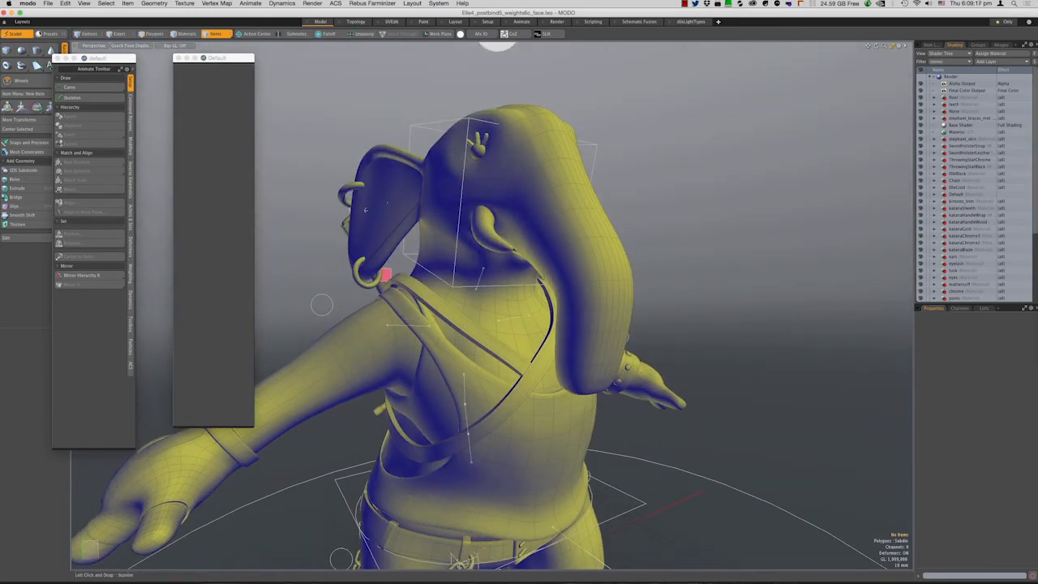
click(548, 129)
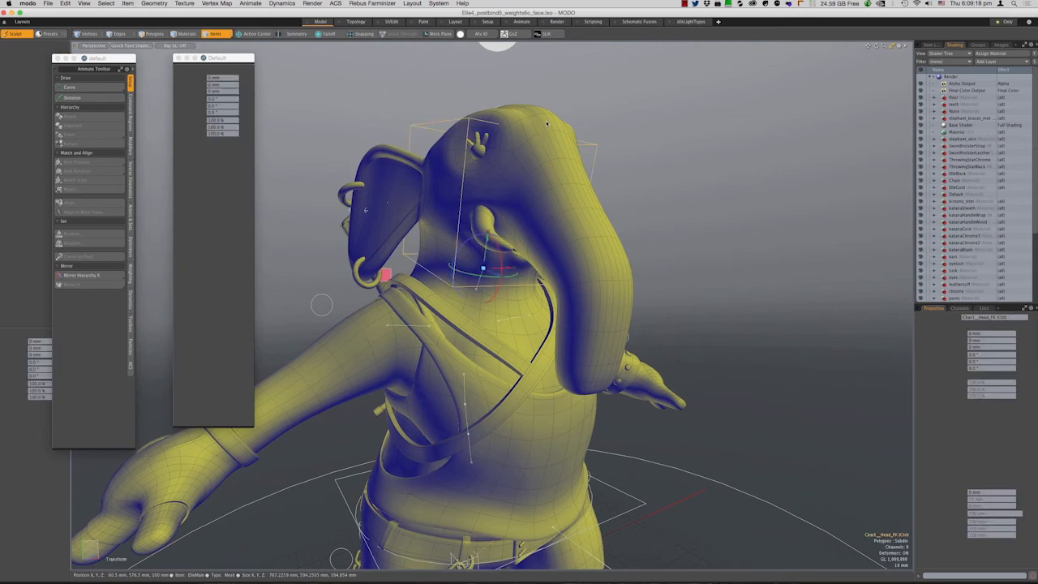
click(988, 309)
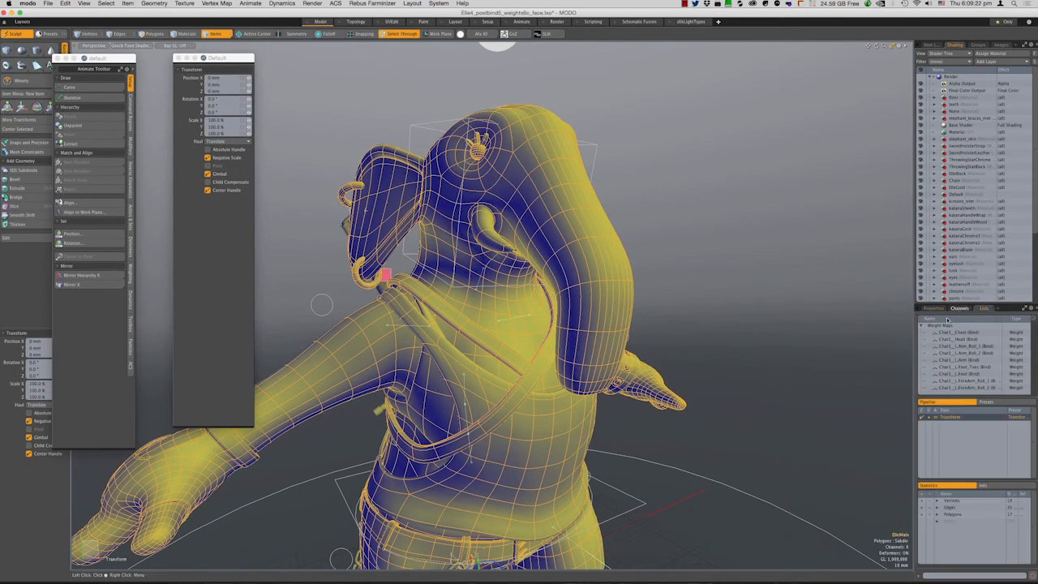
click(922, 325)
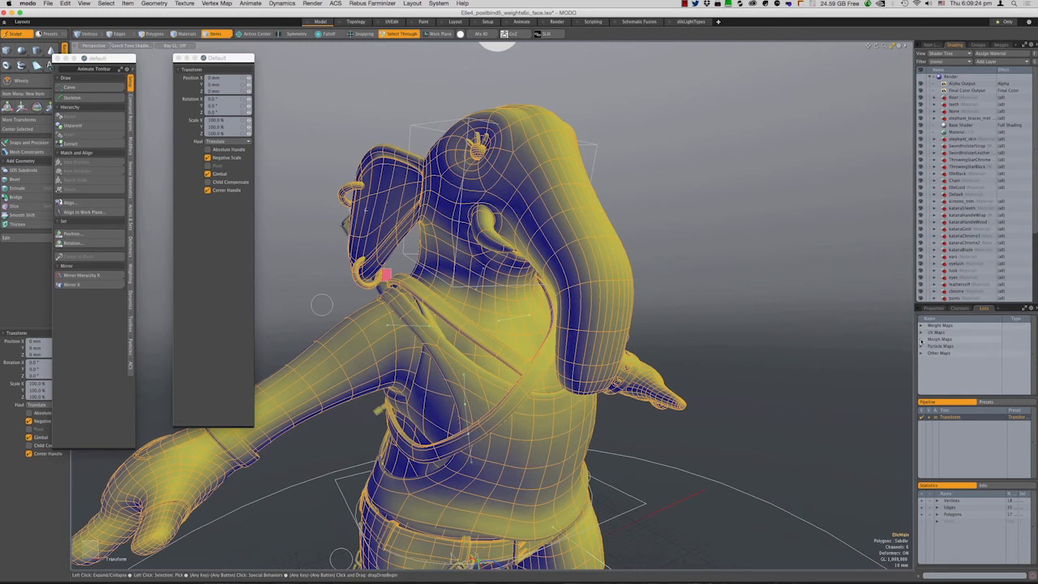
click(921, 339)
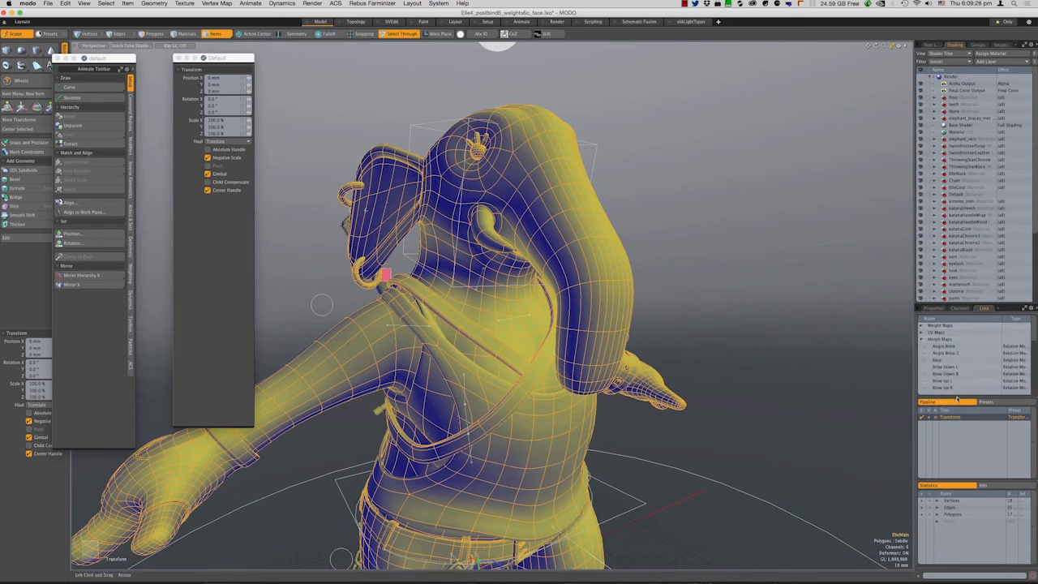
drag(958, 398, 958, 455)
Switch to polygon selection and select the Angry Brow morph map of the elephant mesh
alt+drag(568, 205, 656, 245)
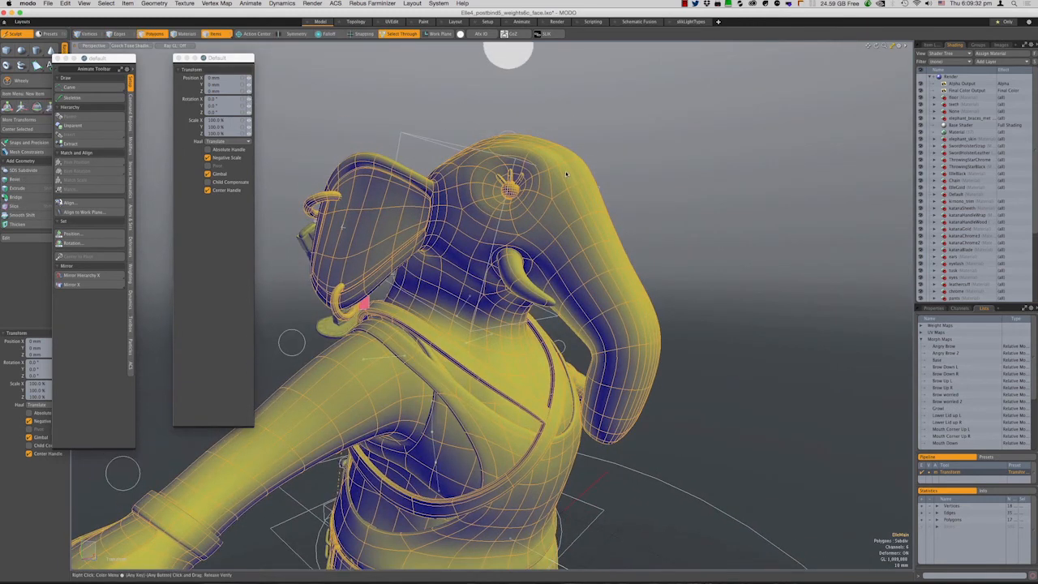
key(3)
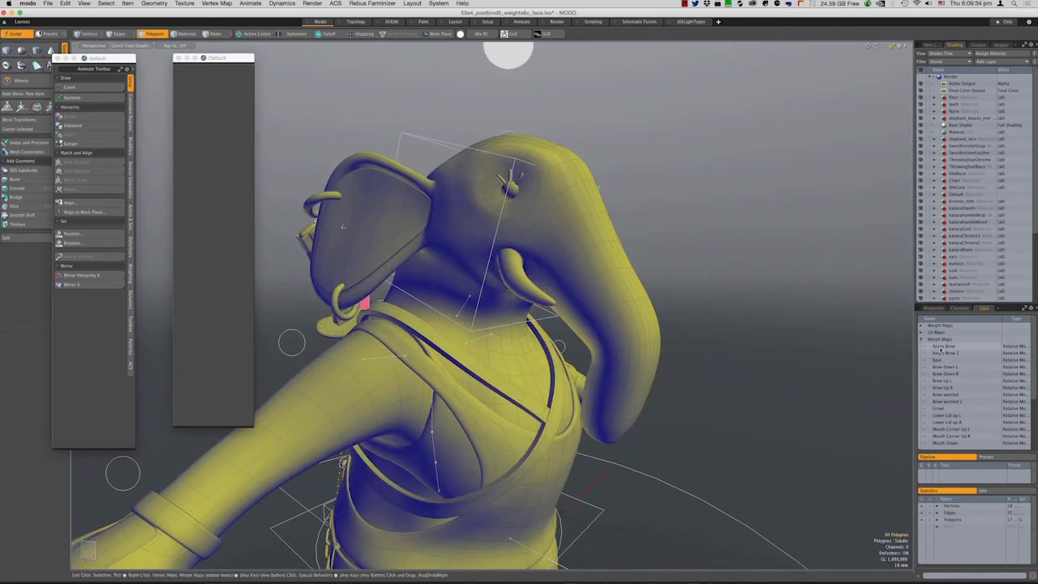
click(941, 347)
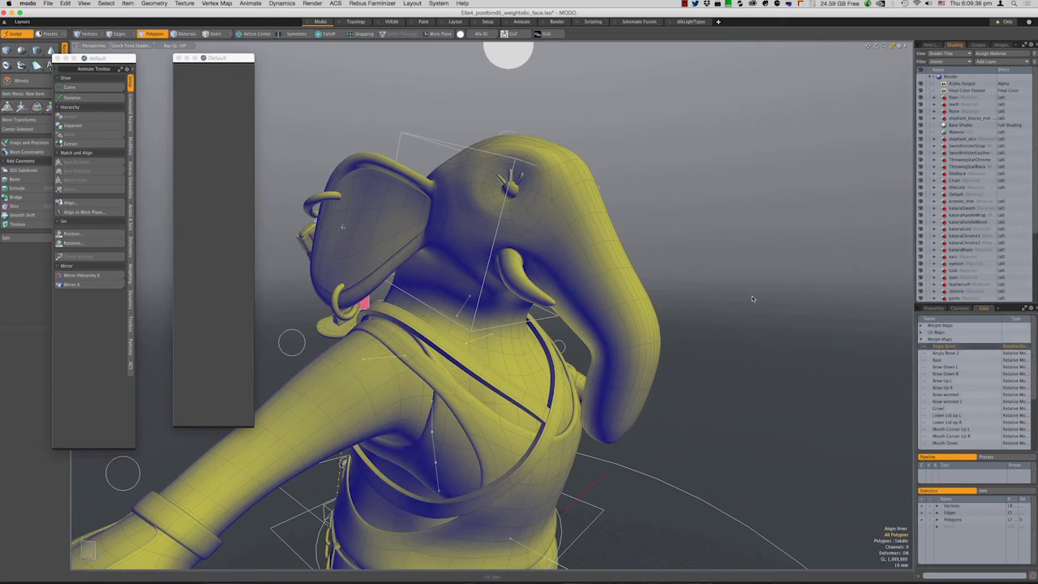
alt+drag(631, 191, 643, 212)
Disable deformers in the 3D viewport and examine the Angry Brow morph around the elephant's eye
key(o)
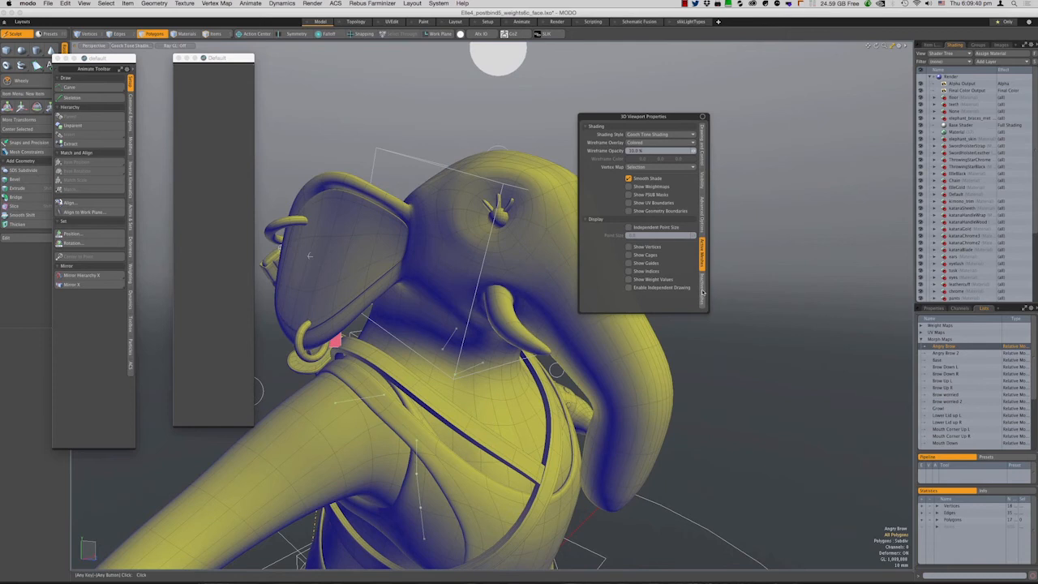
click(703, 292)
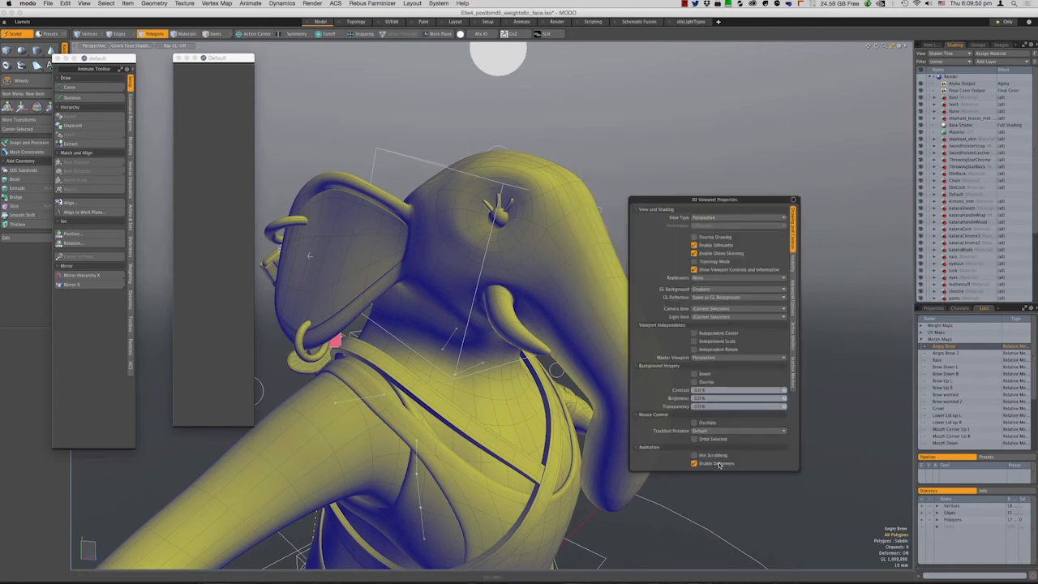
click(718, 466)
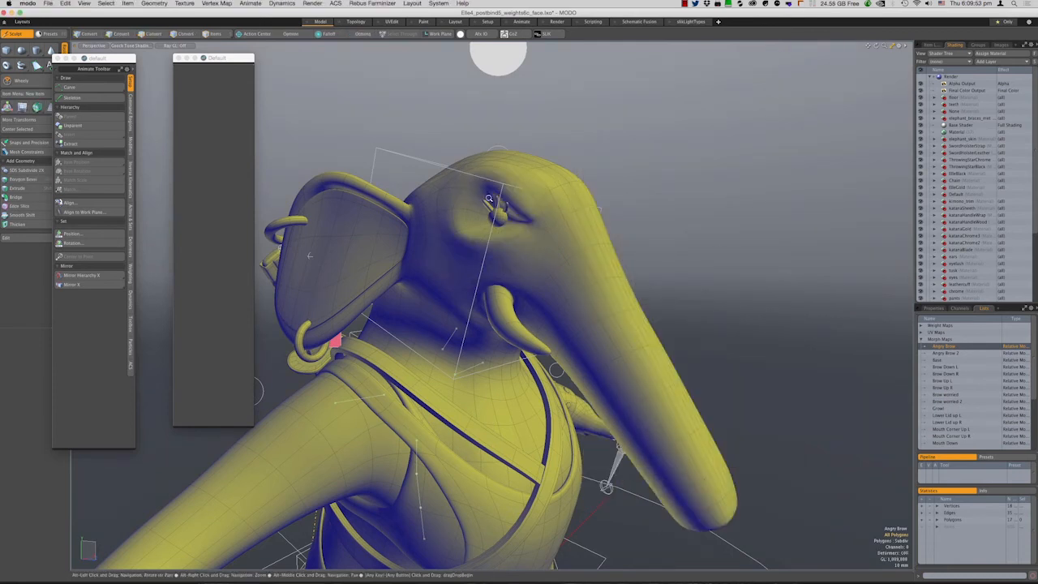
alt+right_drag(496, 258, 545, 265)
alt+drag(546, 265, 656, 239)
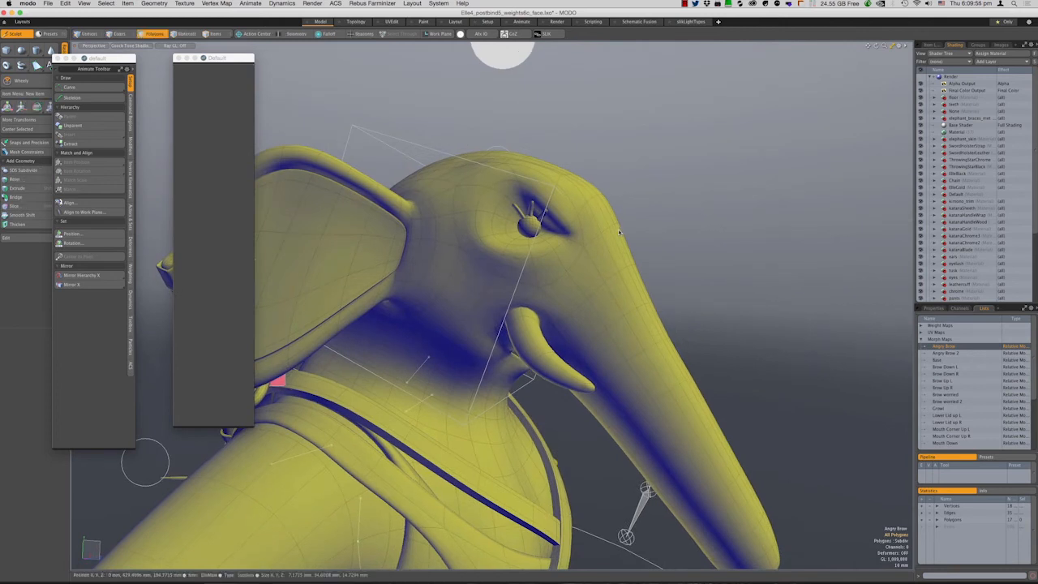
Compare the Angry Brow and Angry Brow 2 morph maps by alternating between them
click(945, 355)
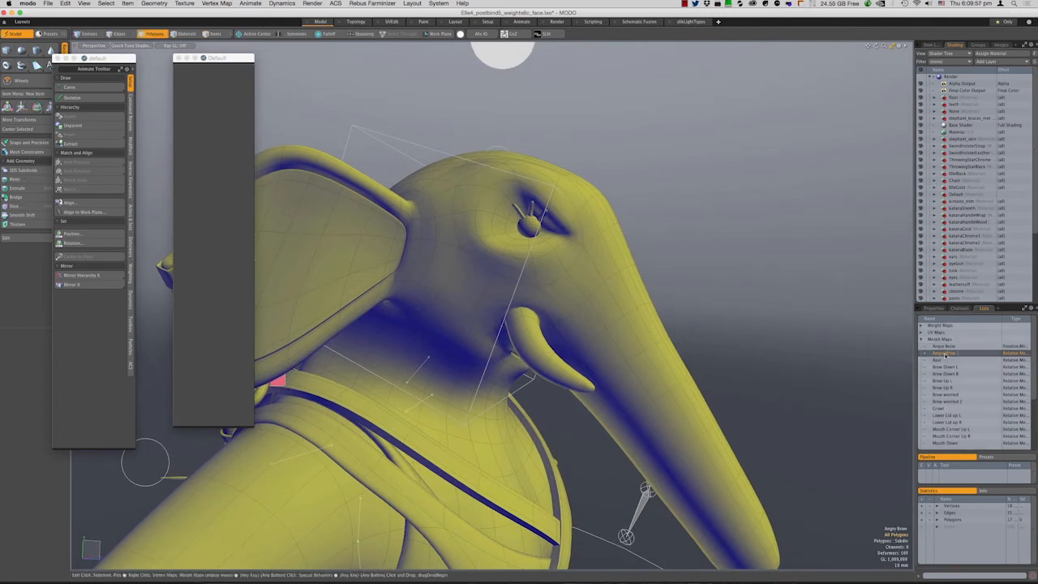
click(945, 346)
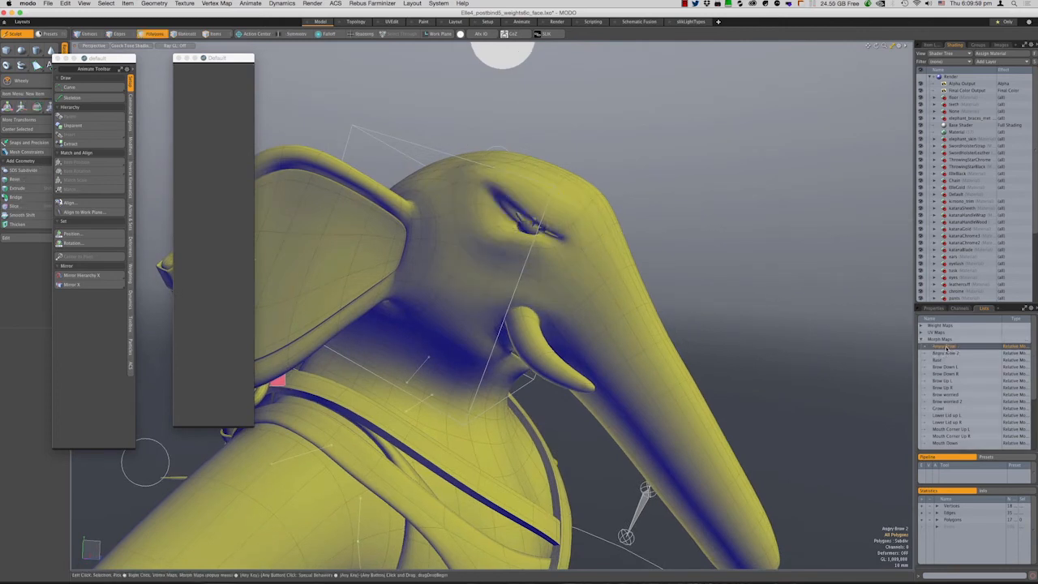
click(948, 355)
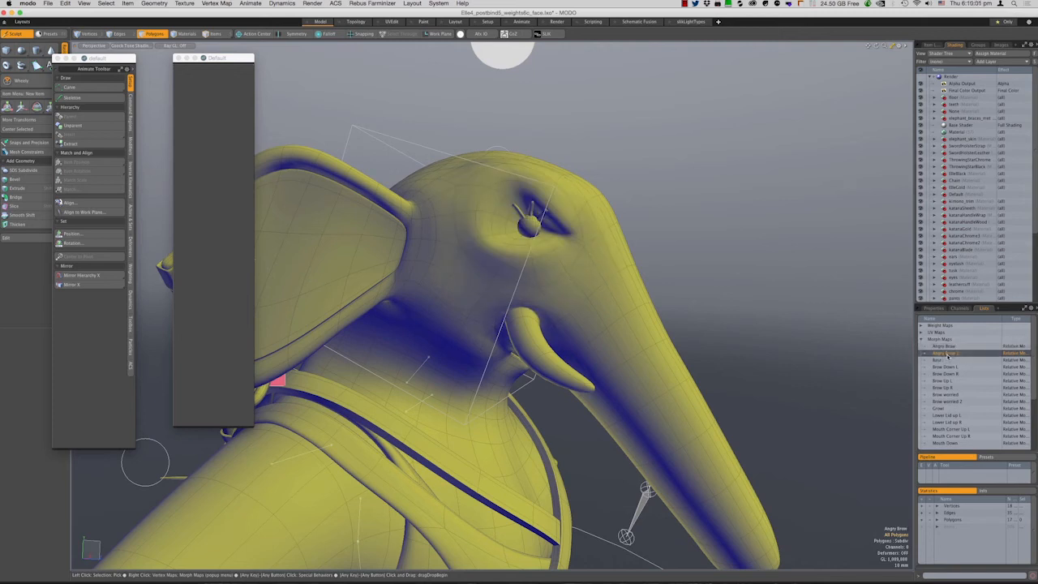
Examine the Base morph map, then compare Brow Down L and Brow Down R around the eyes on both sides of the head
click(947, 361)
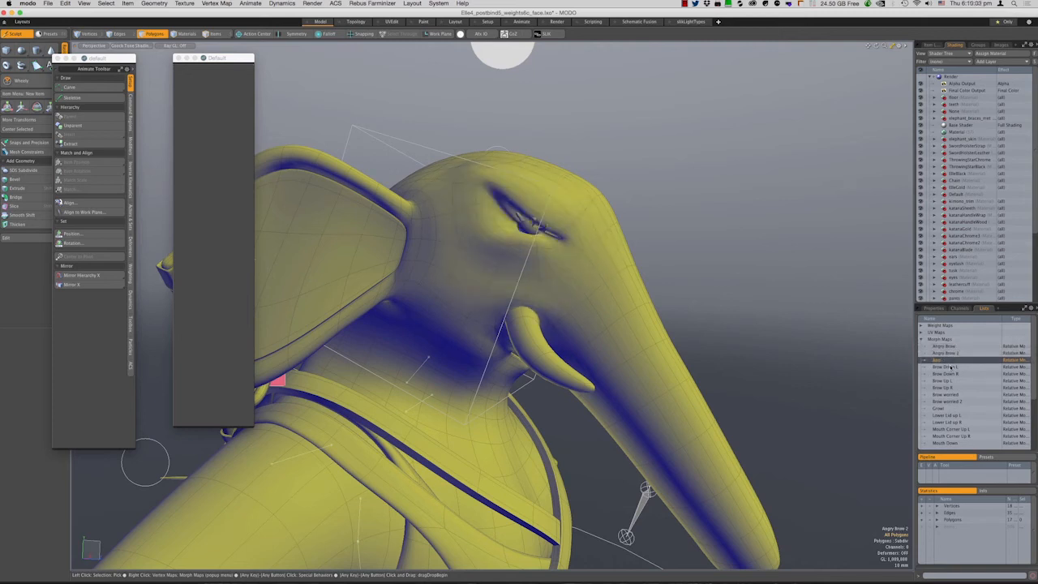
click(950, 367)
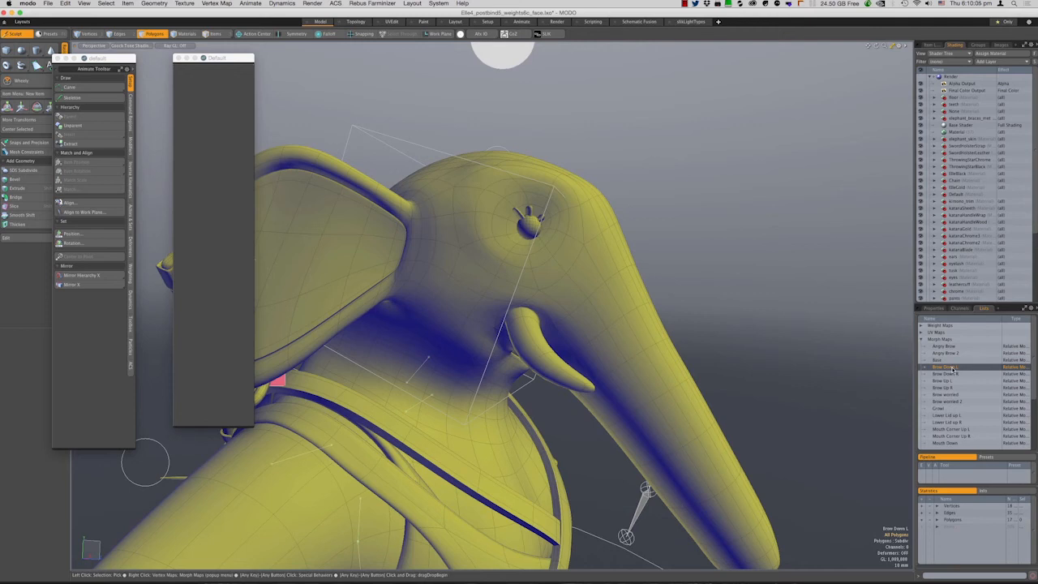
alt+drag(736, 264, 633, 266)
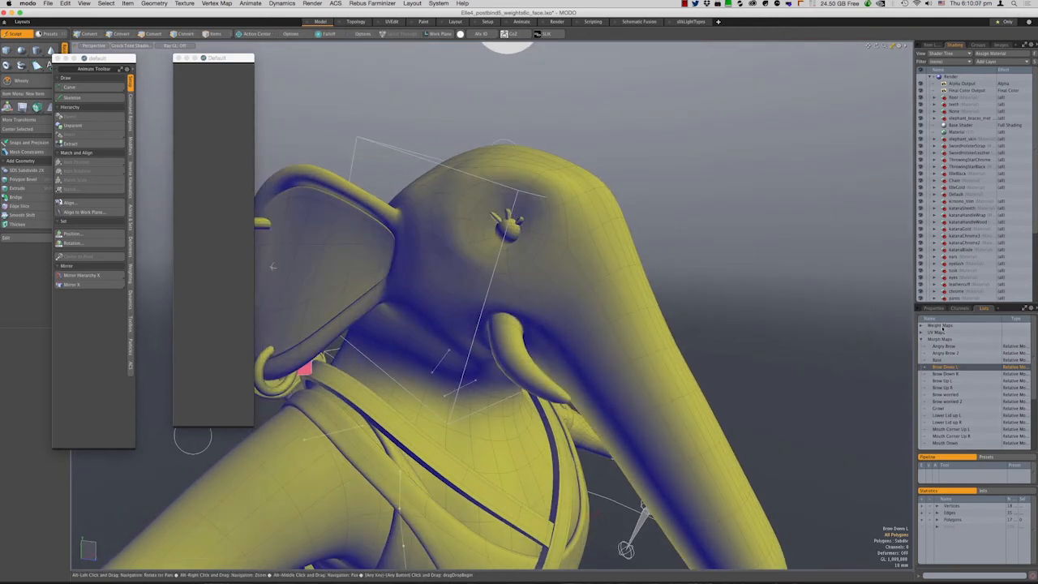
click(950, 375)
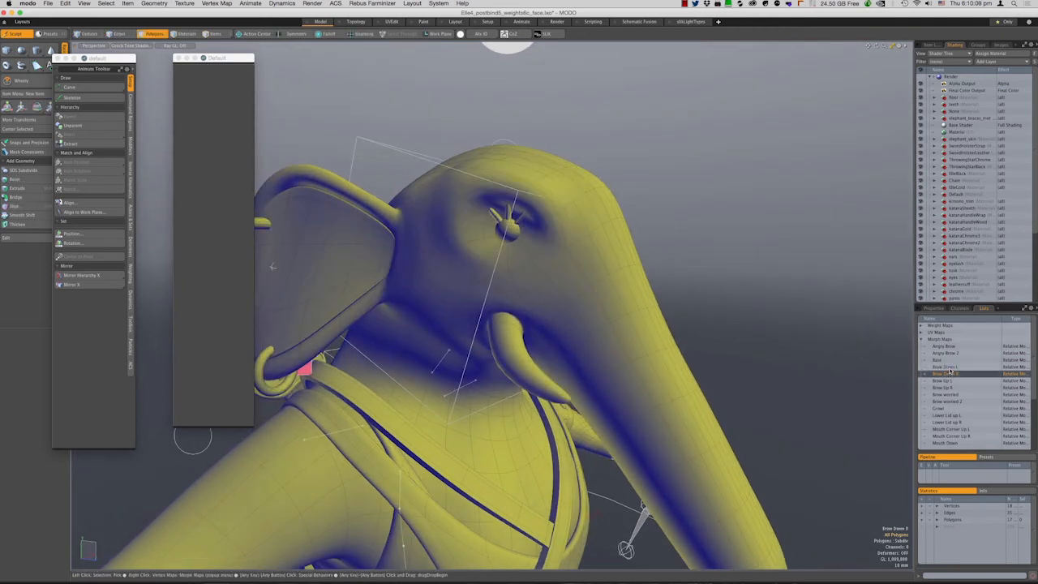
click(950, 367)
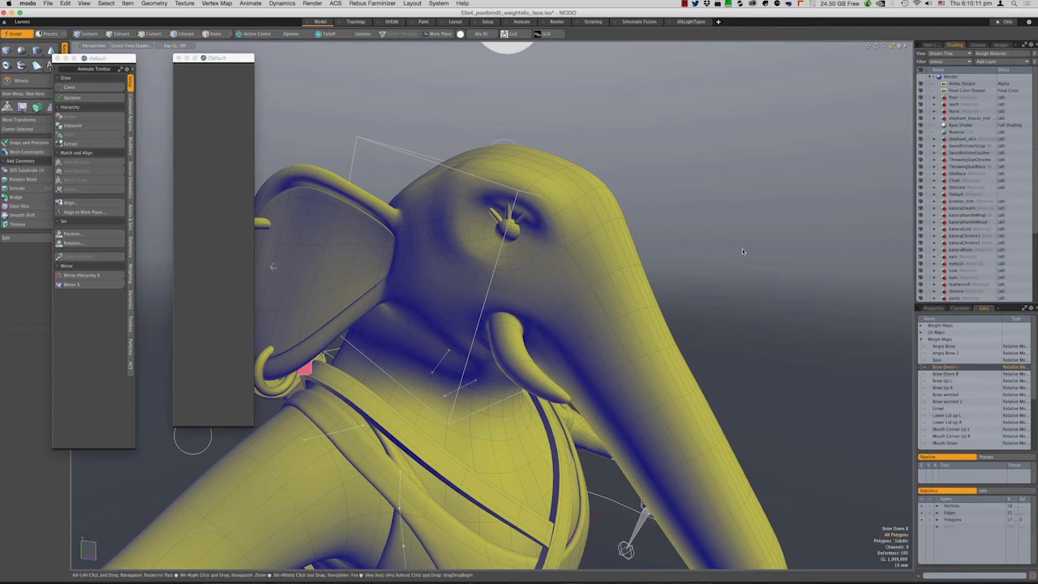
alt+drag(700, 295, 296, 231)
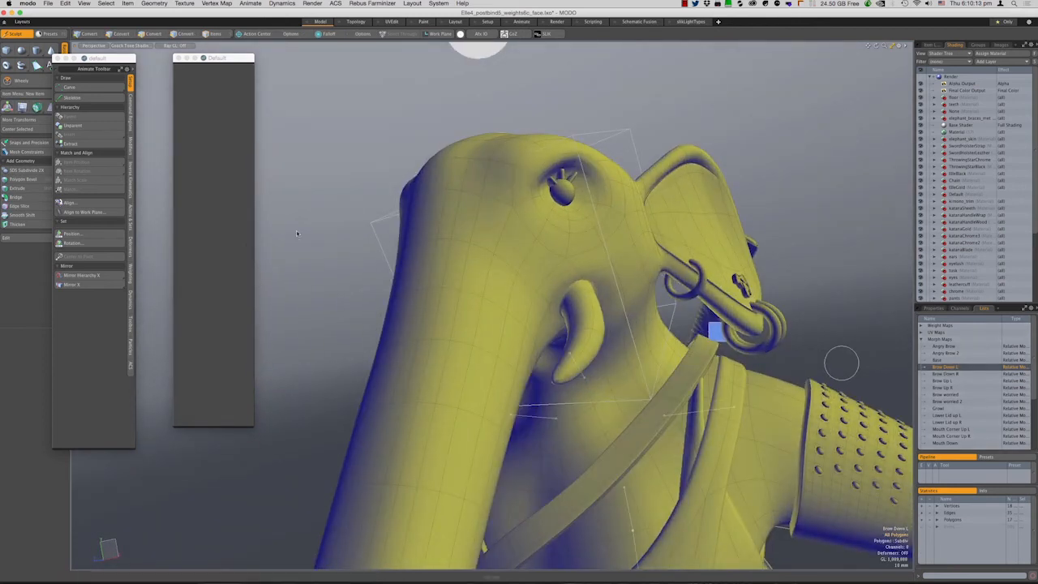
key(3)
click(943, 374)
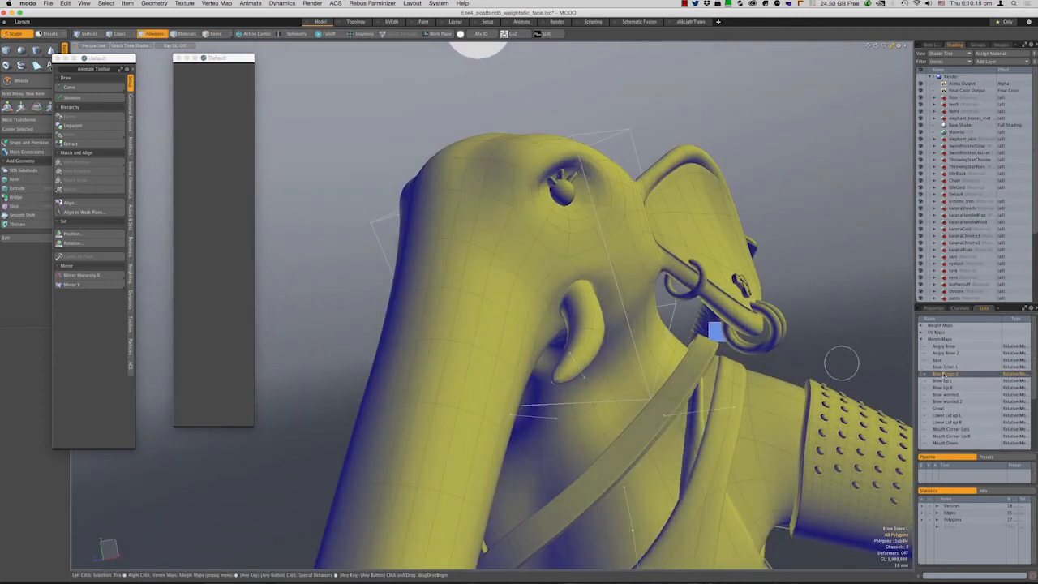
alt+drag(607, 306, 283, 310)
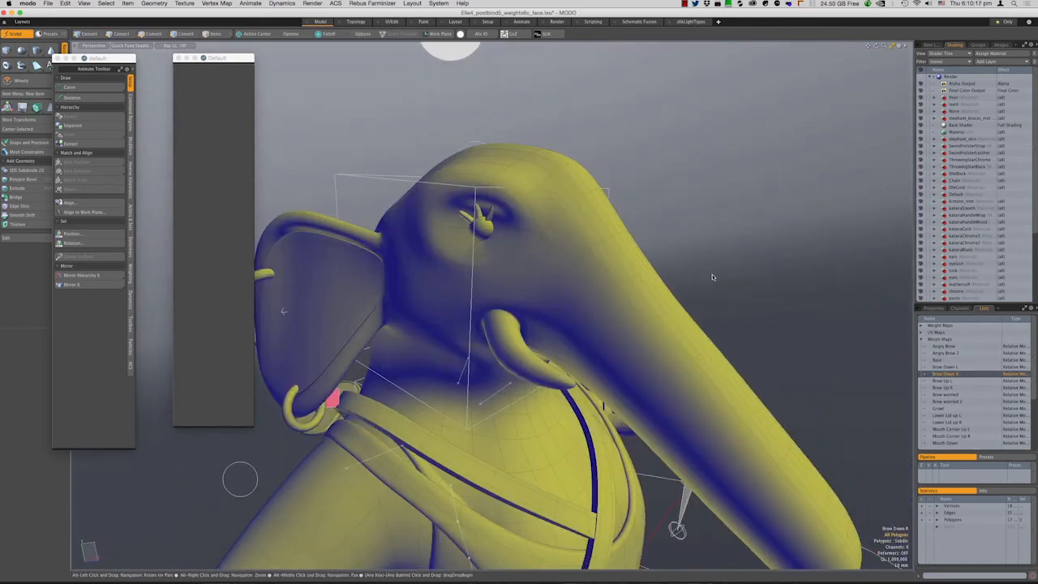
Examine the Brow Up L, Brow Up R, Brow worried and Brow worried 2 morph maps one after another
click(962, 381)
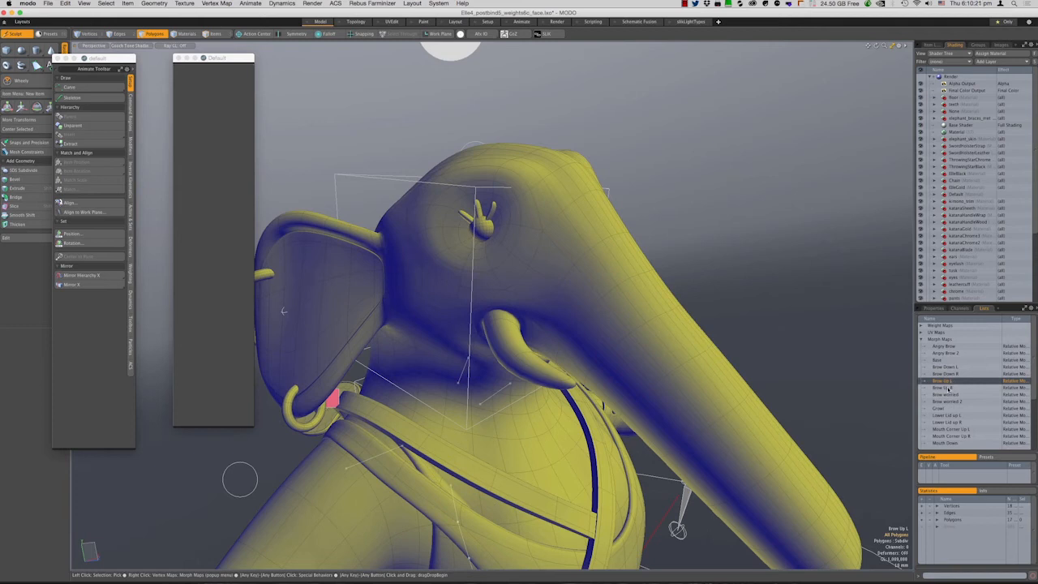
click(948, 388)
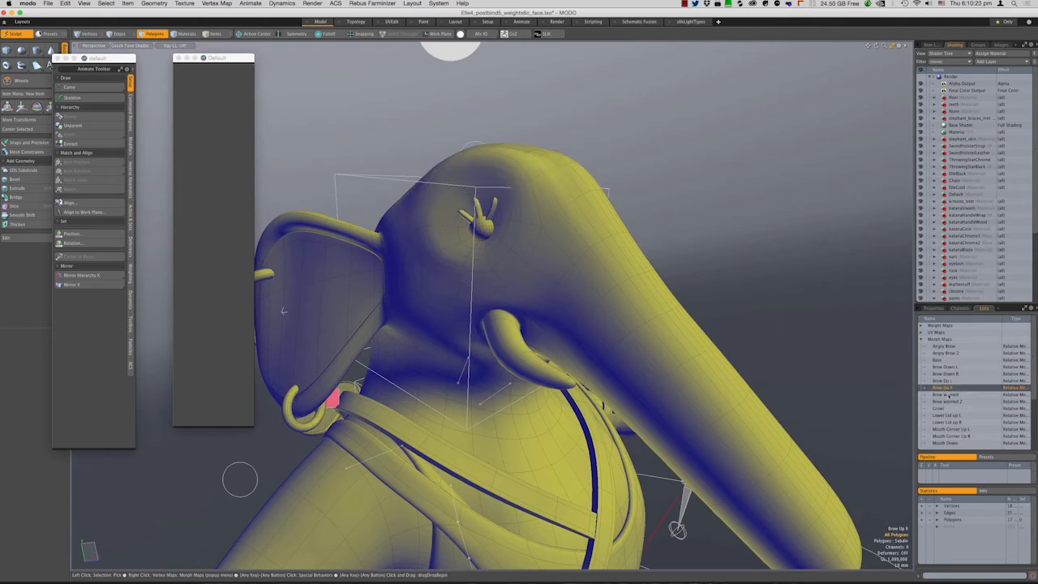
click(947, 395)
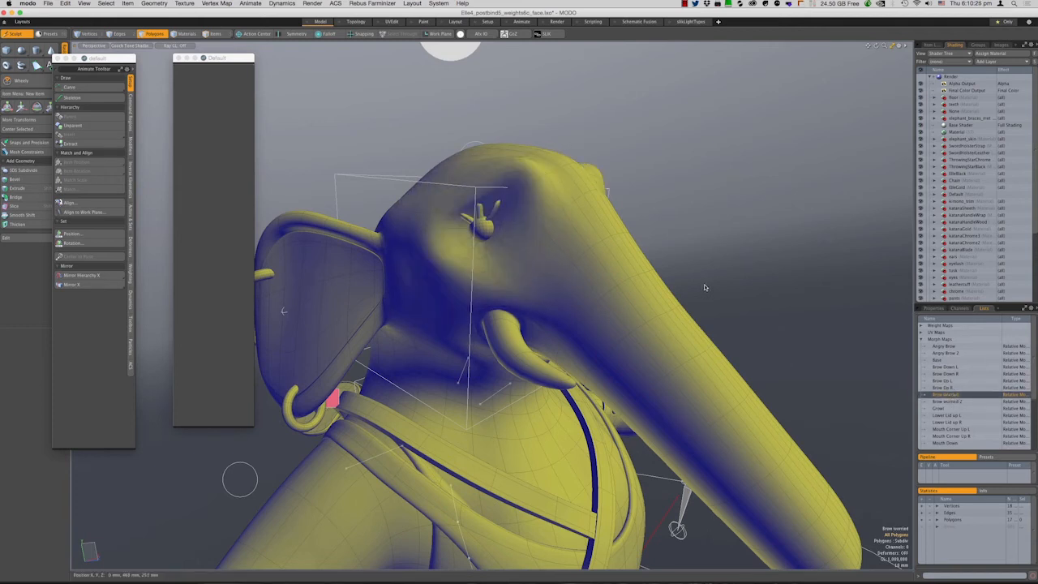
alt+drag(730, 294, 583, 274)
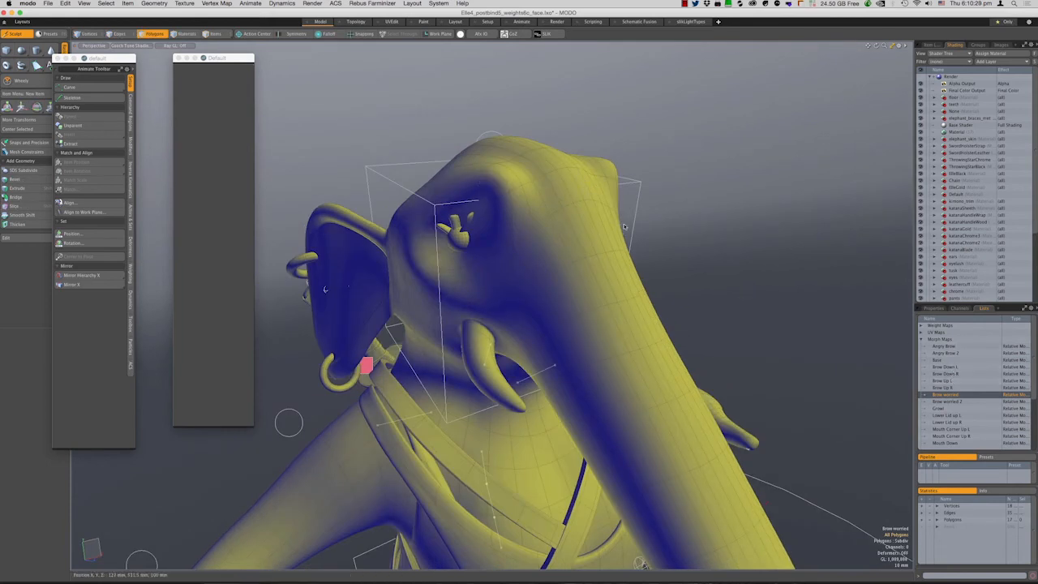
alt+drag(707, 230, 760, 233)
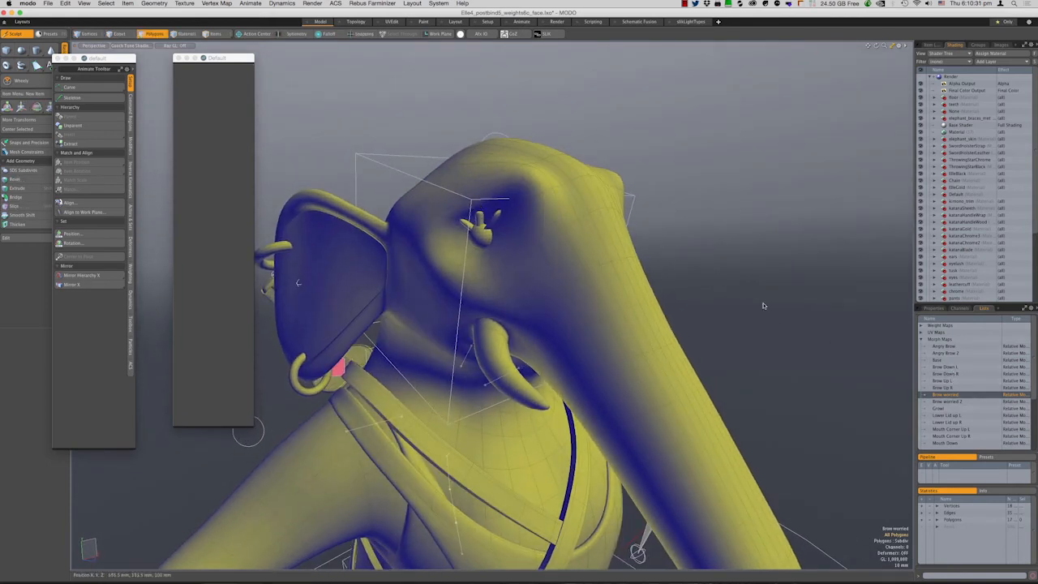
alt+drag(765, 304, 762, 265)
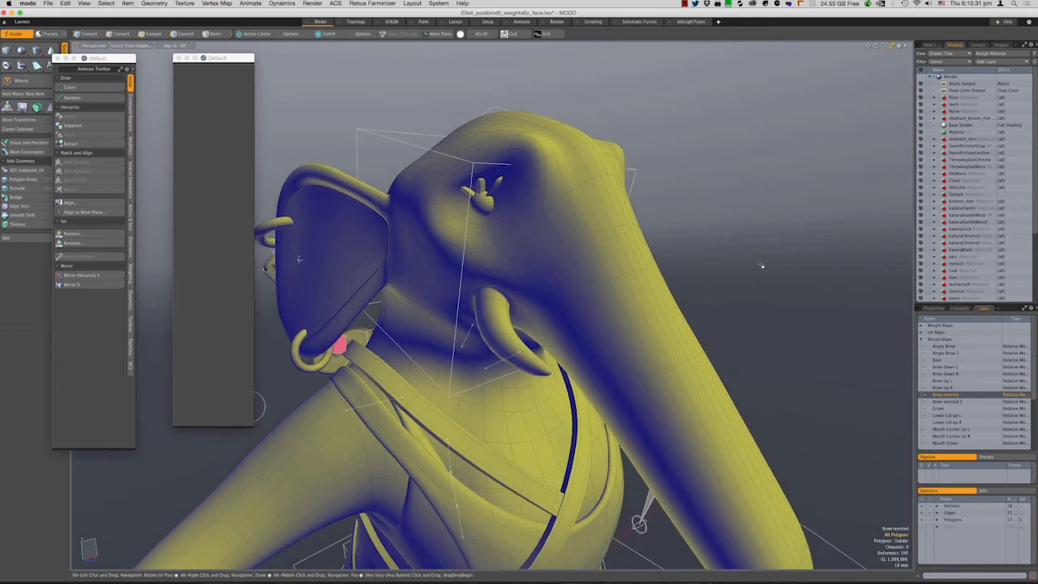
click(960, 402)
alt+drag(826, 313, 869, 308)
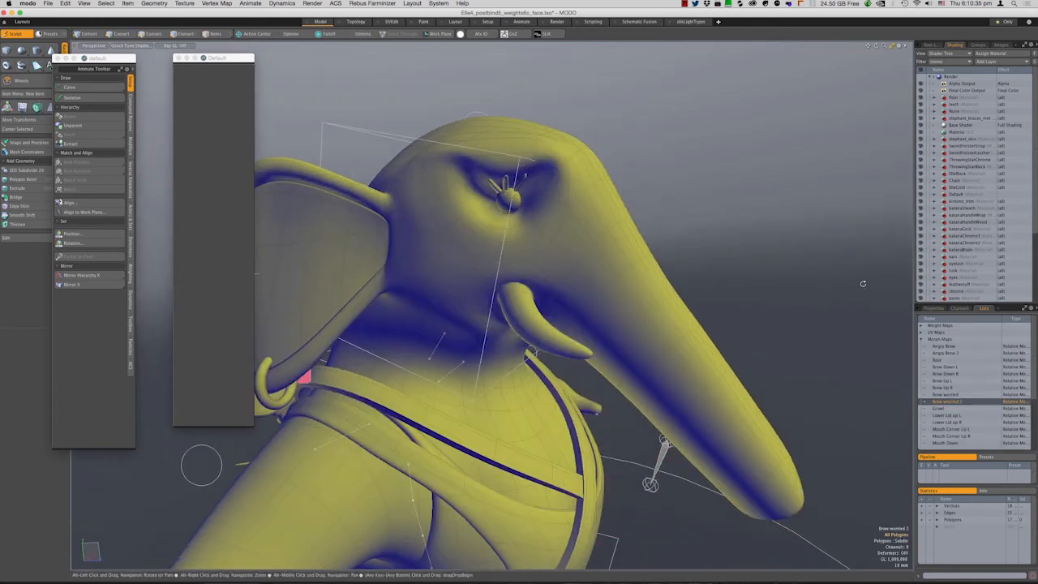
Examine the Growl morph map around the mouth and the Lower Lid up morph maps around the eye
click(941, 408)
alt+drag(665, 251, 616, 244)
click(955, 416)
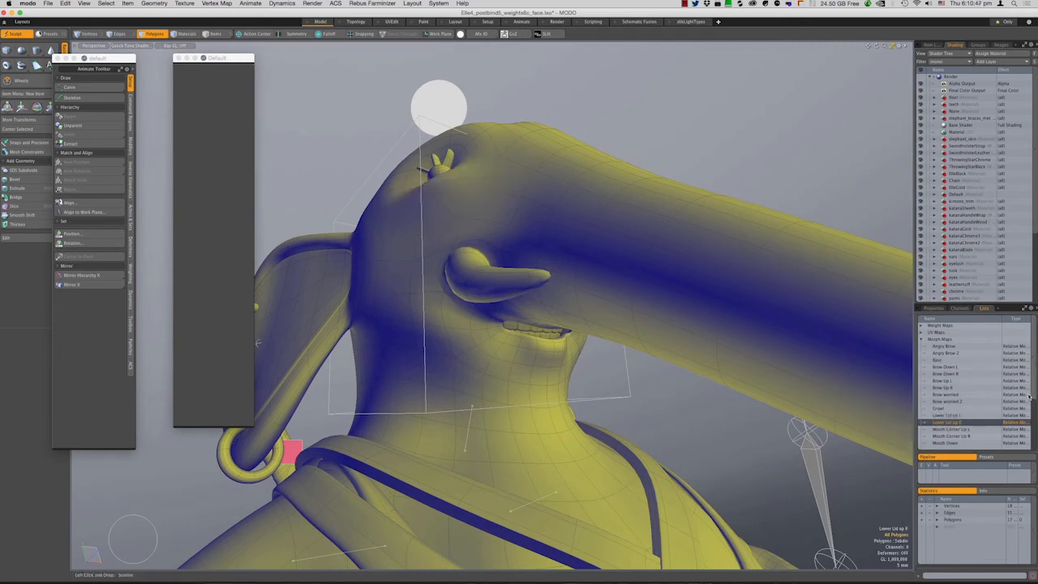
Examine the Mouth Corner Up L, Mouth Corner Up R, Mouth Down and Mouth Open morph maps on the elephant's mouth
scroll(953, 371, down, 3)
click(951, 367)
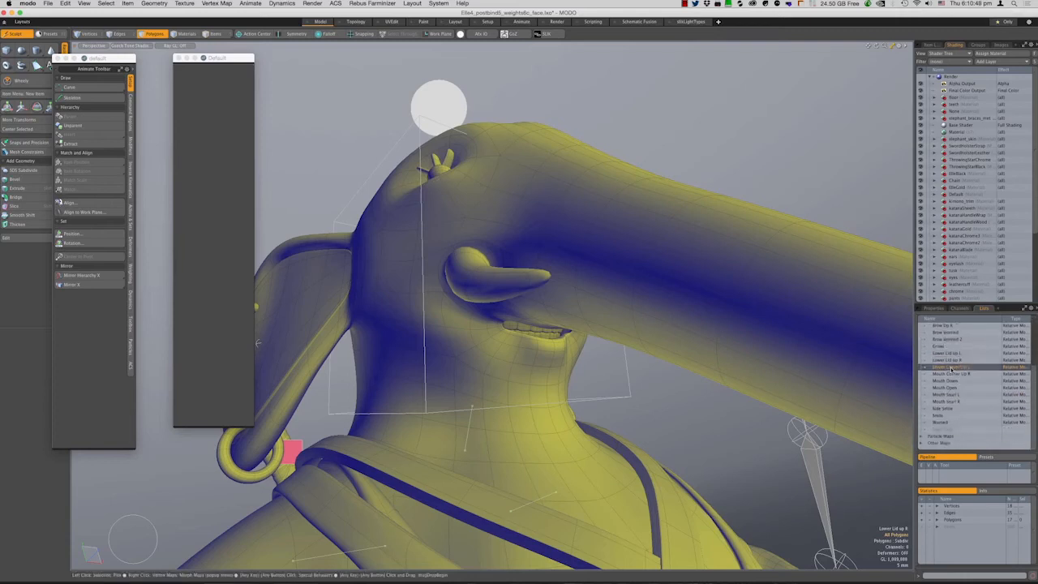
click(951, 380)
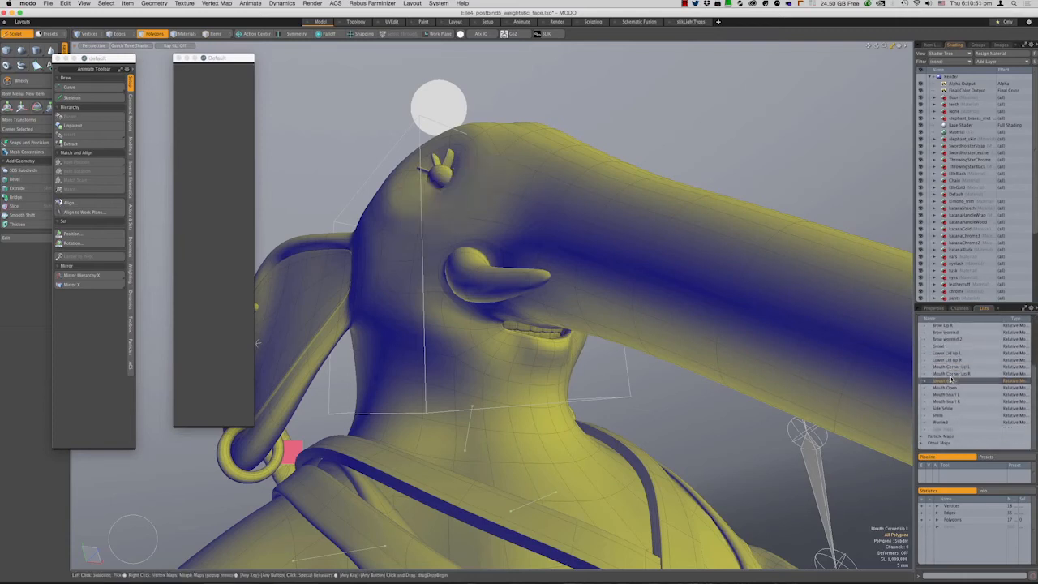
click(951, 374)
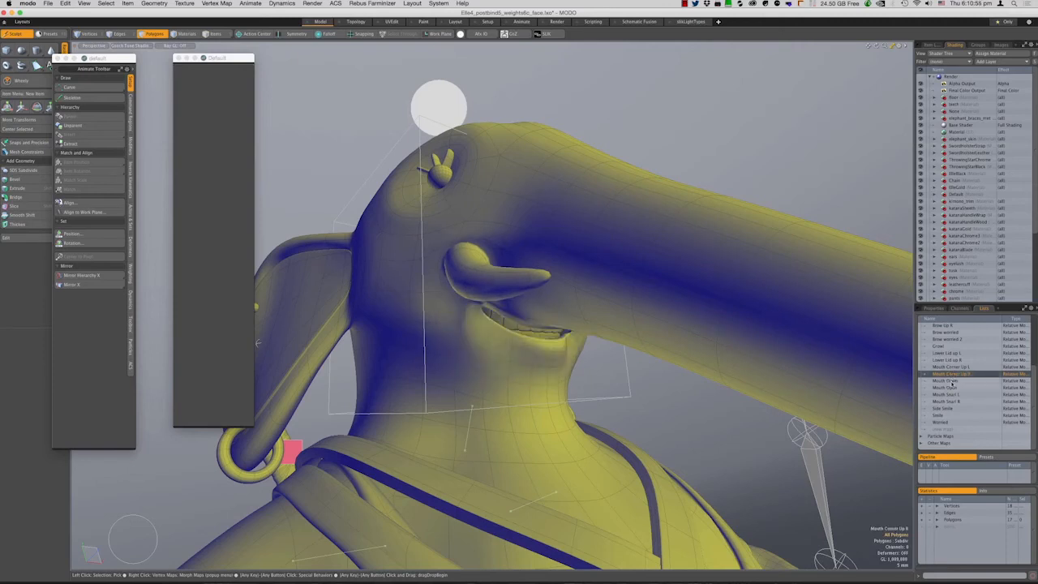
click(952, 382)
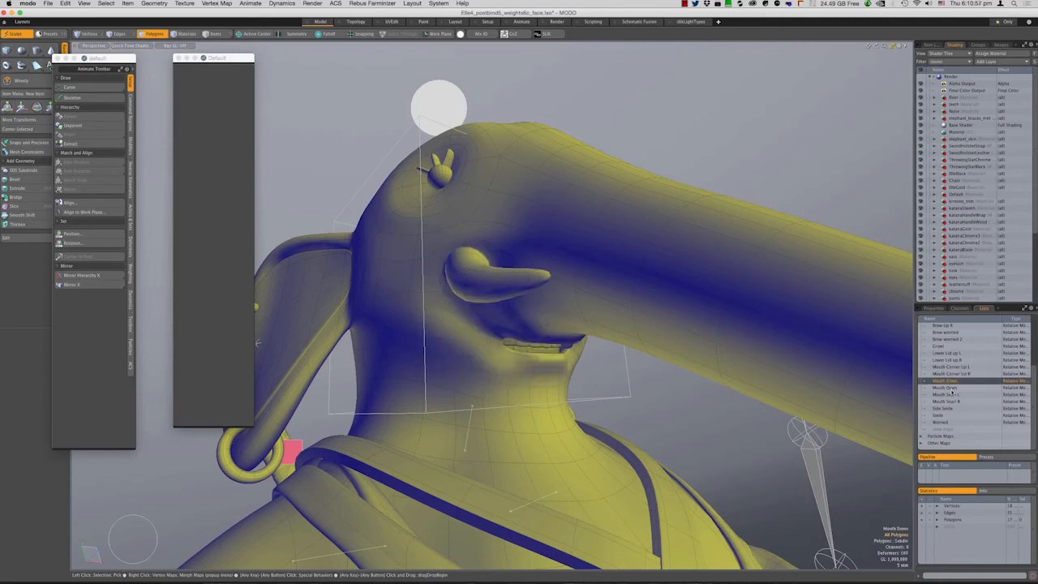
click(947, 388)
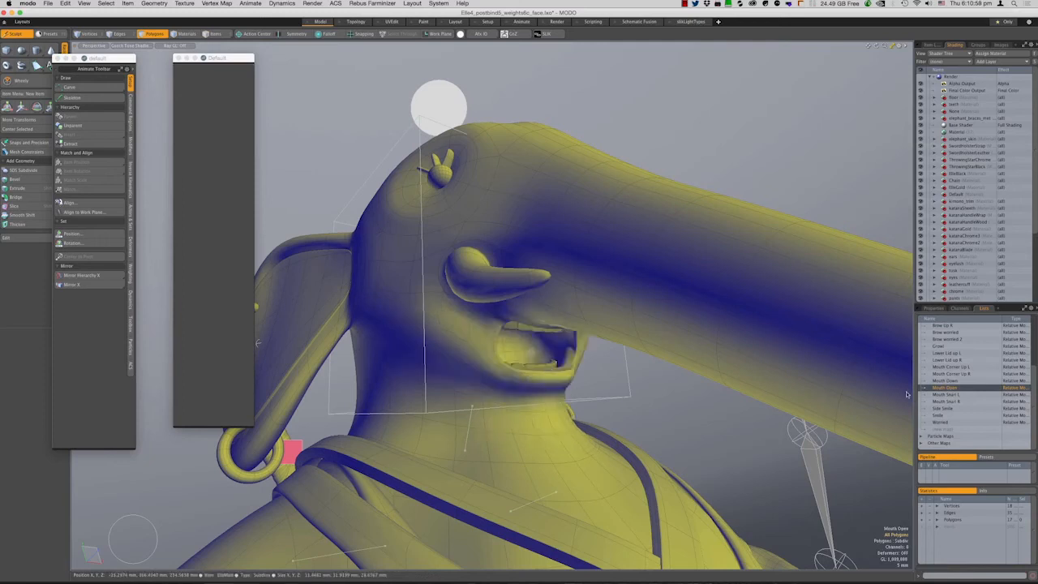
Compare the Mouth Snarl L and Mouth Snarl R morph maps from the front of the mouth
click(949, 395)
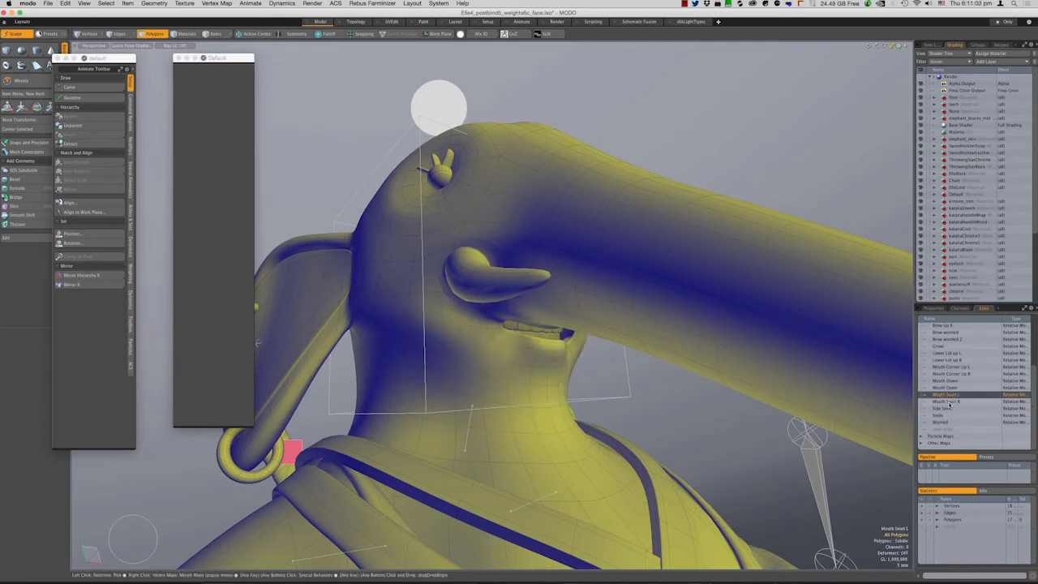
alt+drag(729, 357, 592, 328)
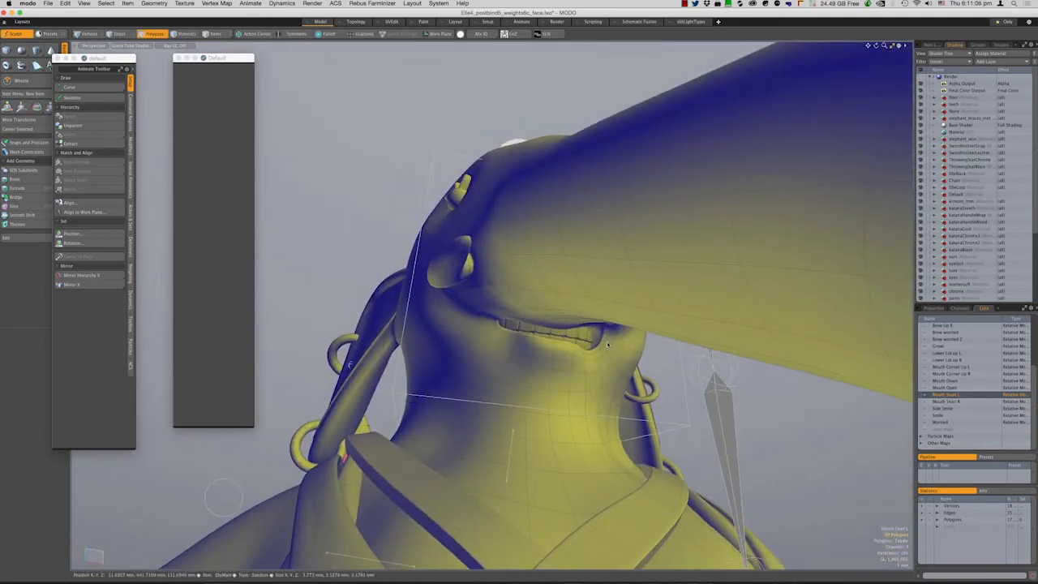
click(961, 403)
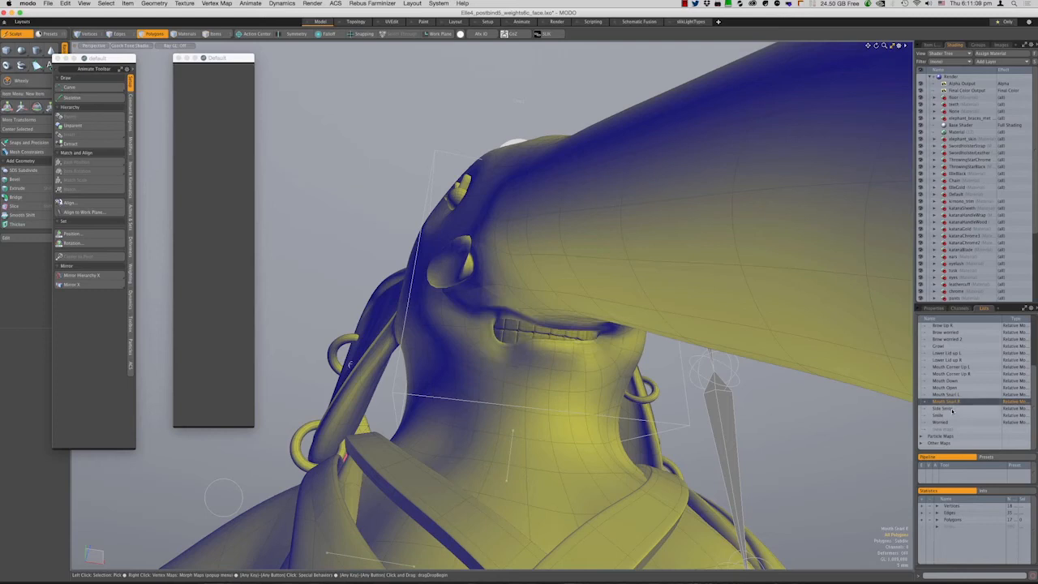
Examine the Side Smile, Smile and Worried morph maps from several angles around the elephant's face
click(951, 410)
alt+drag(900, 381, 863, 387)
click(949, 416)
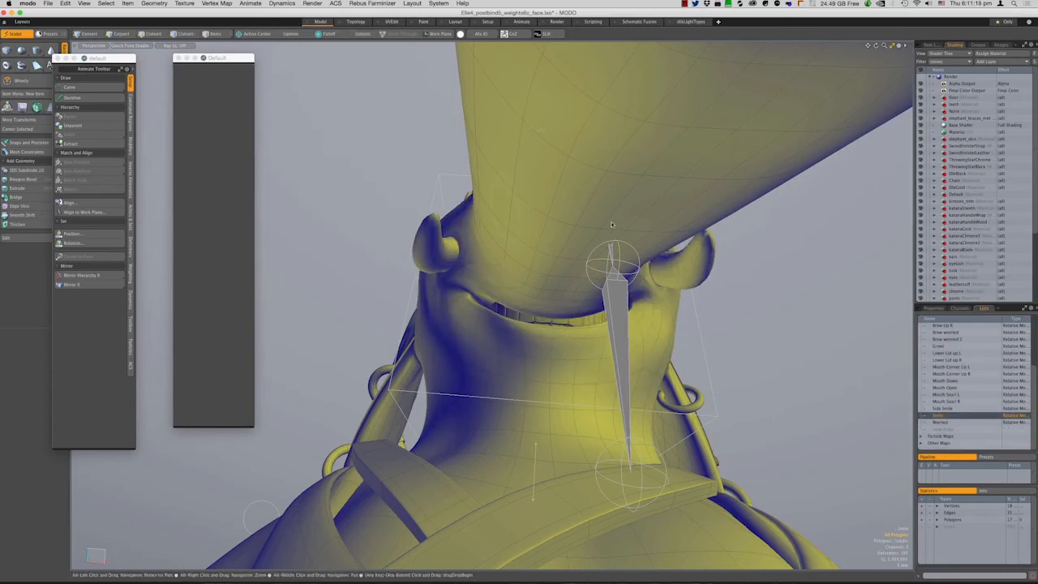
alt+drag(860, 381, 826, 392)
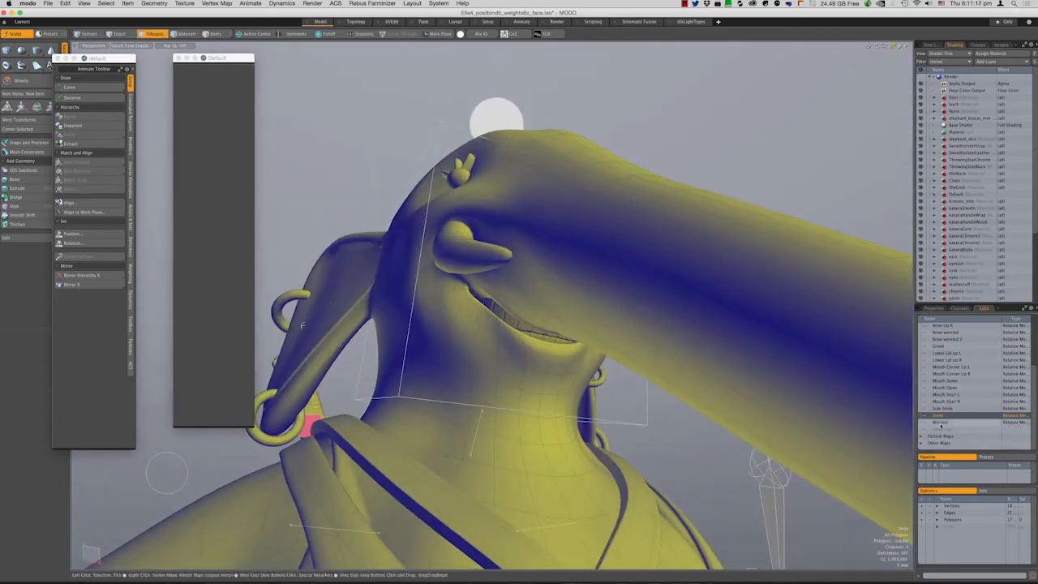
alt+drag(509, 343, 487, 268)
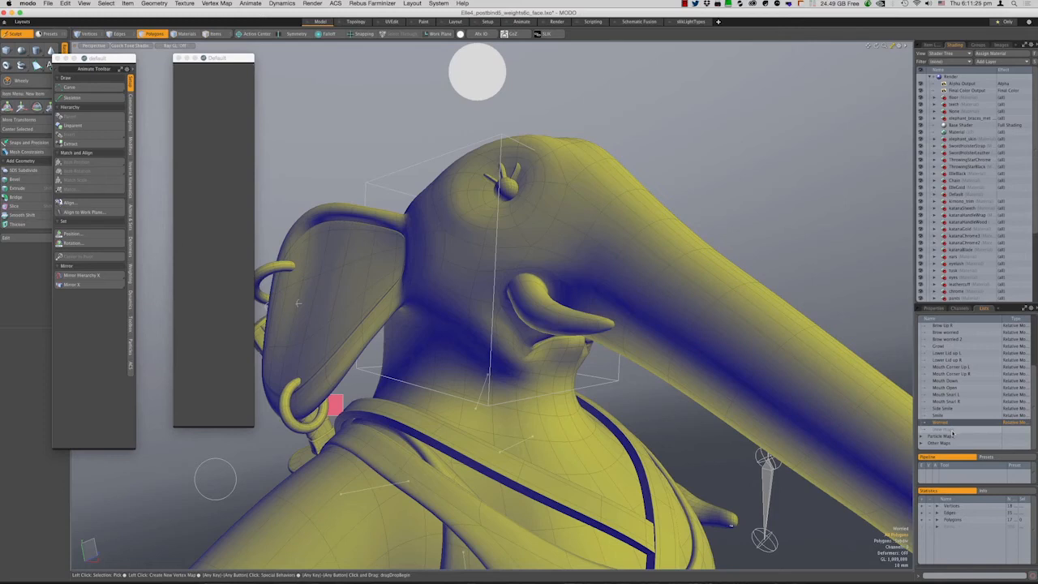
Create a new relative morph map named Test for the elephant mesh
click(952, 432)
text(Smil)
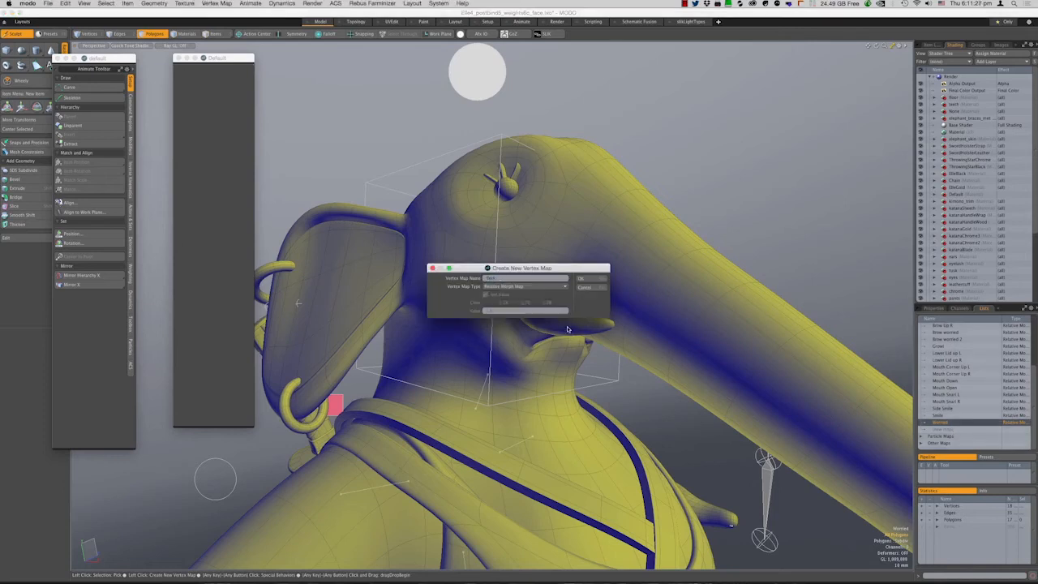
key(Return)
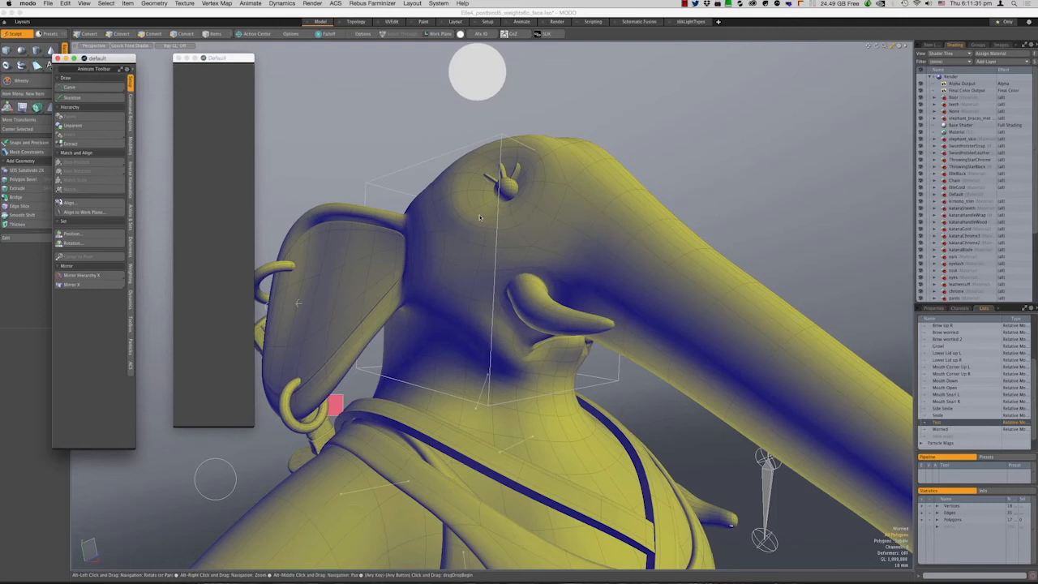
Sculpt the area above the elephant's eye in the Test morph map using the Sculpt Move tool with brush size 185
alt+drag(483, 215, 479, 226)
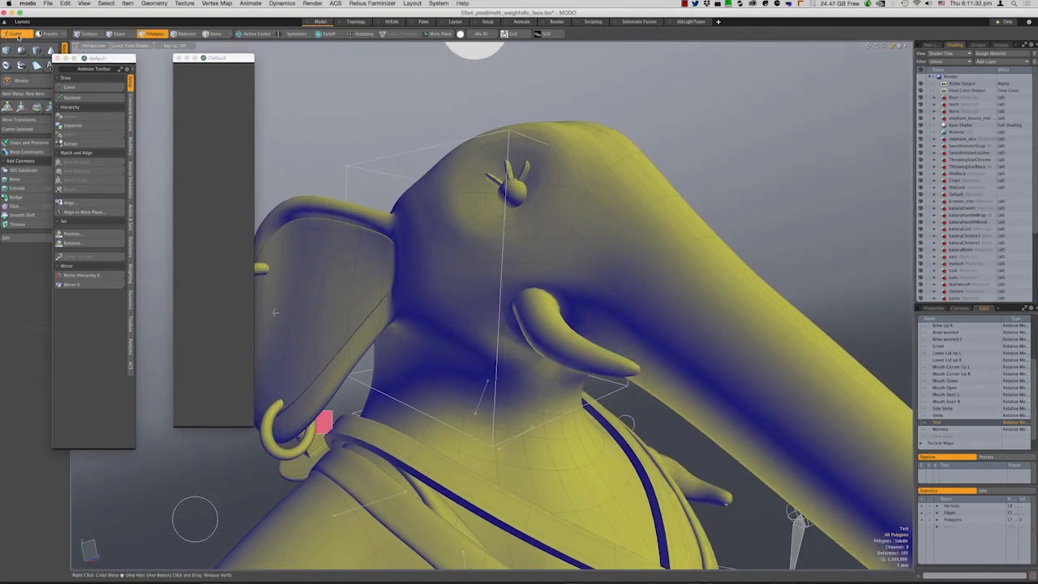
click(25, 36)
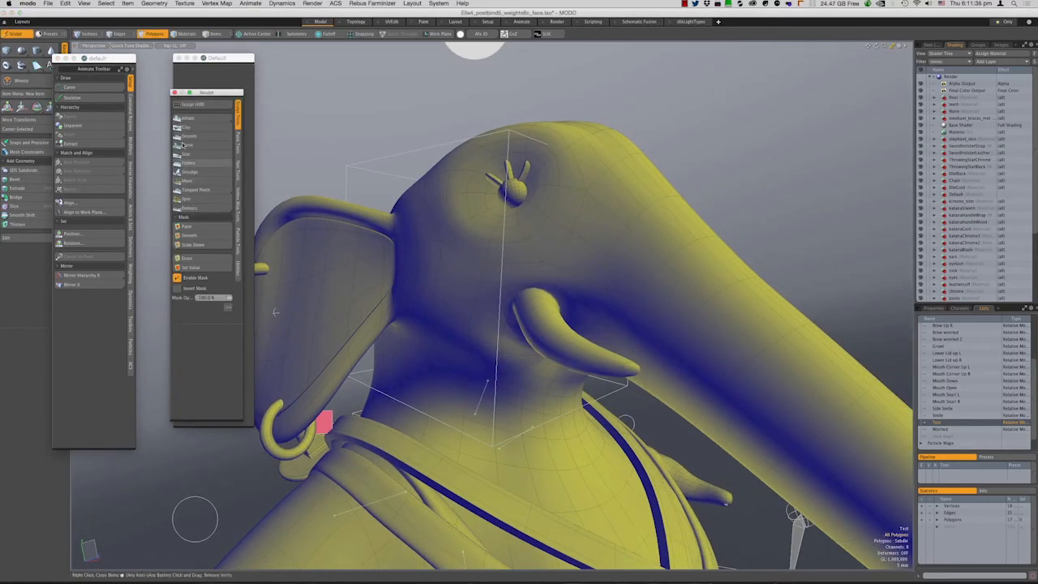
click(203, 180)
mouse_move(519, 243)
alt+mouse_down()
mouse_move(556, 204)
mouse_move(529, 240)
mouse_move(562, 216)
alt+mouse_up()
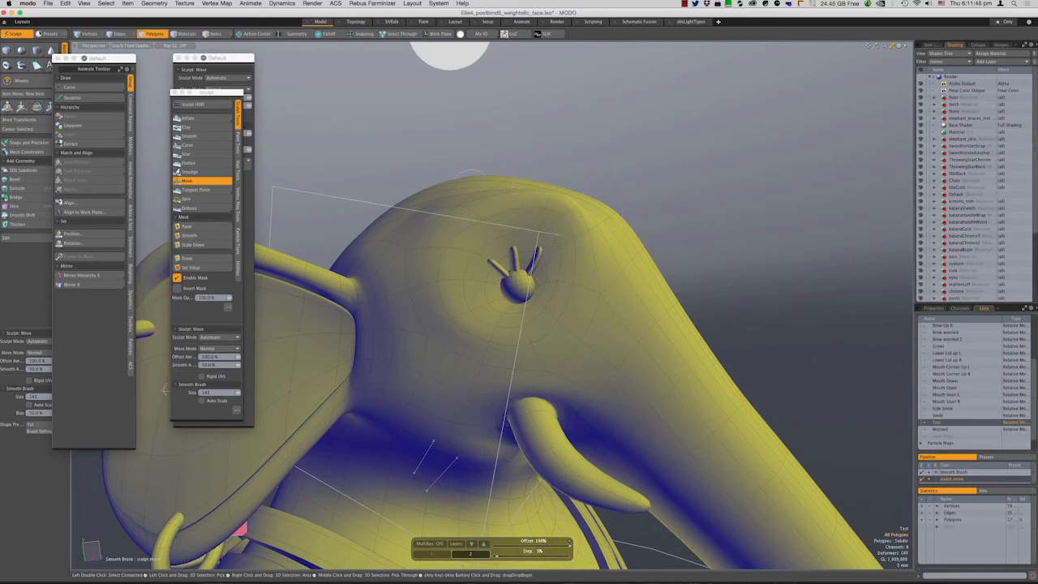
mouse_move(531, 252)
mouse_down()
mouse_move(542, 233)
mouse_move(532, 248)
mouse_up()
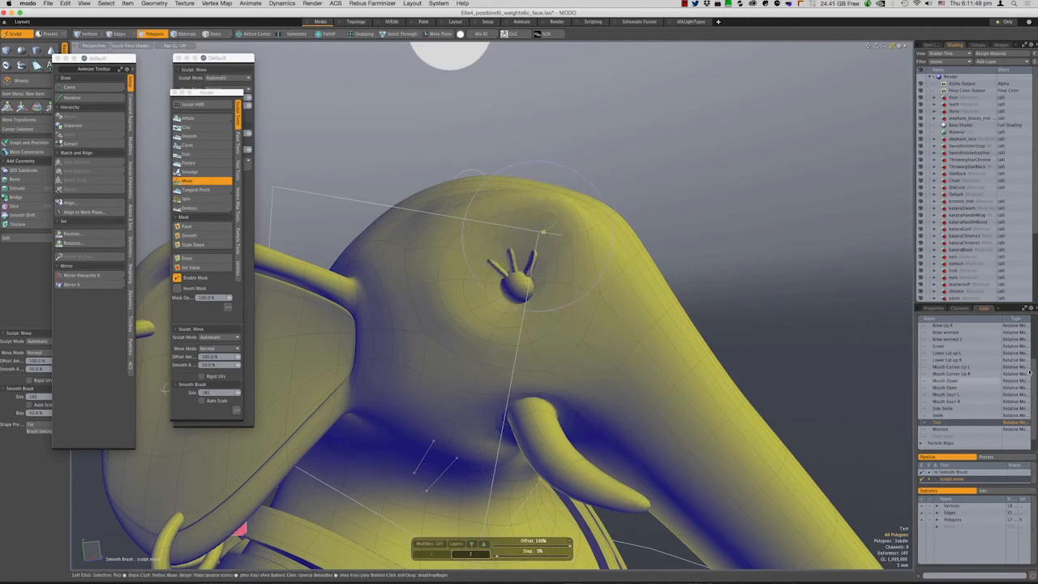
Select the Angry Brow morph map of the elephant mesh
scroll(1035, 331, up, 5)
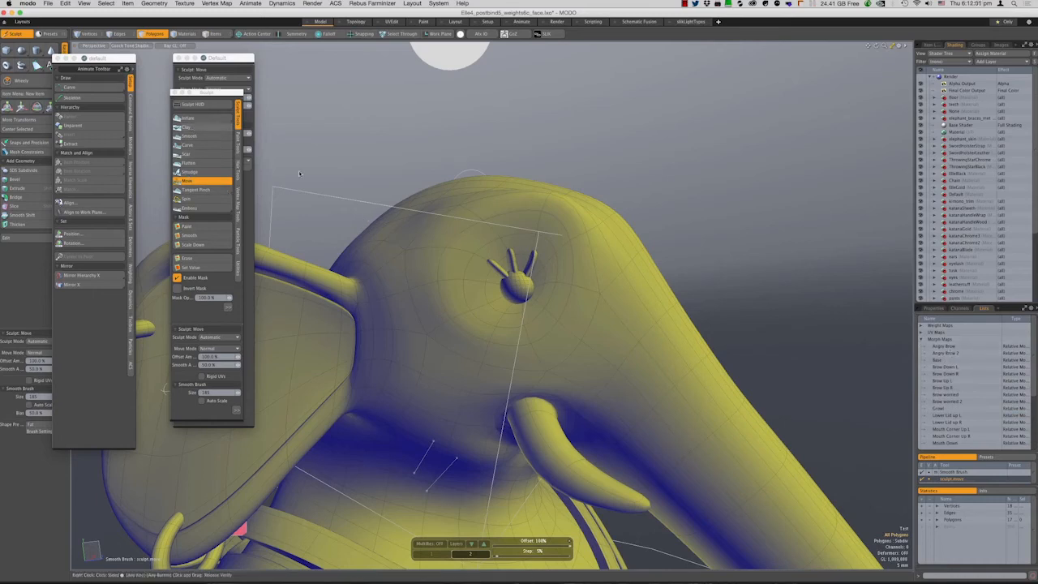
click(945, 349)
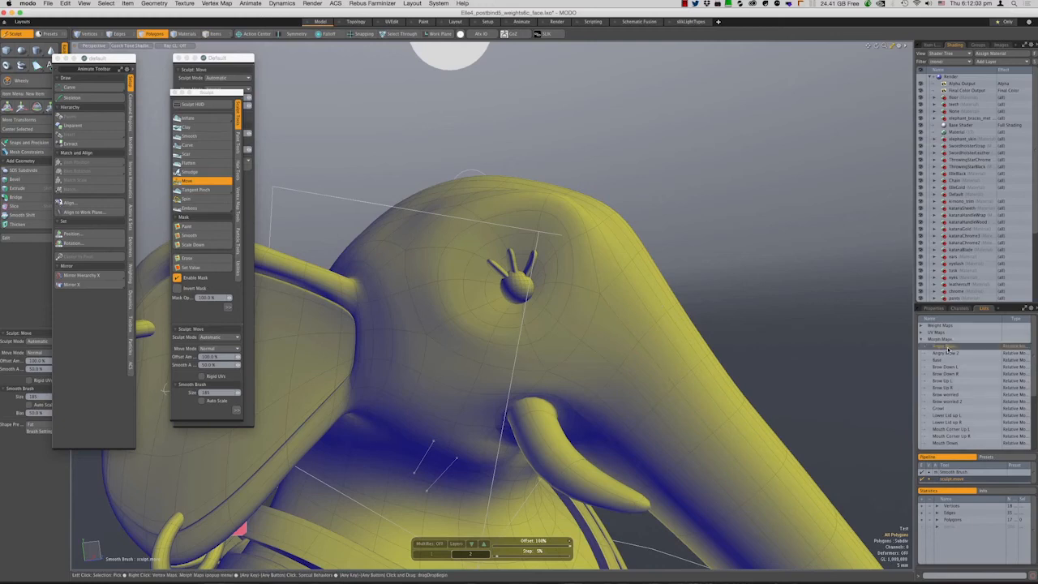
Compare the Angry Brow and Angry Brow 2 morph maps with each other and with Base around the elephant's eye
click(947, 348)
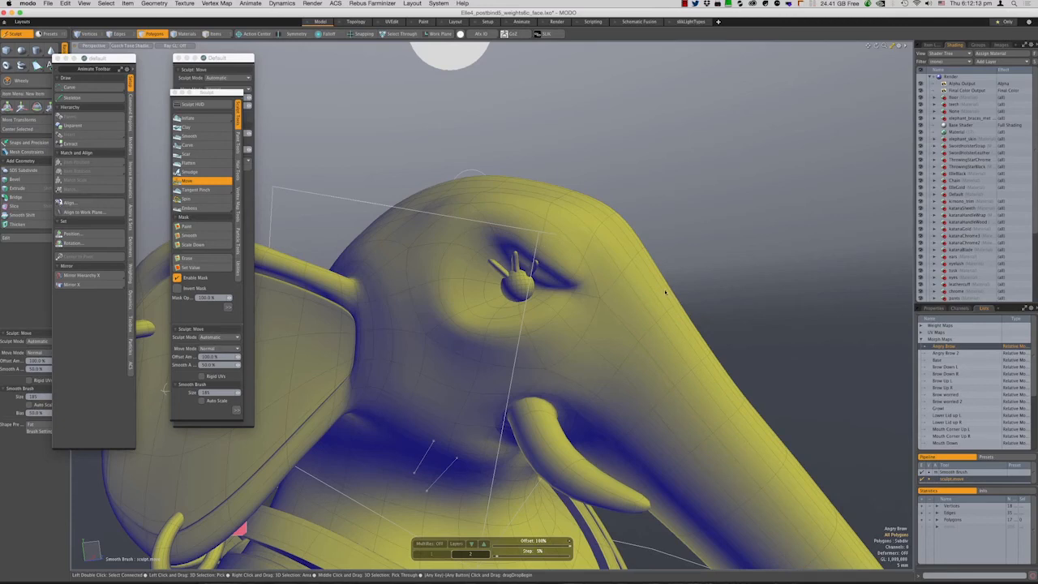
alt+drag(621, 231, 788, 325)
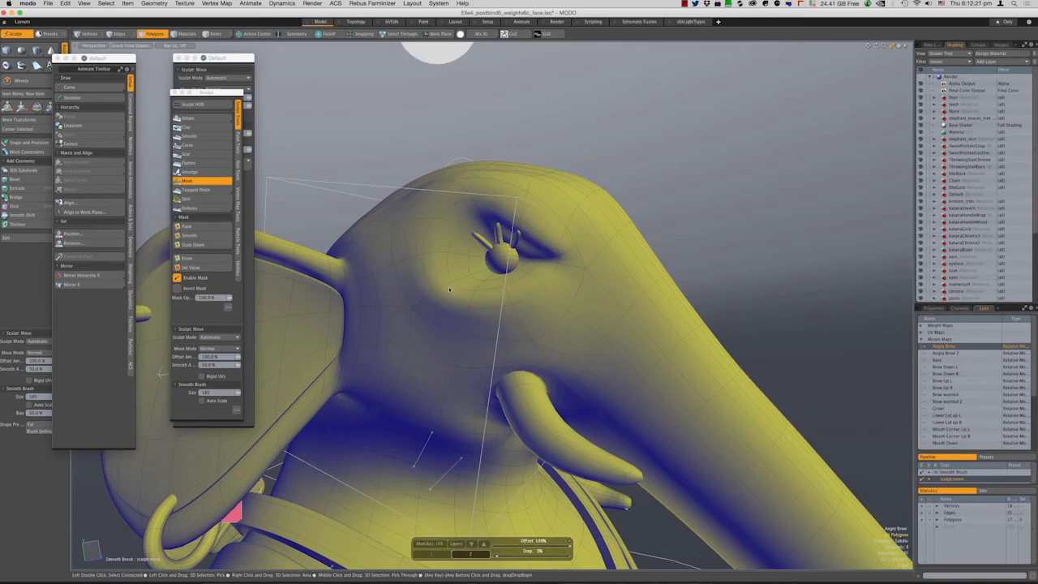
click(953, 361)
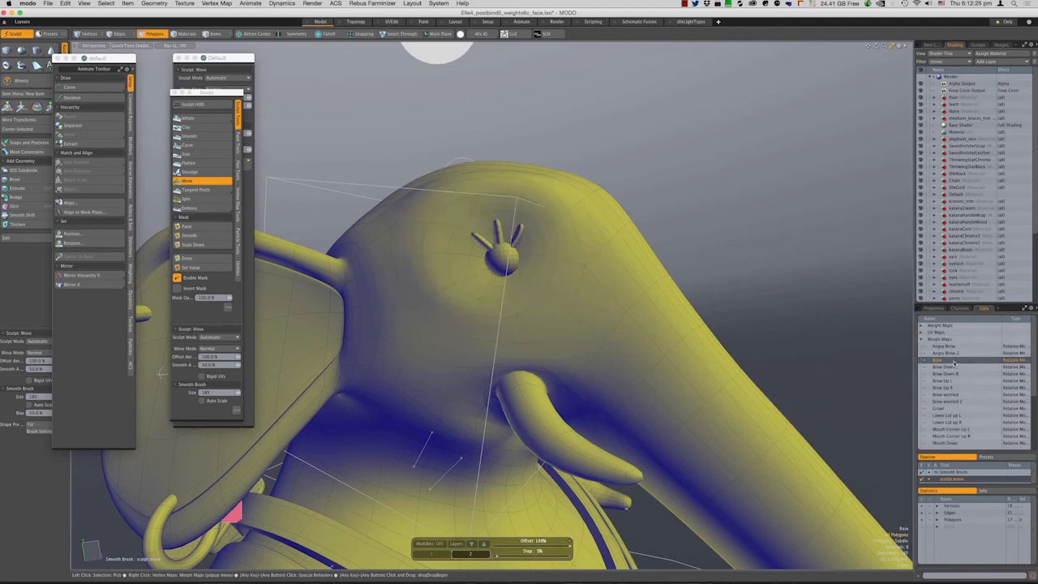
click(954, 347)
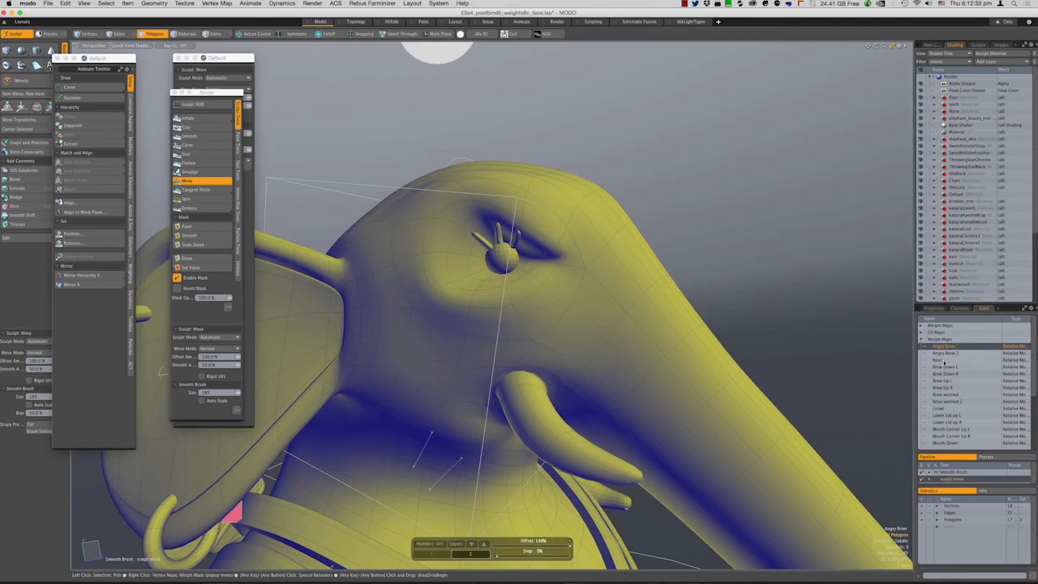
click(943, 354)
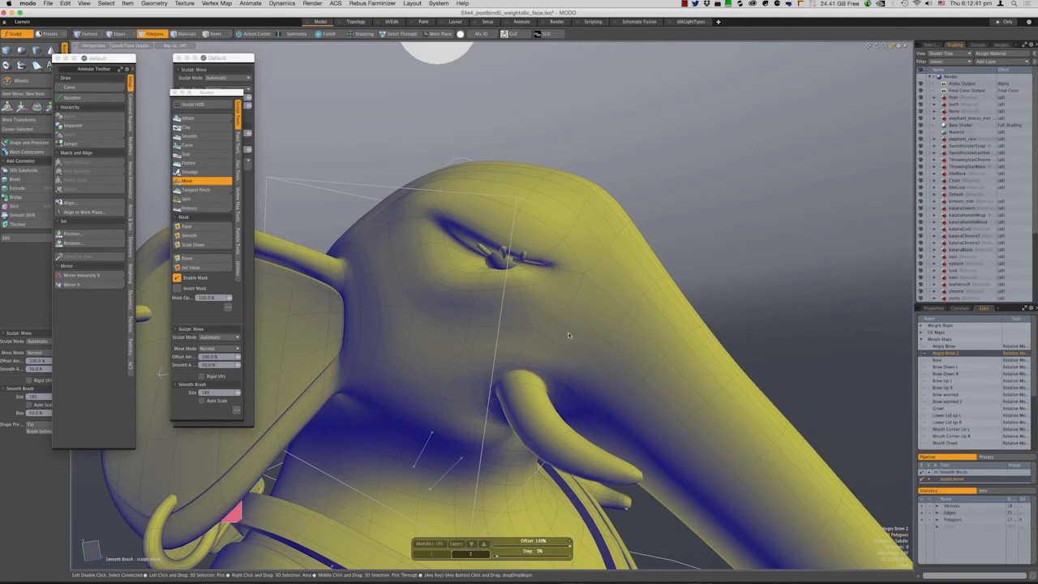
click(955, 347)
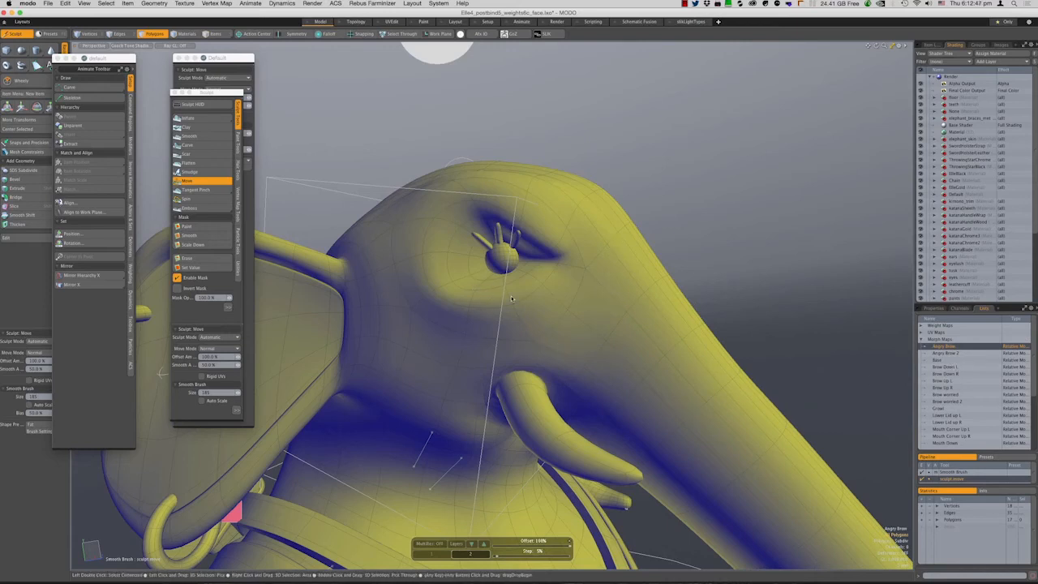
click(944, 353)
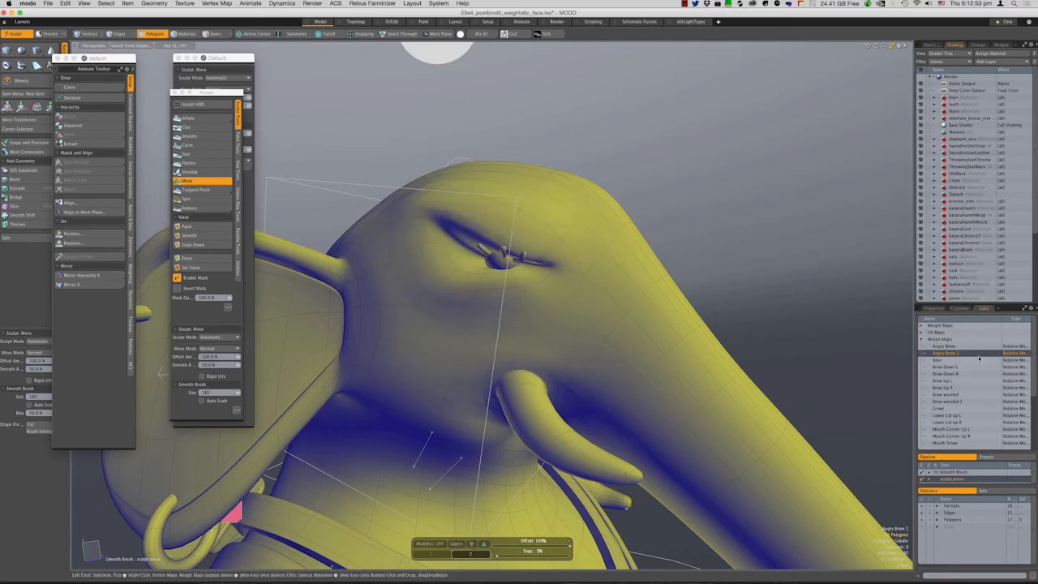
click(951, 347)
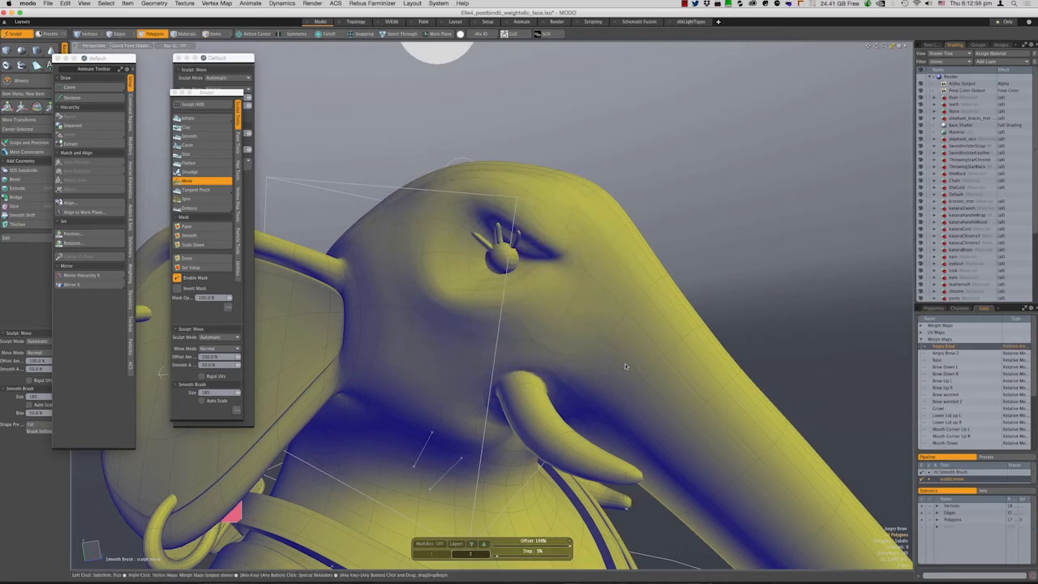
click(936, 354)
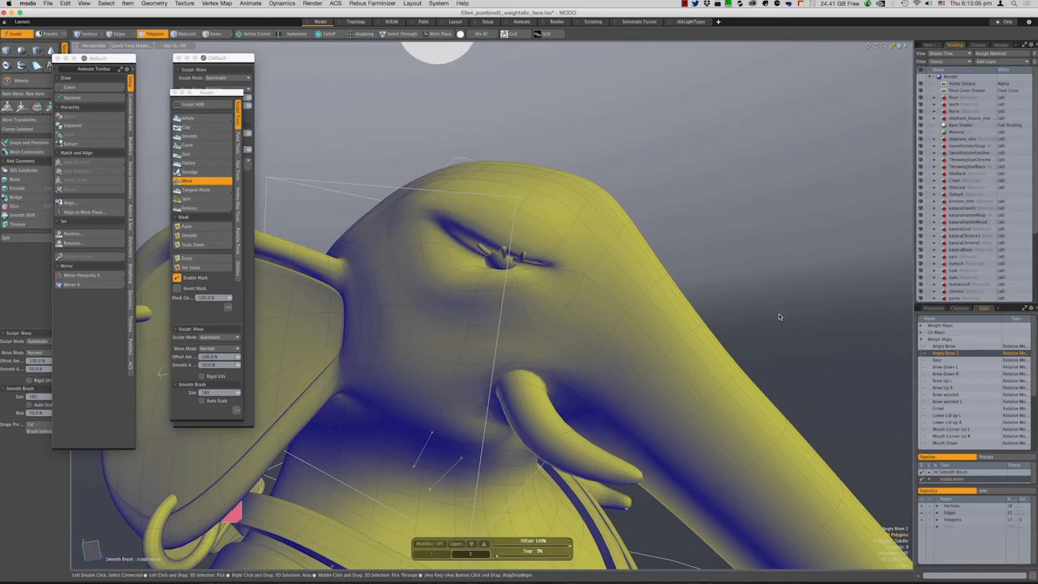
Examine the Brow Down L, Brow Up L, Brow Up R and Brow worried morph maps, comparing them with Base
click(944, 369)
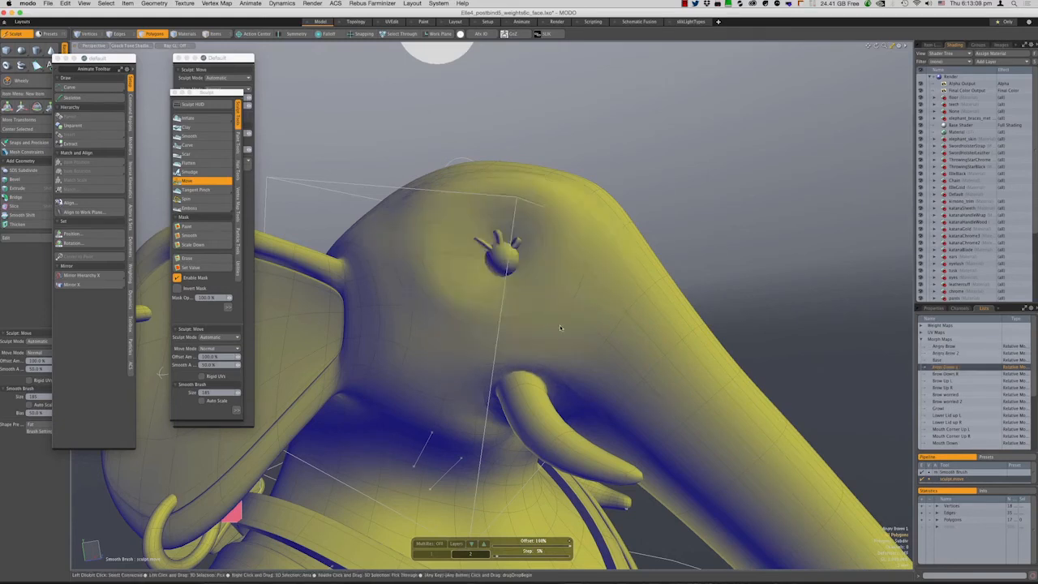
click(944, 380)
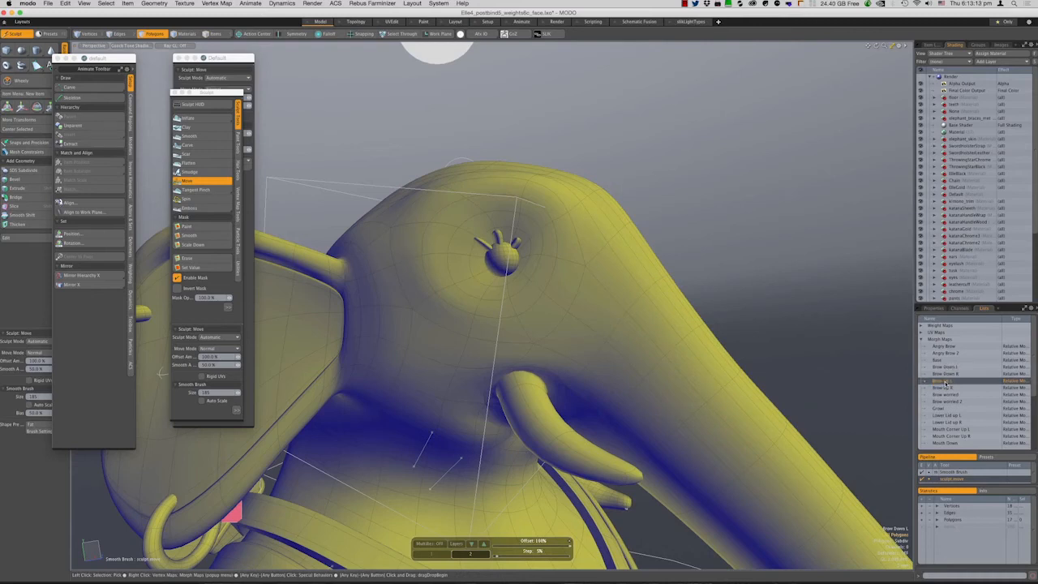
click(944, 389)
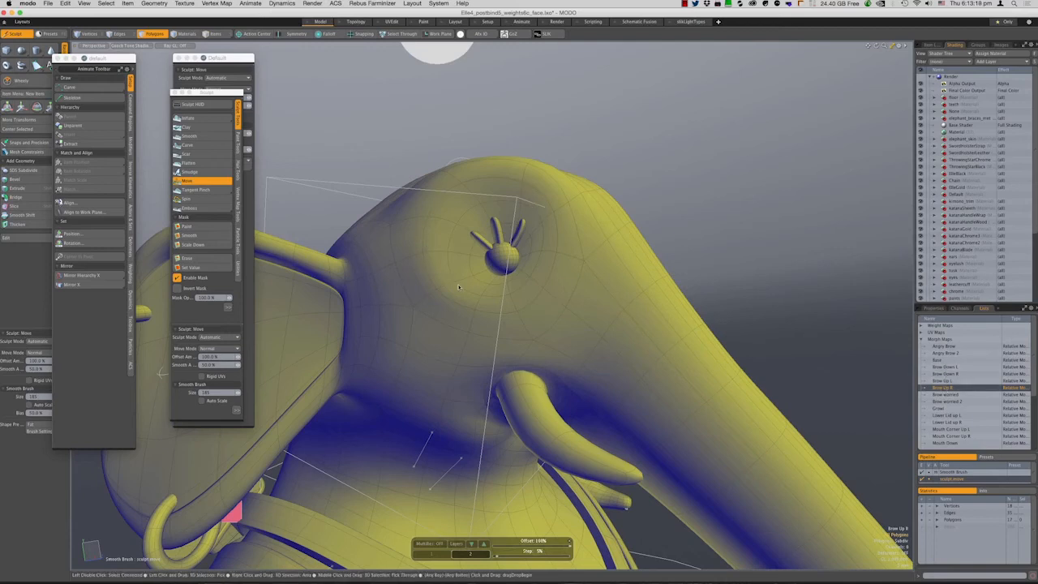
click(941, 360)
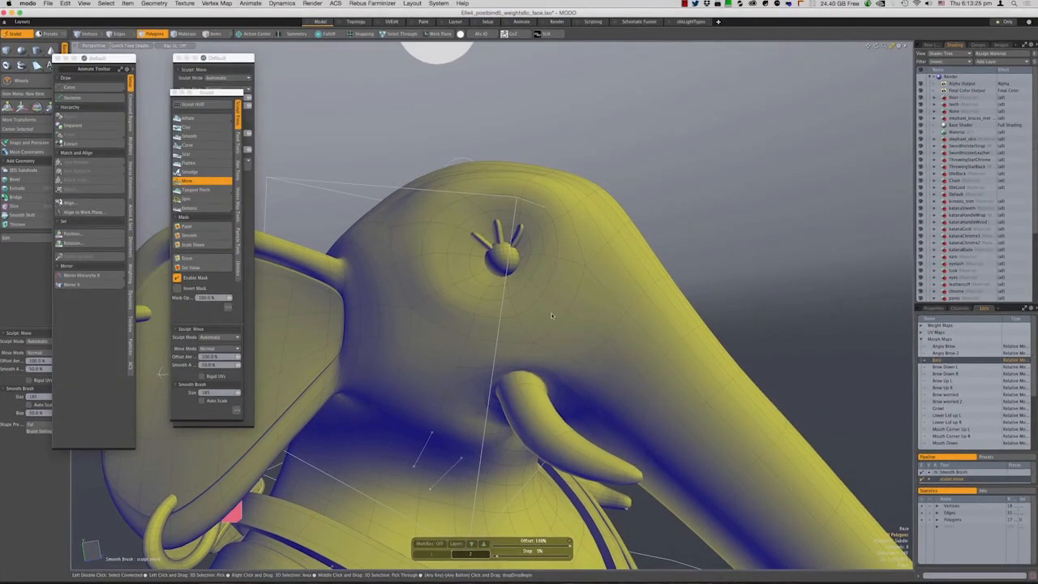
click(952, 388)
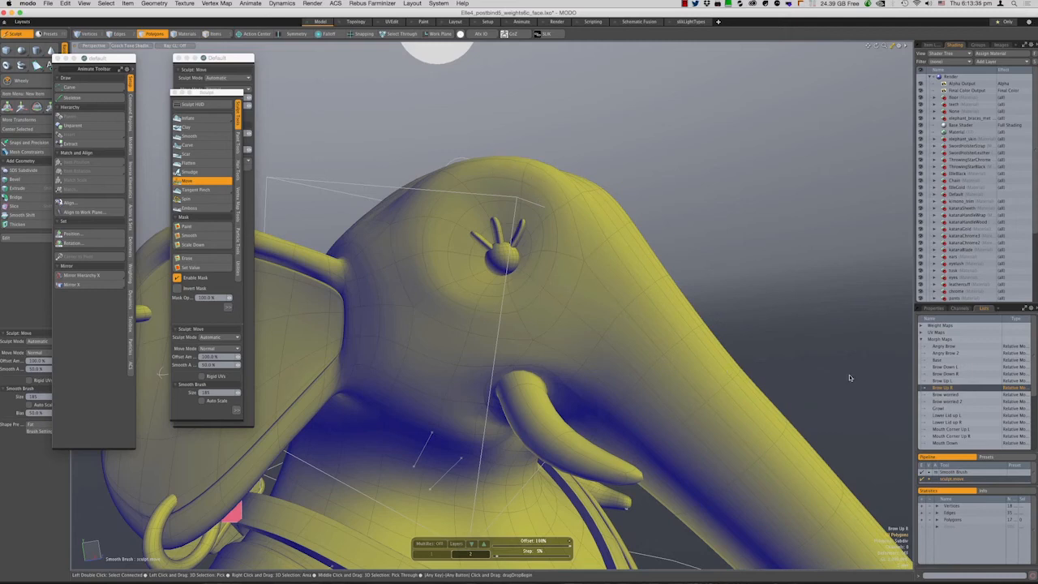
click(954, 398)
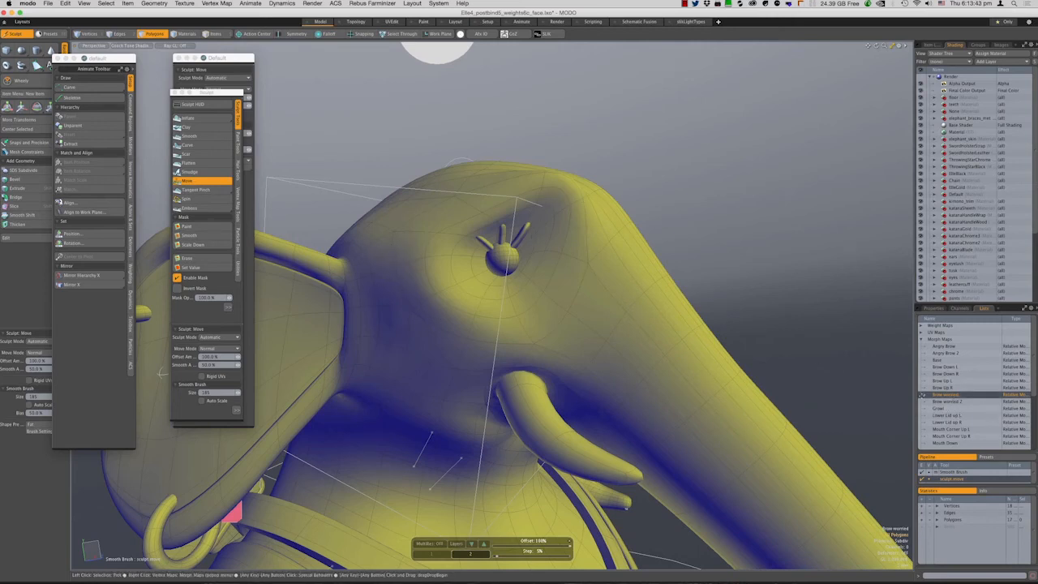
Compare the Smile morph map with Base and examine the smile from another angle around the elephant's mouth
scroll(1034, 421, down, 3)
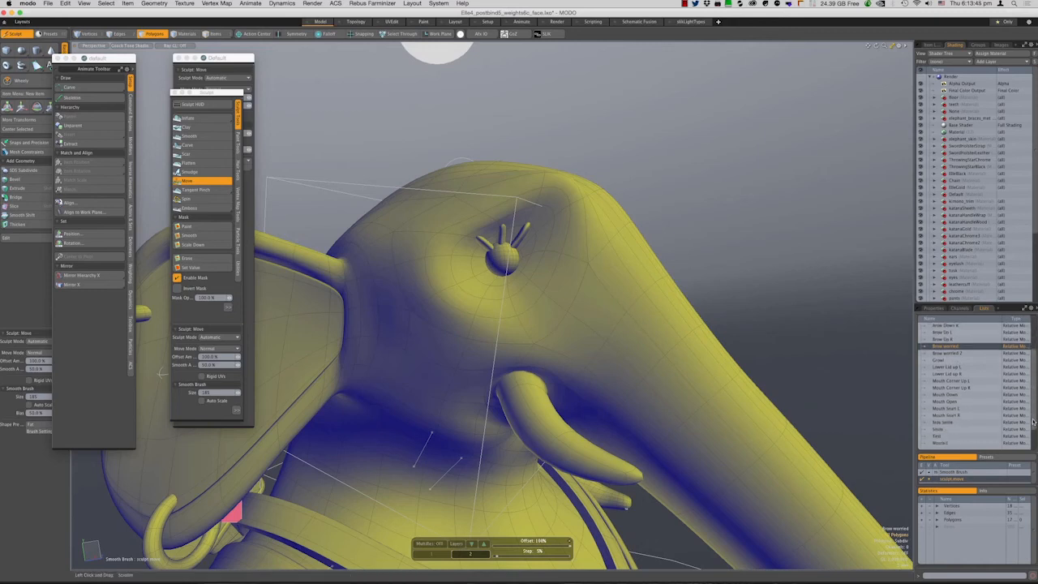
scroll(1034, 421, down, 1)
click(957, 423)
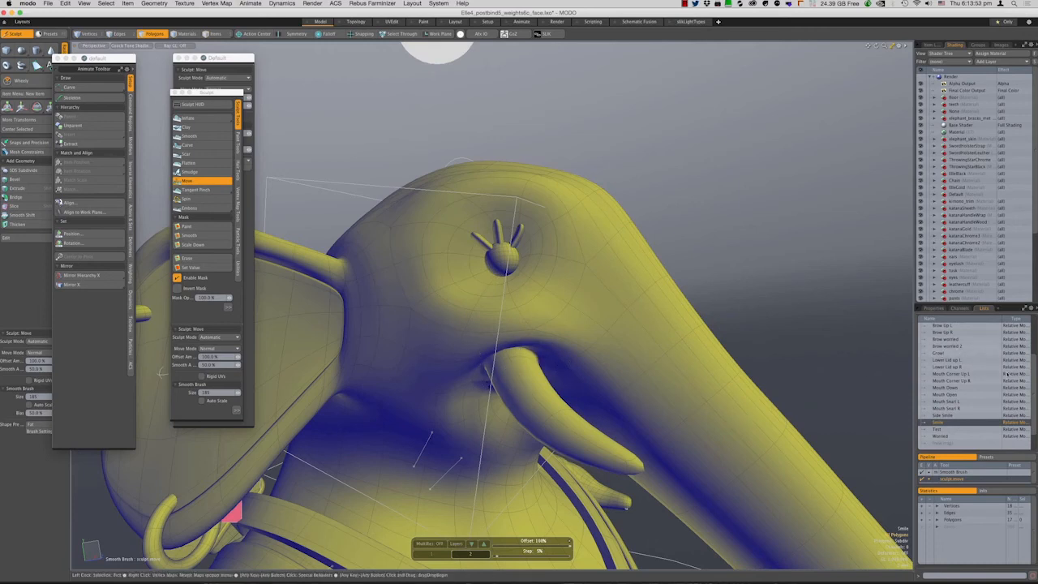
scroll(945, 360, up, 3)
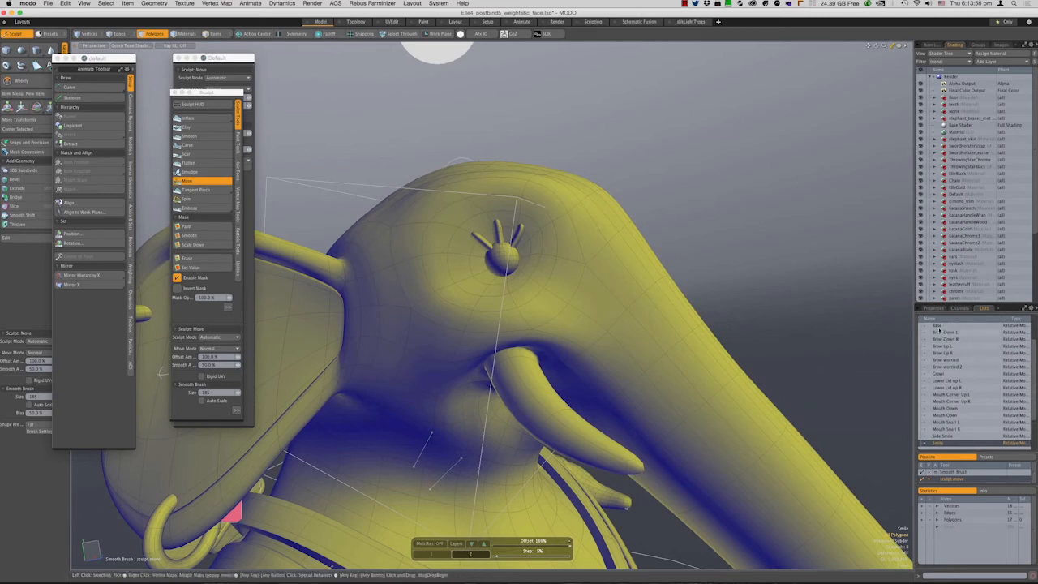
click(938, 326)
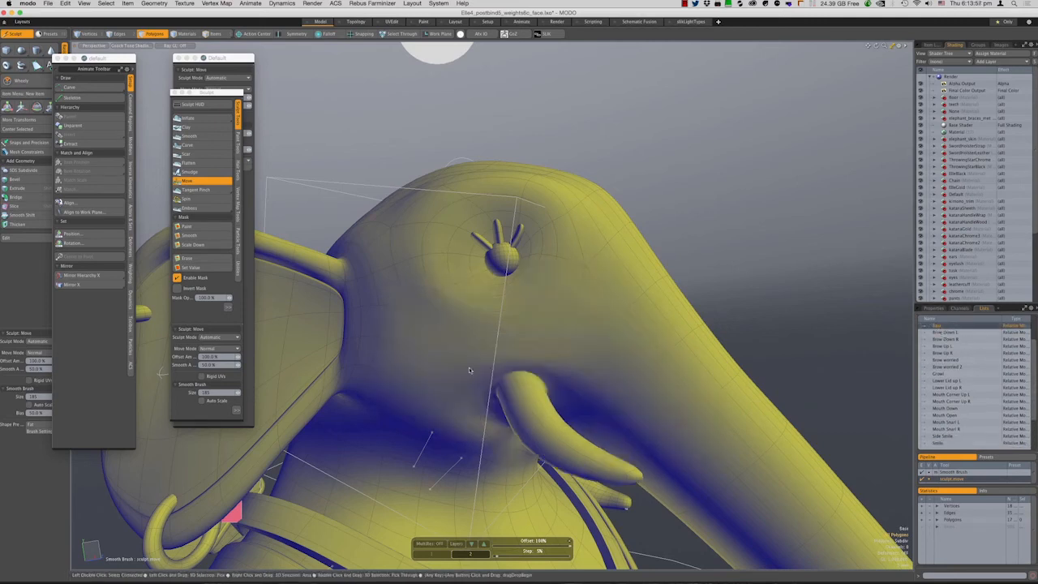
click(944, 443)
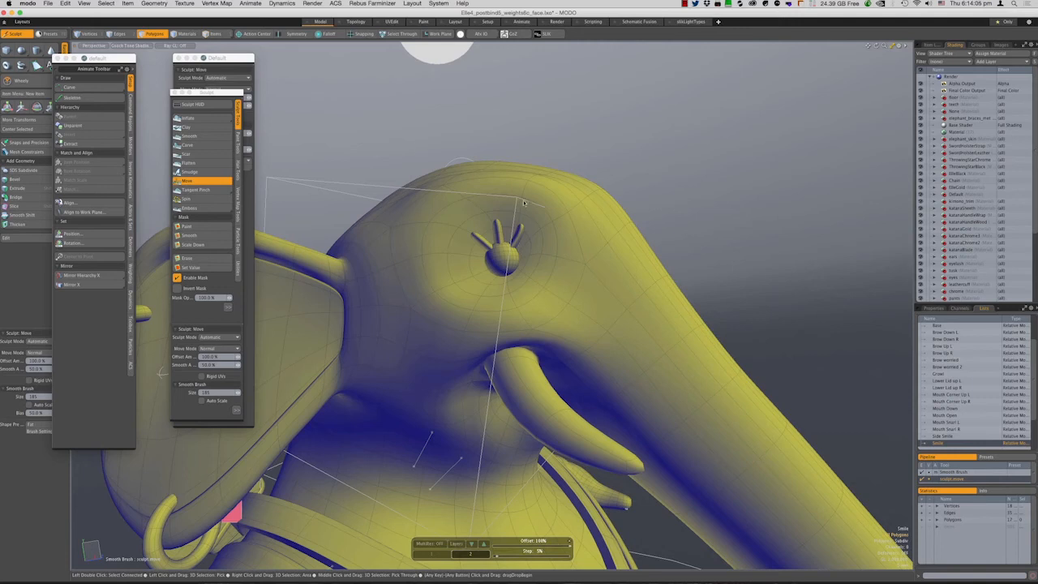
alt+drag(524, 203, 537, 303)
key(3)
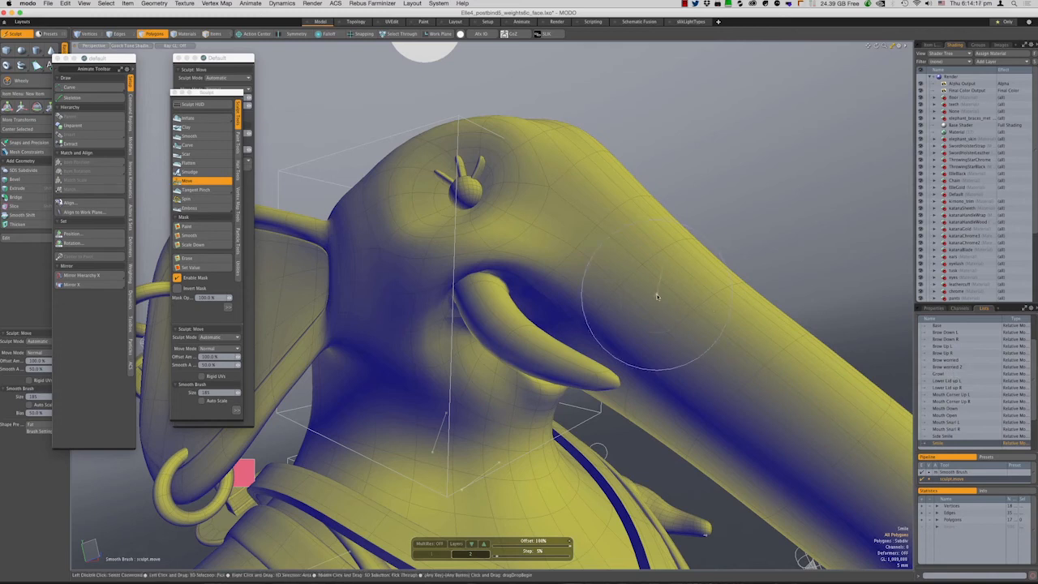
Switch to item selection and view the influence deformers that can be added to the EleMain mesh, including Morph Influence
click(214, 34)
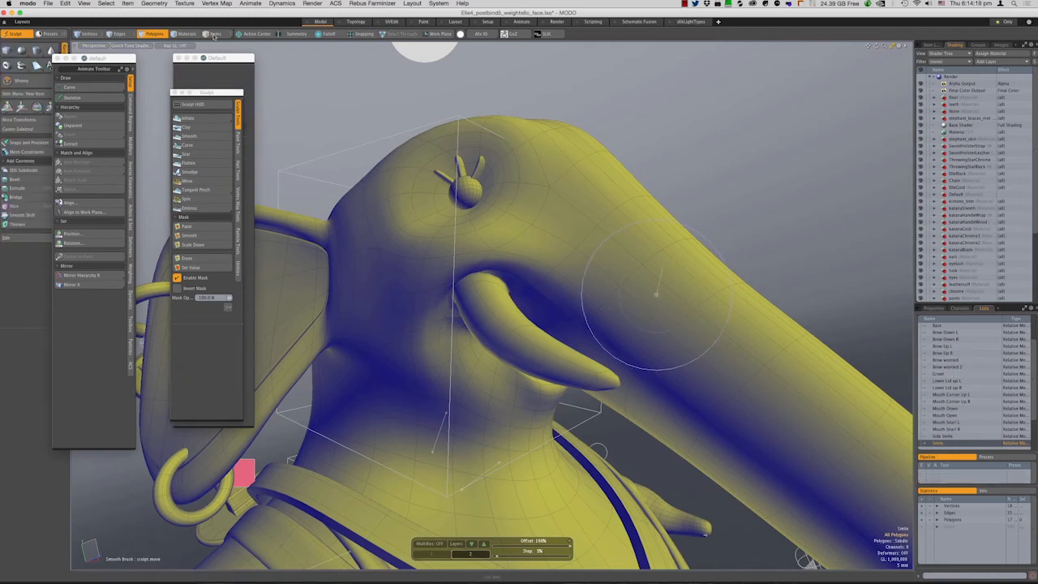
click(932, 45)
key(f)
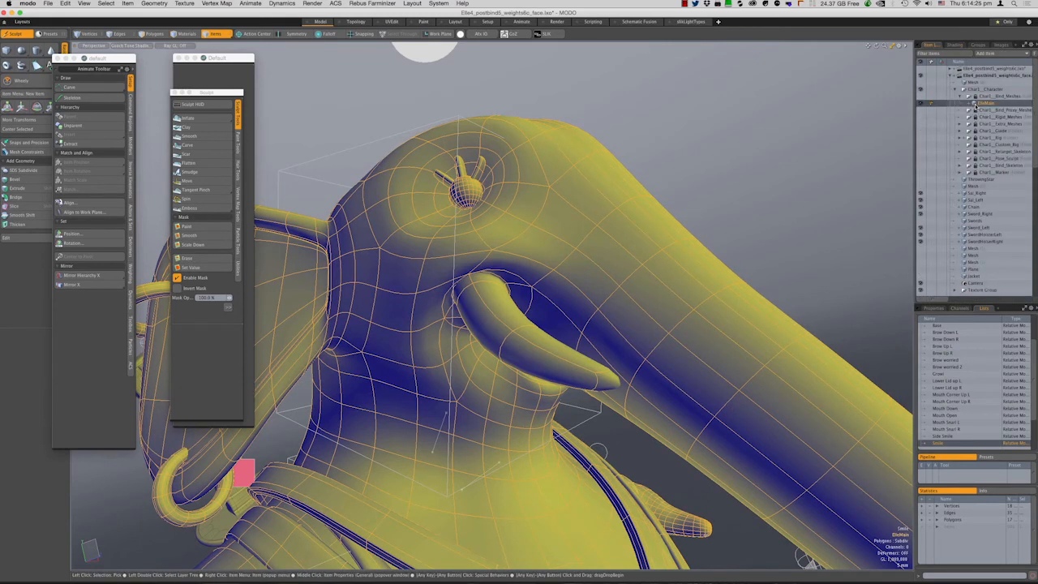
right_click(976, 105)
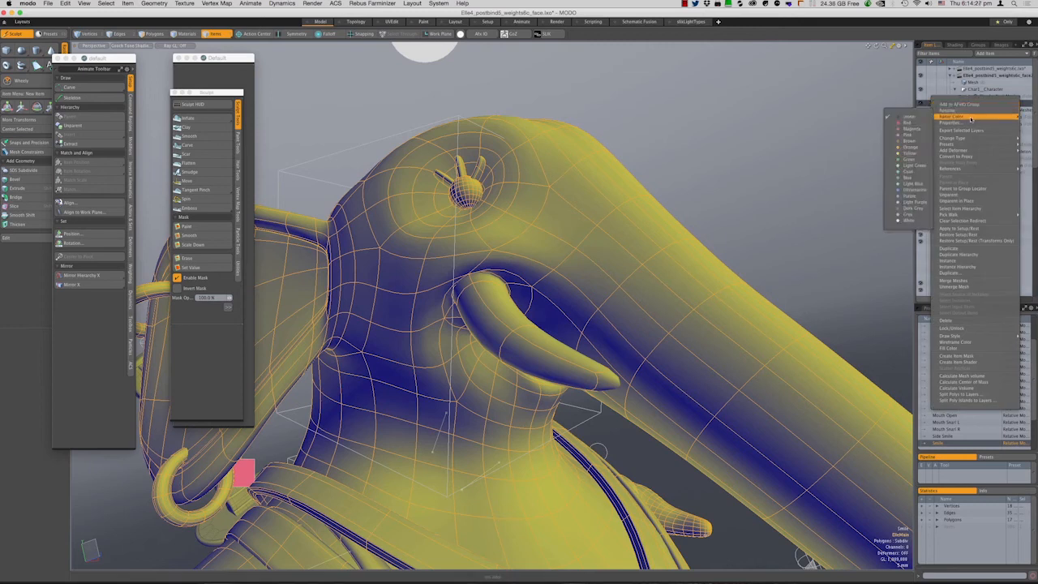
mouse_move(967, 153)
mouse_move(915, 159)
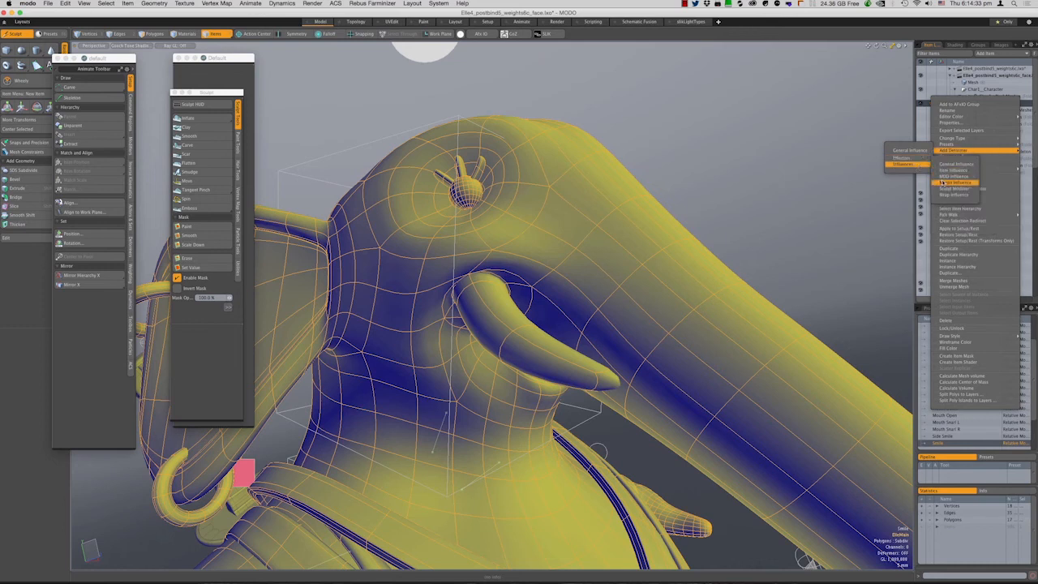
click(945, 183)
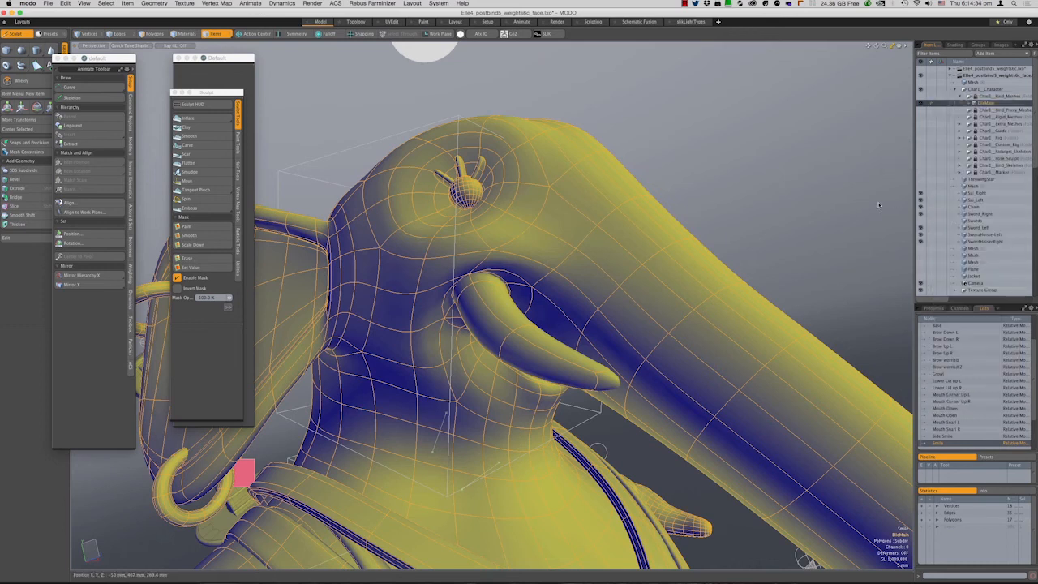
Expand the deformers of the EleMain mesh, show the properties of the MouthOpen morph influence and view its morph map choices
click(967, 104)
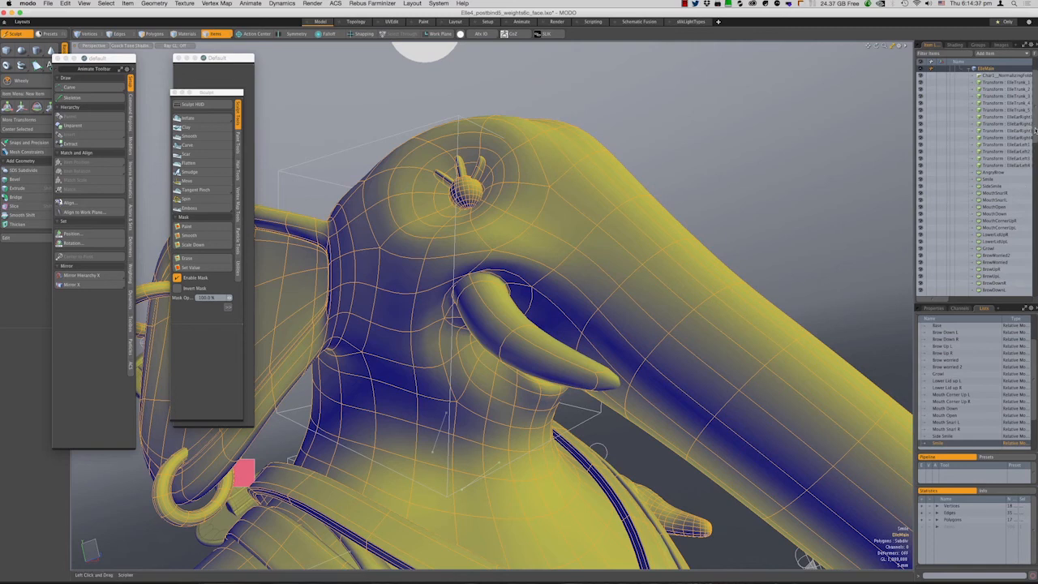
drag(1032, 156, 1033, 188)
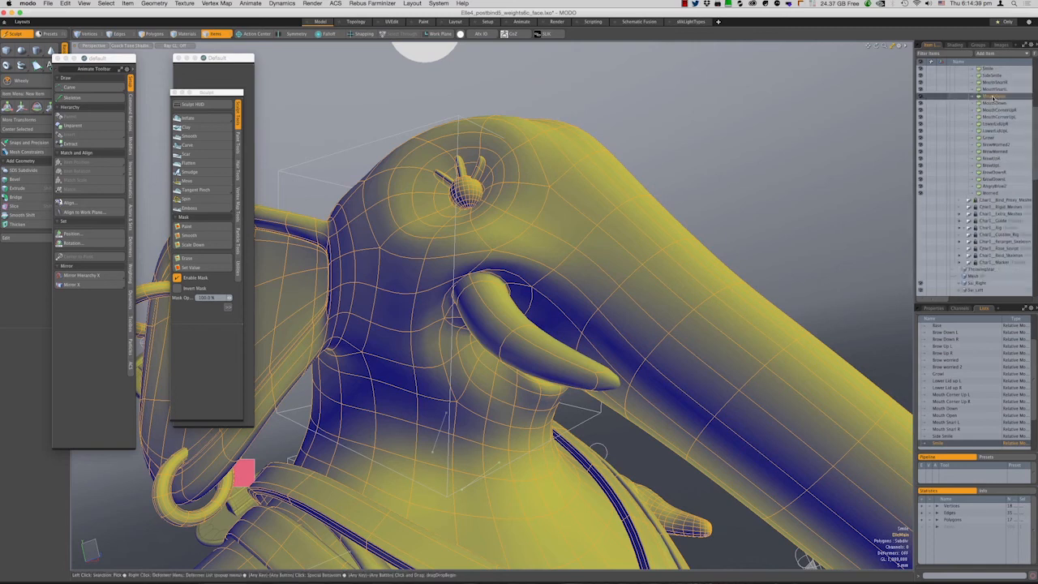
click(992, 97)
click(937, 309)
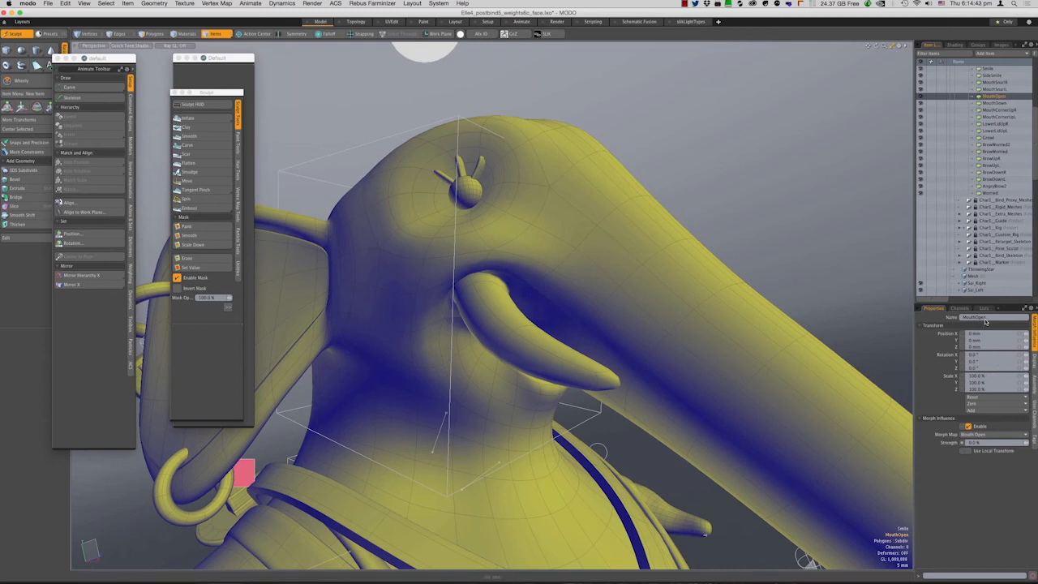
click(980, 436)
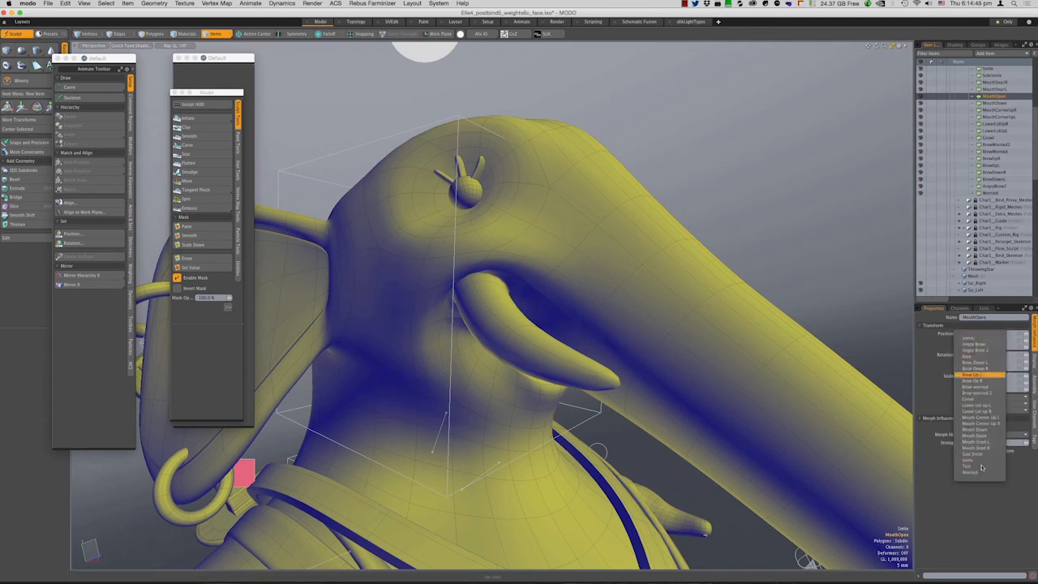
click(981, 467)
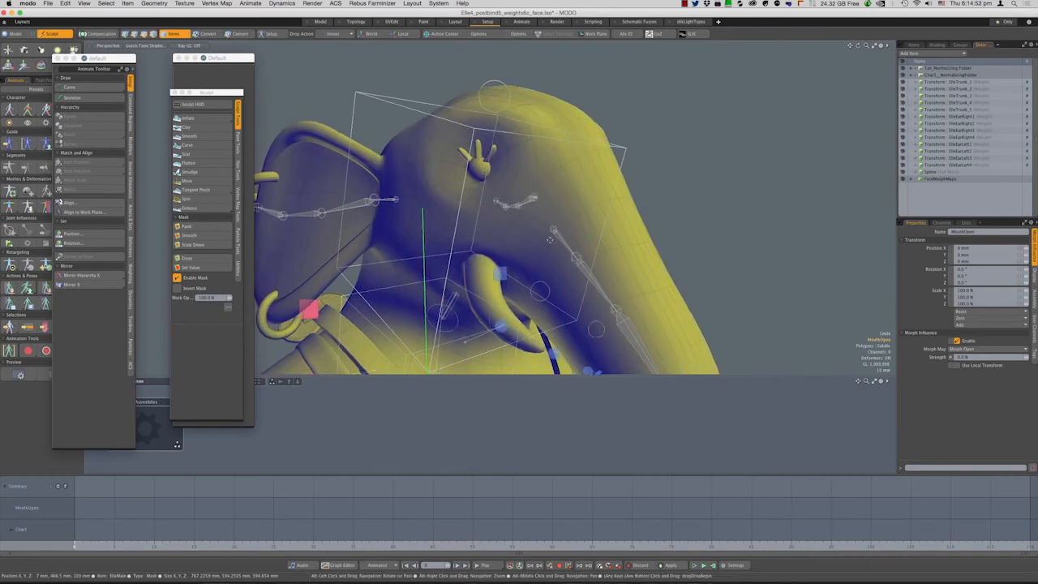
Raise the strength of the MouthOpen morph influence until the elephant's mouth opens partway
alt+drag(597, 246, 567, 195)
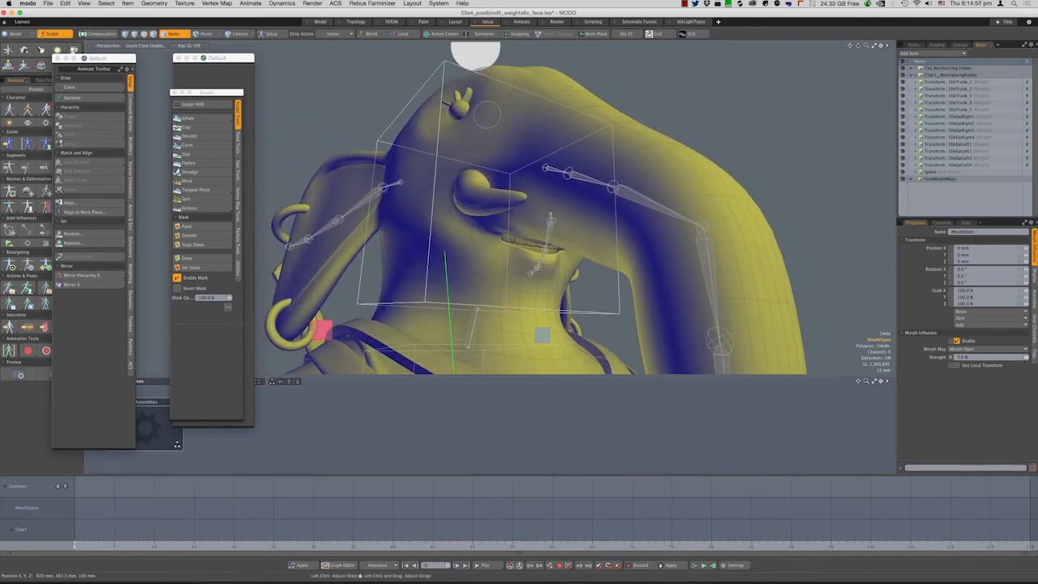
drag(986, 357, 1014, 356)
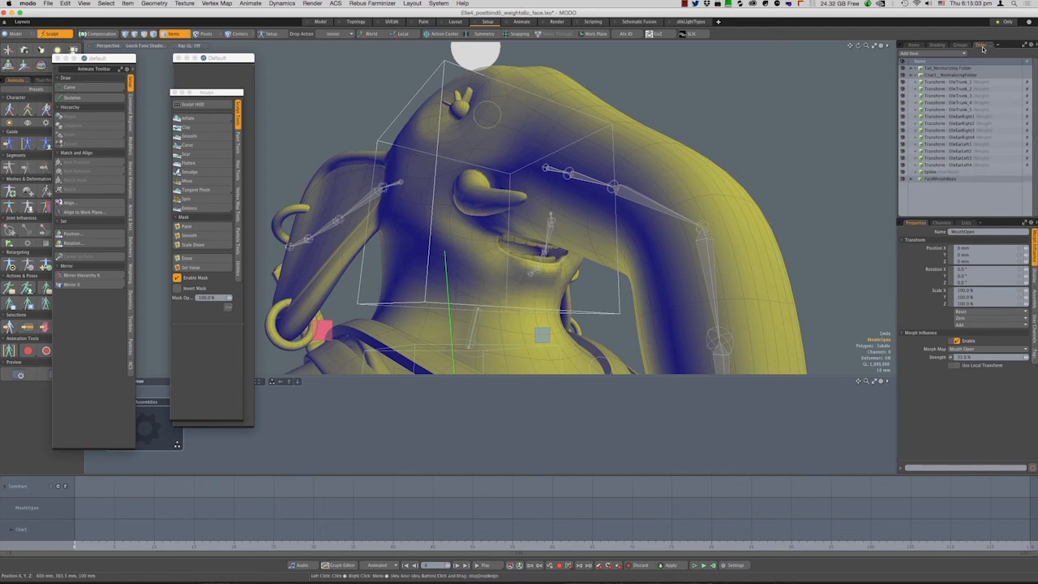
Expand the FaceMorphMaps deformer folder and select the Smile morph influence
click(911, 179)
scroll(941, 178, down, 5)
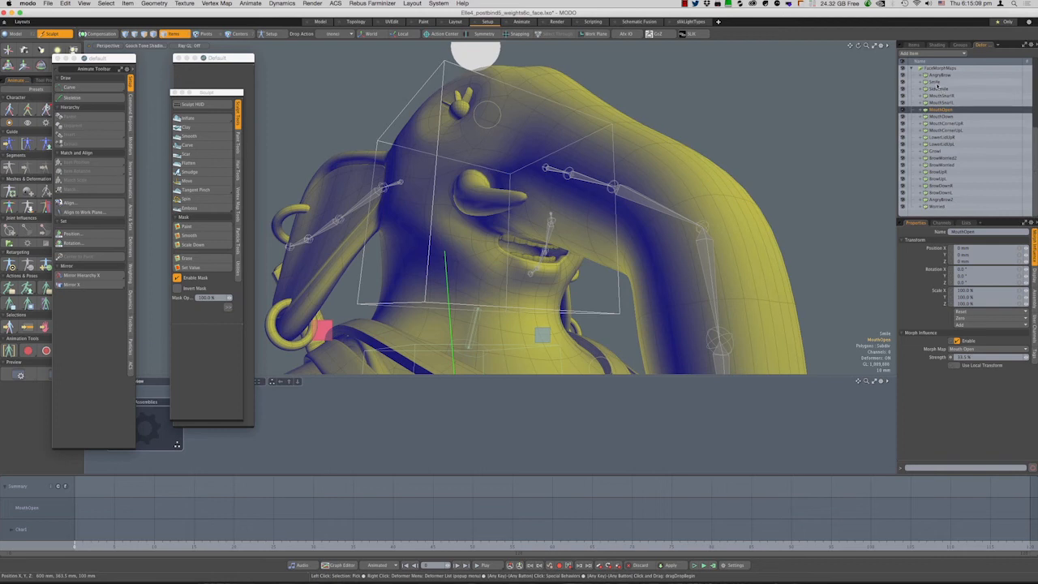
click(925, 83)
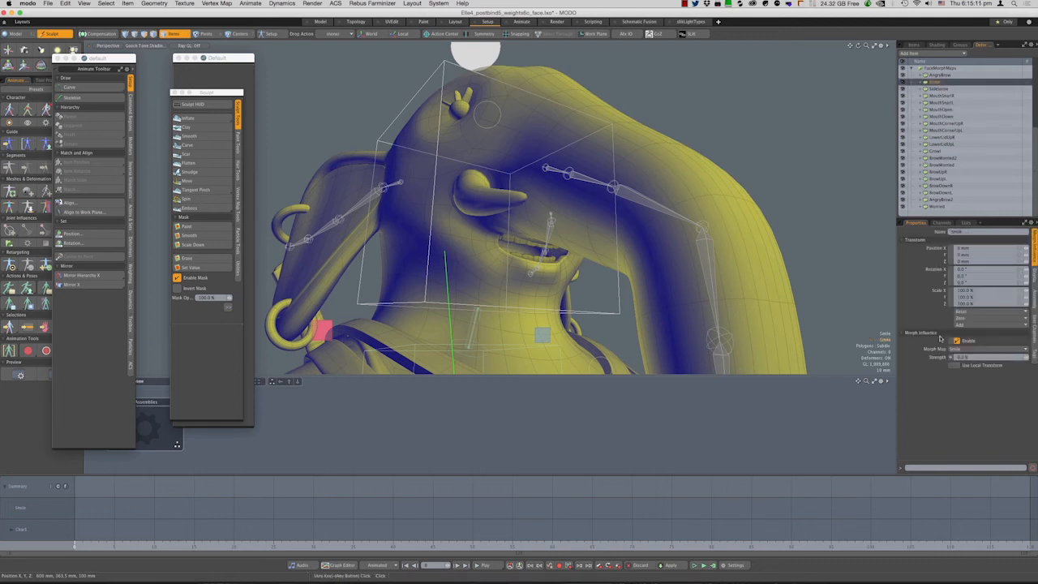
Set the strength of the Smile morph influence to 100% and check the mouth shape from several angles
mouse_move(951, 358)
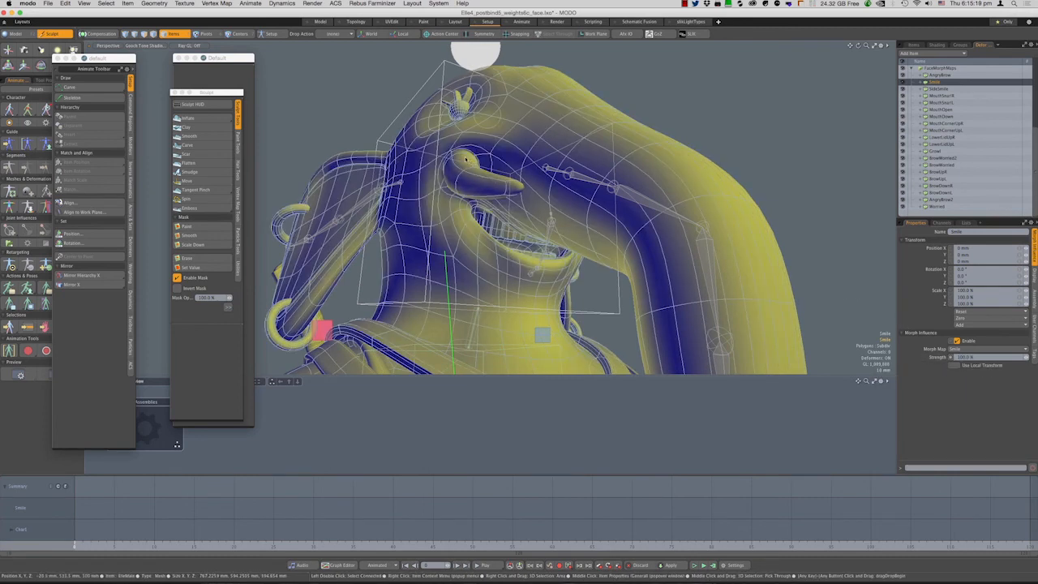
alt+drag(469, 161, 545, 278)
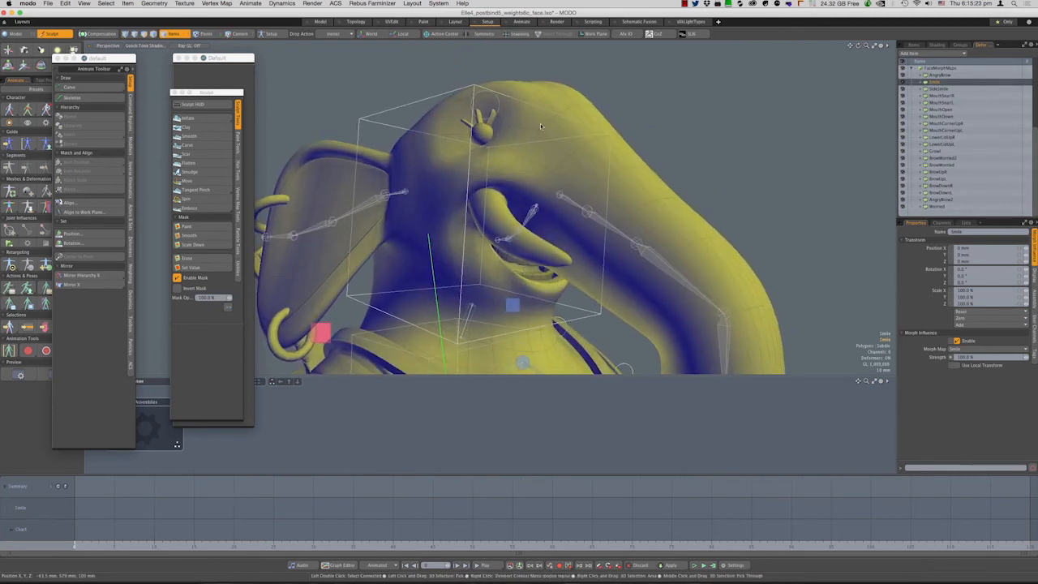
alt+drag(540, 123, 560, 203)
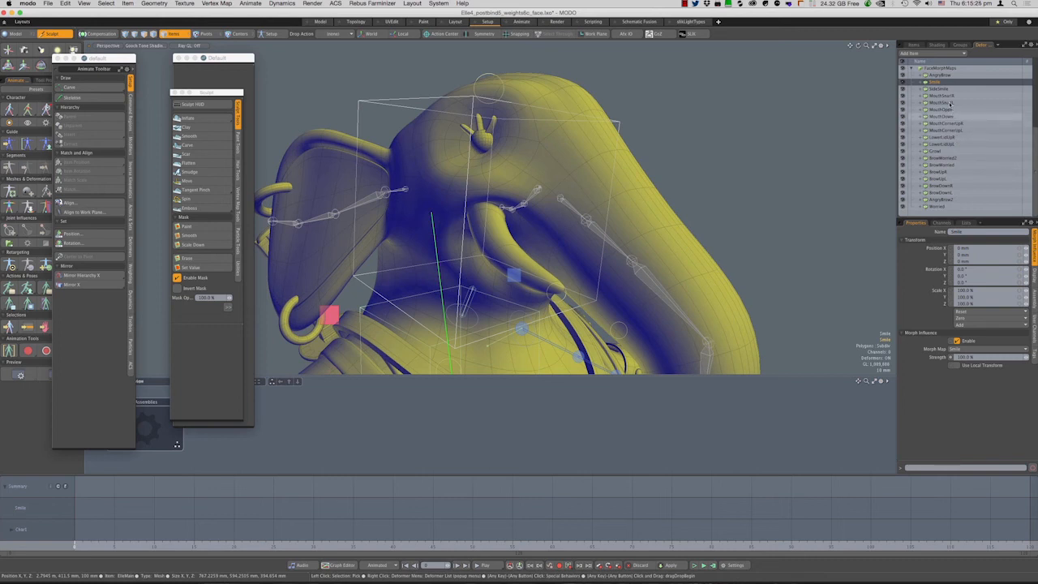
Set the strengths of the BrowUpR and BrowDownL morph influences to 100% and check both brows
click(943, 172)
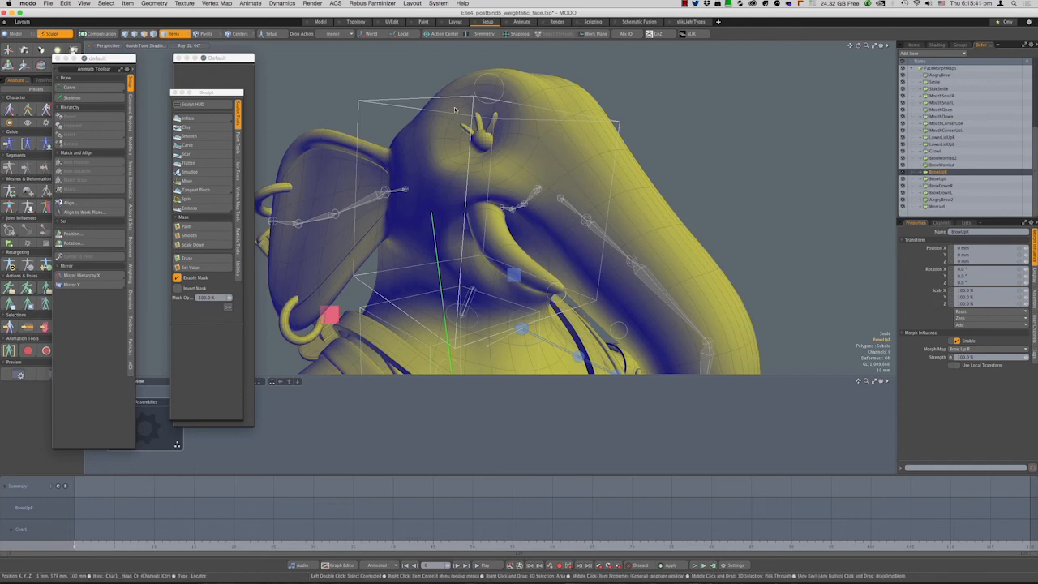
alt+drag(631, 150, 882, 205)
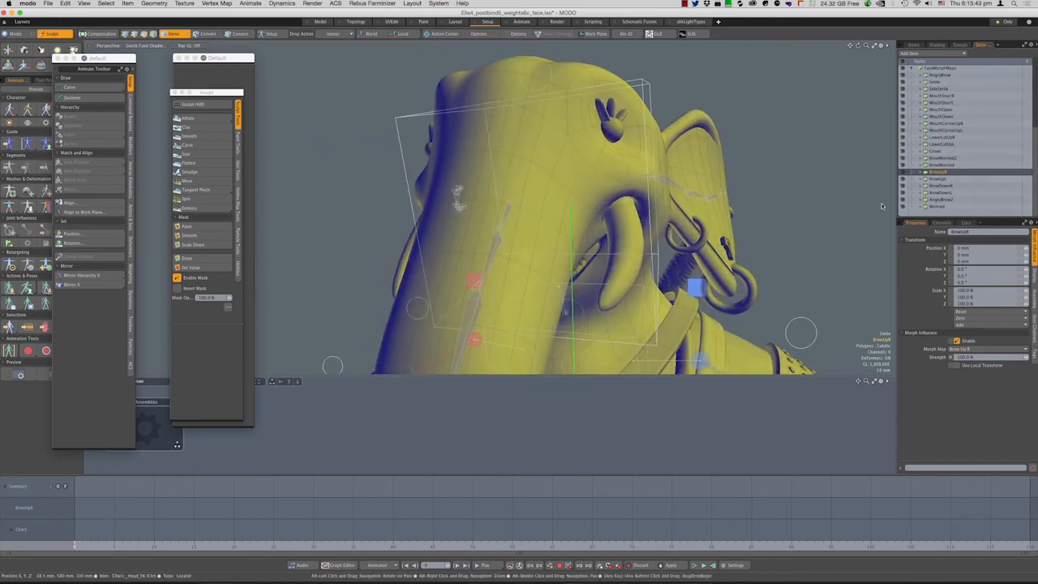
click(950, 195)
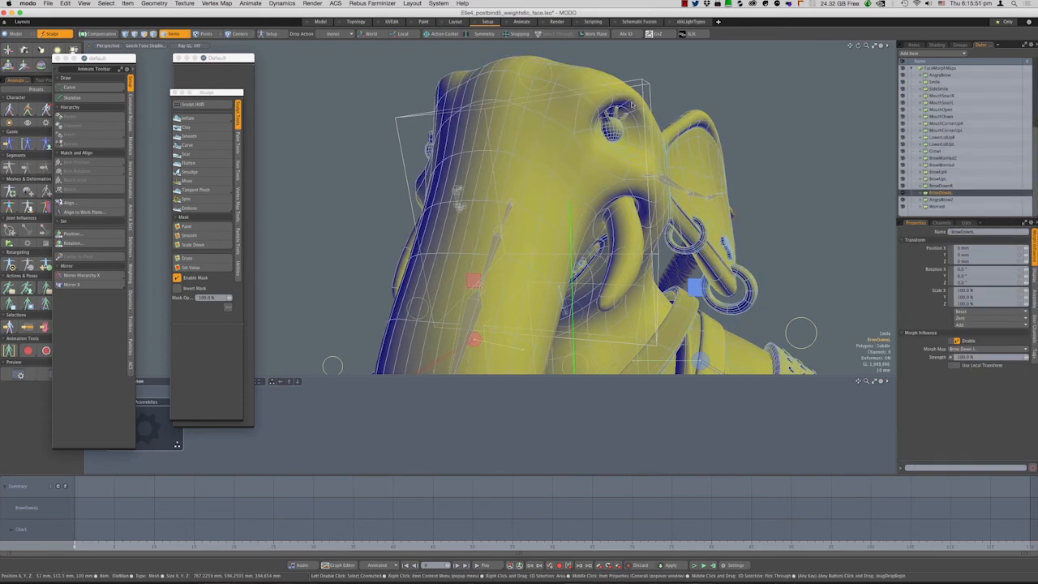
key(alt)
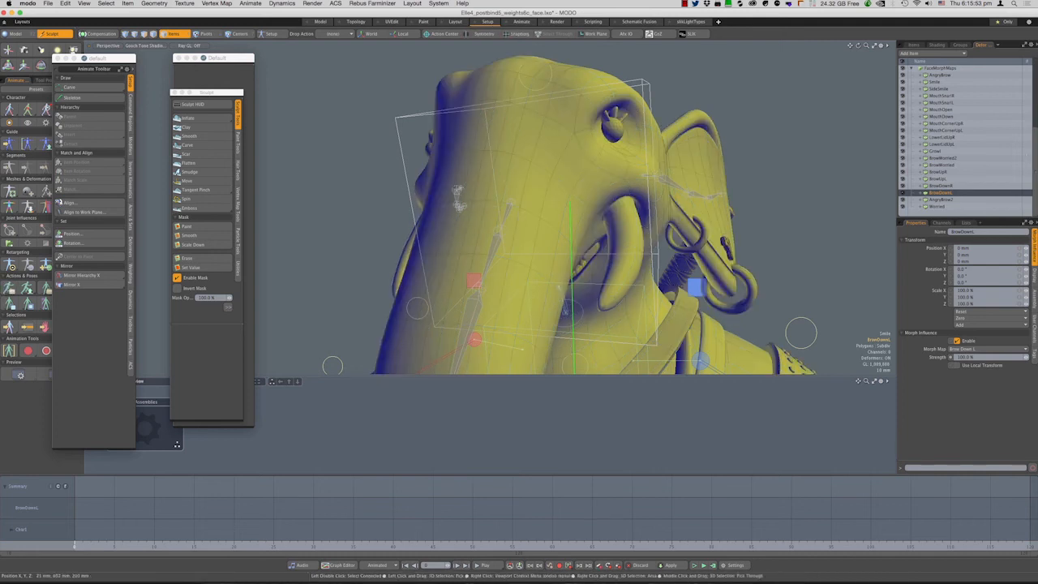
Open a floating viewport looking through the render camera and move it away from the main viewport
key(ctrl+shift+v)
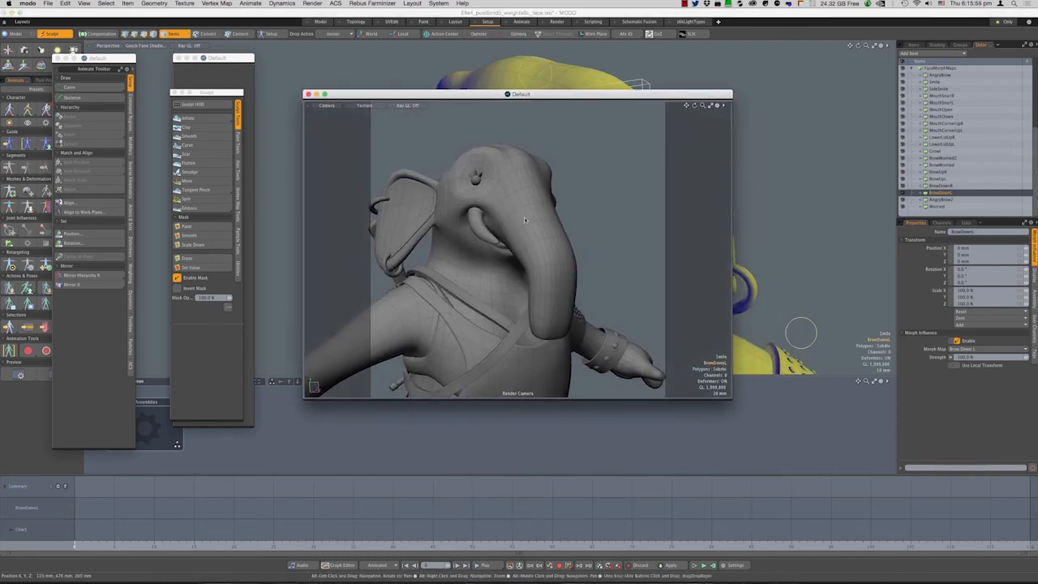
alt+drag(524, 216, 613, 242)
drag(476, 95, 1037, 187)
alt+drag(589, 171, 619, 191)
alt+drag(618, 191, 526, 186)
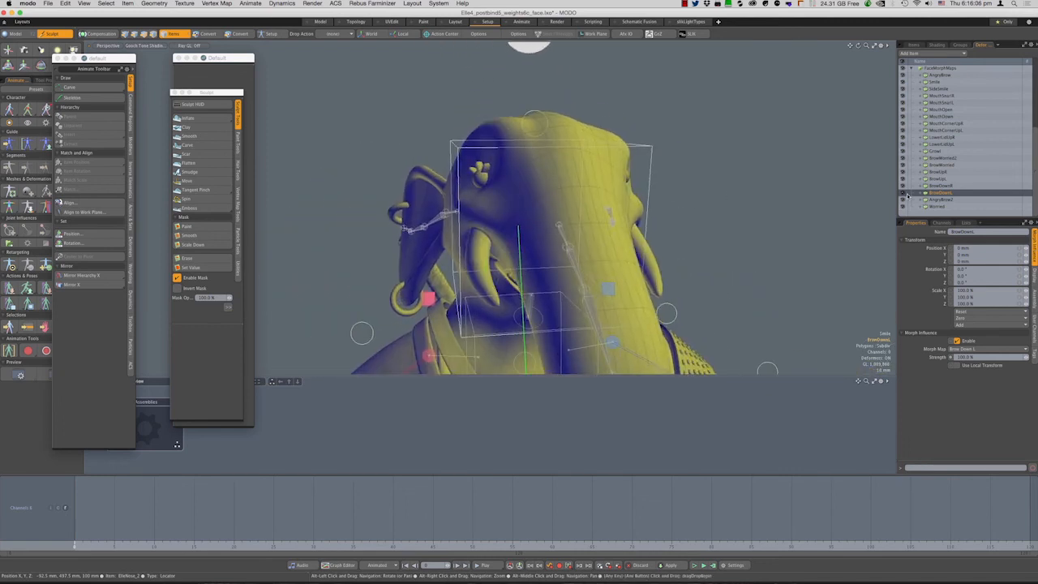
Preview the Worried morph influence on the elephant's face and return its strength to 0%
click(948, 207)
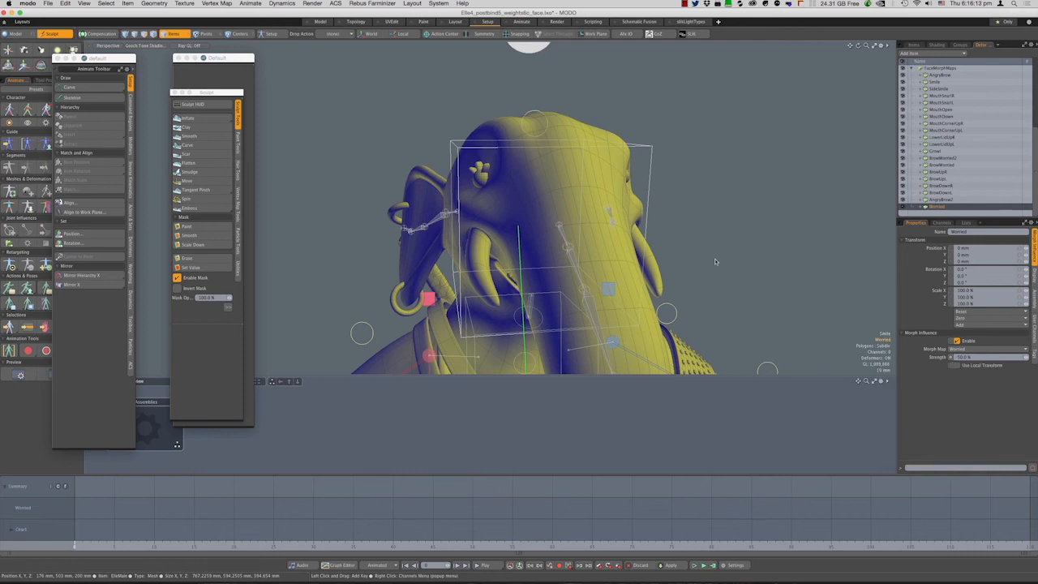
alt+drag(710, 259, 511, 235)
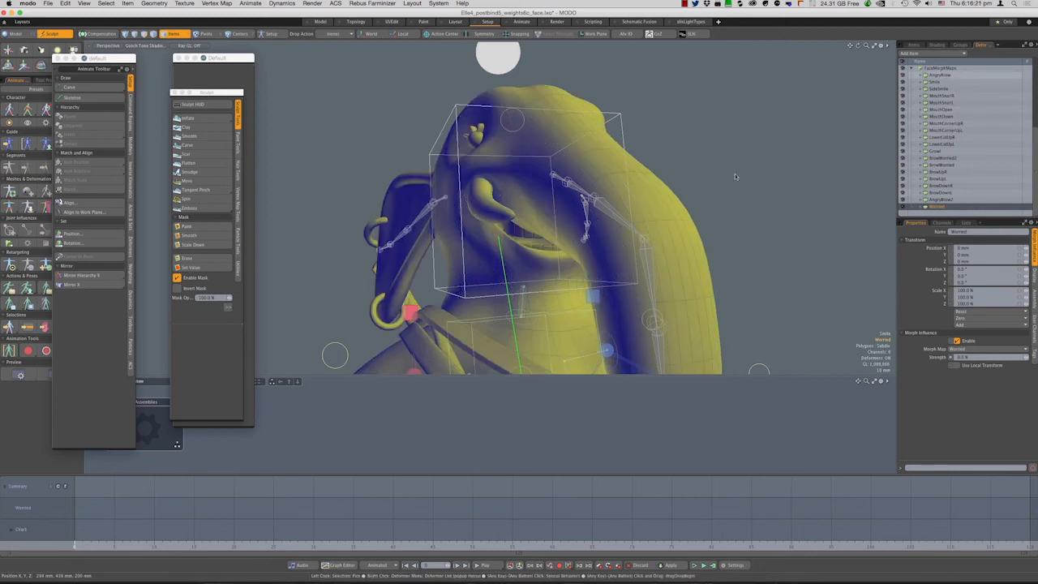
alt+drag(575, 191, 779, 306)
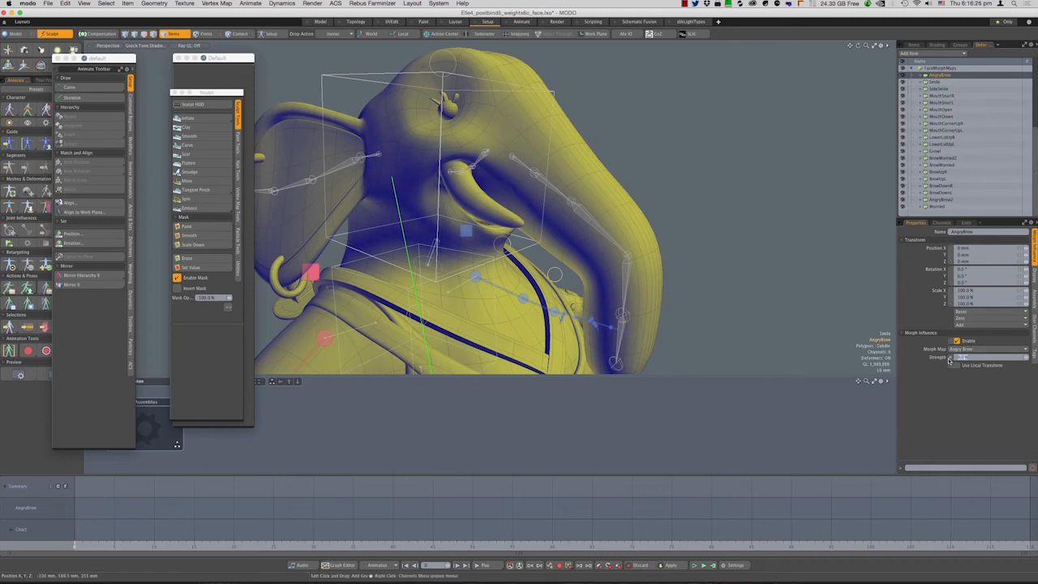
Raise the strength of the AngryBrow morph influence and check the brow from different angles
mouse_move(949, 359)
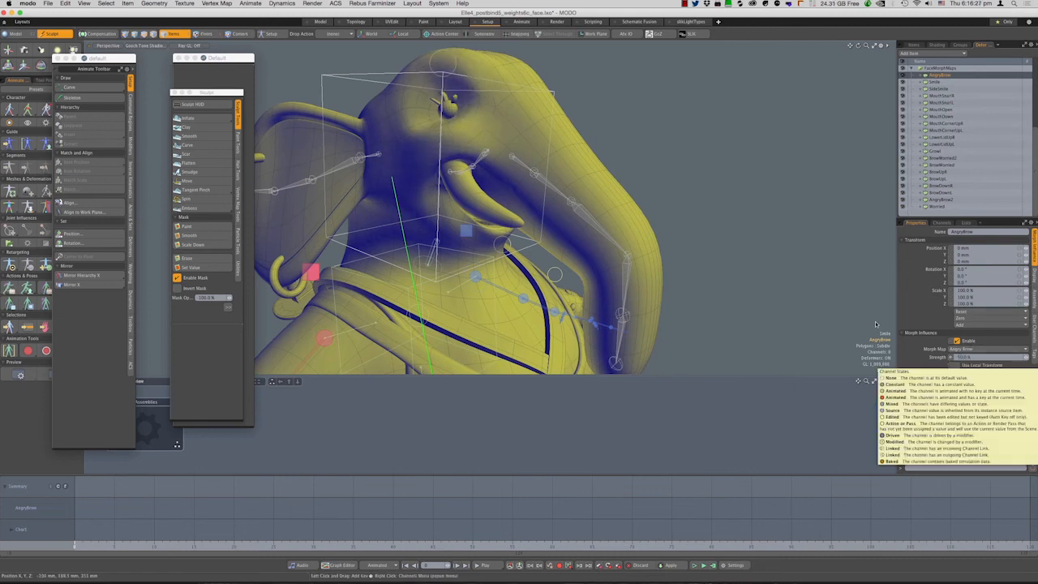
alt+drag(555, 182, 614, 225)
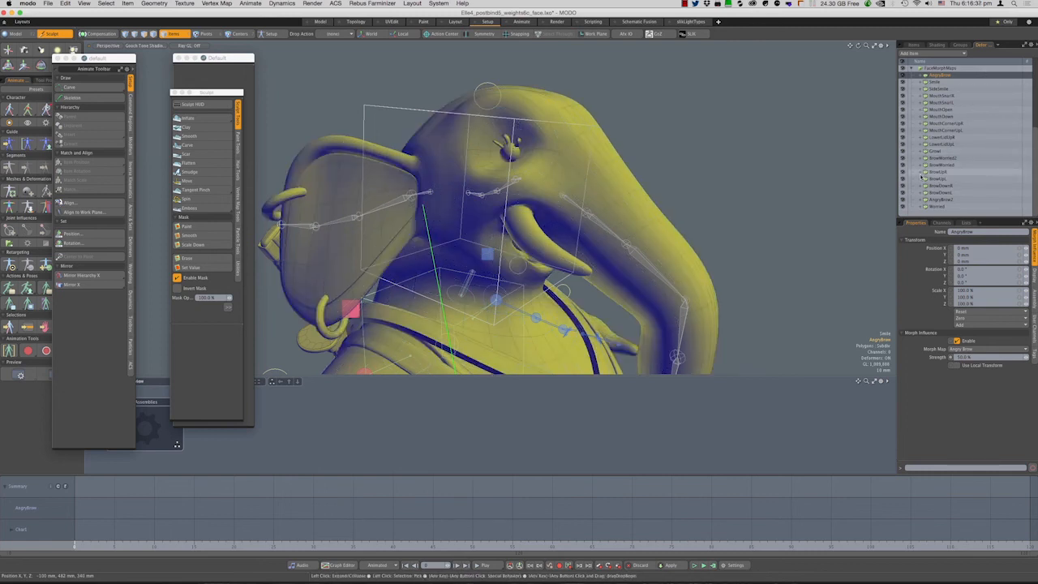
scroll(620, 122, down, 3)
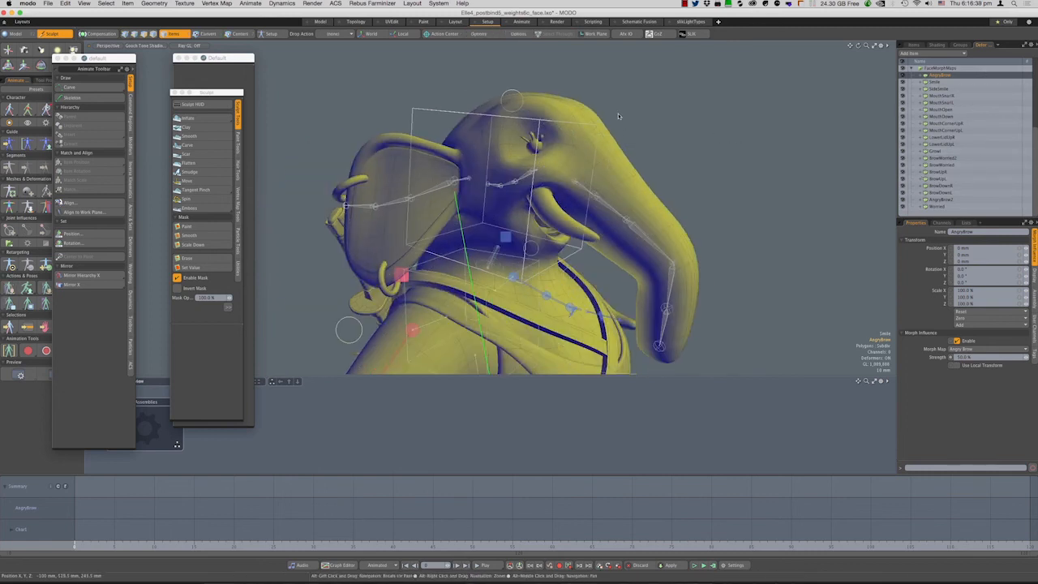
alt+drag(619, 117, 558, 212)
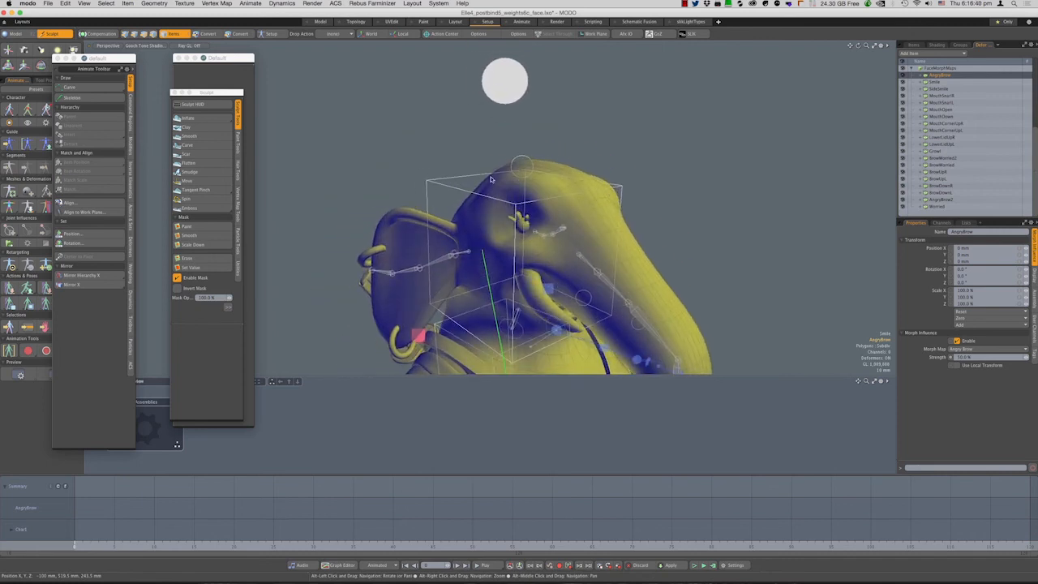
Select the rig settings controller above the head, then the head FK controller, and briefly activate its Rotate tool
click(514, 96)
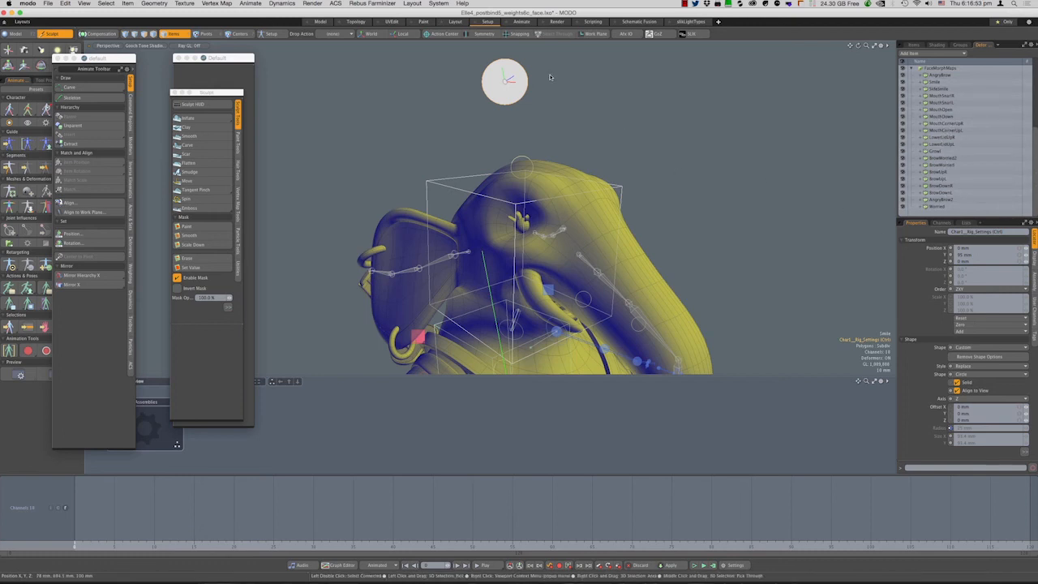
alt+shift+drag(569, 189, 567, 131)
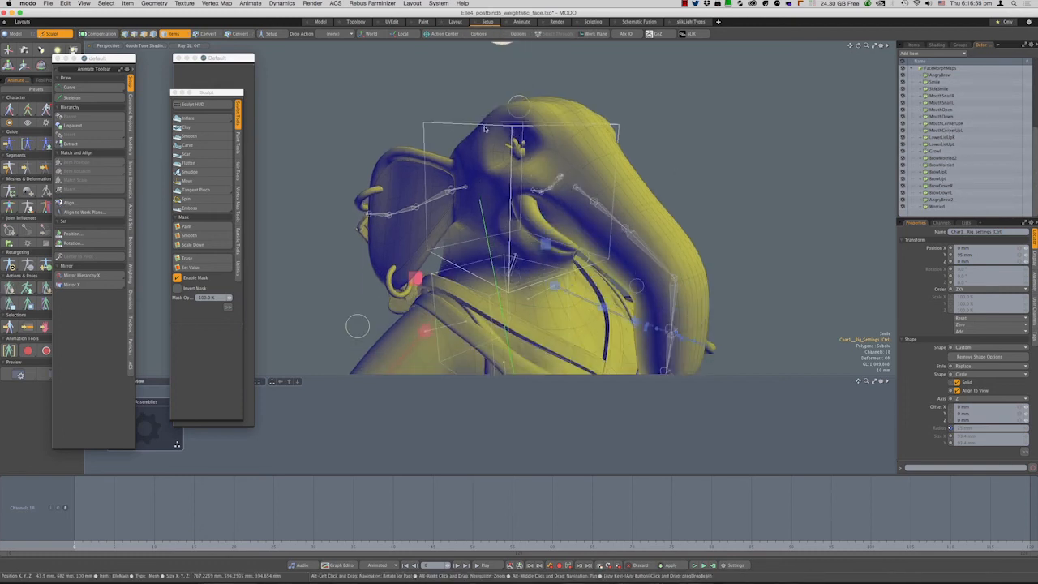
click(462, 126)
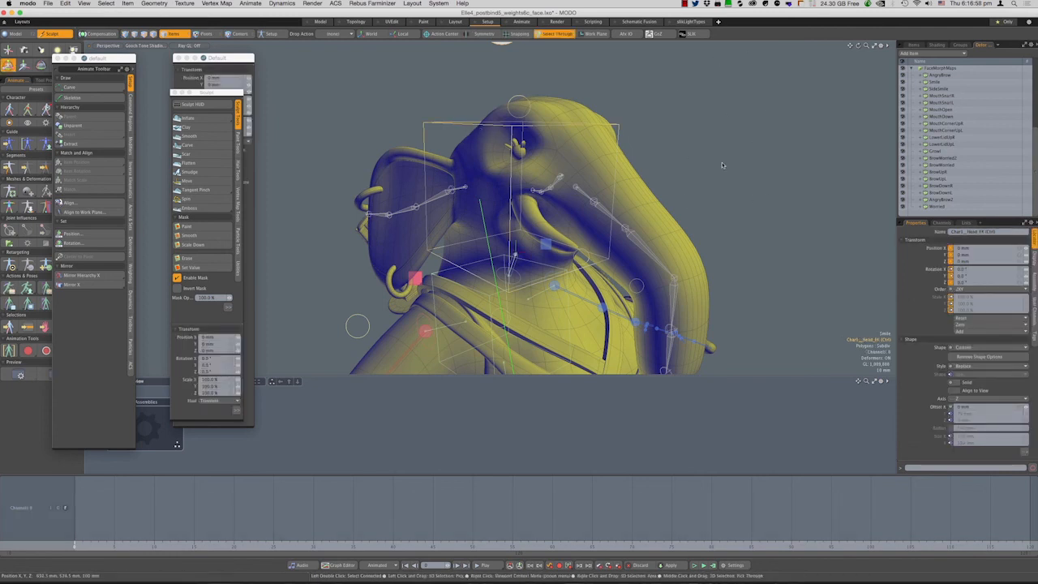
alt+drag(688, 216, 698, 159)
key(e)
key(q)
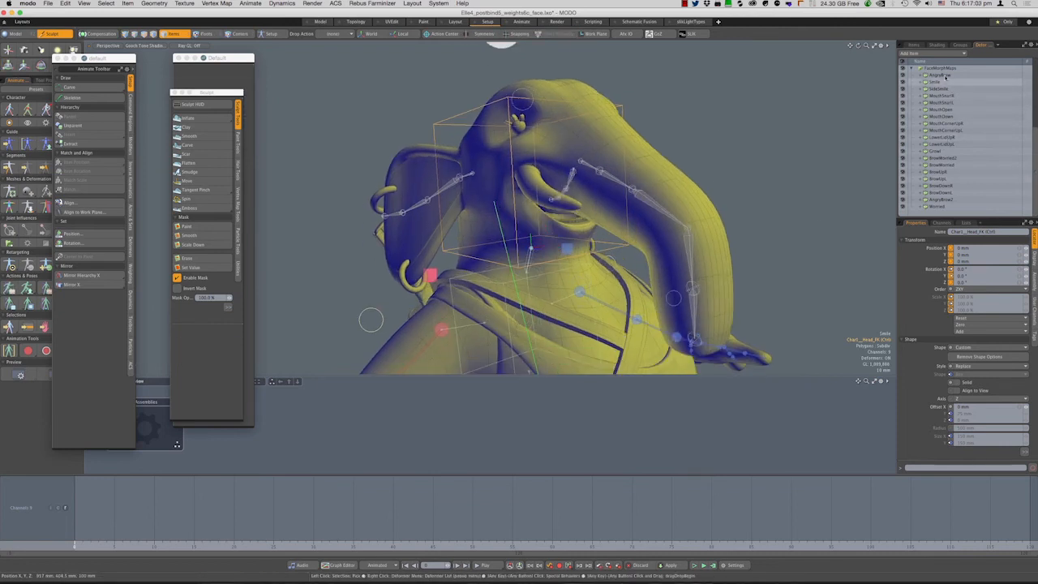
Clear the selection and examine the whole elephant rig with its body controllers from the side and front
alt+drag(641, 188, 535, 188)
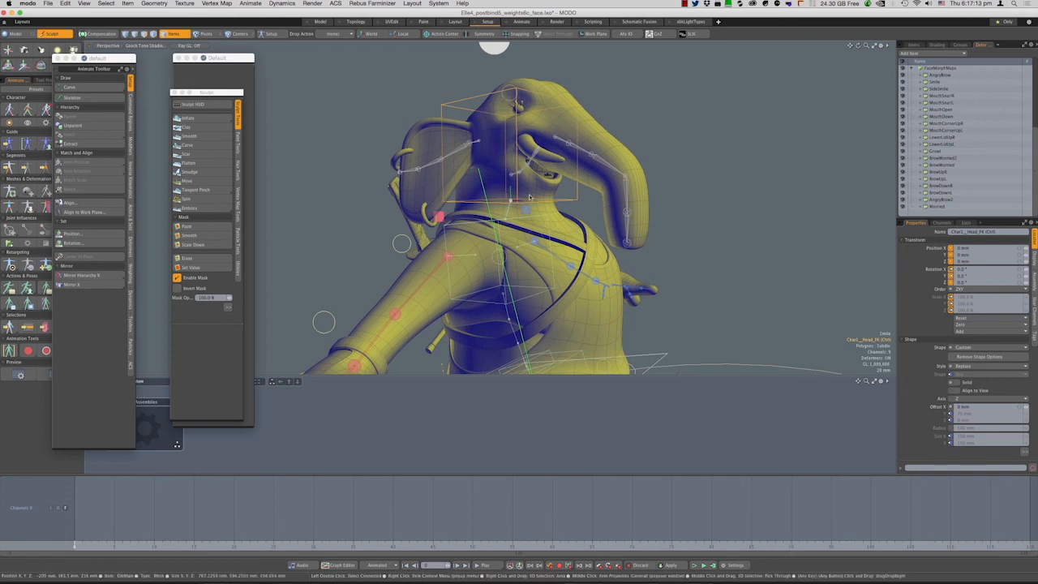
alt+drag(666, 163, 678, 221)
click(684, 208)
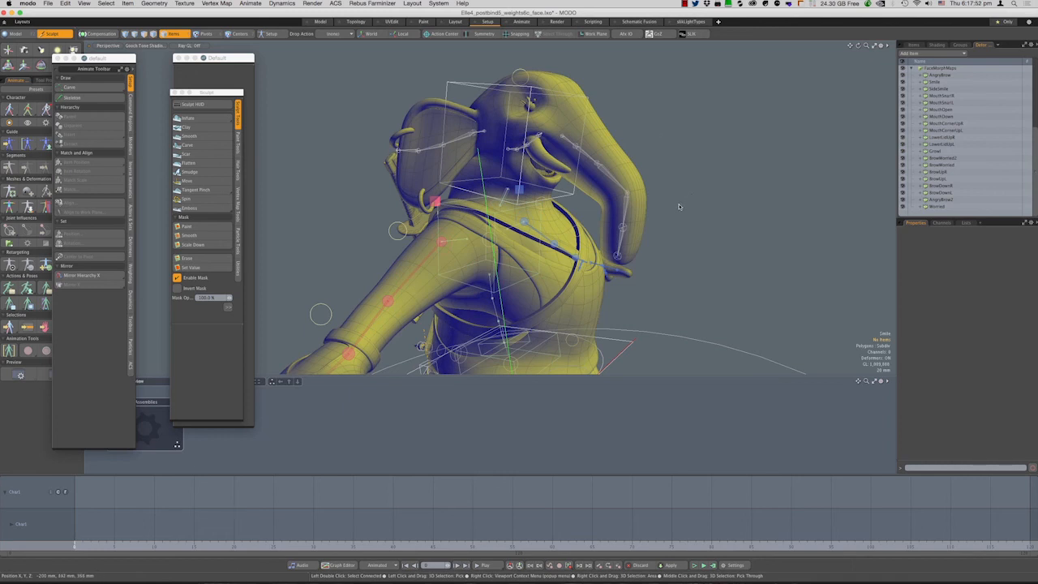
alt+drag(680, 207, 445, 202)
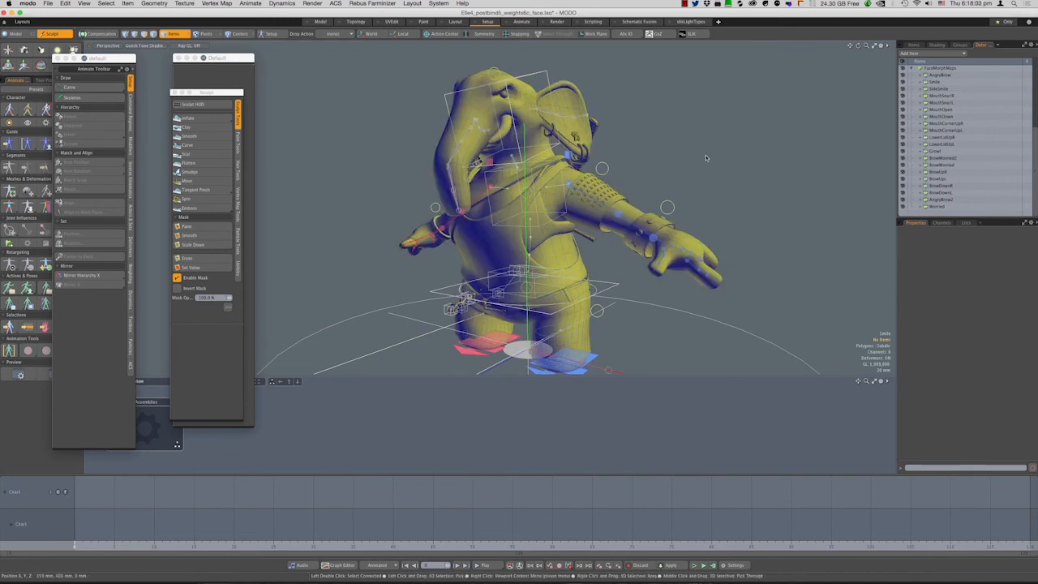
alt+drag(704, 167, 723, 178)
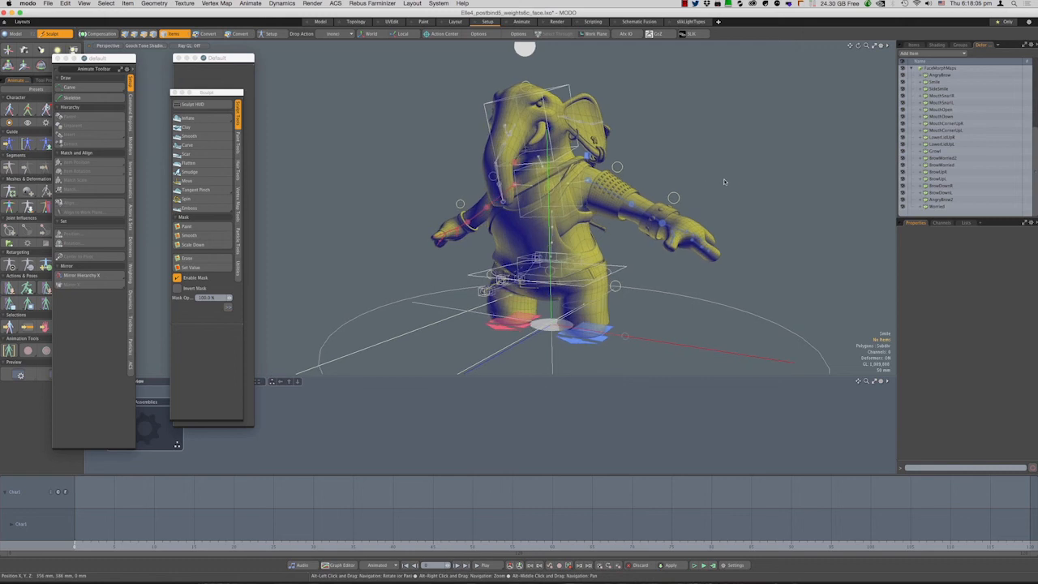
Switch to Finder and open the scene file Elle_Pose.lxo from the ElleModel folder
mouse_move(327, 574)
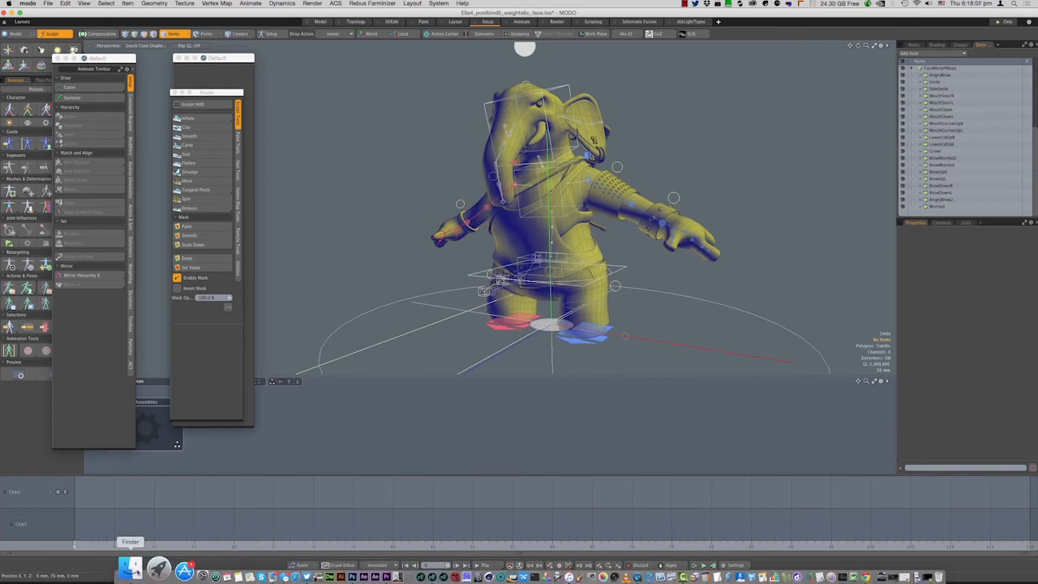
click(130, 574)
click(349, 144)
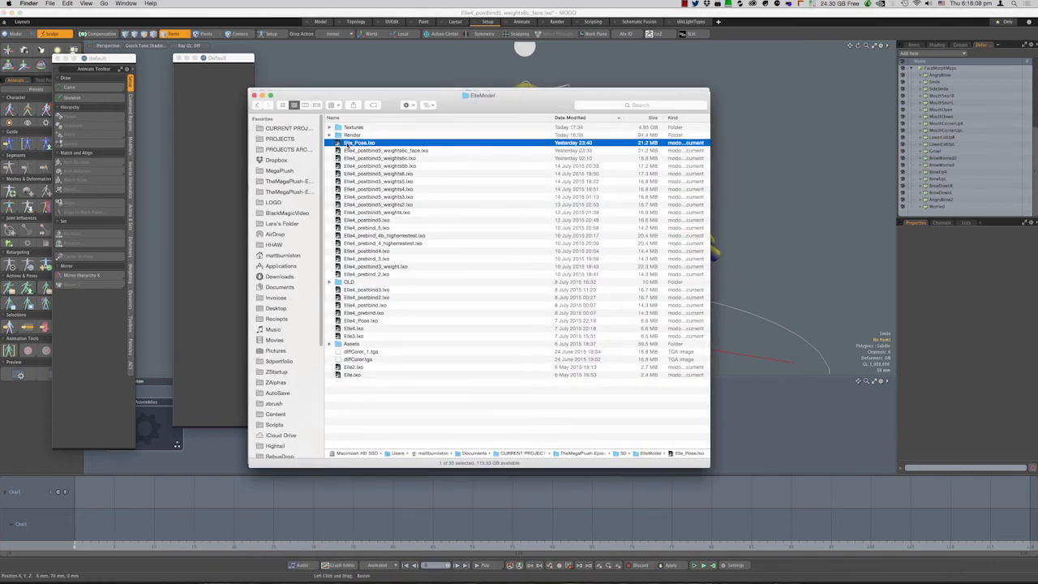
double_click(337, 143)
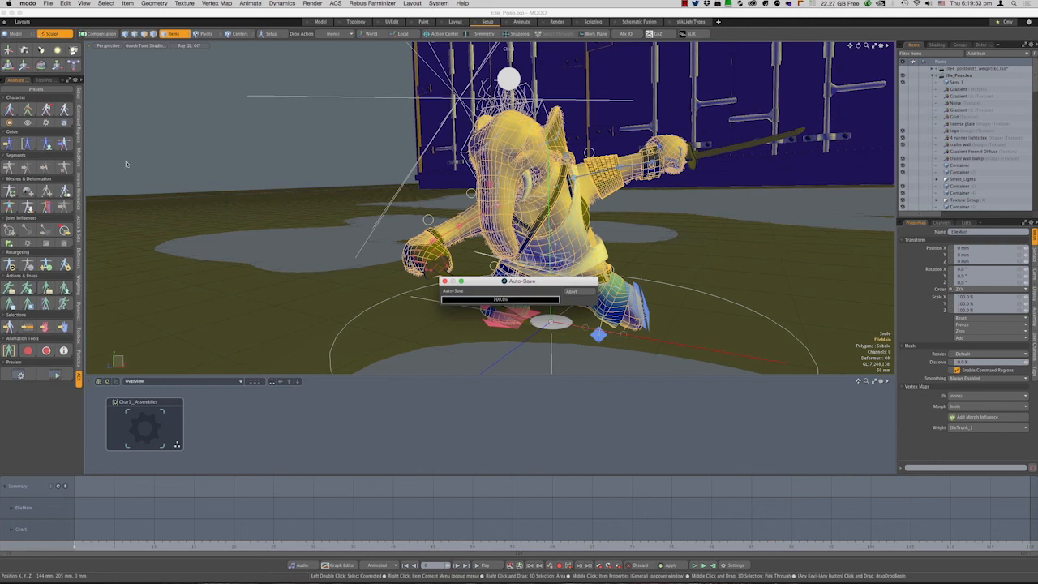
Select the posed elephant's head FK controller with the Transform tool active, then select the upper spine bend controller
click(12, 112)
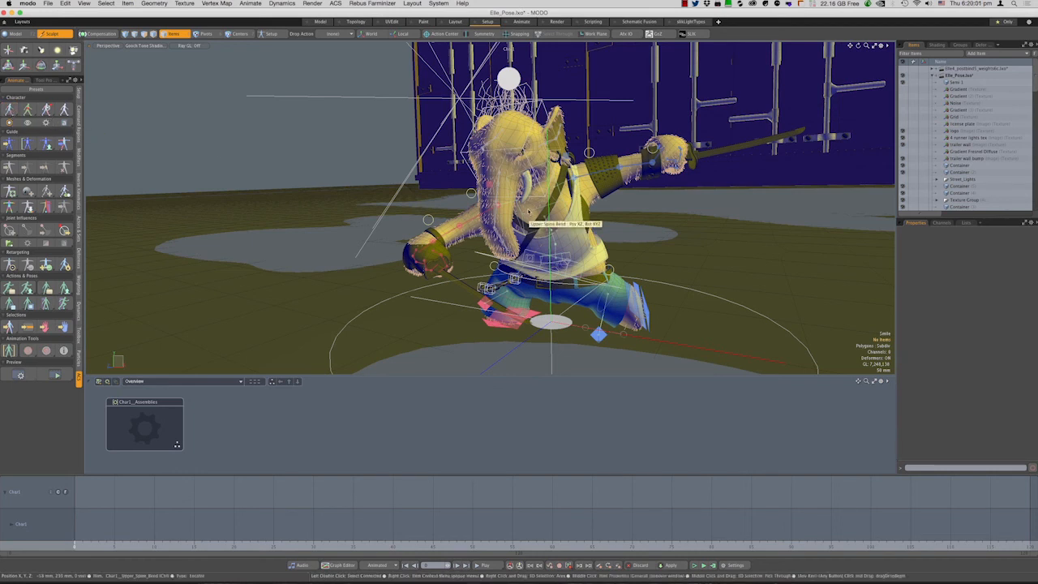
scroll(438, 132, up, 2)
click(531, 140)
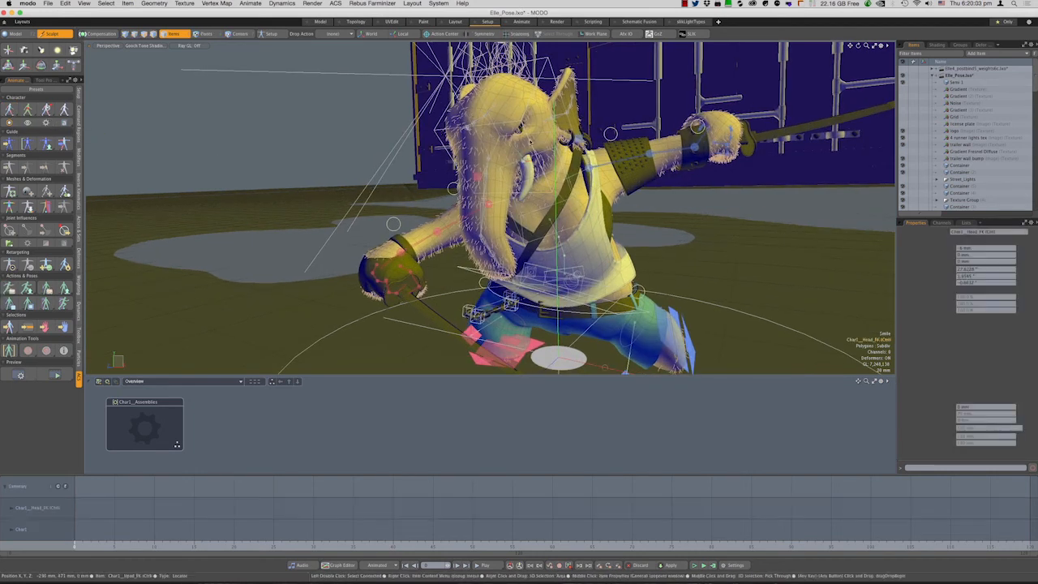
scroll(531, 154, up, 2)
key(y)
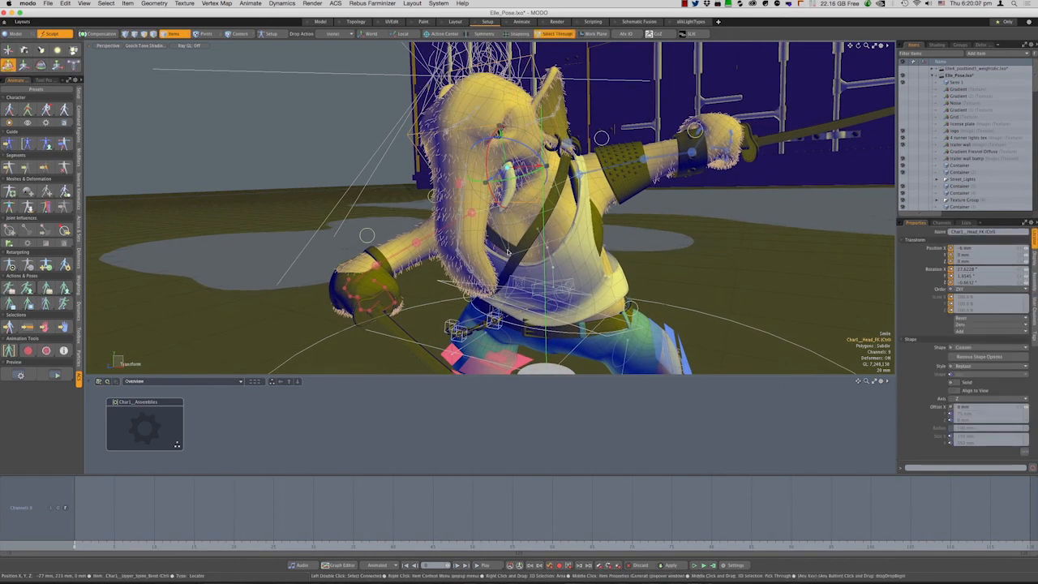
click(507, 253)
Examine the scene around the posed elephant, including the containers, the trailer, the lights and the ground puddles
alt+drag(612, 184, 462, 161)
scroll(462, 176, down, 3)
scroll(528, 169, down, 2)
alt+drag(529, 169, 559, 211)
scroll(552, 205, down, 4)
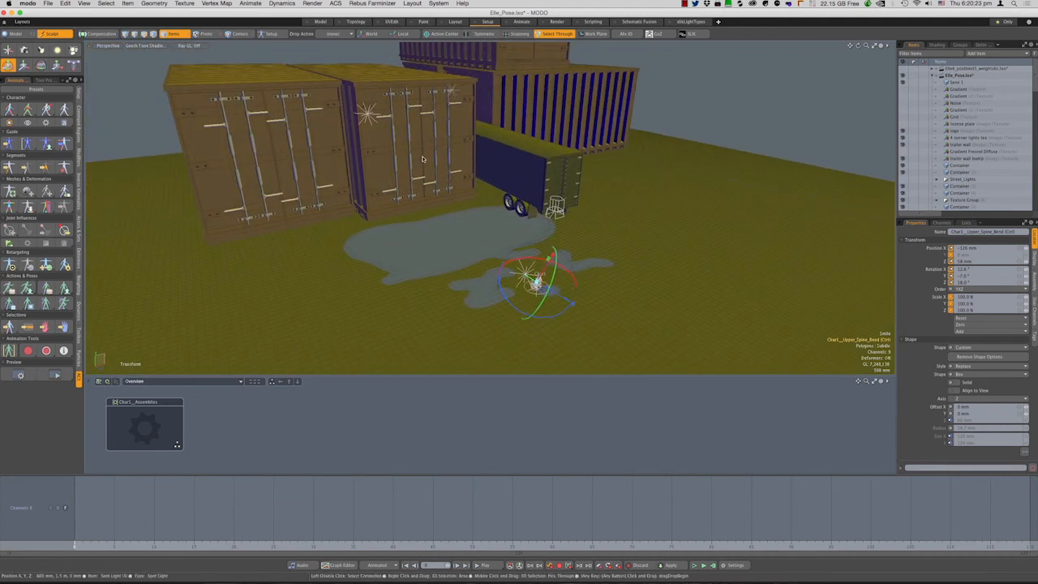
alt+drag(423, 159, 644, 177)
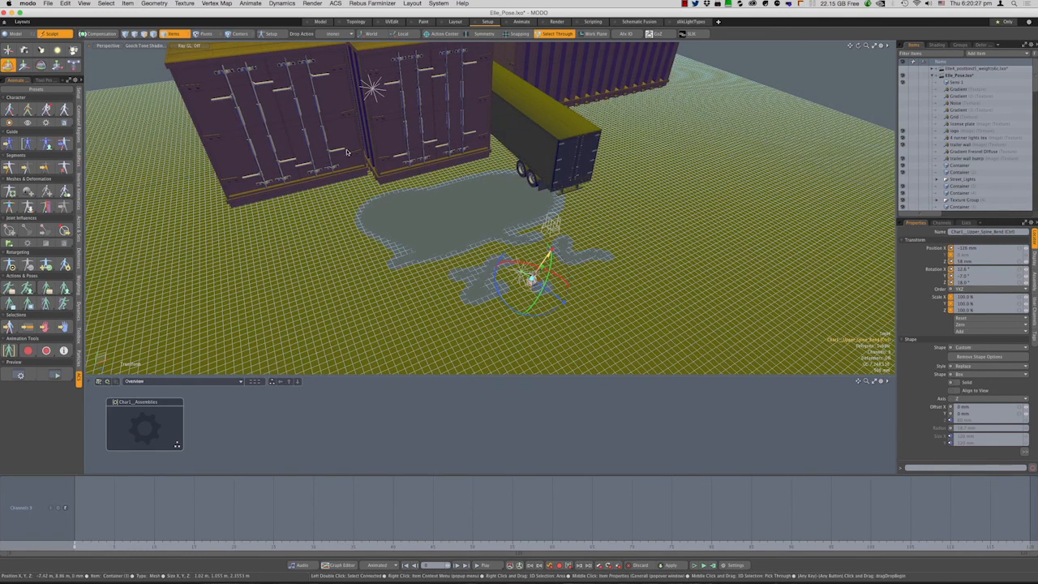
alt+drag(470, 157, 508, 149)
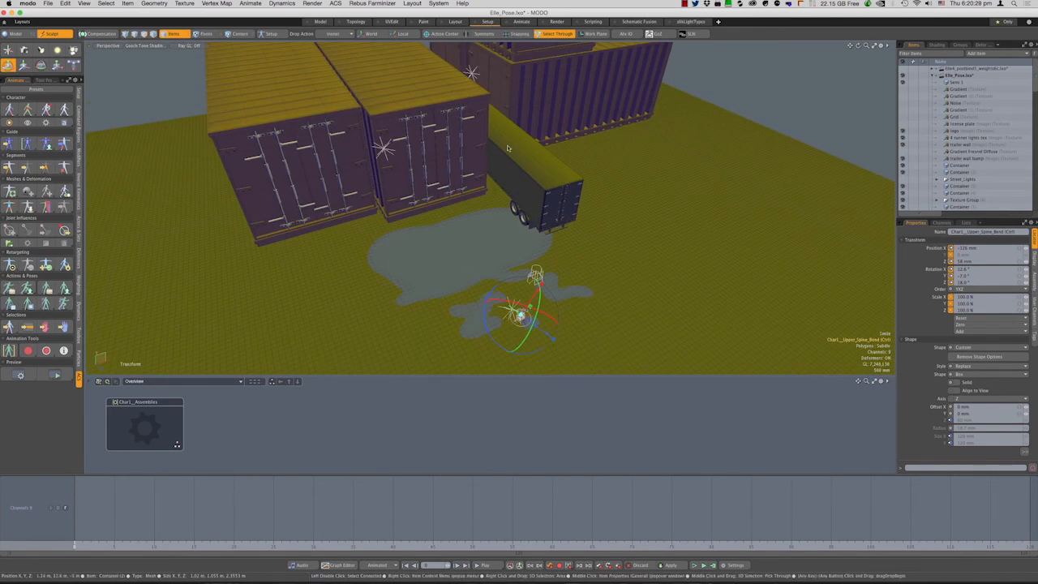
scroll(543, 211, up, 5)
alt+drag(536, 266, 545, 164)
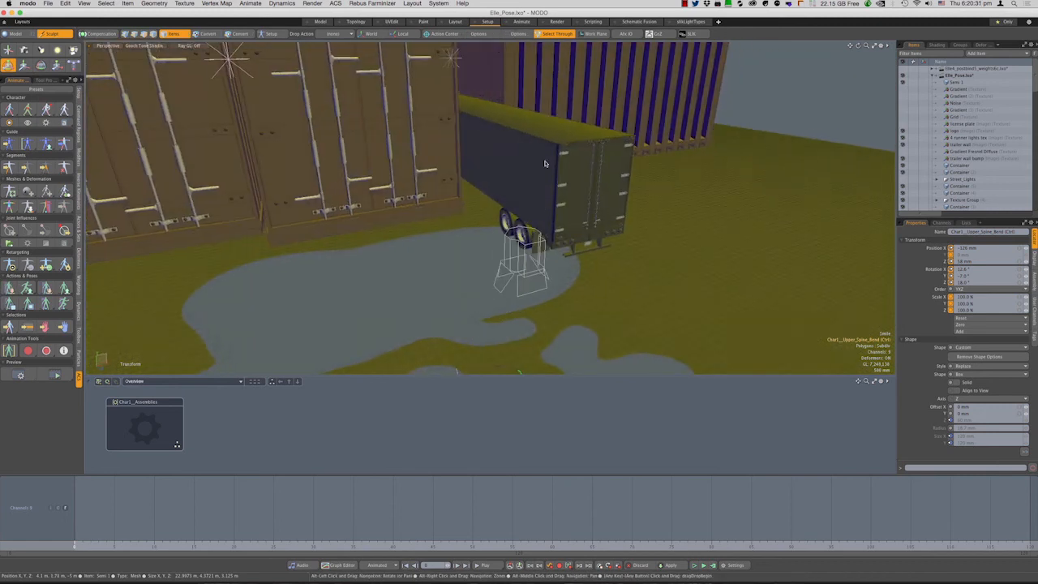
alt+shift+drag(519, 324, 529, 214)
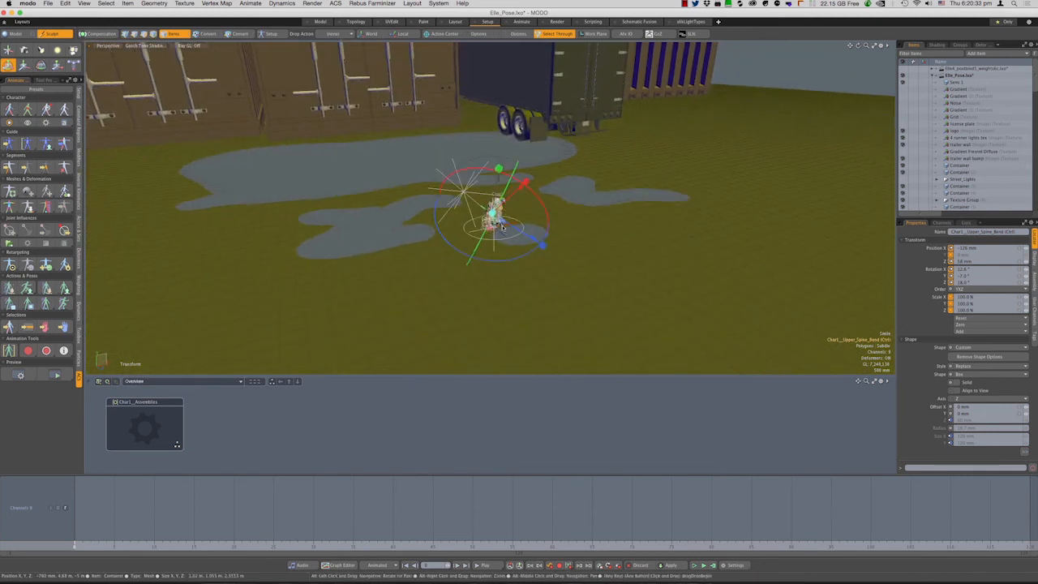
Examine the posed elephant up close among the ground puddles, from its head and arms to its sword grip
scroll(530, 215, up, 4)
alt+drag(559, 296, 425, 167)
scroll(425, 167, up, 6)
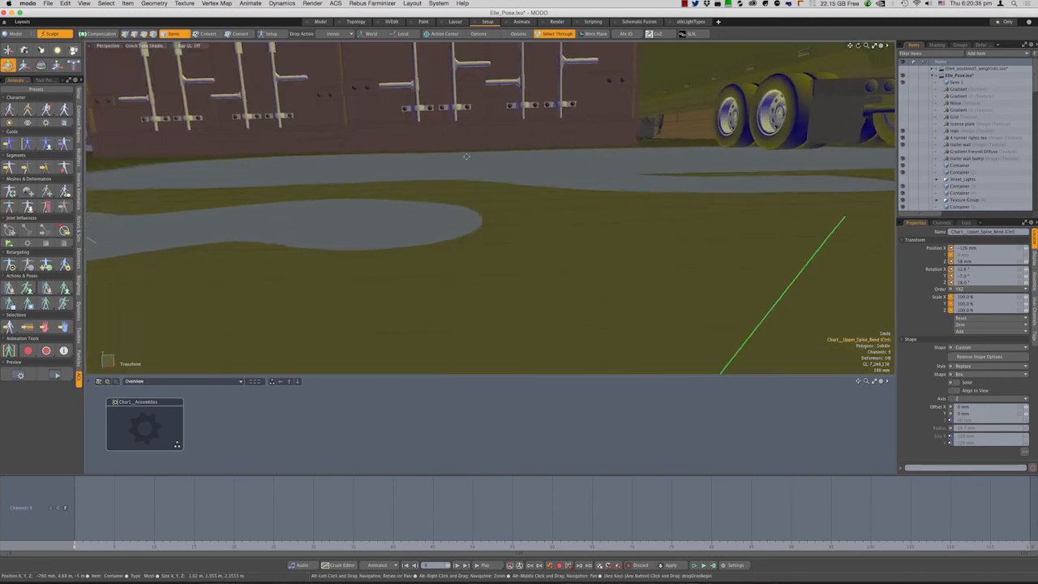
scroll(457, 173, down, 8)
scroll(457, 172, up, 4)
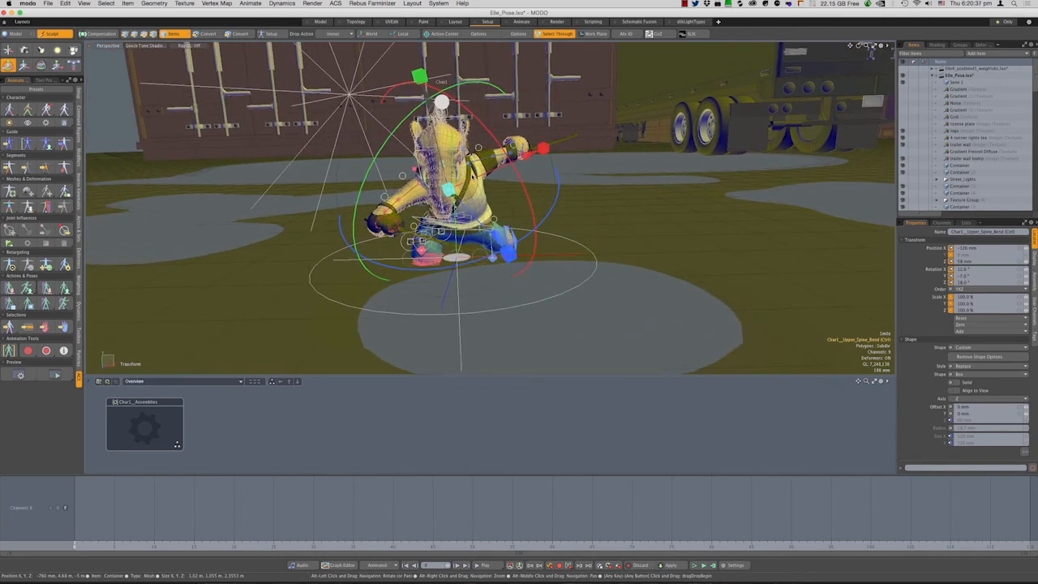
alt+drag(495, 152, 504, 126)
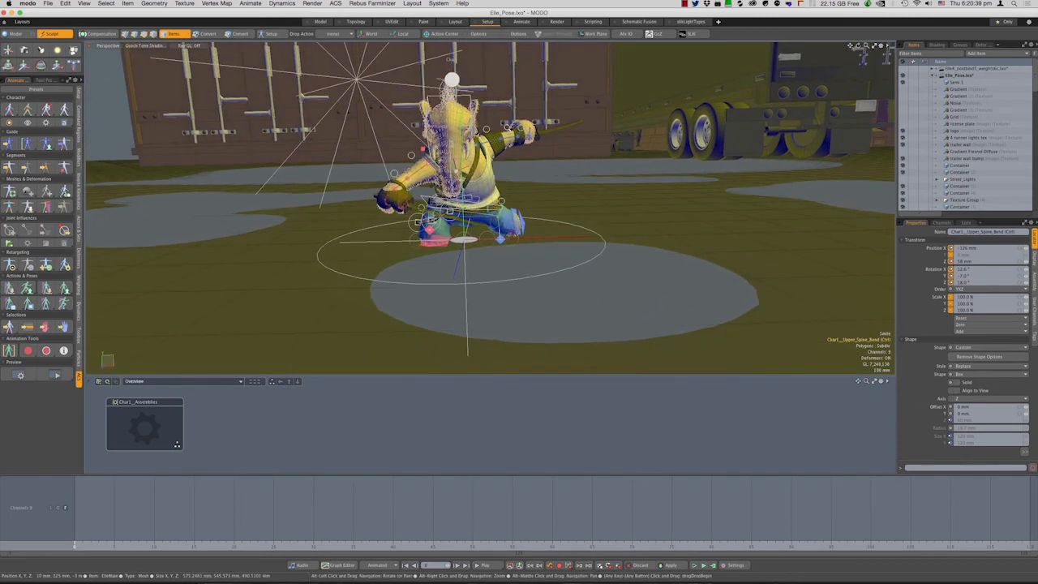
scroll(499, 142, up, 6)
scroll(499, 141, down, 4)
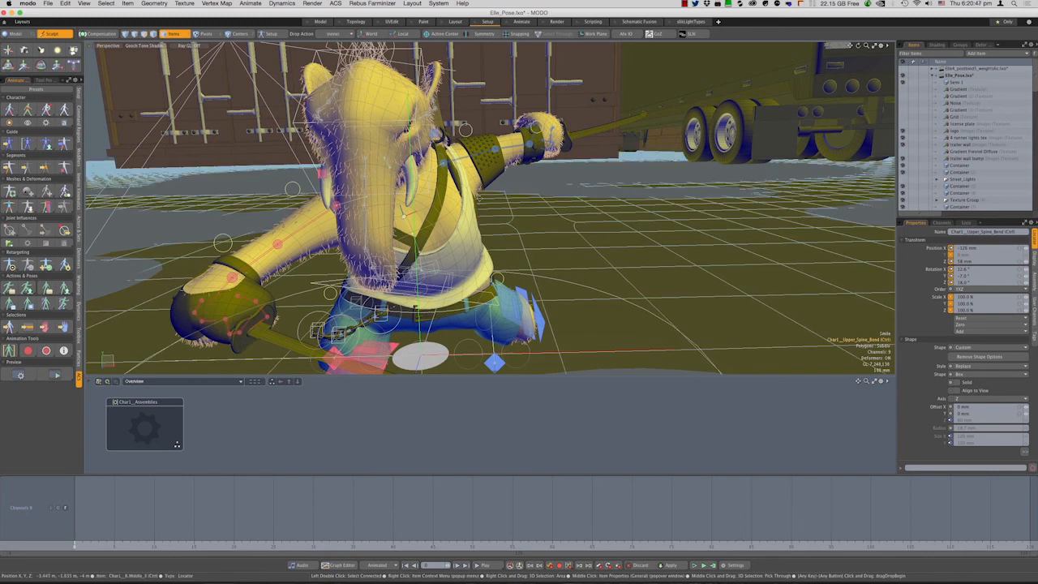
Examine the elephant's bent legs, belt, chain and foot controllers up close, ending on a view of the whole pose
mouse_move(438, 227)
alt+mouse_down()
mouse_move(484, 185)
mouse_move(446, 214)
alt+mouse_up()
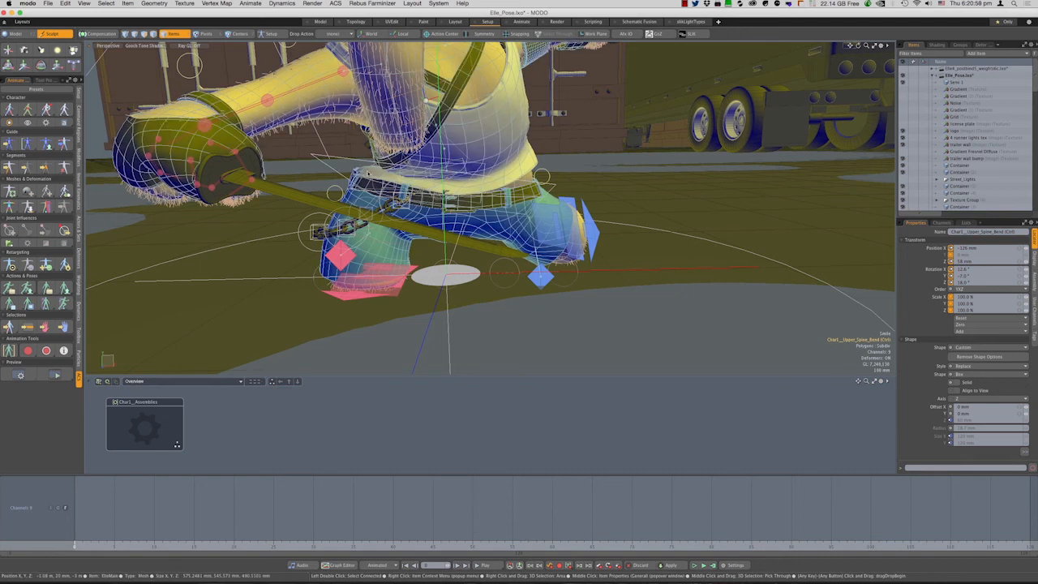
alt+drag(369, 173, 438, 316)
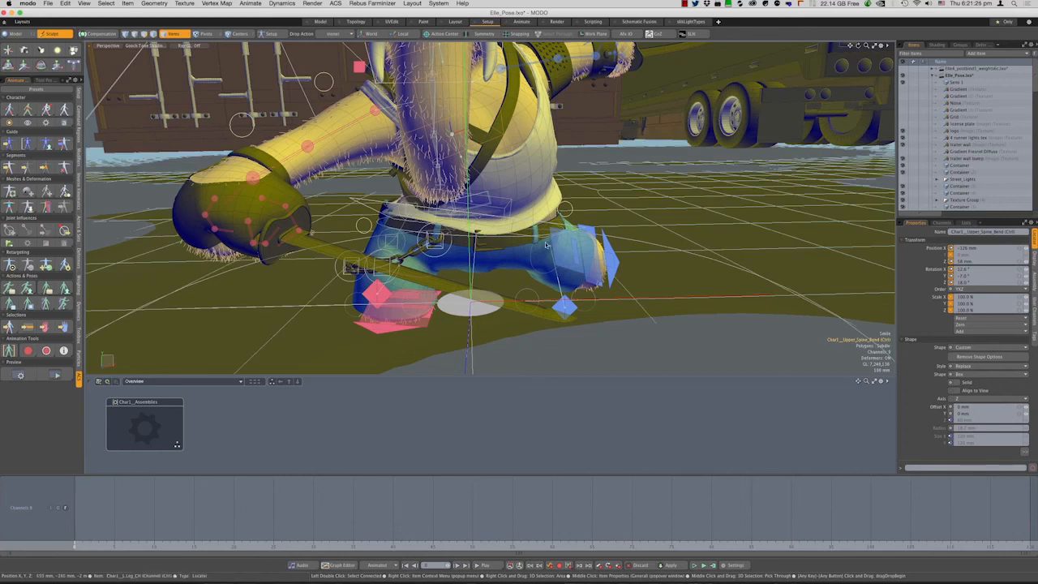
alt+drag(520, 247, 415, 226)
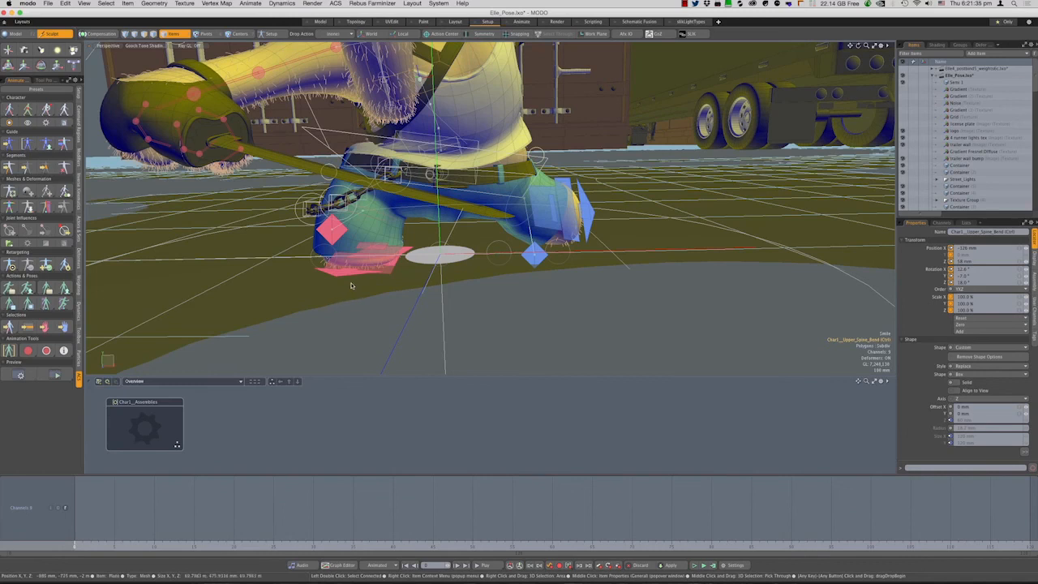
click(397, 257)
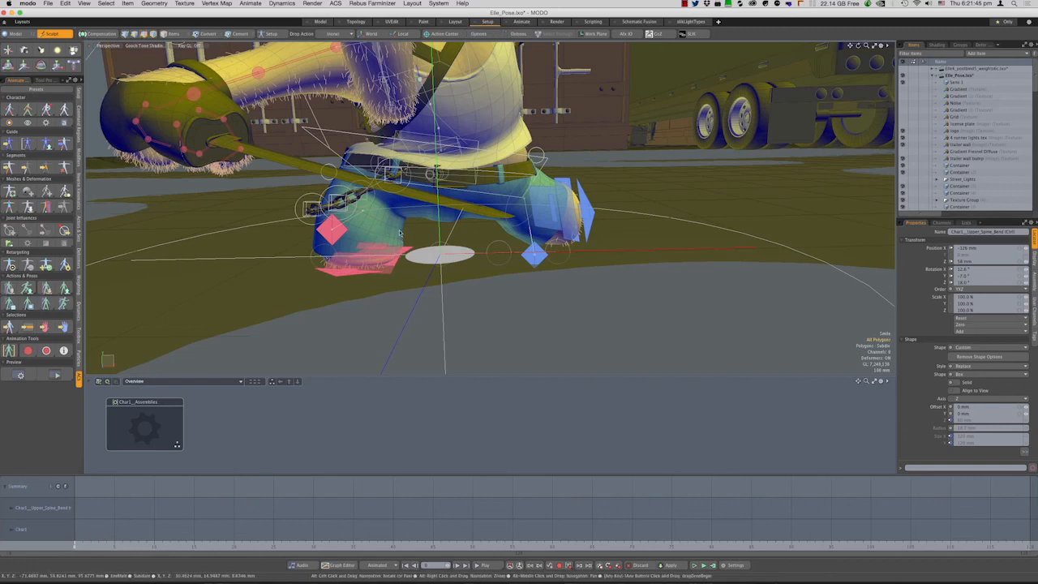
alt+drag(381, 243, 511, 222)
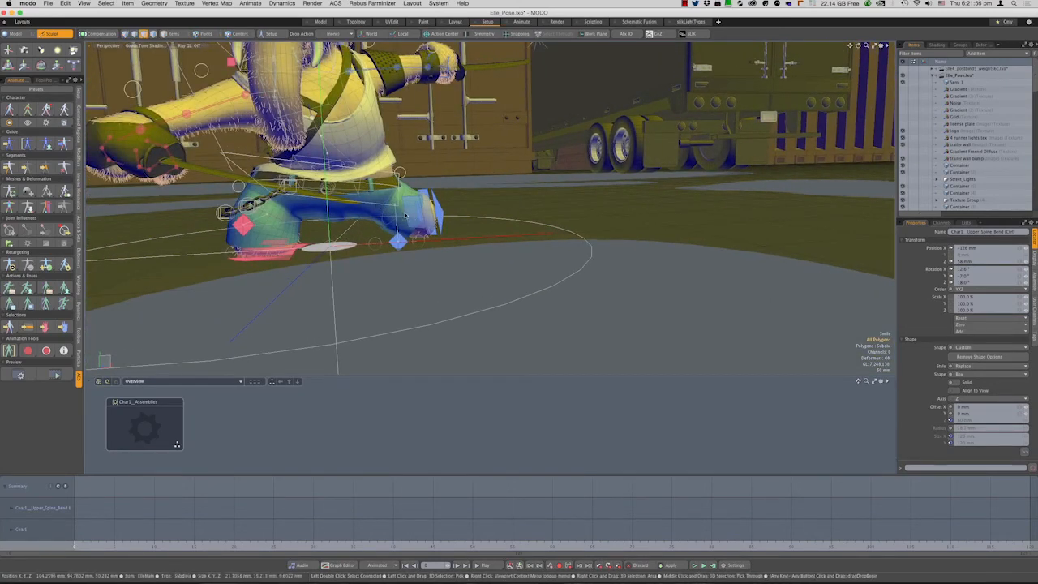
scroll(417, 218, down, 3)
alt+drag(417, 218, 519, 253)
alt+drag(584, 258, 446, 253)
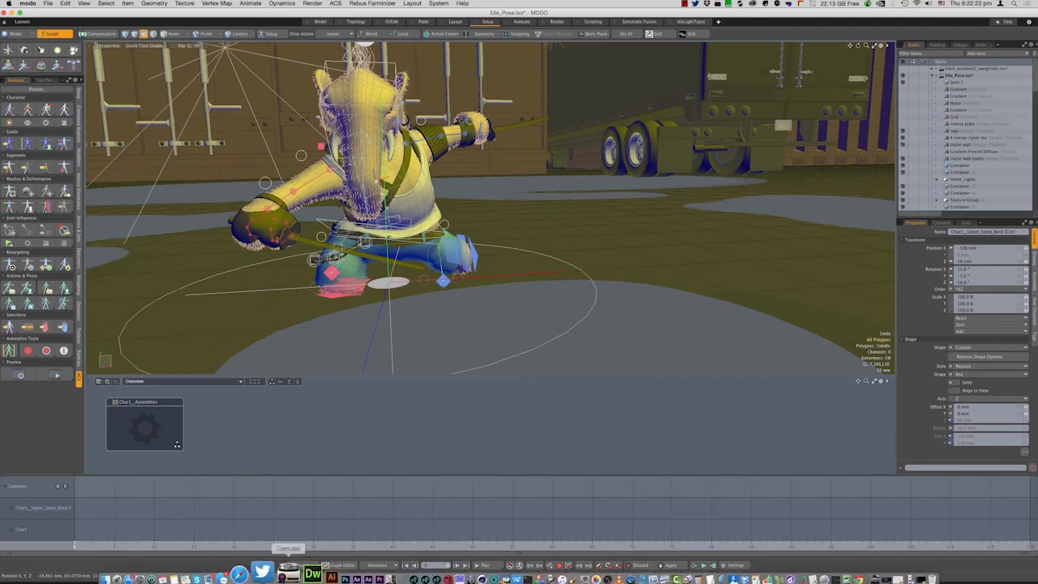
Switch to Photoshop and bring up the composited render Elle_Pose2.psd
click(317, 573)
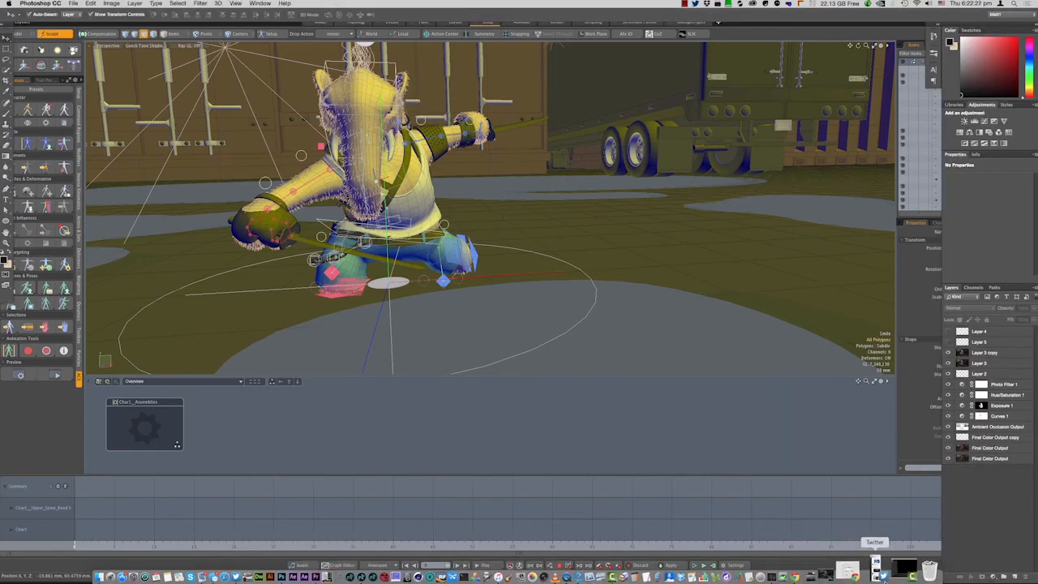
click(892, 572)
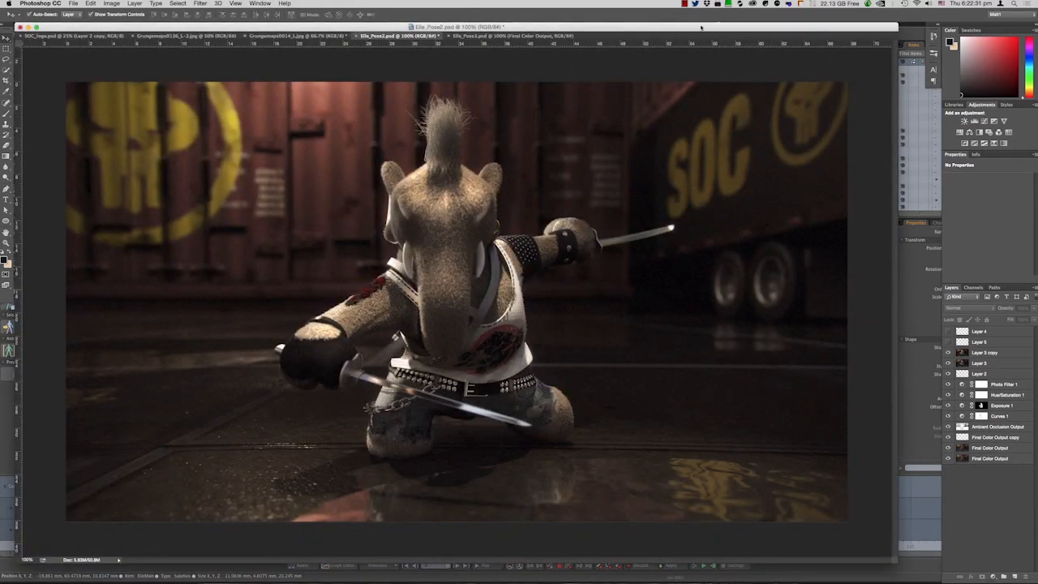
drag(701, 28, 703, 28)
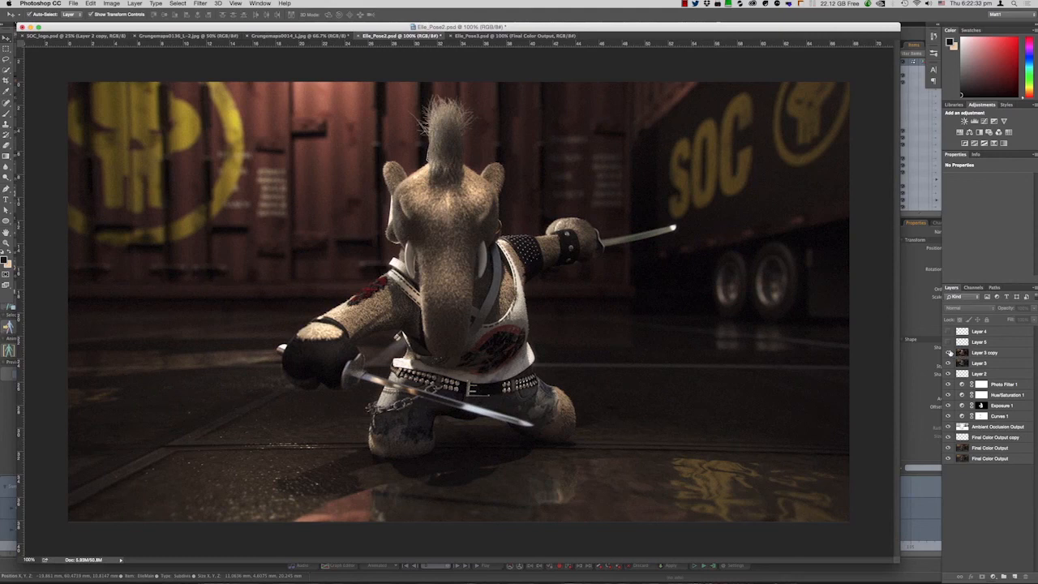
Compare the raw render with the finished composite by hiding every layer from Layer 3 copy down to the upper Final Color Output and showing them again
click(948, 352)
drag(950, 364, 948, 449)
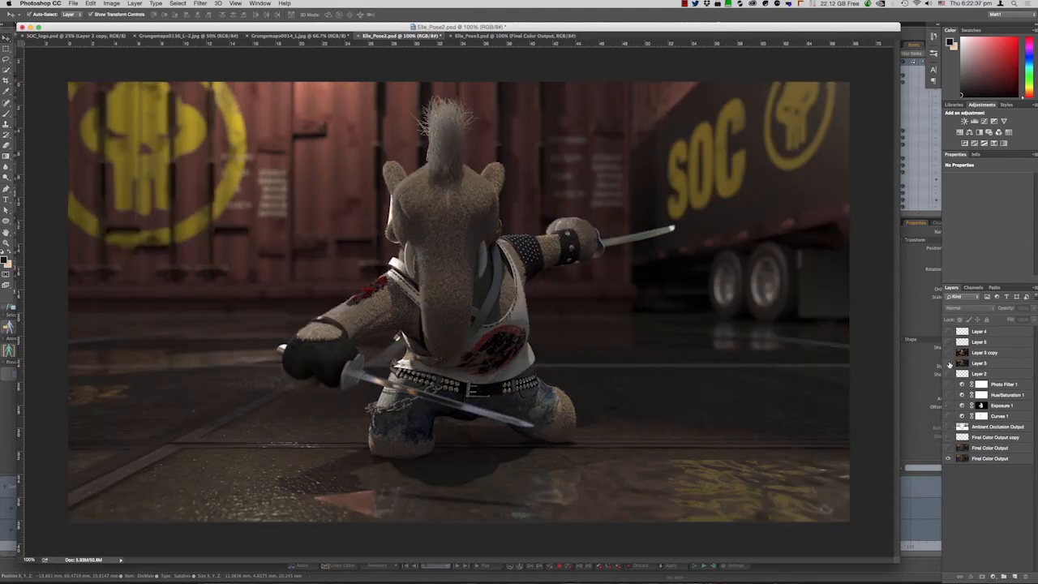
drag(948, 449, 948, 354)
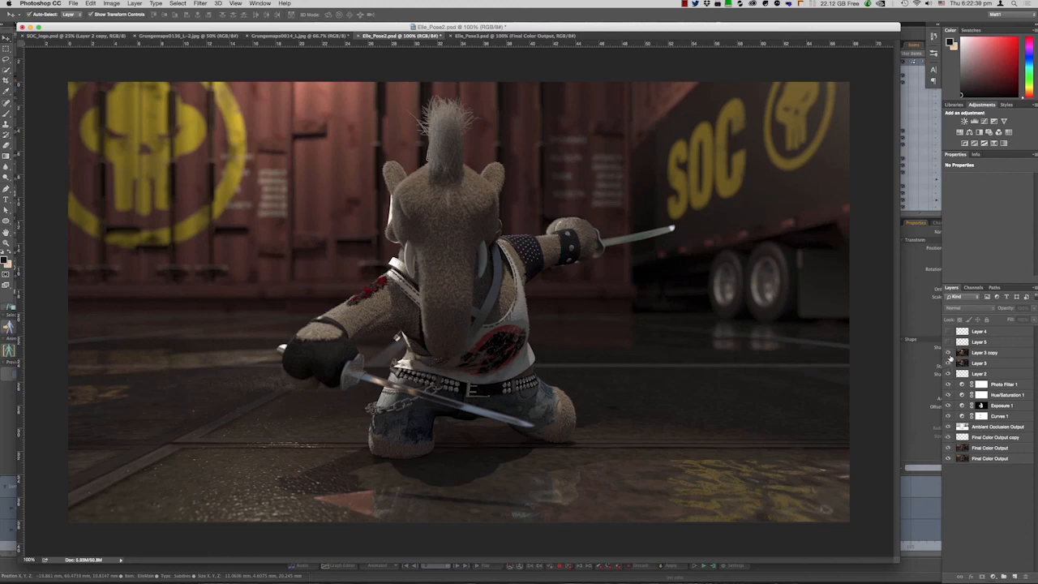